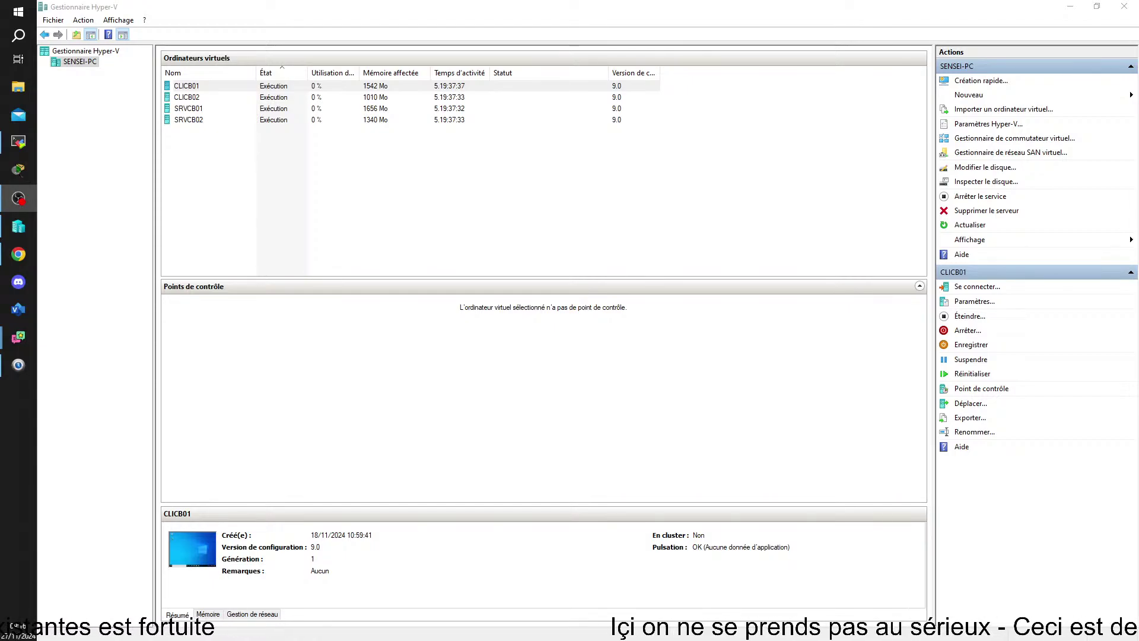
- Open a connection window to the SRVCB01 virtual machine at the chosen display size
click(193, 111)
double_click(193, 111)
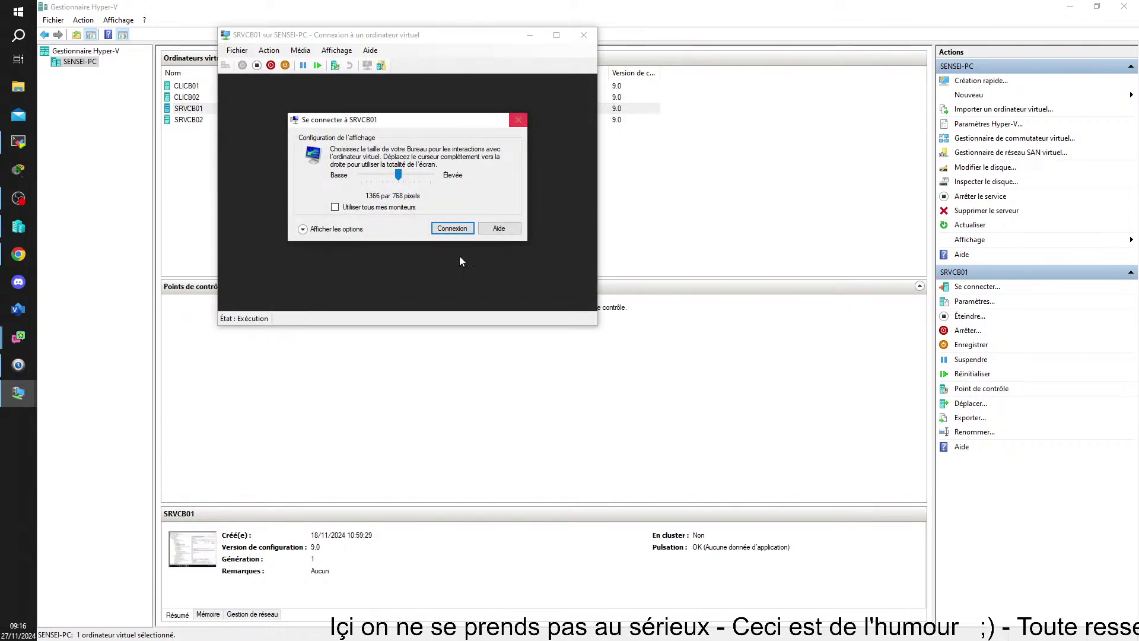
click(518, 119)
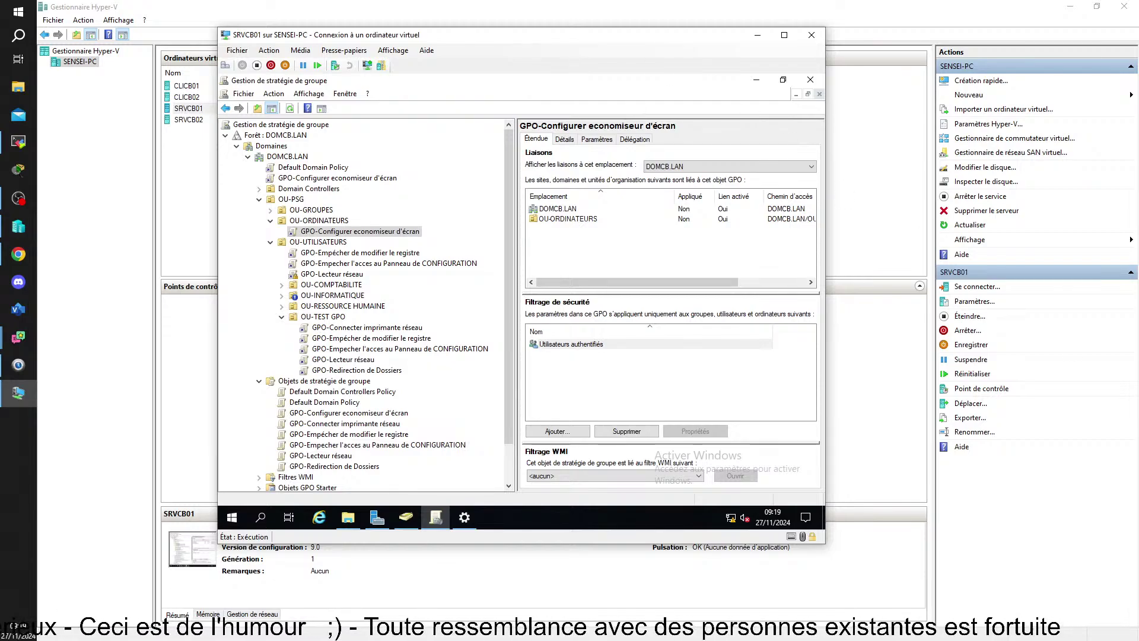
- In OBS Studio, bring the Chrono and Multi-Chat projectors on screen, shrink them, and stack the timer above the chat
key(alt+Tab)
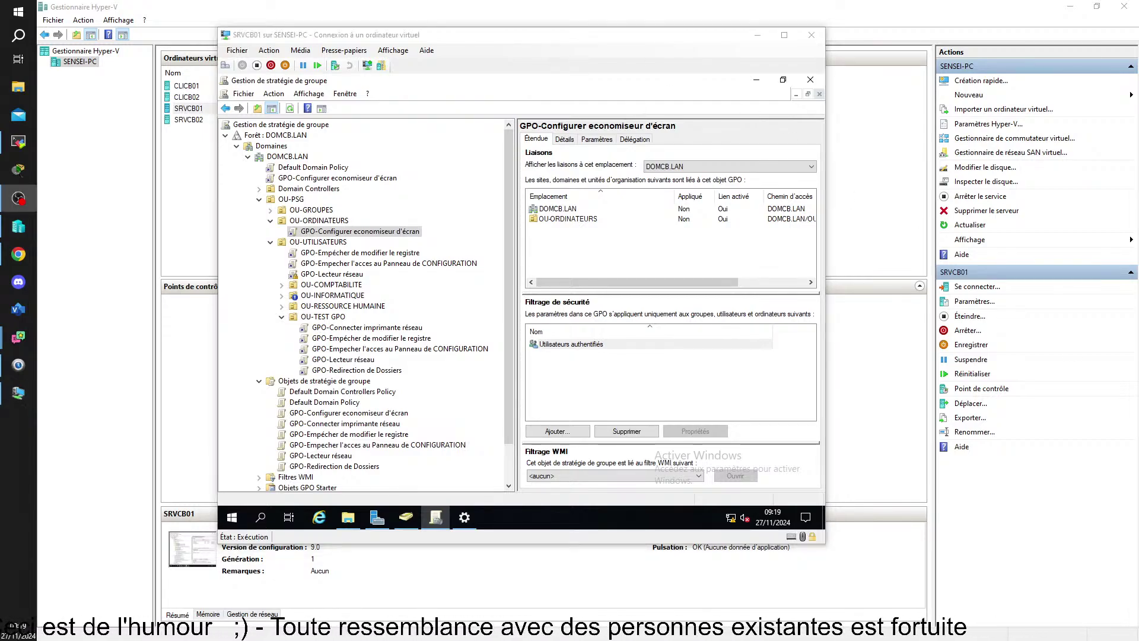
drag(1138, 396, 865, 377)
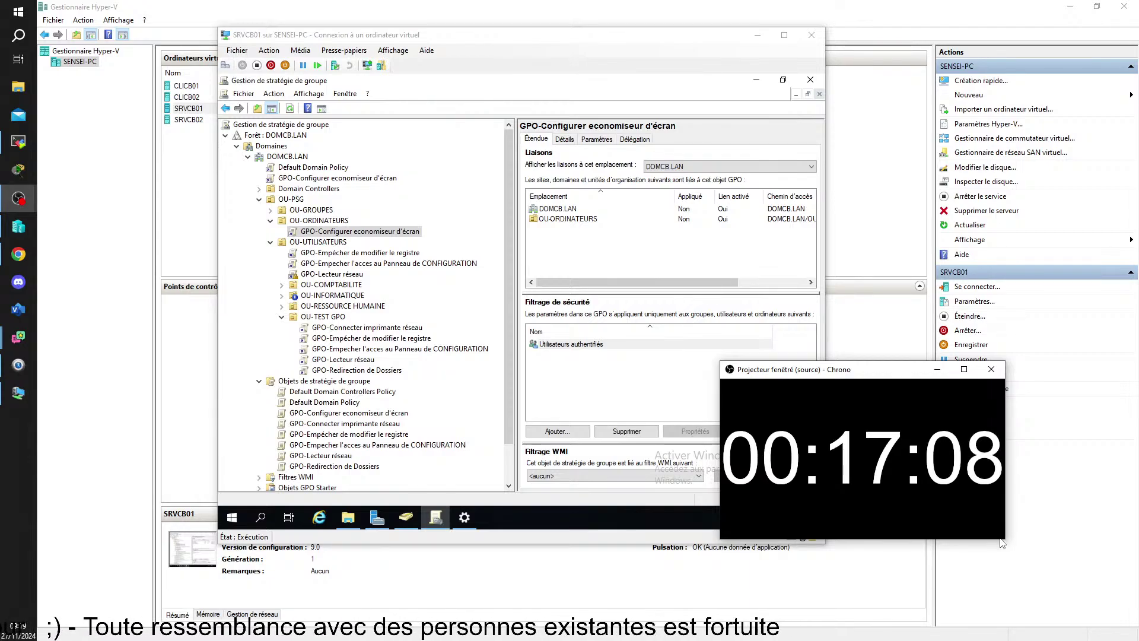
drag(1006, 541, 910, 439)
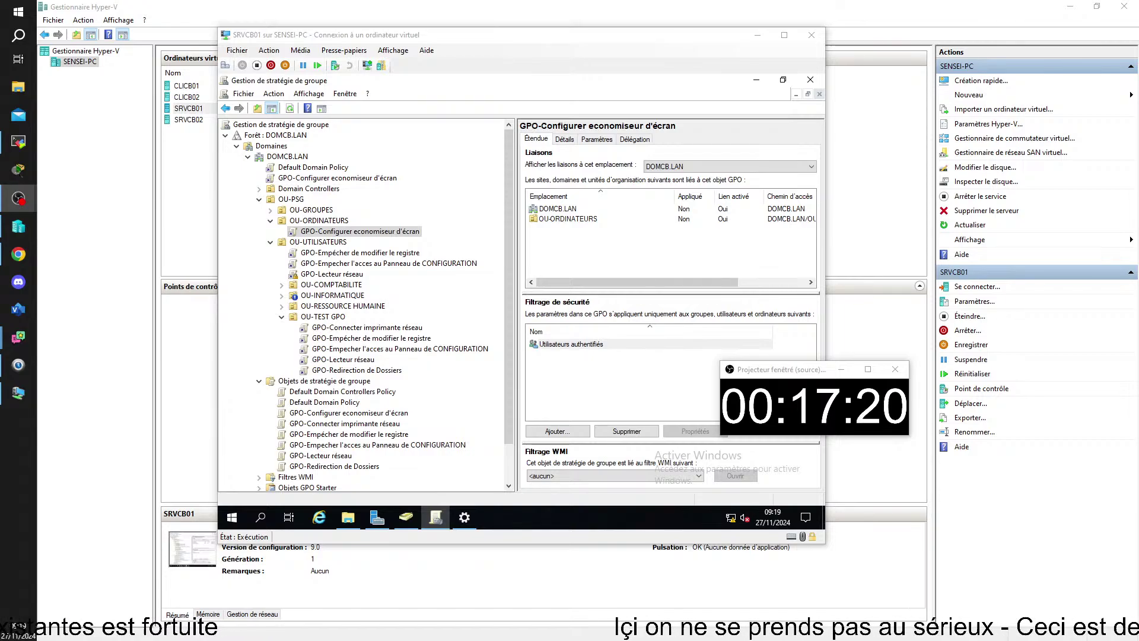
drag(727, 638, 869, 416)
drag(771, 369, 882, 358)
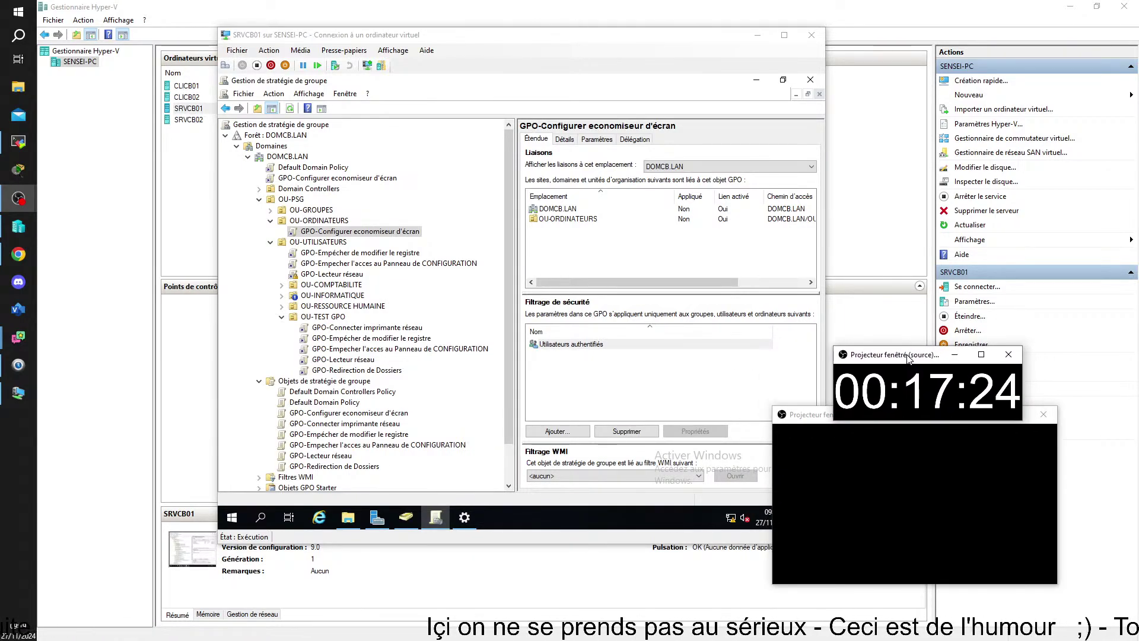
- Fit the Multi-Chat projector to its content and move it further right
right_click(909, 497)
click(943, 521)
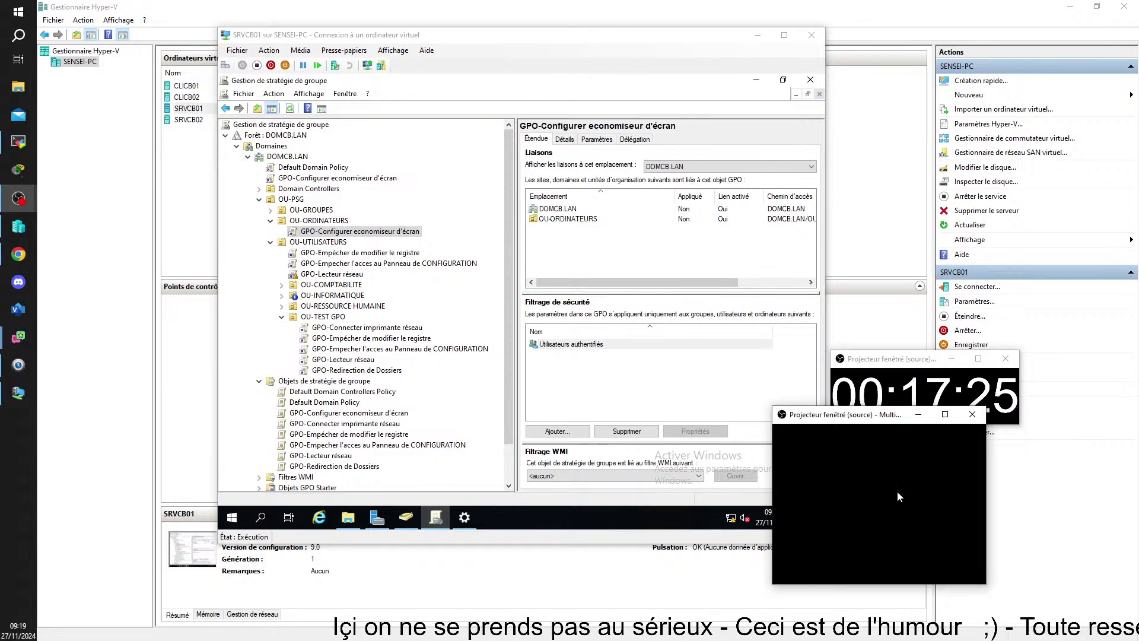
right_click(849, 464)
click(891, 504)
drag(856, 414, 912, 417)
click(902, 392)
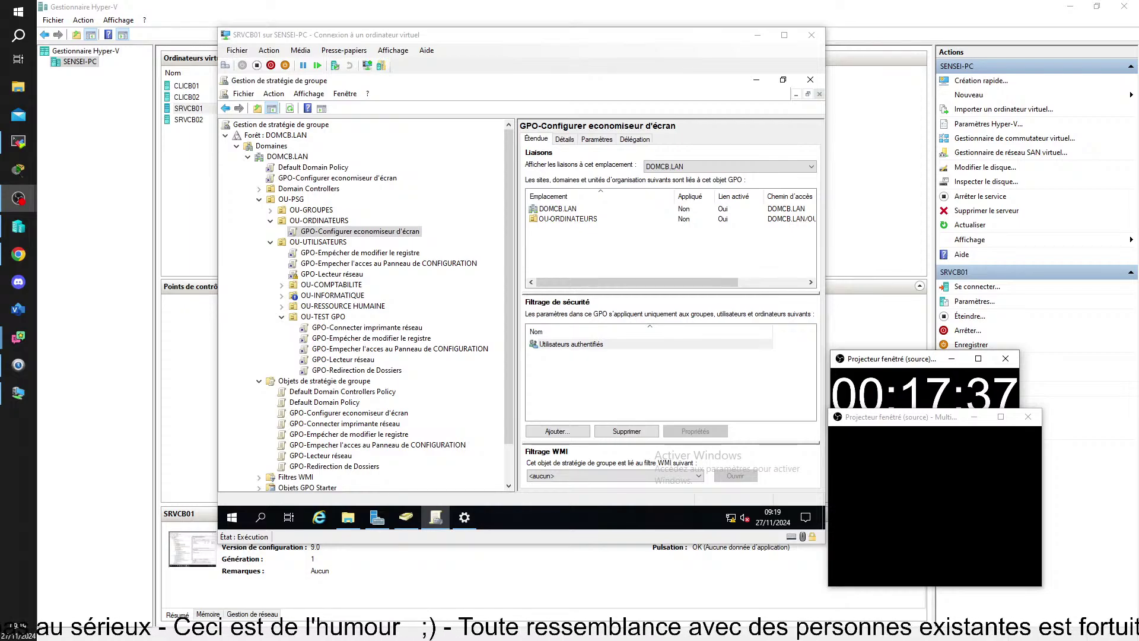
- Make the timer projector always on top and fitted to content, with Multi-Chat no longer on top
right_click(910, 390)
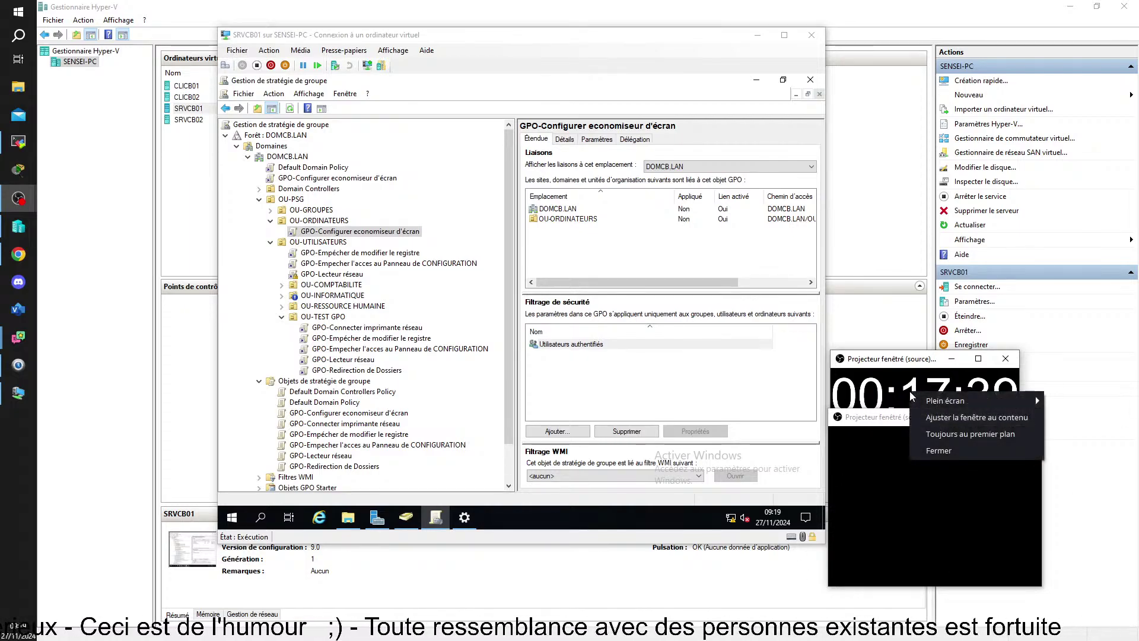
click(962, 435)
right_click(912, 392)
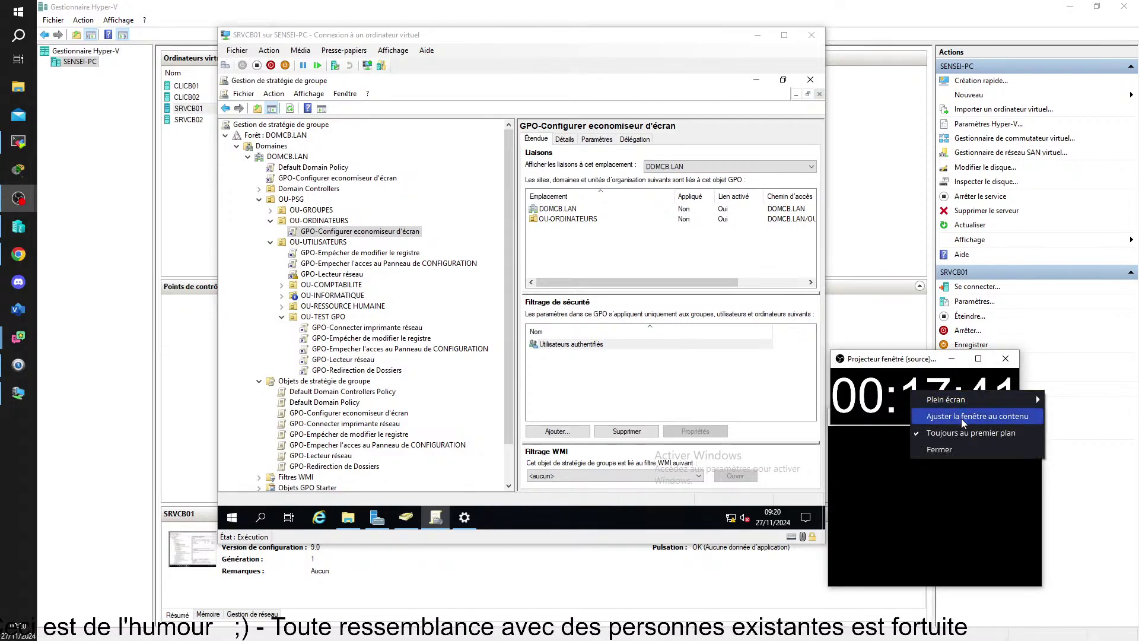
click(961, 418)
right_click(928, 465)
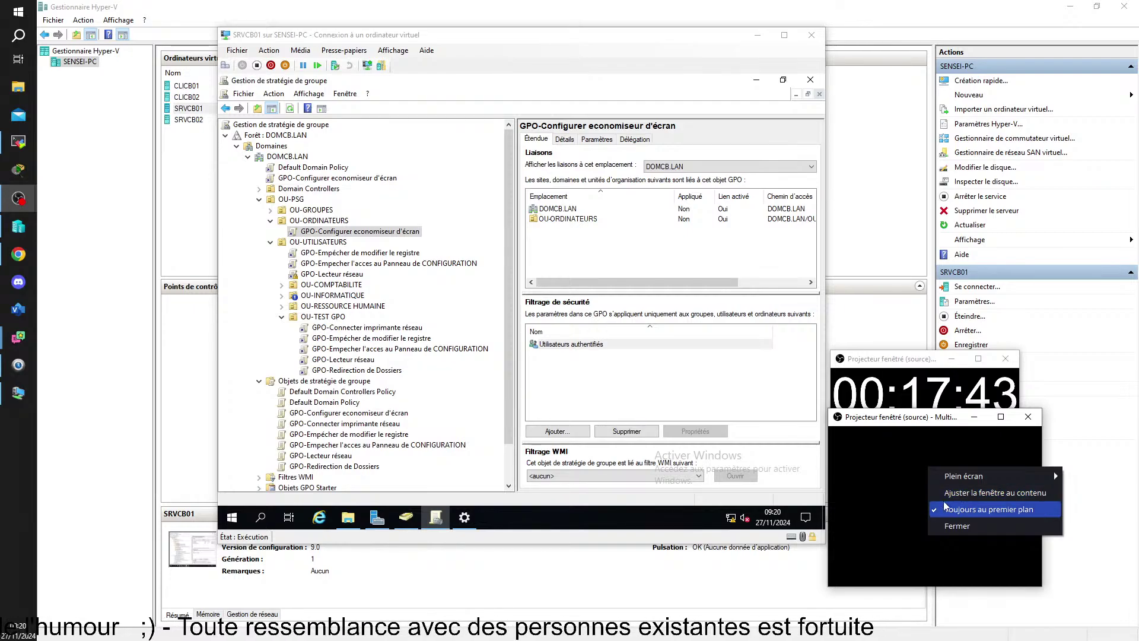
click(979, 510)
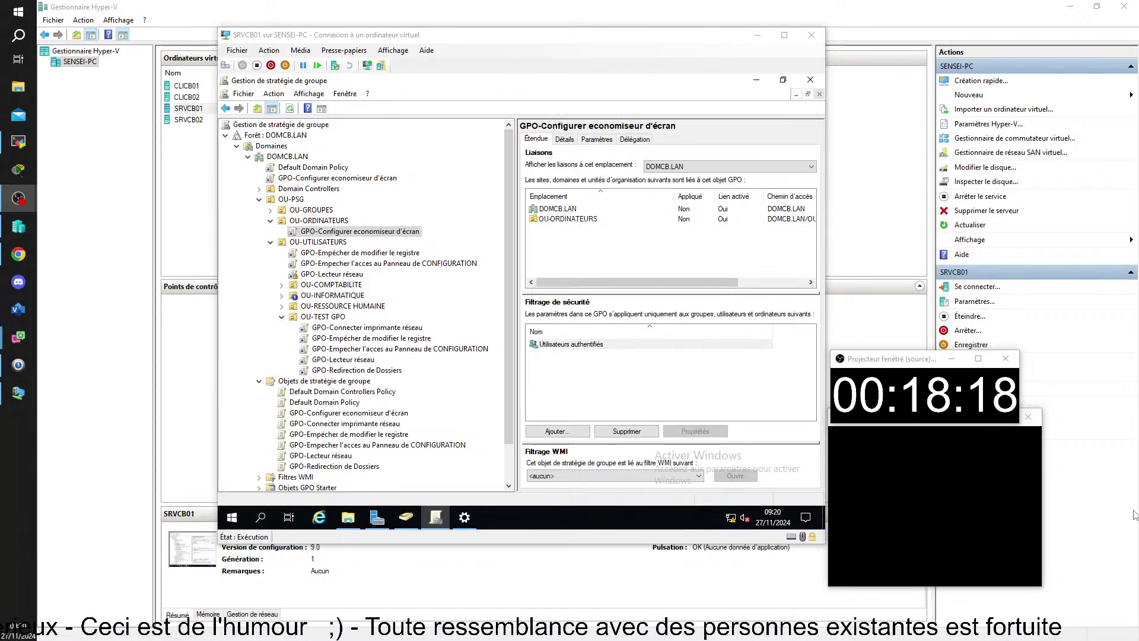
- Review the screen-saver GPO's Étendue tab on SRVCB01, then bring the TightVNC session forward
click(18, 393)
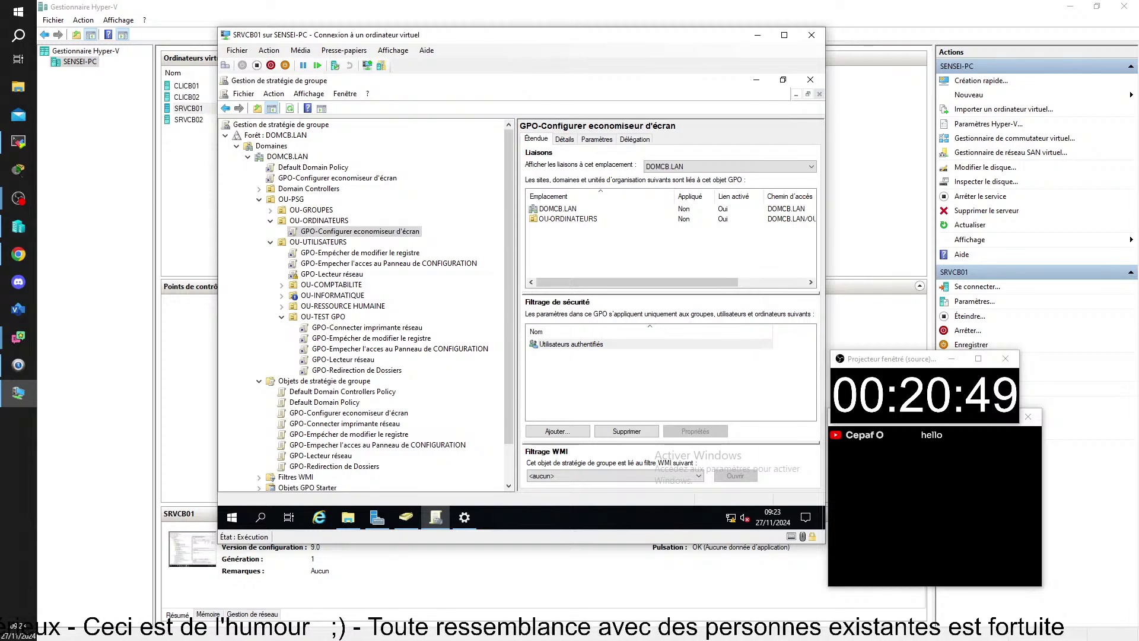
key(alt+Tab)
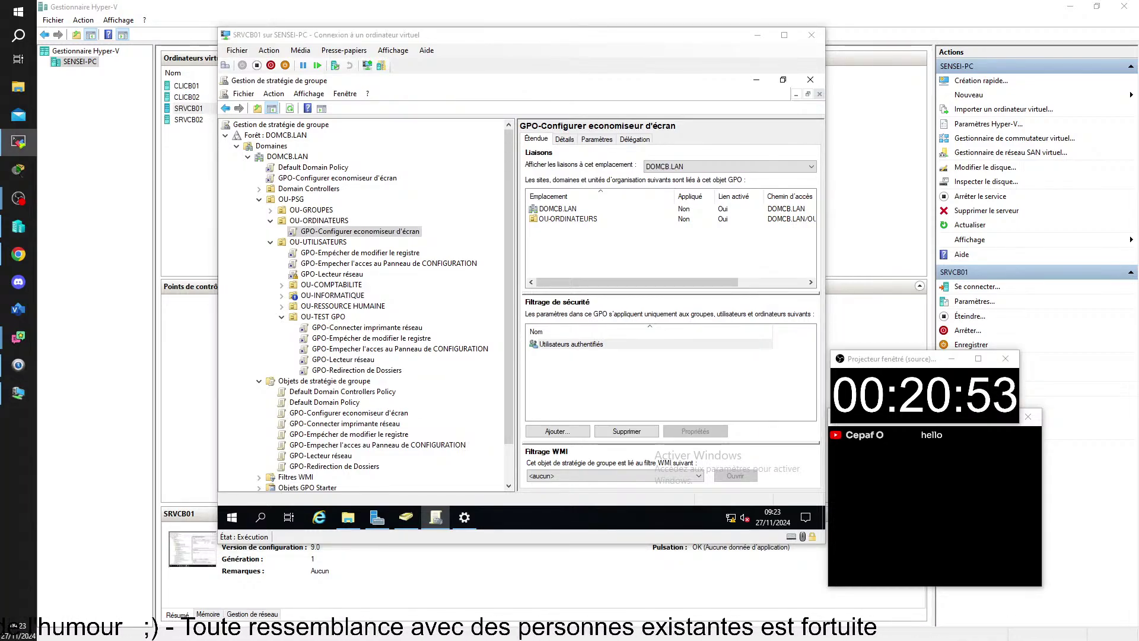
key(alt+Tab)
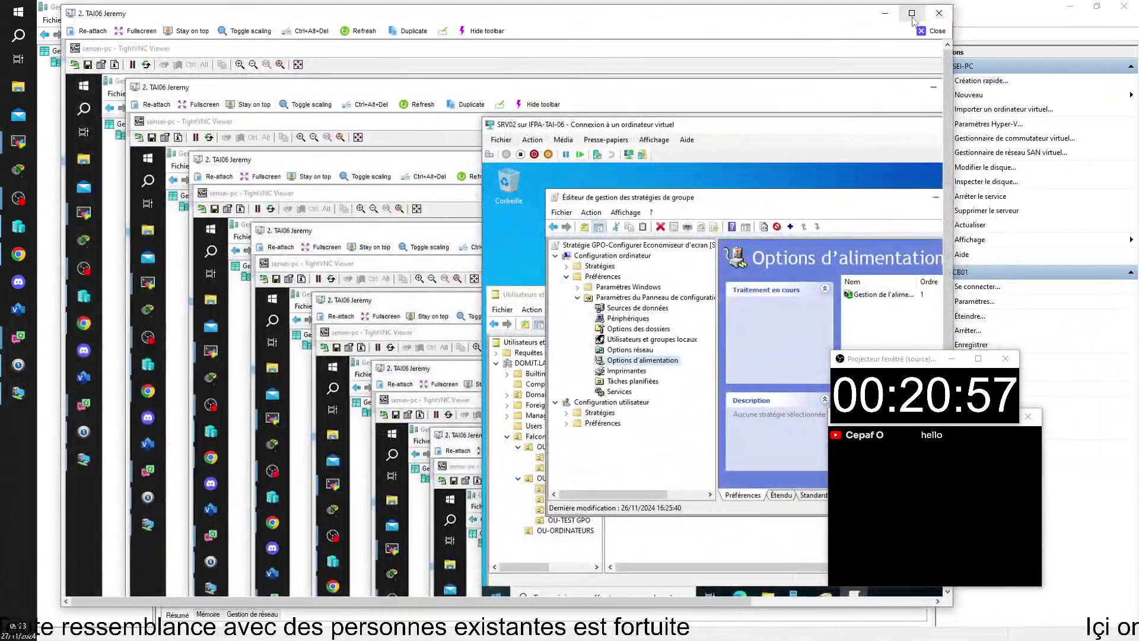
- Maximize the TightVNC window and show previews of the four VM connection windows
click(912, 13)
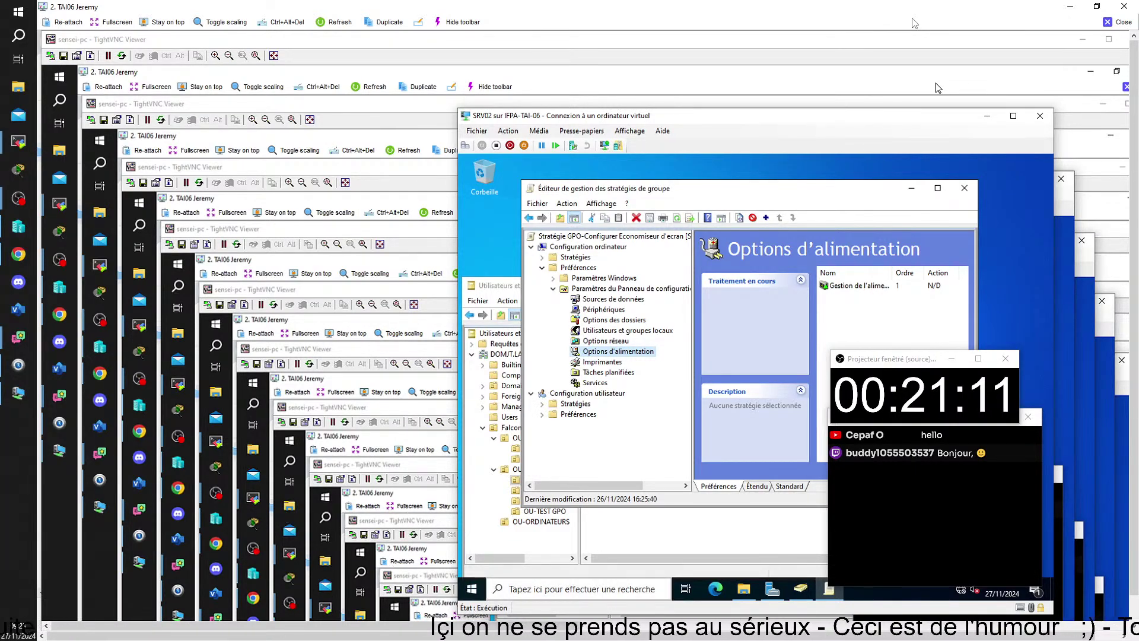
click(569, 632)
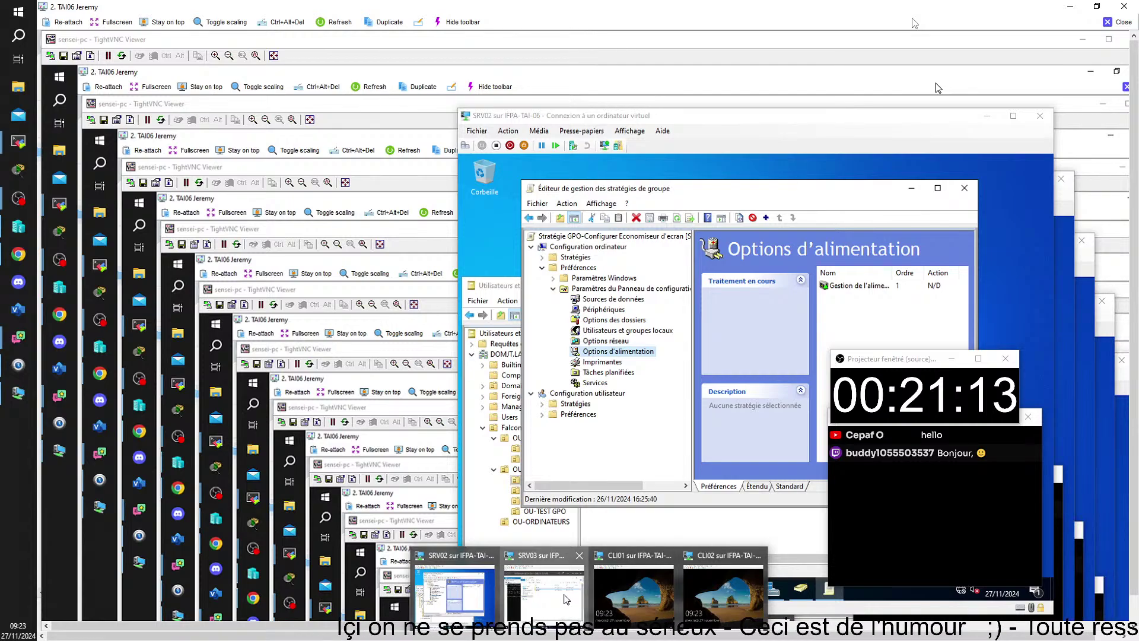
- Check SRV03's Alimentation et mise en veille settings, then bring the CLI01 VM window to the front
click(568, 598)
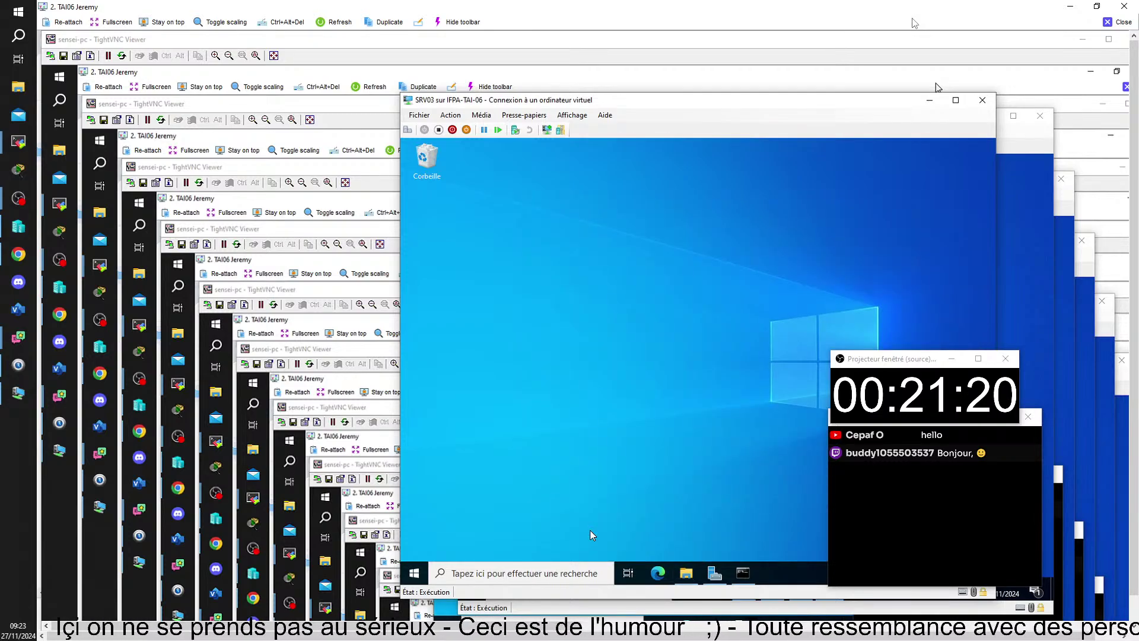
right_click(628, 251)
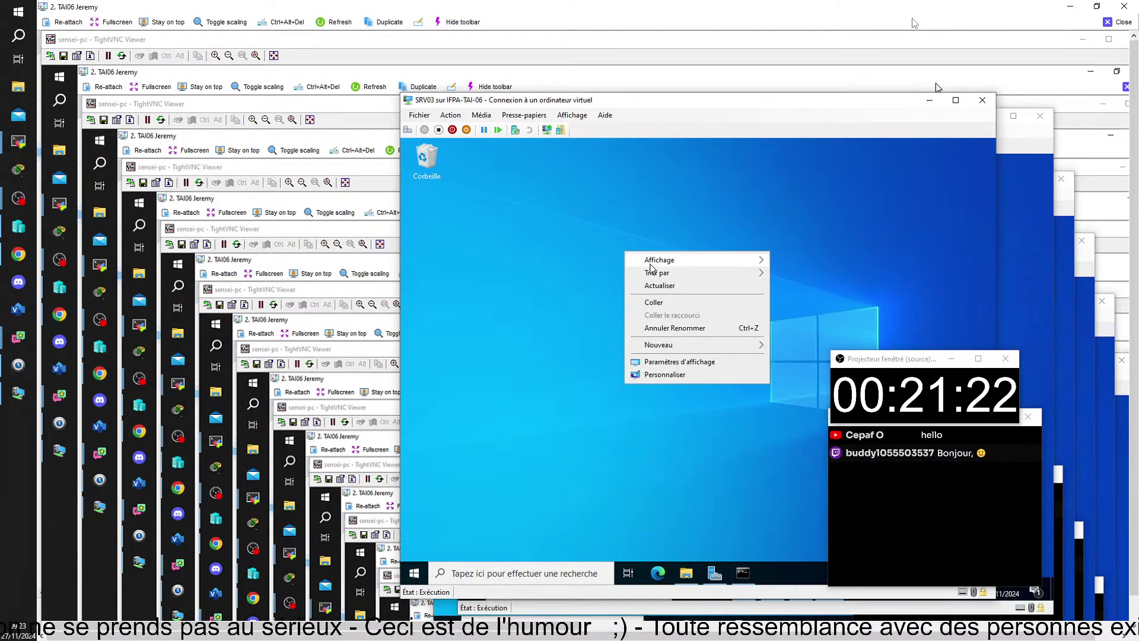
click(685, 360)
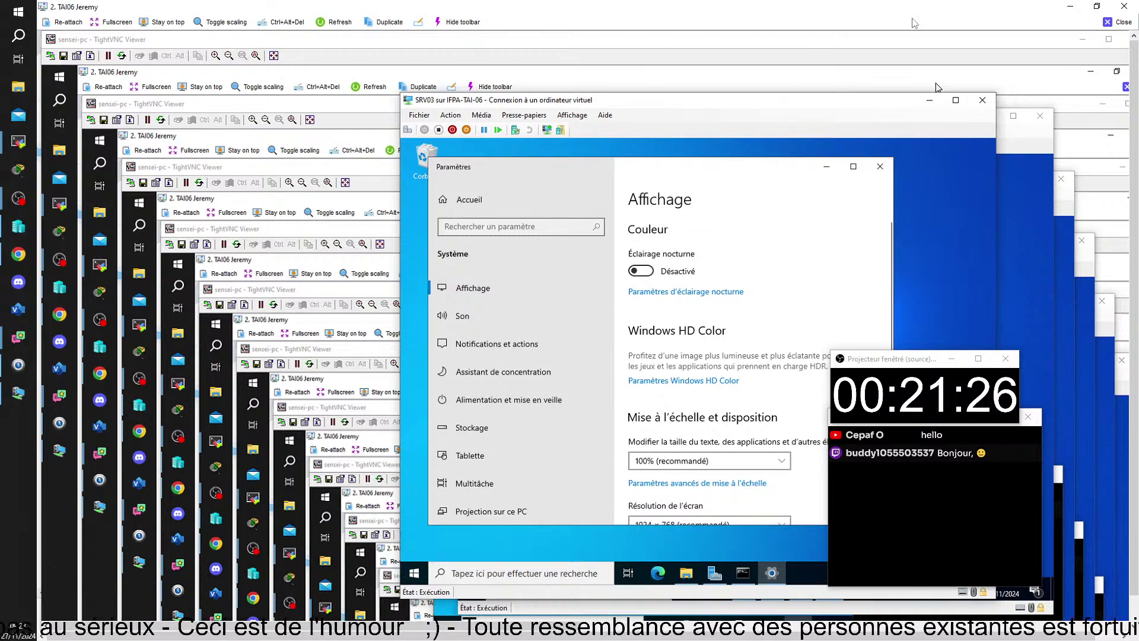
click(493, 399)
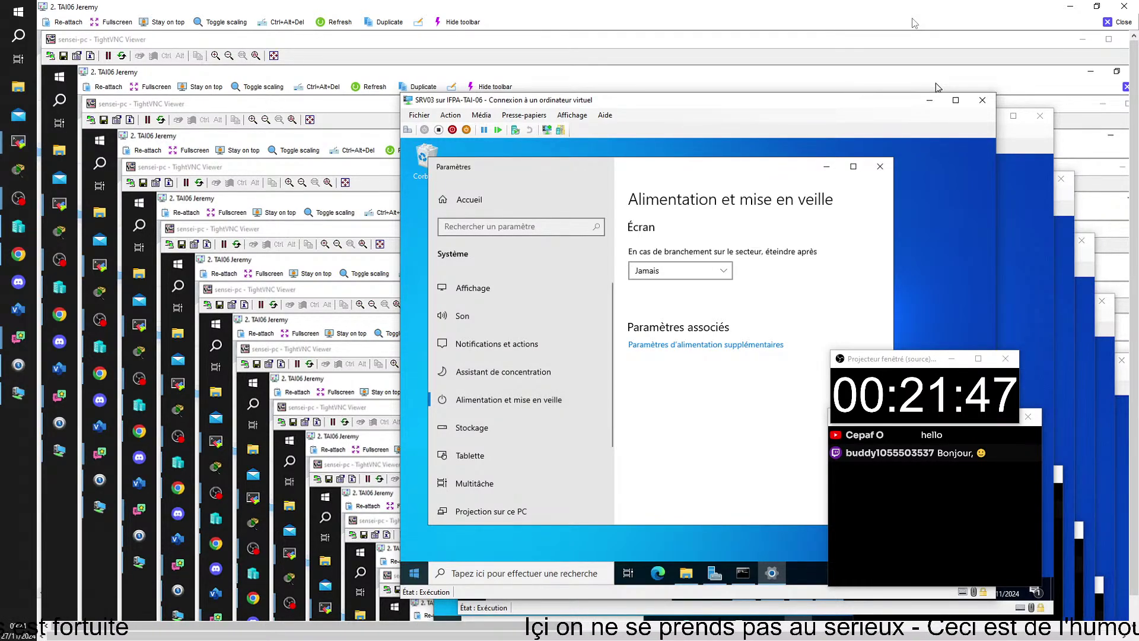
click(589, 635)
click(653, 599)
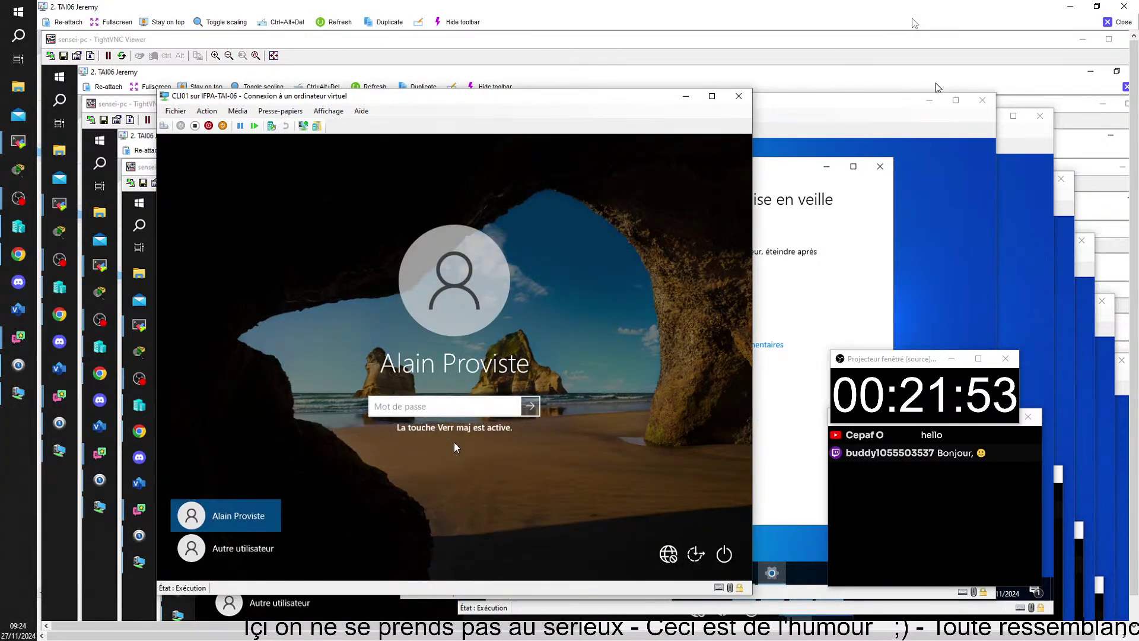
- Sign in on CLI01 by entering the account password
click(446, 409)
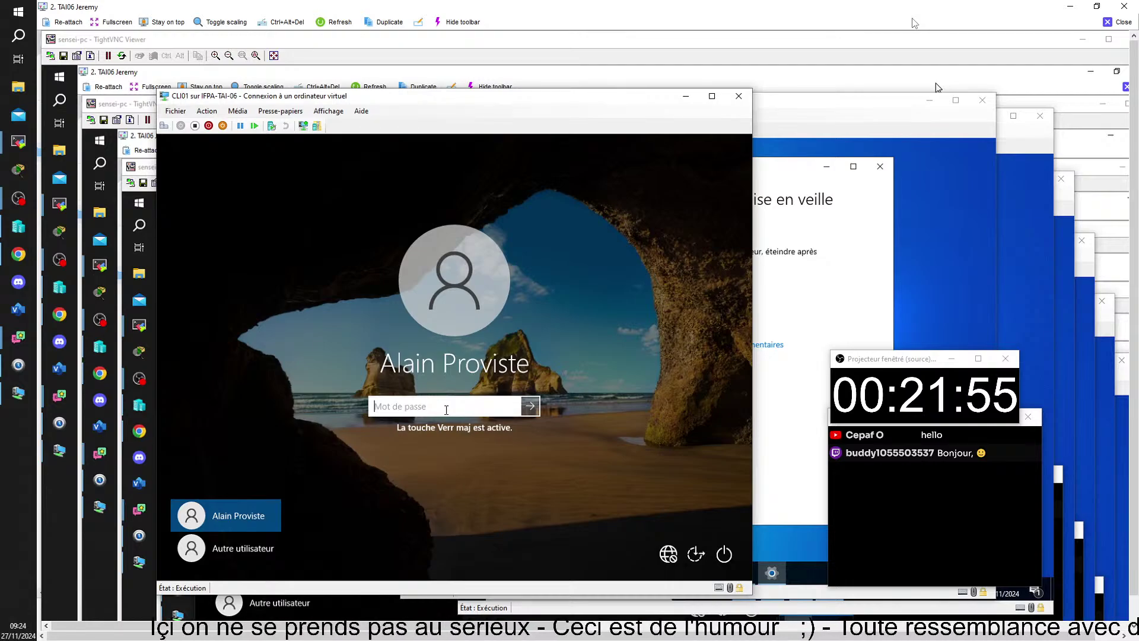
text(•••••)
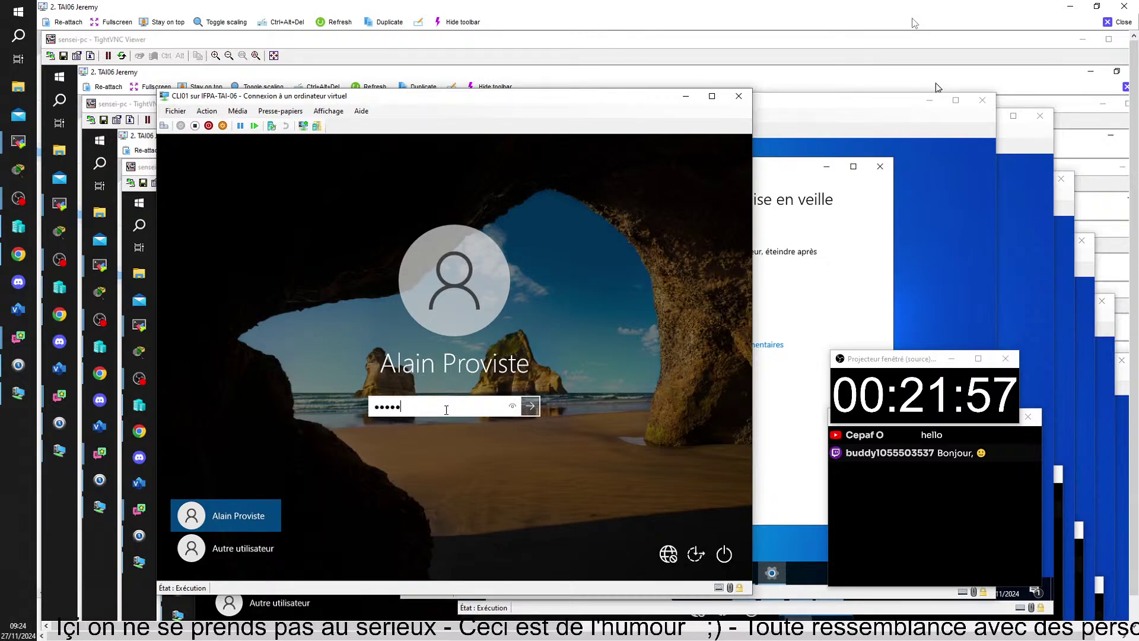
text(••)
key(Return)
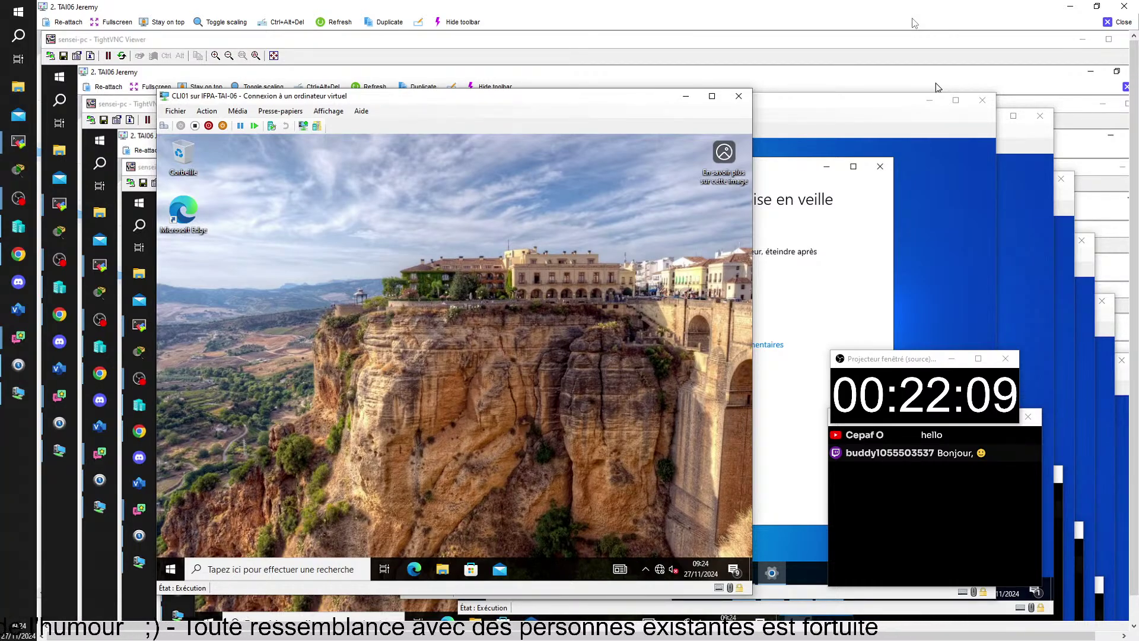
- On CLI01's Alimentation et mise en veille page, set the screen-off delay to 1 minute, then close Settings
right_click(337, 261)
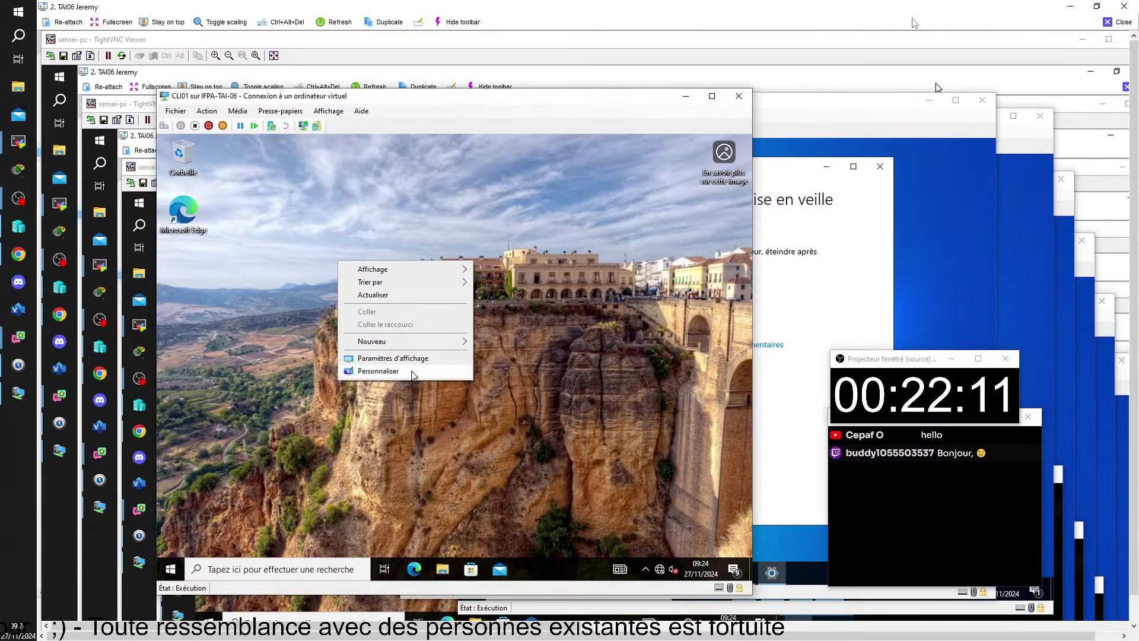
click(422, 359)
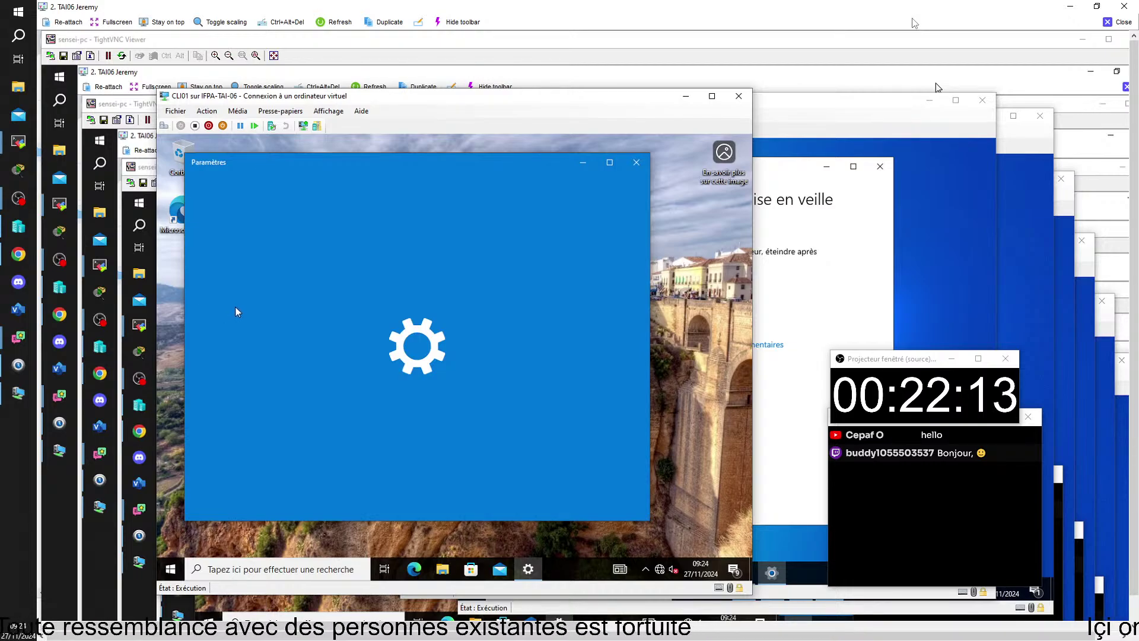
click(276, 396)
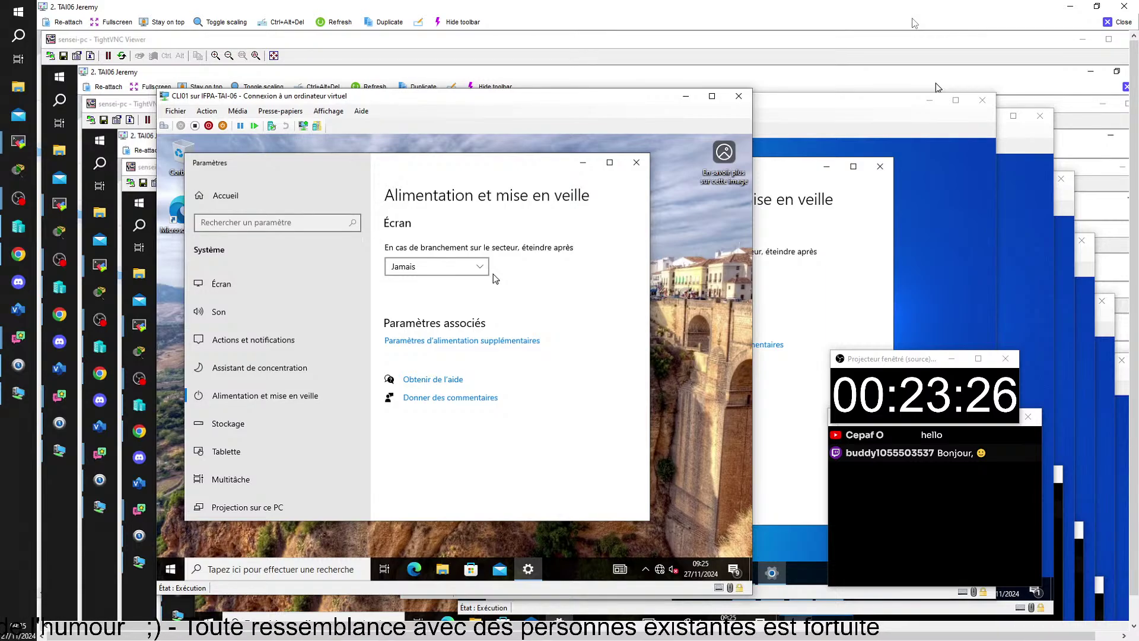
click(481, 269)
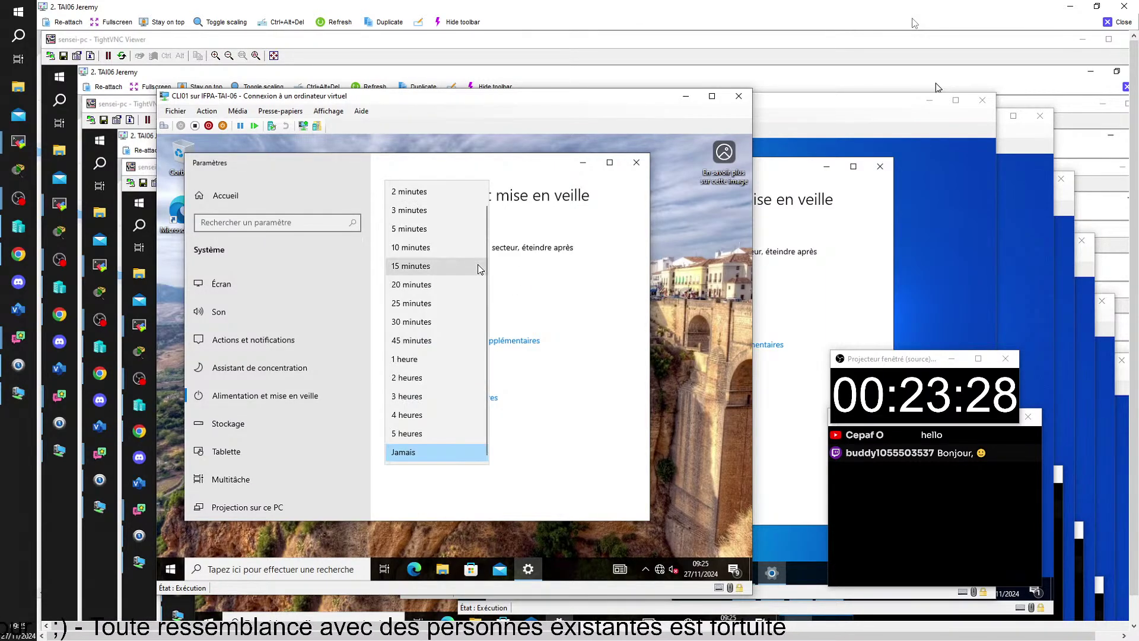
click(425, 436)
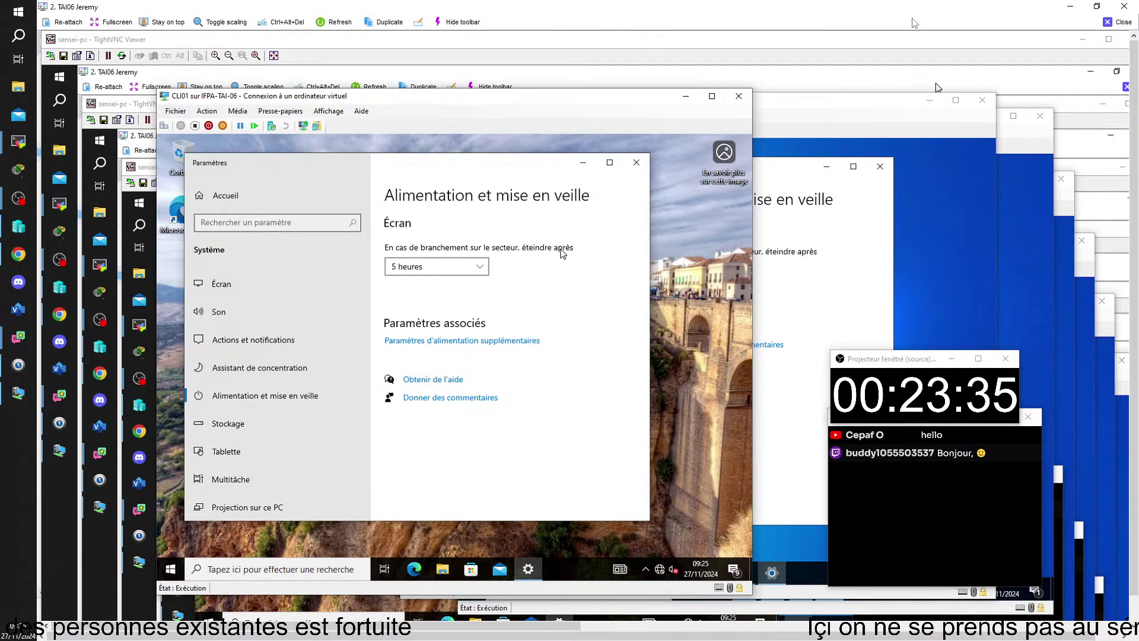
click(481, 270)
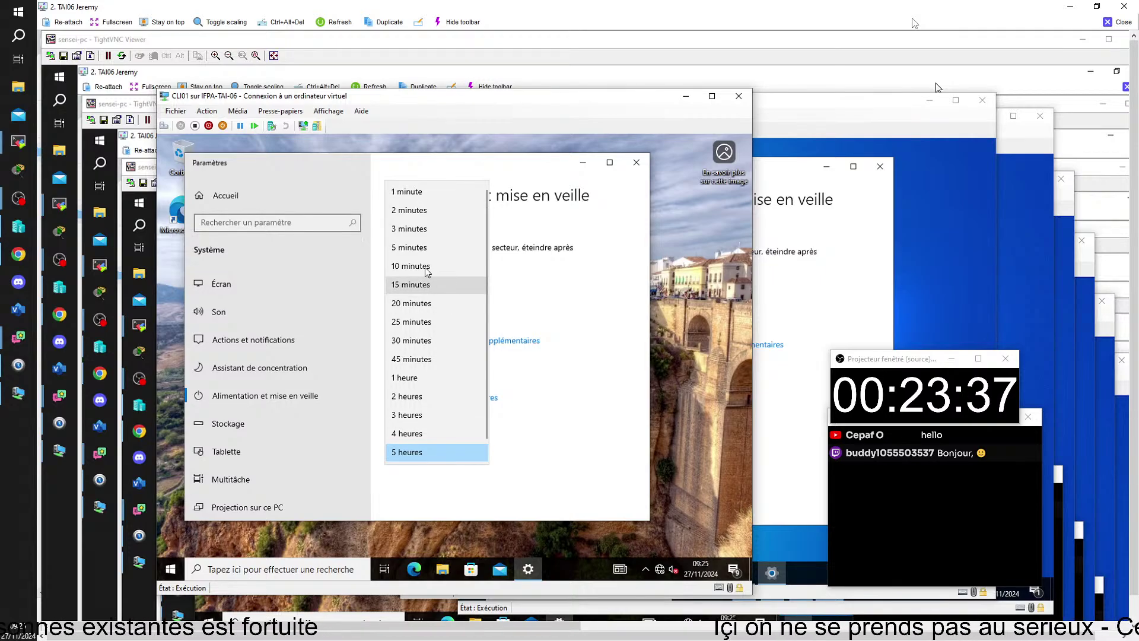
click(409, 196)
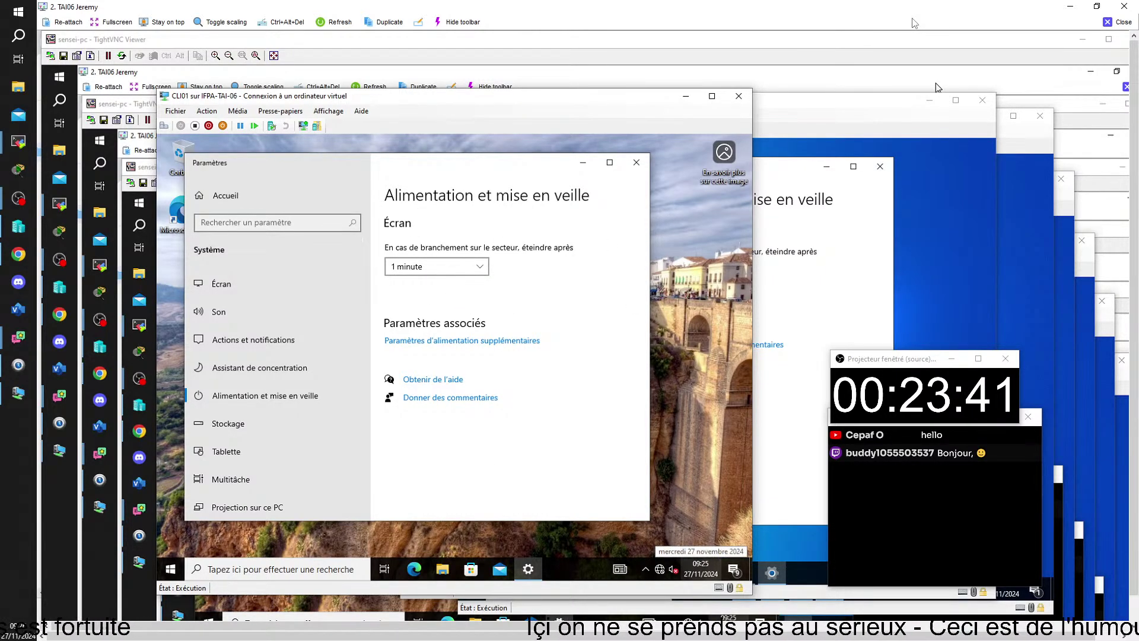
mouse_move(589, 637)
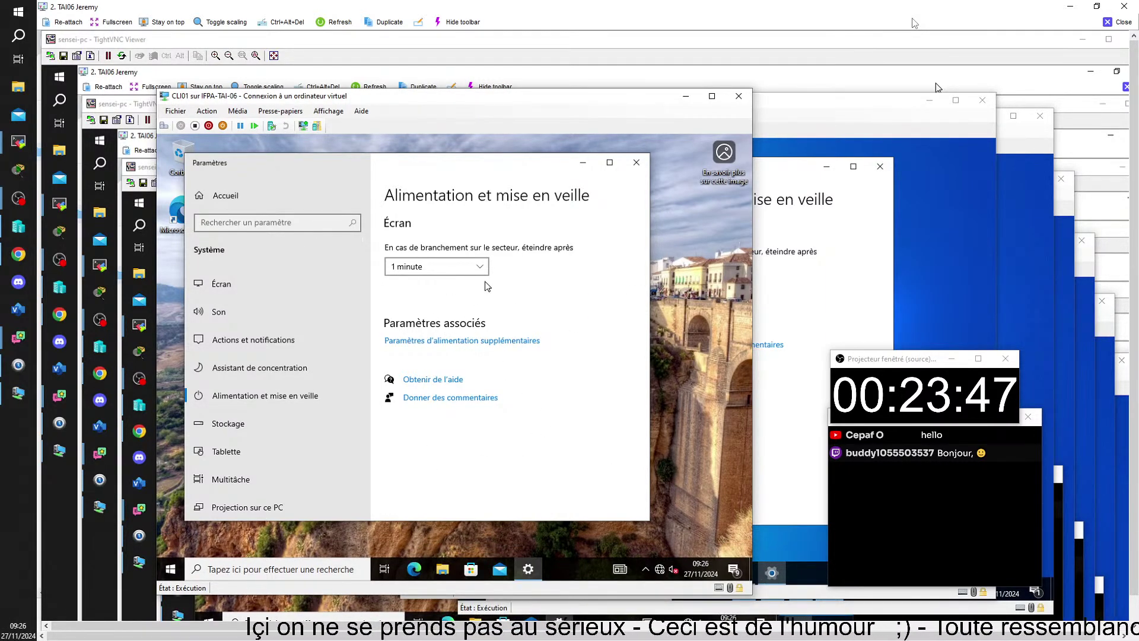
click(637, 163)
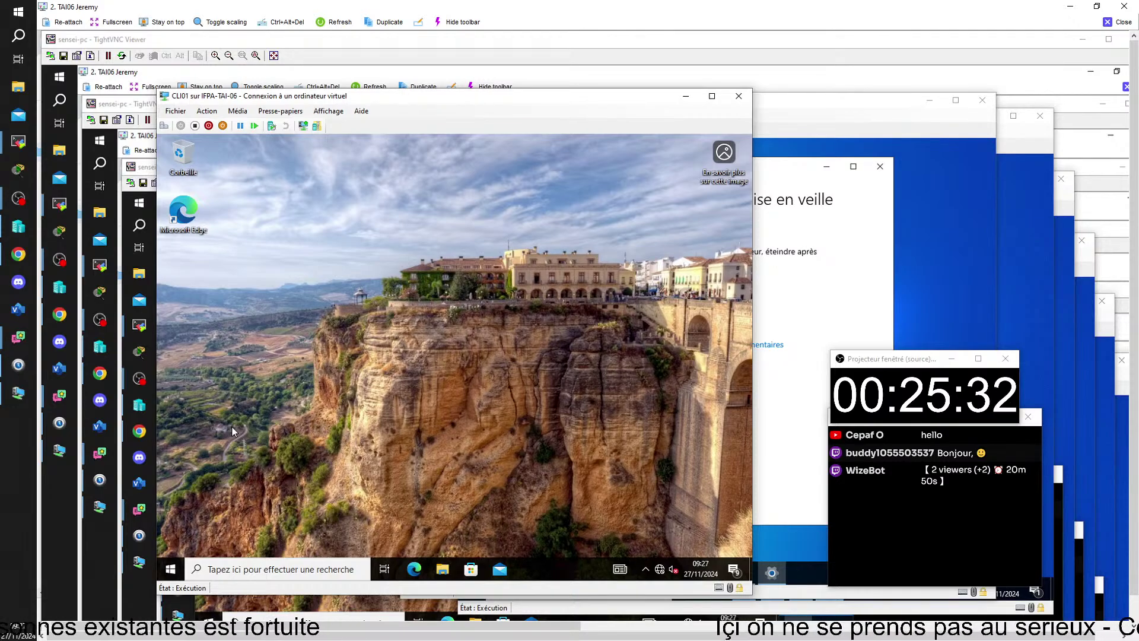
- Reopen CLI01's Alimentation et mise en veille page from the desktop's display settings
right_click(294, 244)
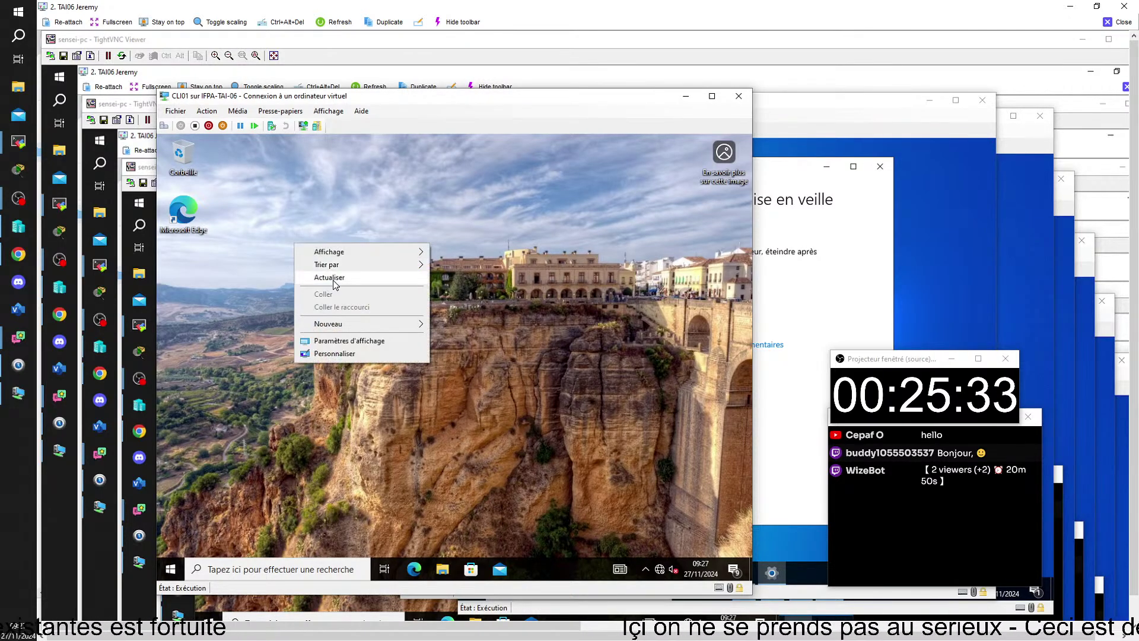
click(369, 341)
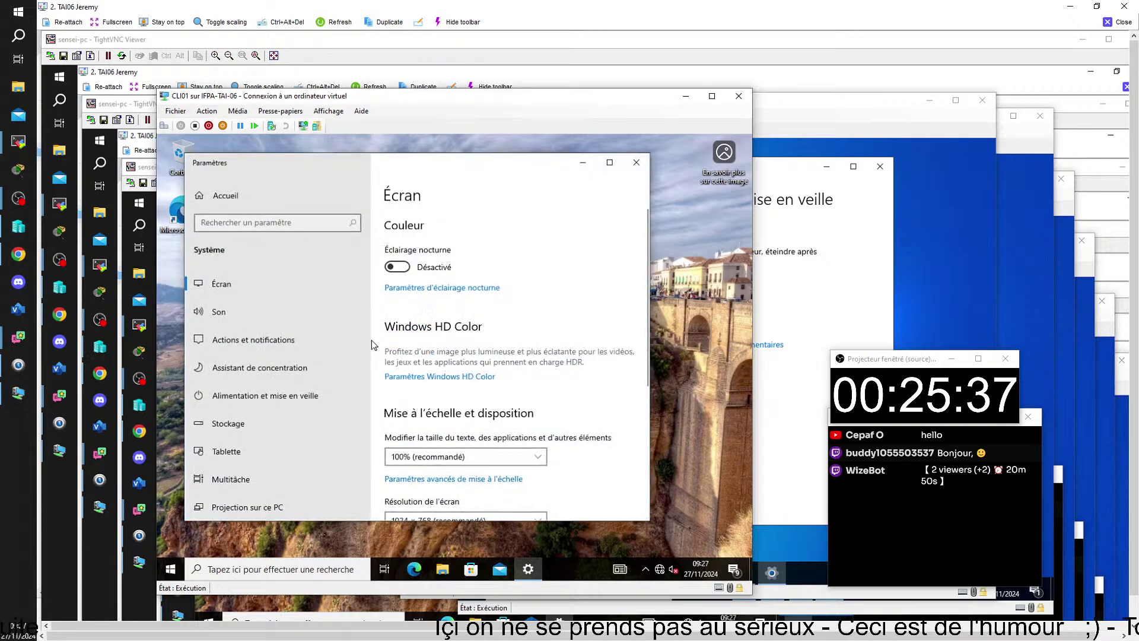
click(283, 397)
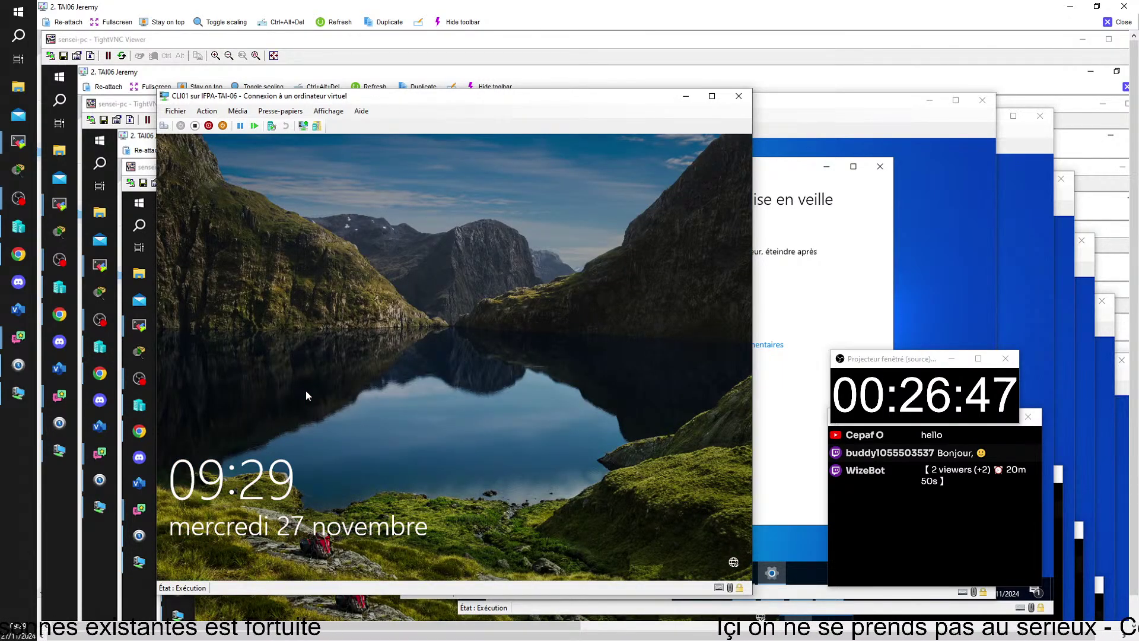
- Unlock CLI01 by re-entering the account password, retrying once, to get back to Alimentation et mise en veille
click(327, 366)
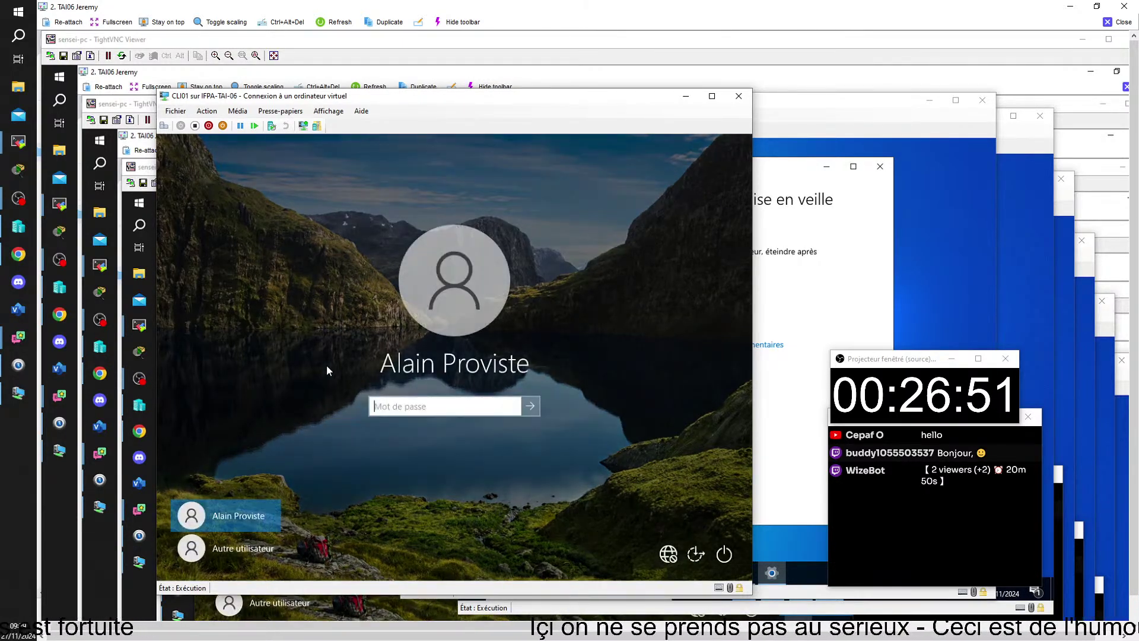
text(••••••)
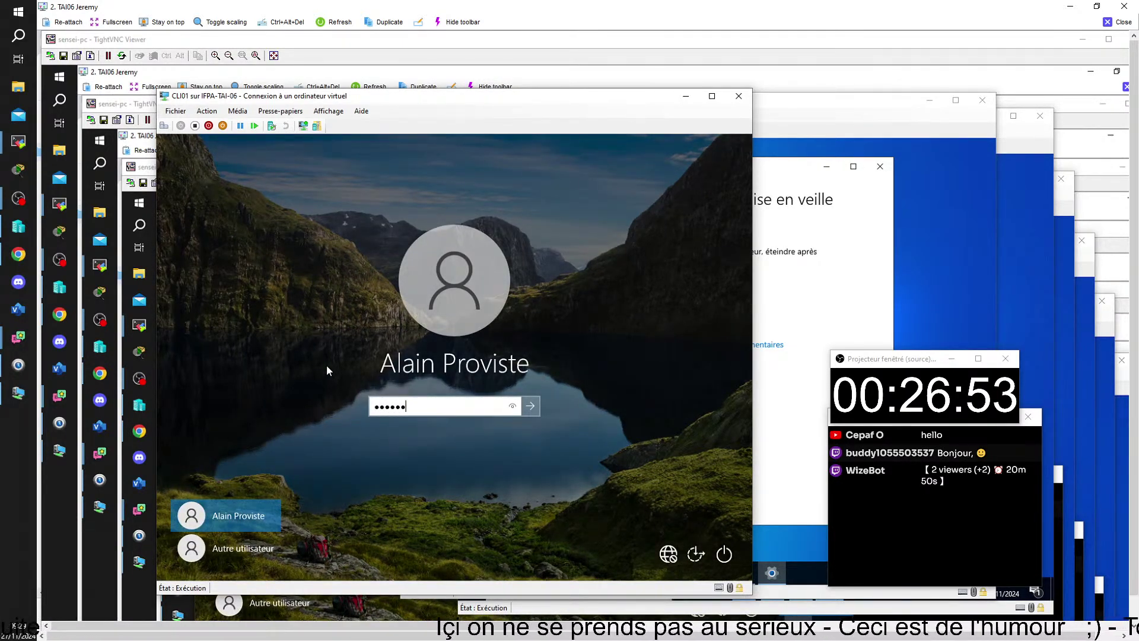
key(Return)
key(Return)
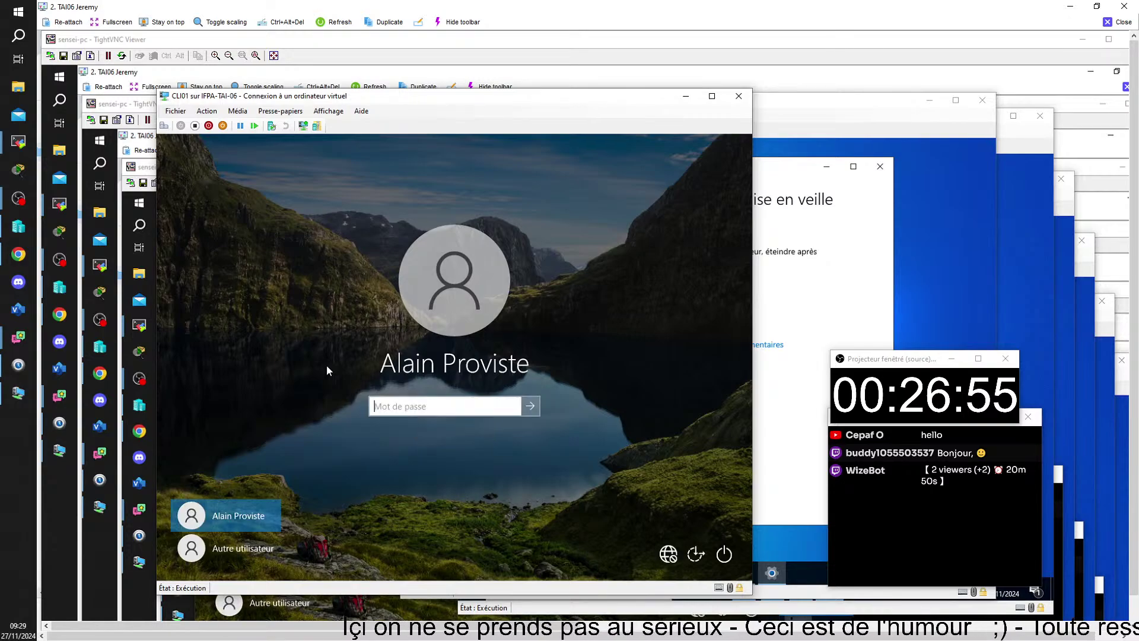
text(•••••••)
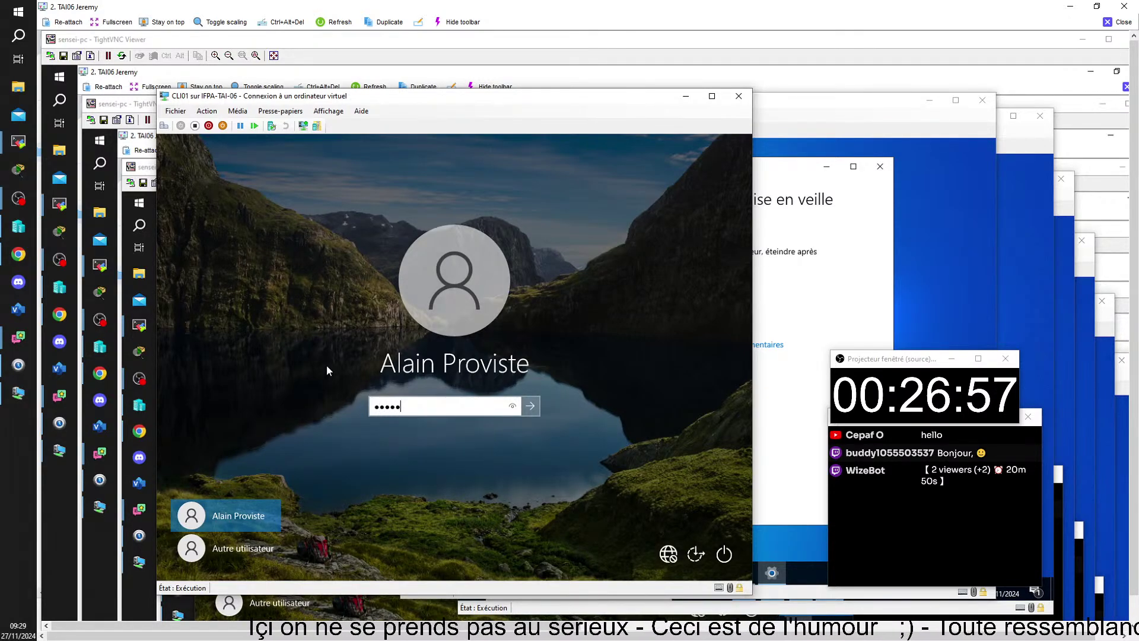
key(Return)
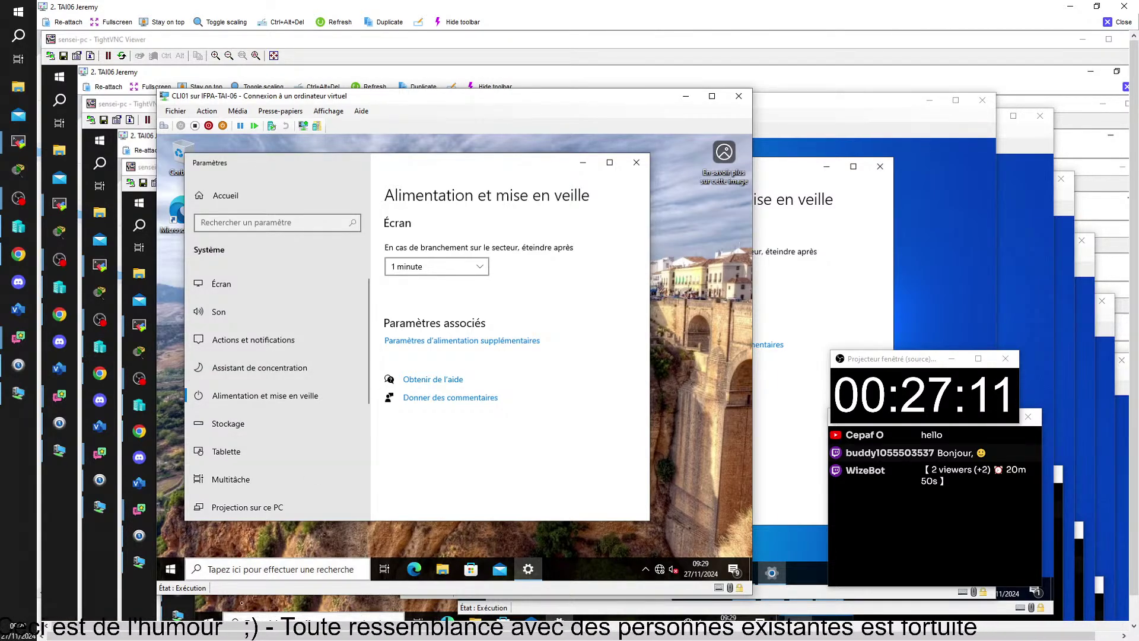
- Bring the SRV02 window forward from the taskbar previews and close the TightVNC Viewer
mouse_move(528, 569)
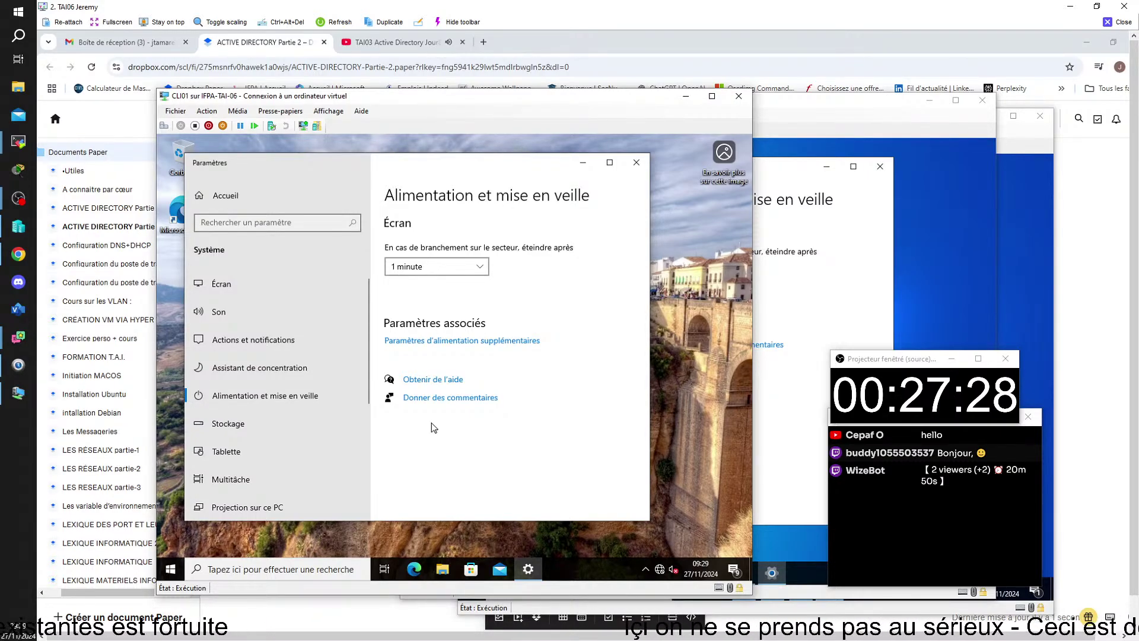
click(537, 621)
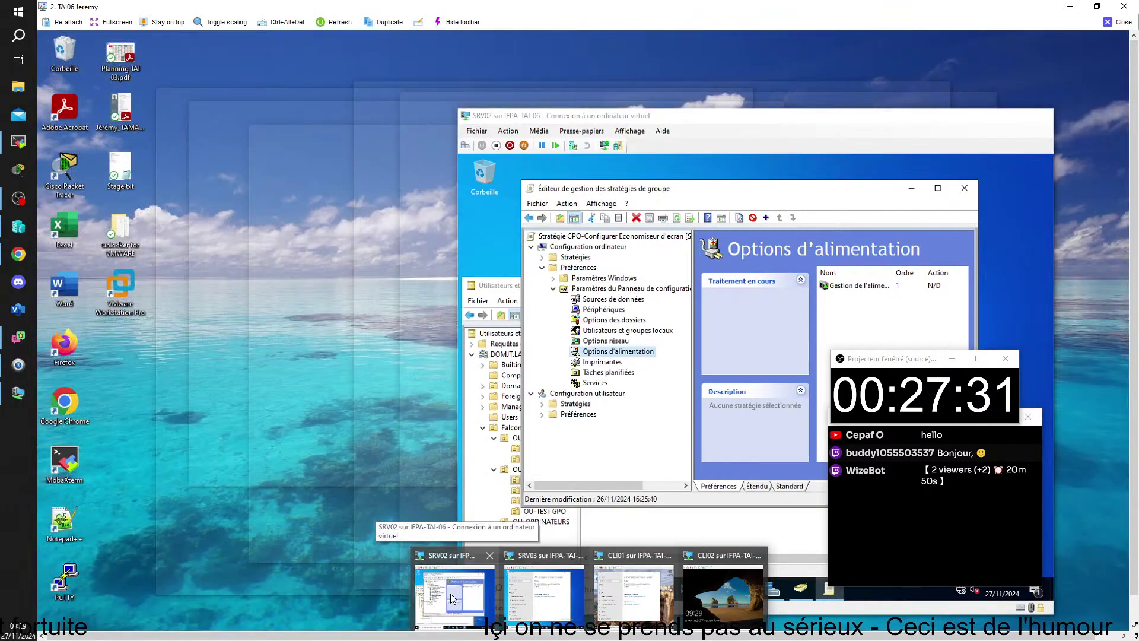
click(450, 593)
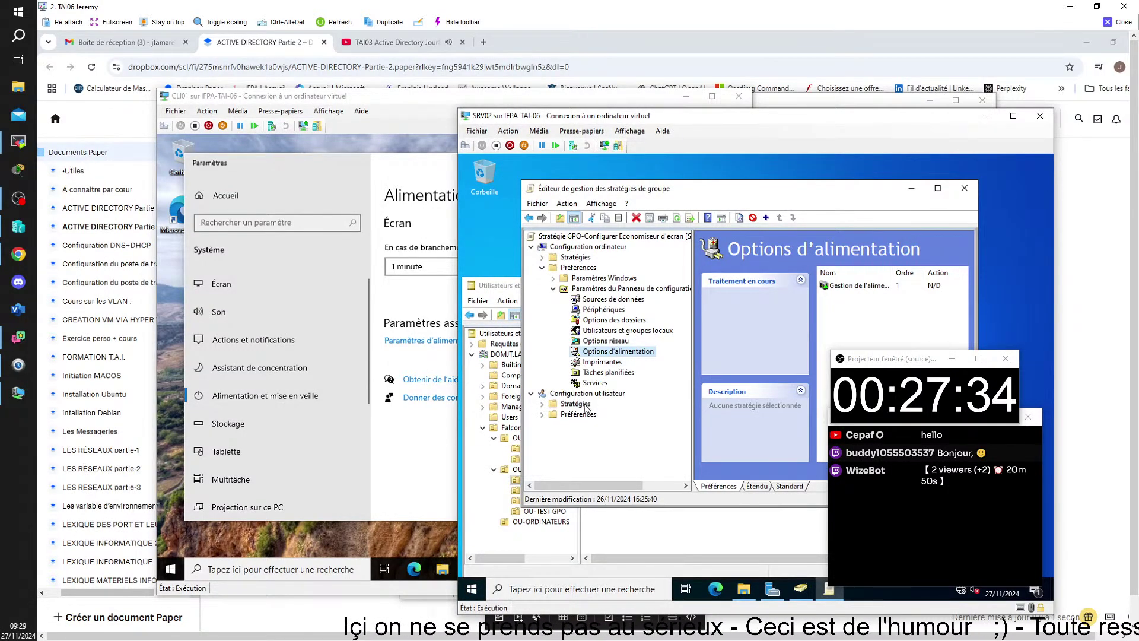
click(1126, 25)
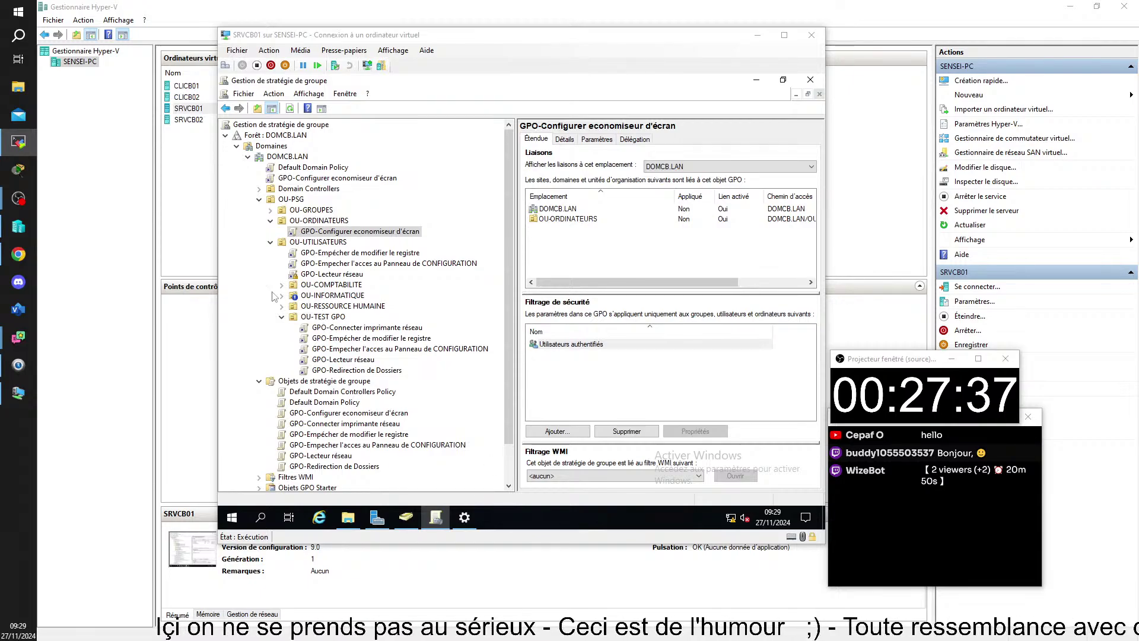
- Connect to the CLICB01 VM and try Paramètres d'affichage, dismissing the ms-settings:display error
double_click(186, 87)
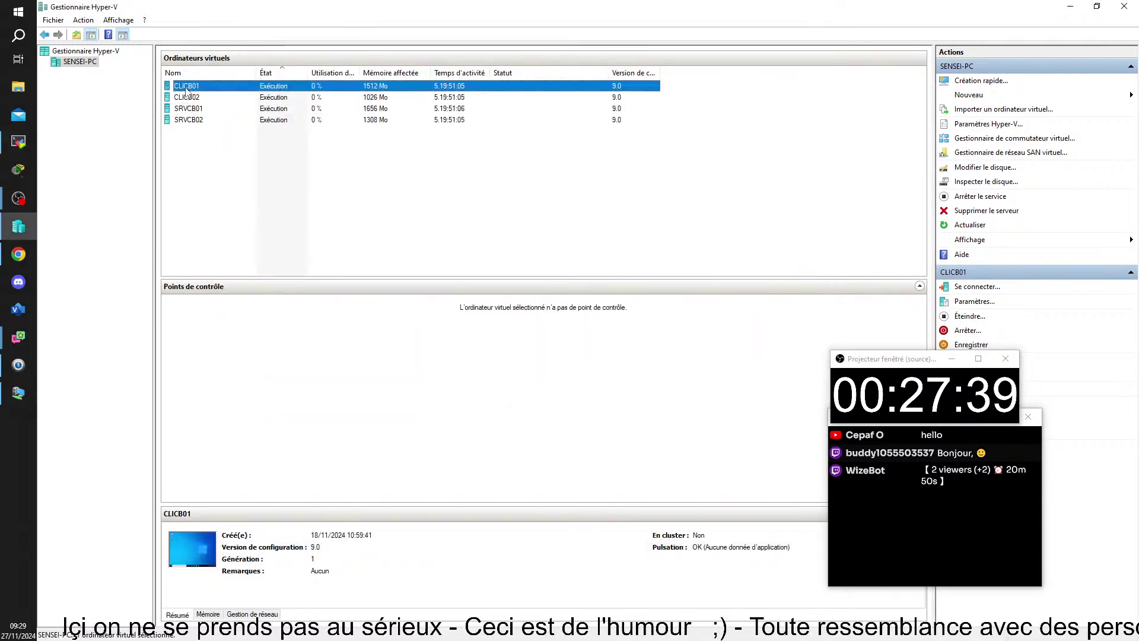
click(514, 119)
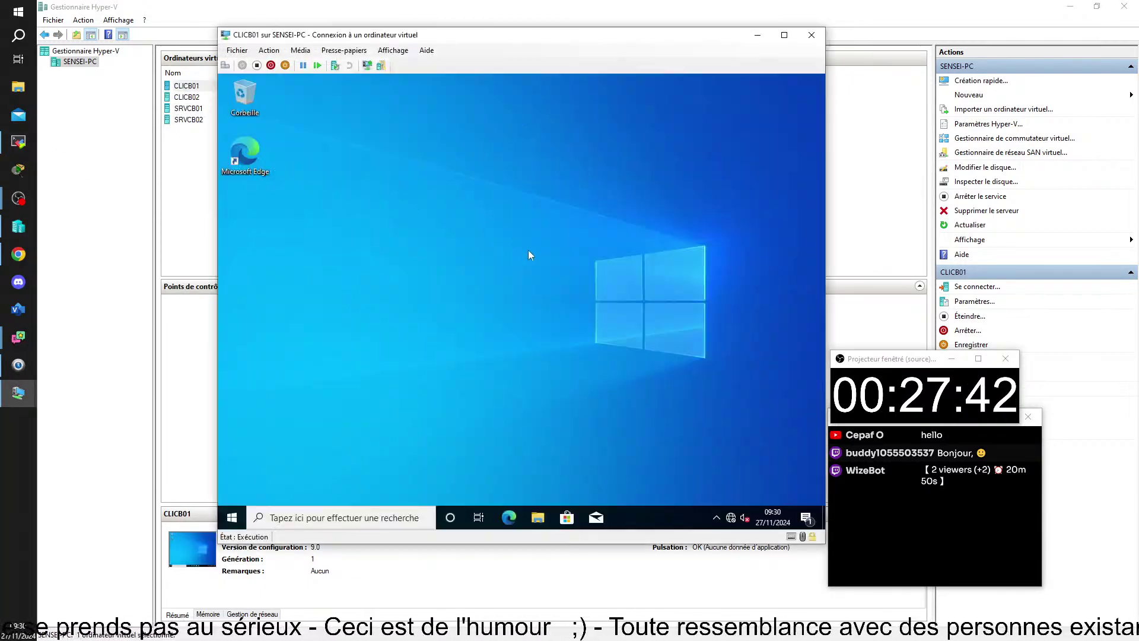
right_click(457, 211)
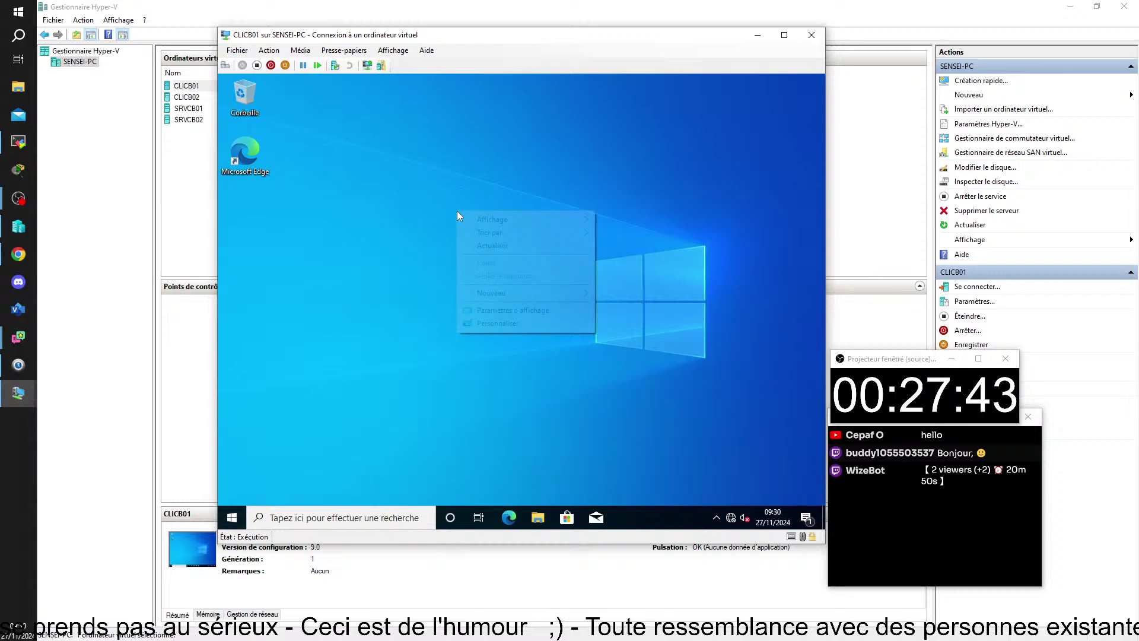
click(501, 310)
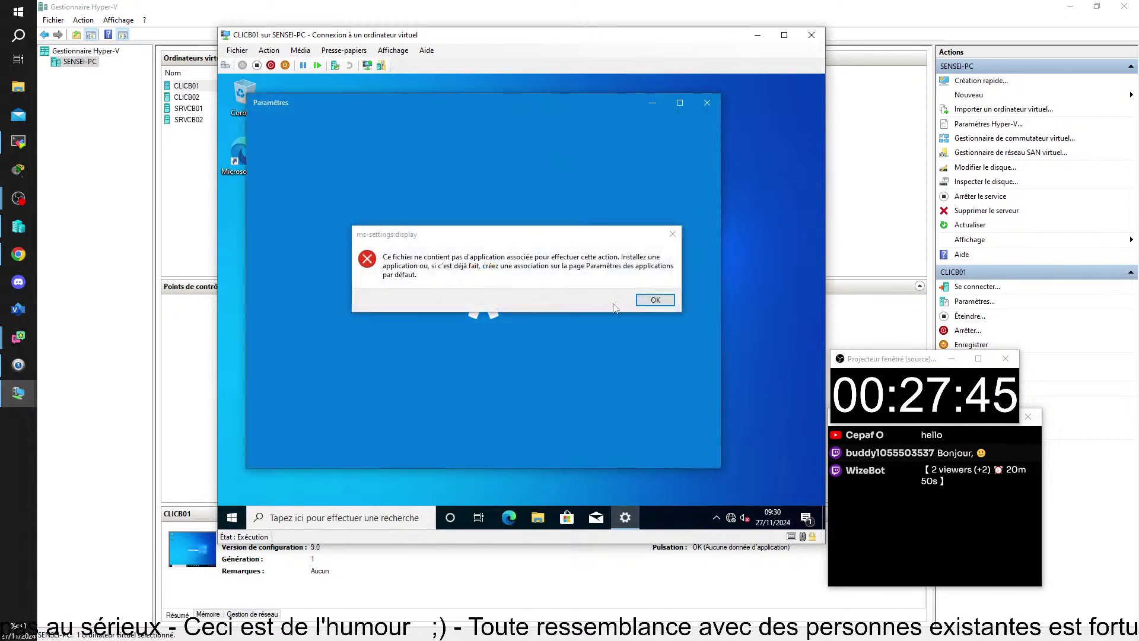
click(655, 299)
click(706, 102)
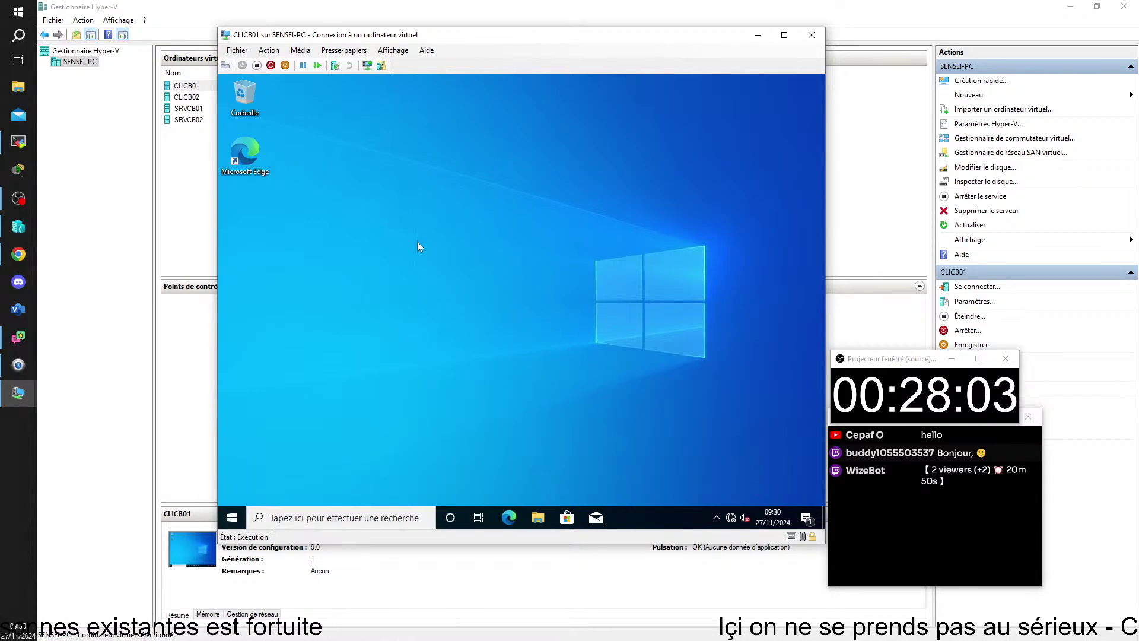
right_click(394, 224)
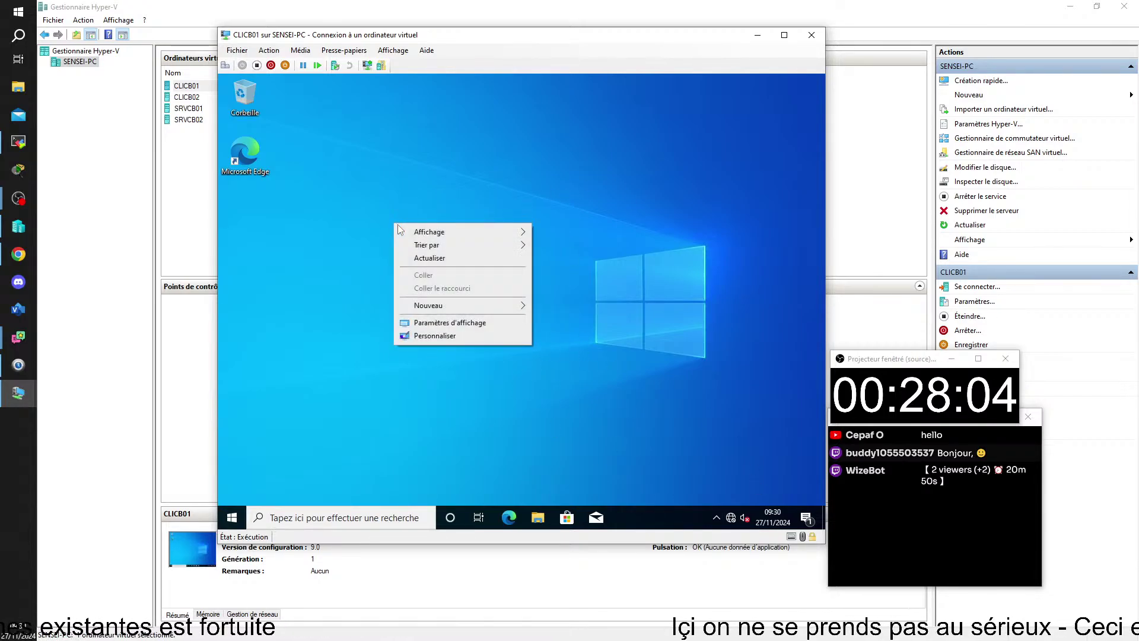
click(468, 325)
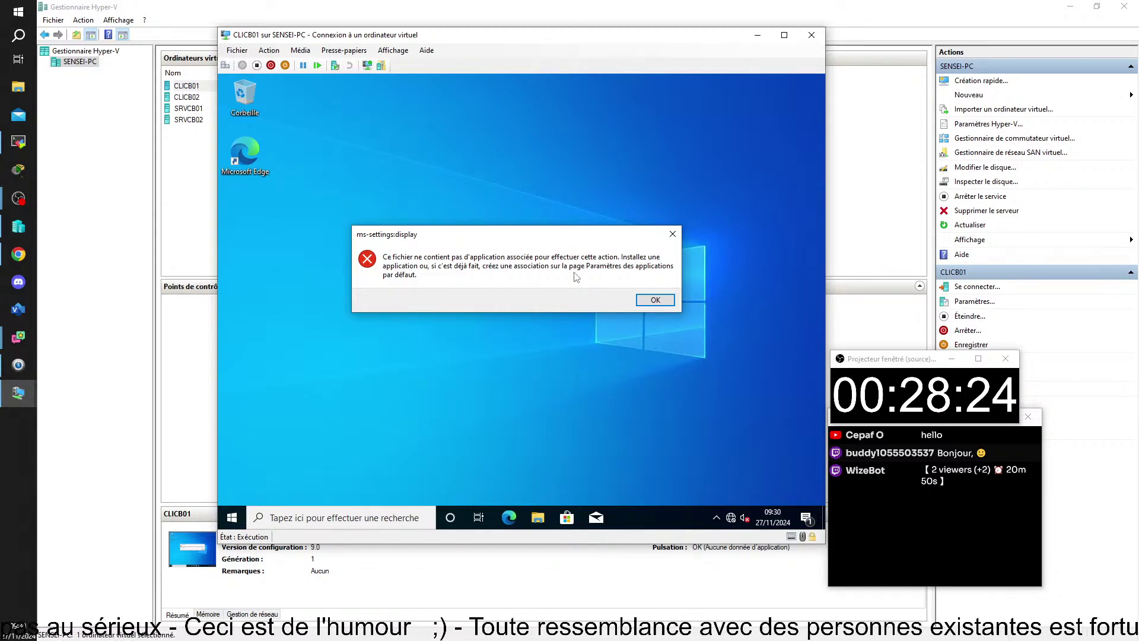
click(655, 300)
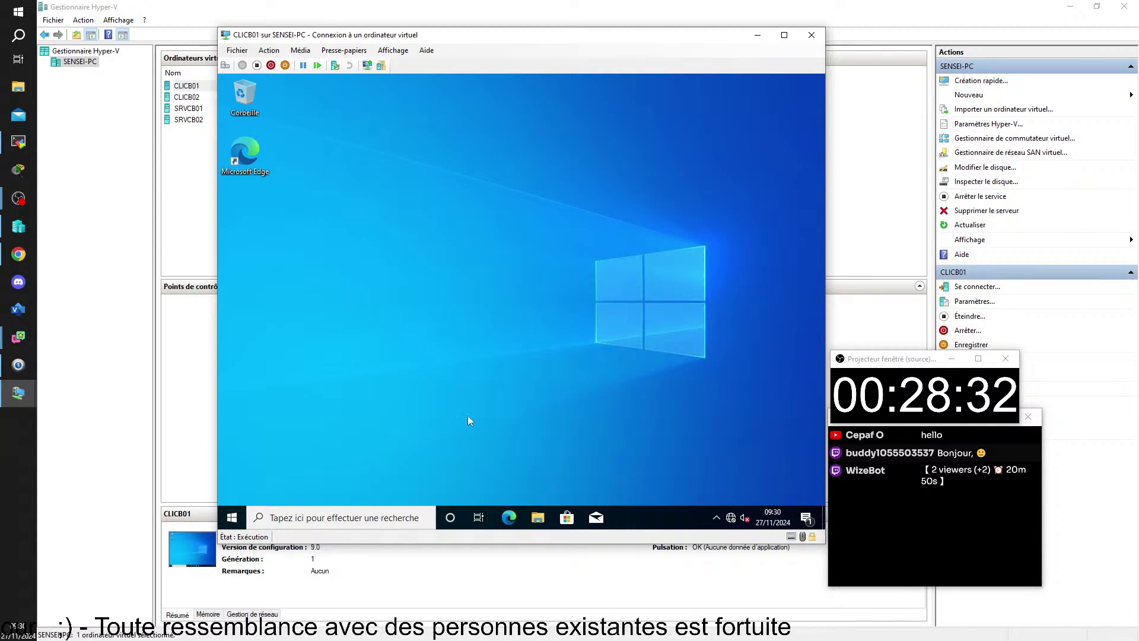
- Reconnect to SRVCB01 and select the GPO-Empecher l'acces au Panneau de CONFIGURATION link
double_click(188, 109)
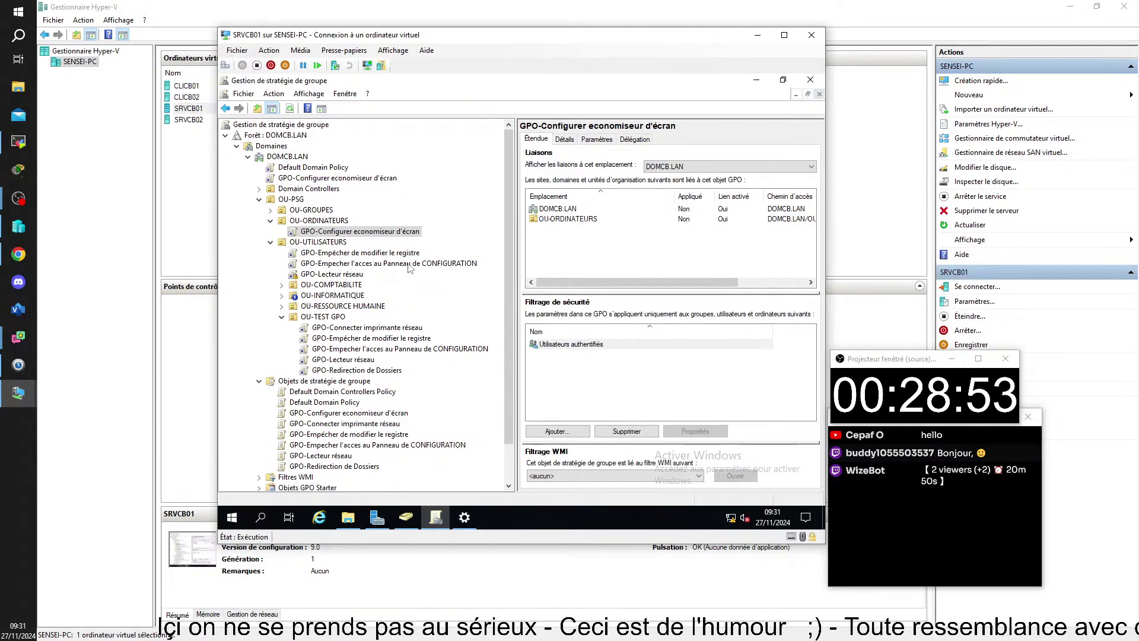
click(374, 264)
- Show the Control Panel GPO's Paramètres report with Modèles d'administration expanded
right_click(373, 265)
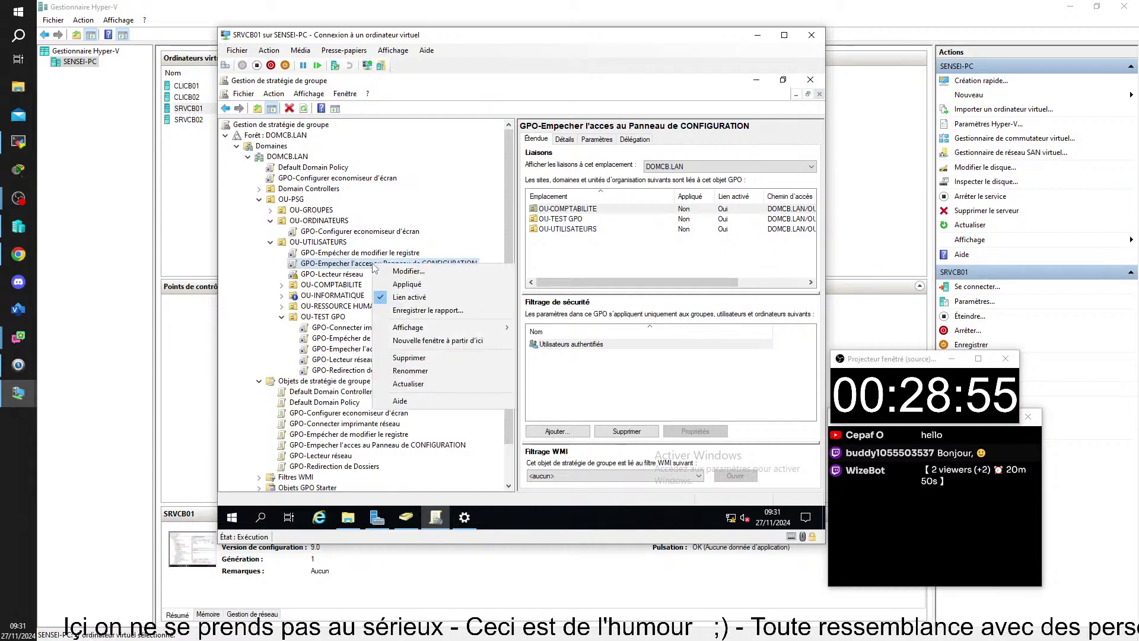
click(597, 140)
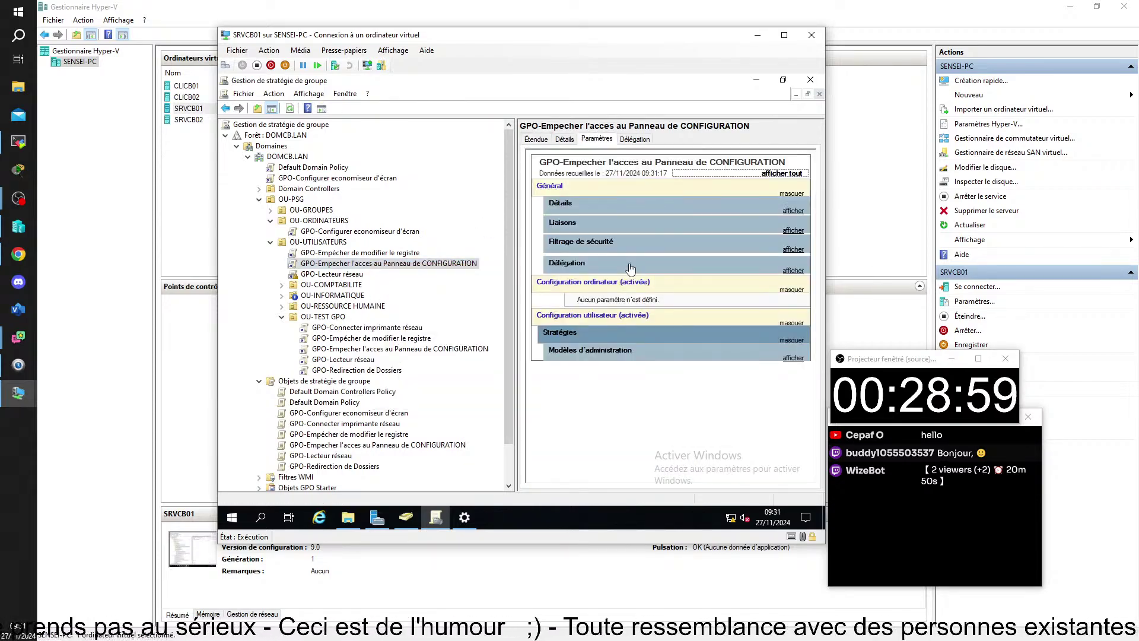
click(590, 353)
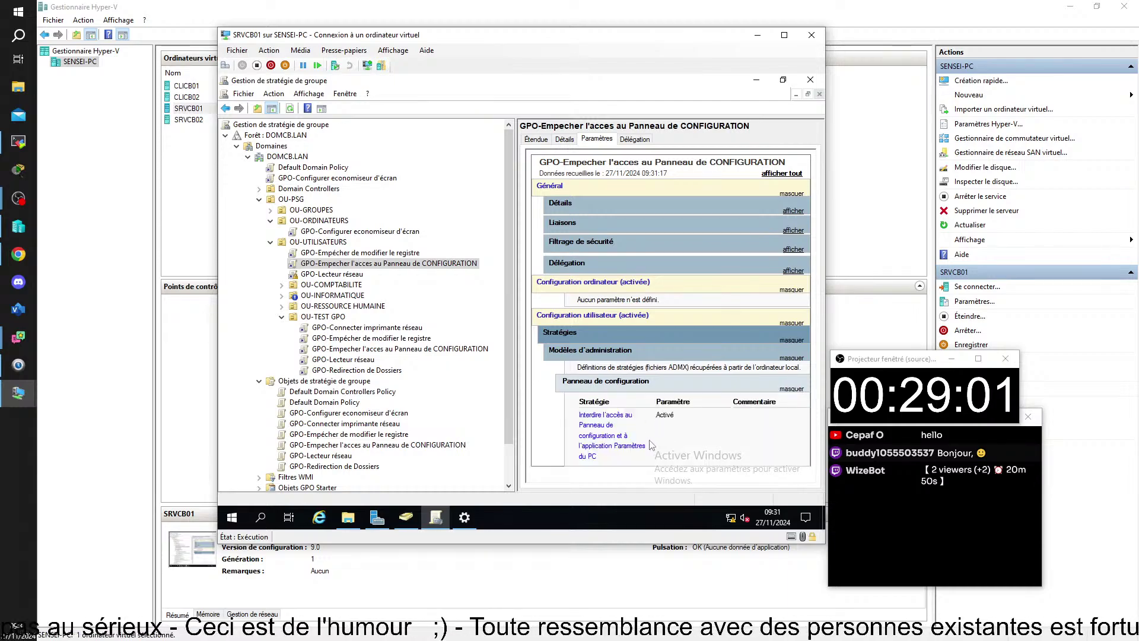
click(23, 503)
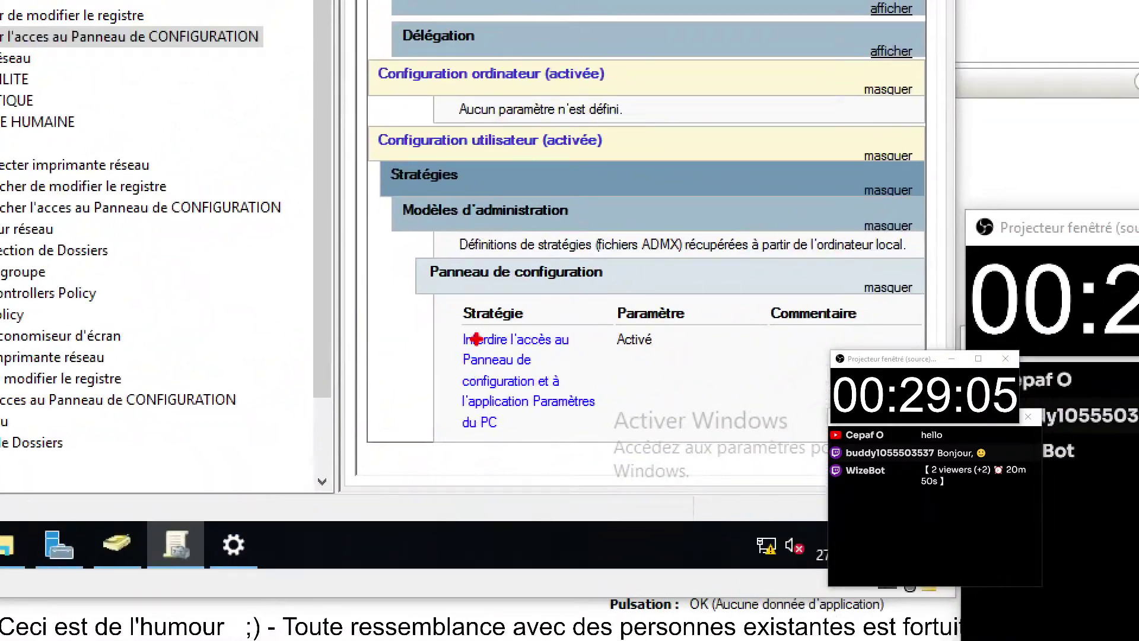
drag(445, 310, 630, 451)
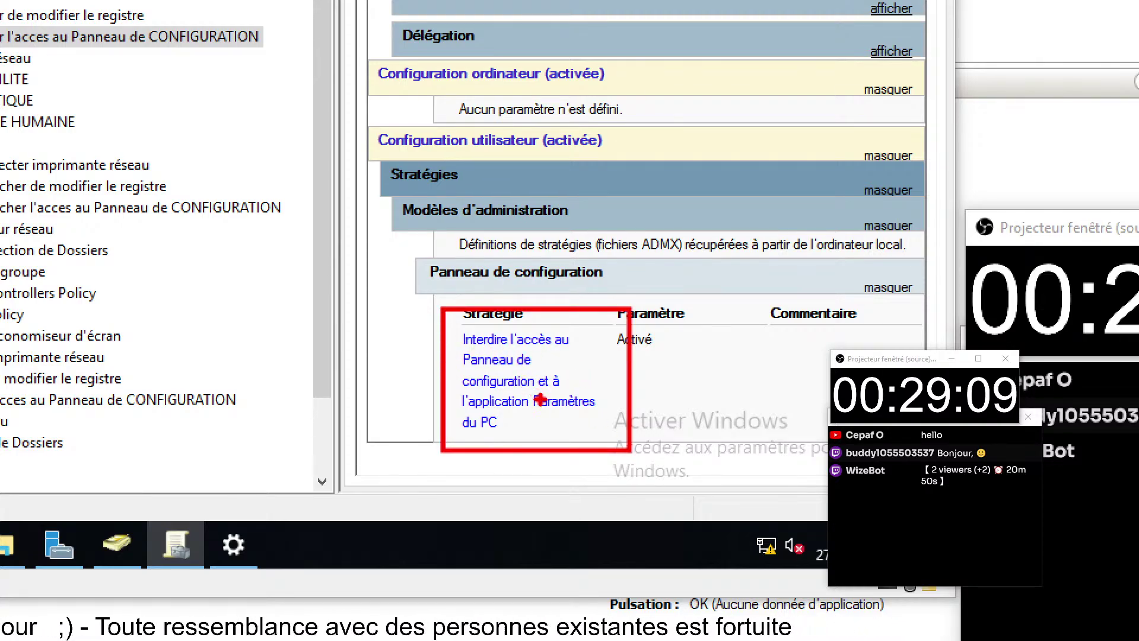
drag(541, 419, 598, 409)
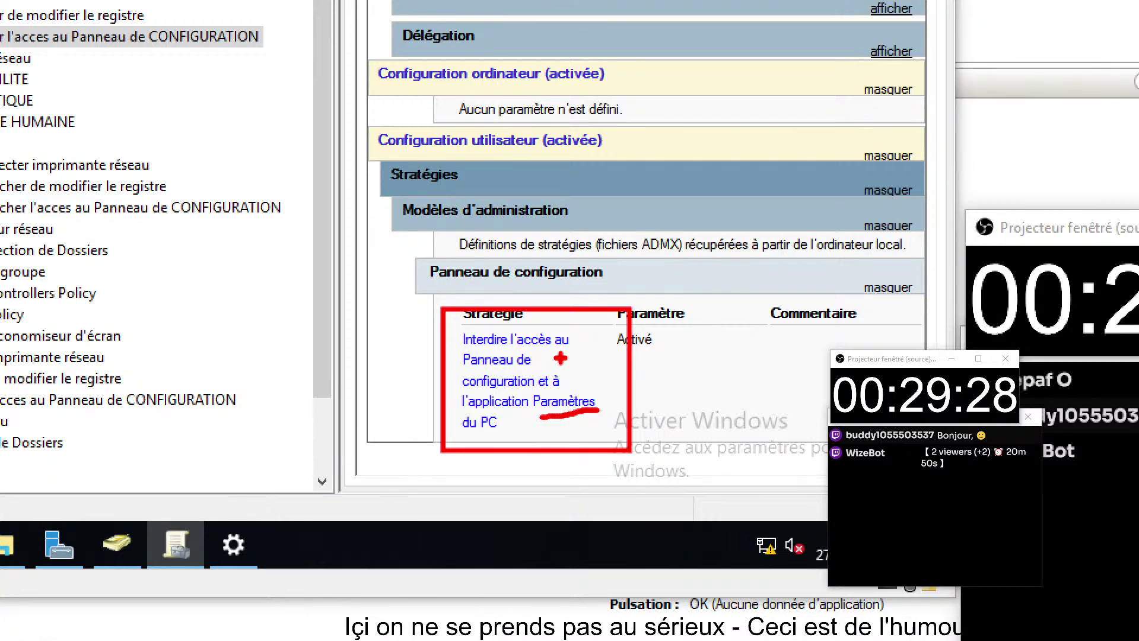
key(Escape)
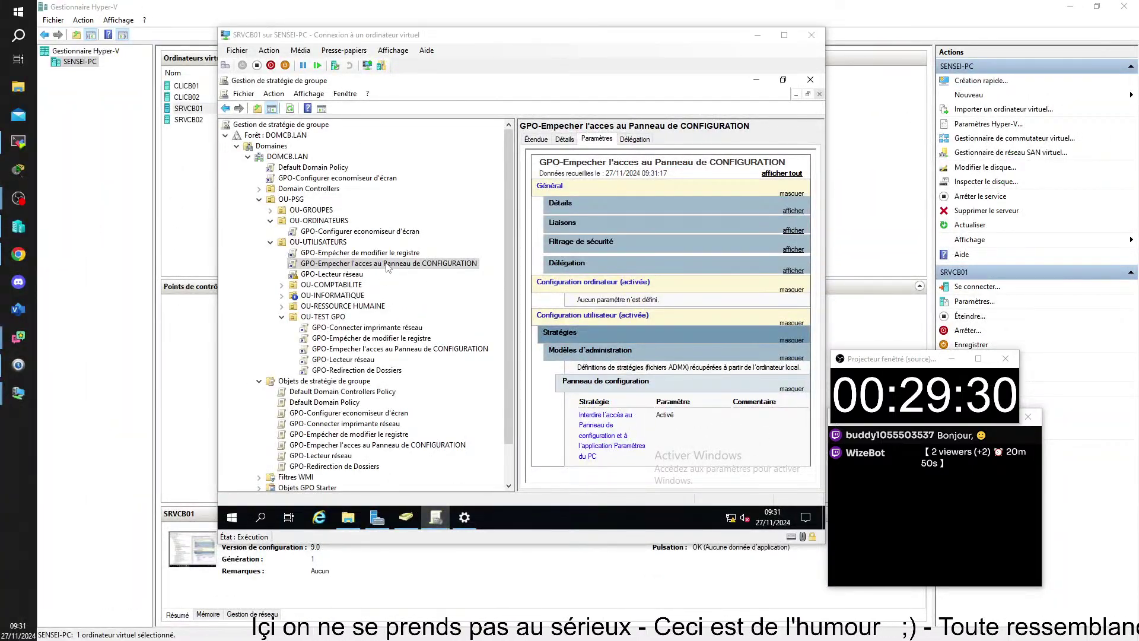
- Edit the Control Panel GPO and expand User Configuration policies to Administrative Templates
right_click(408, 263)
click(448, 271)
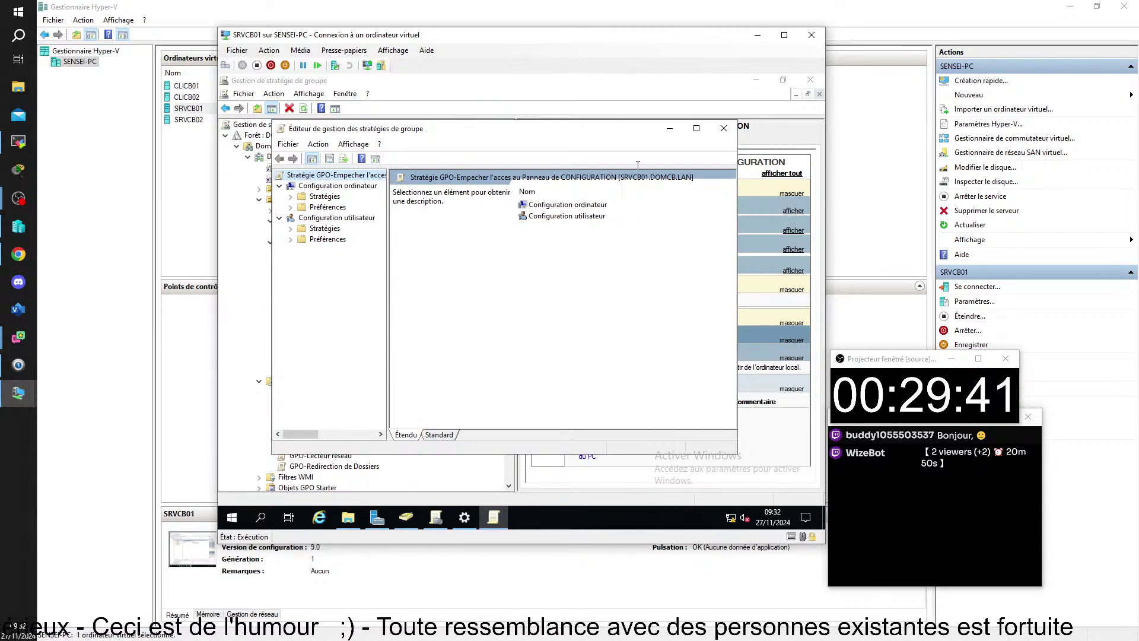
double_click(324, 228)
click(355, 261)
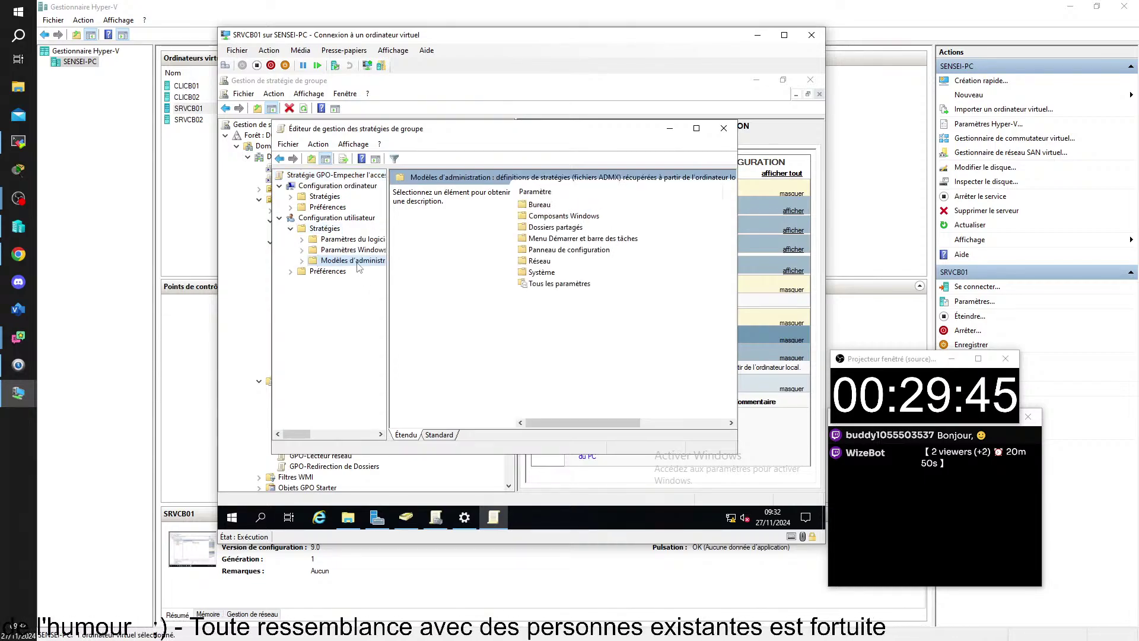
- Review the Control Panel access ban and visible-items policies, then close the editor
double_click(590, 250)
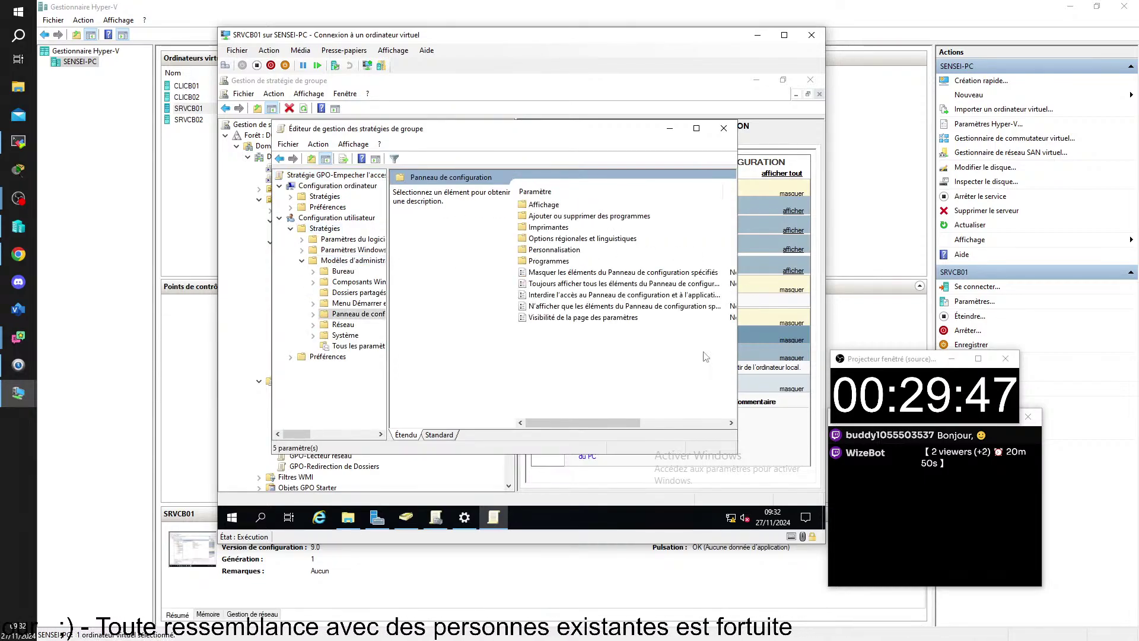
double_click(568, 295)
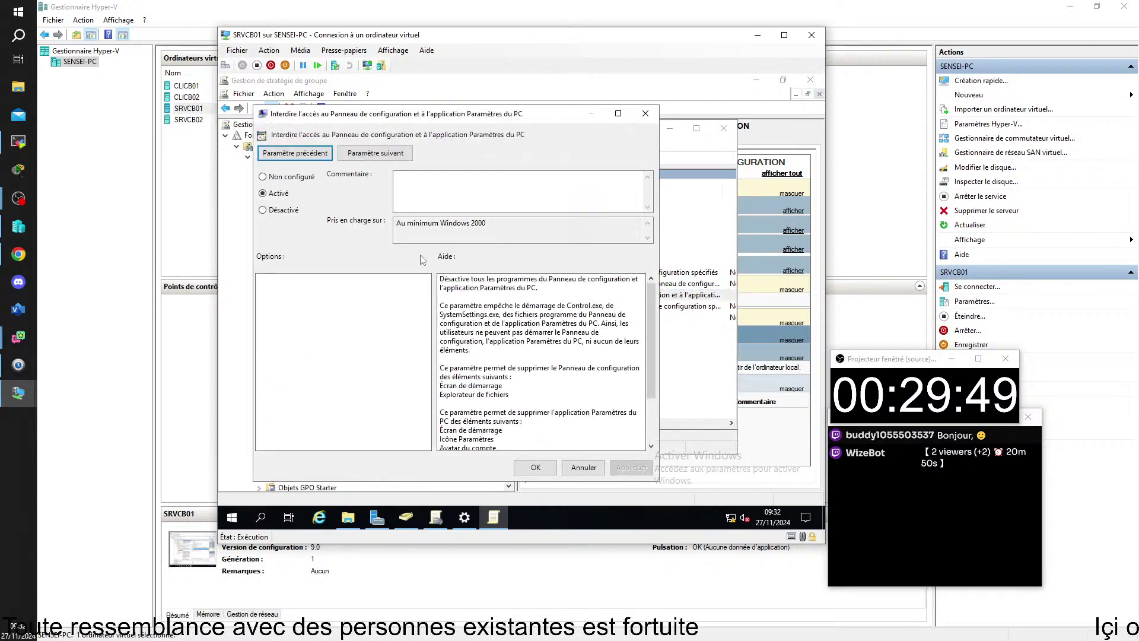
click(297, 176)
key(Return)
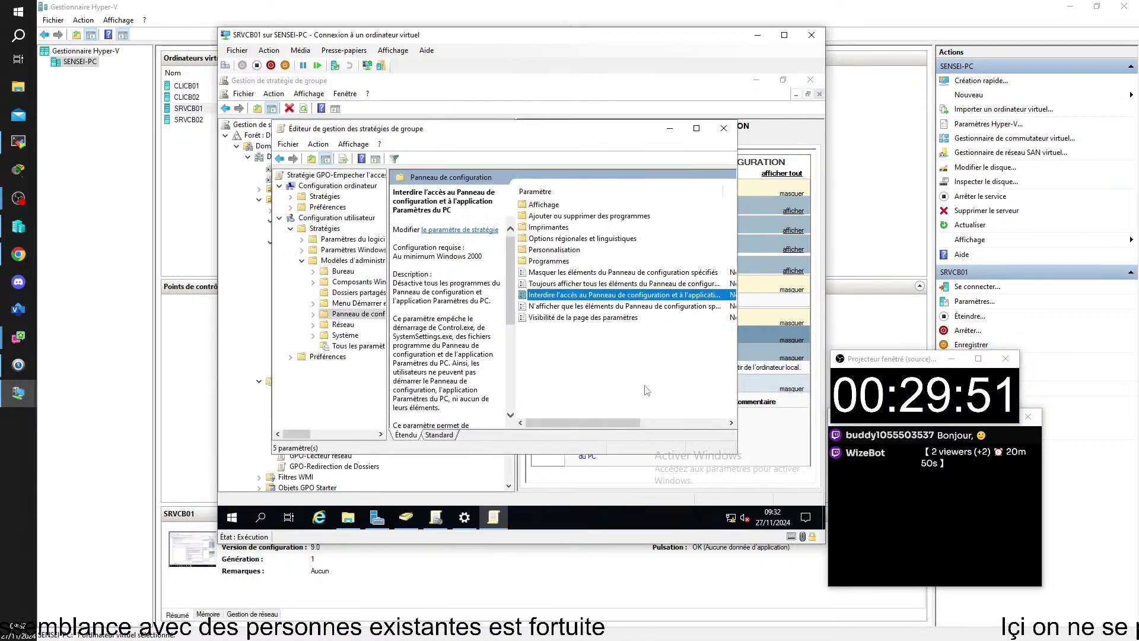
double_click(593, 306)
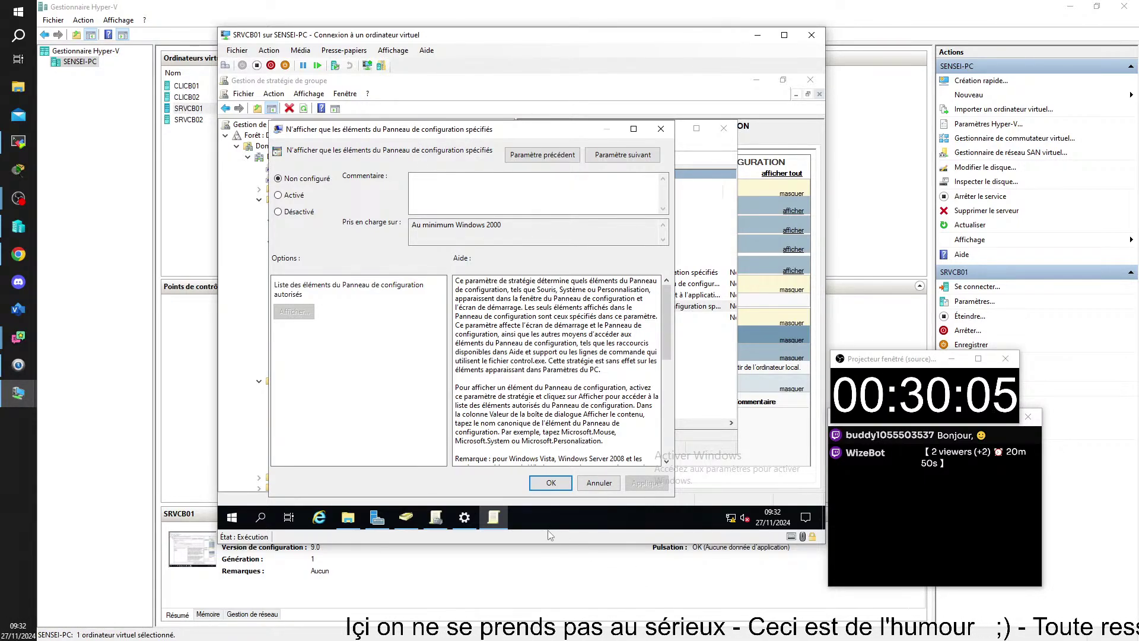
click(550, 482)
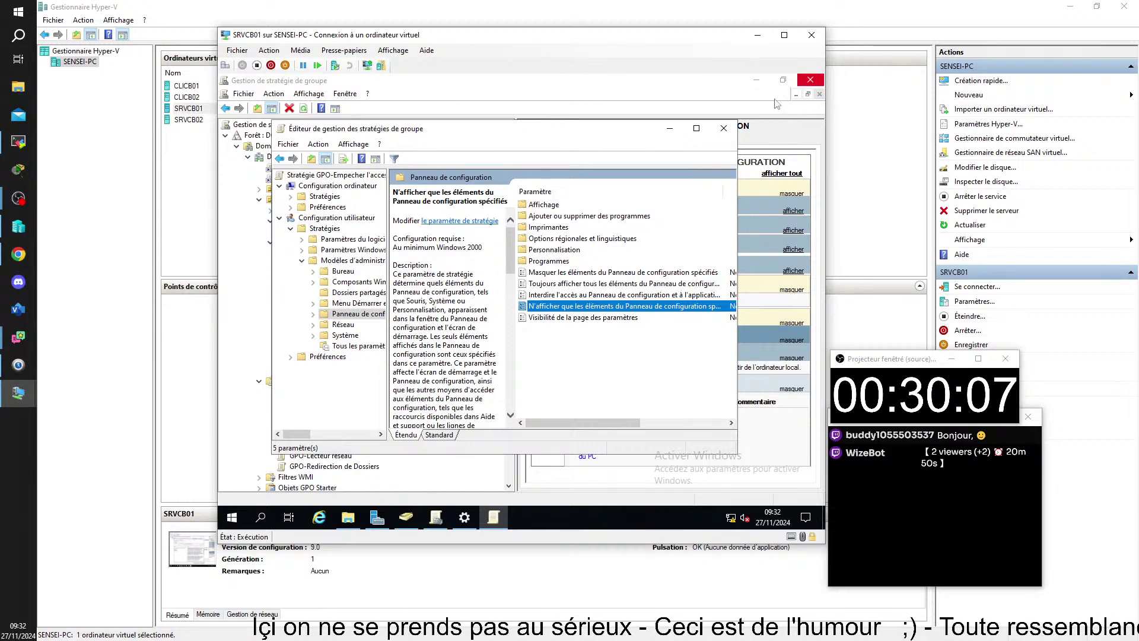
click(723, 128)
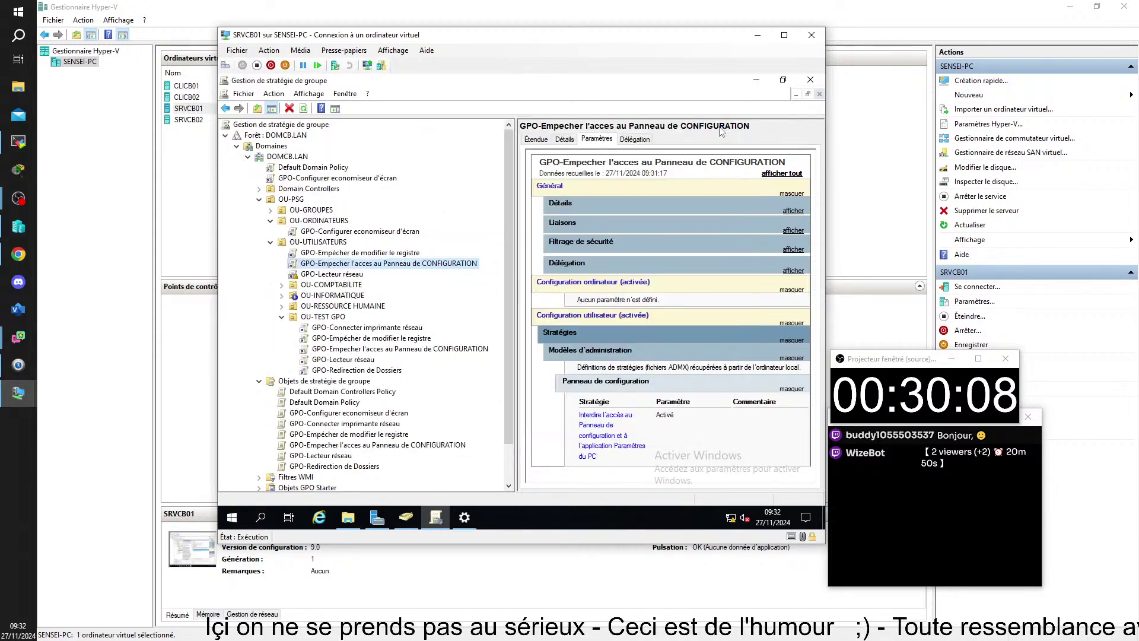
- Connect to CLICB01 and launch Command Prompt through Run with cmd
double_click(186, 86)
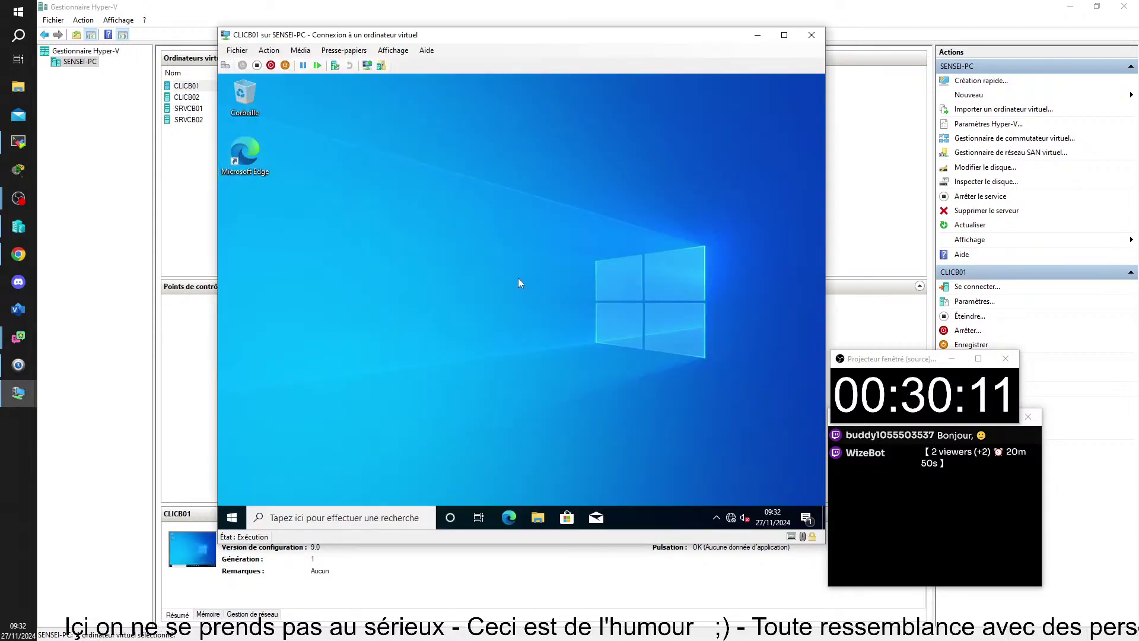
key(super+r)
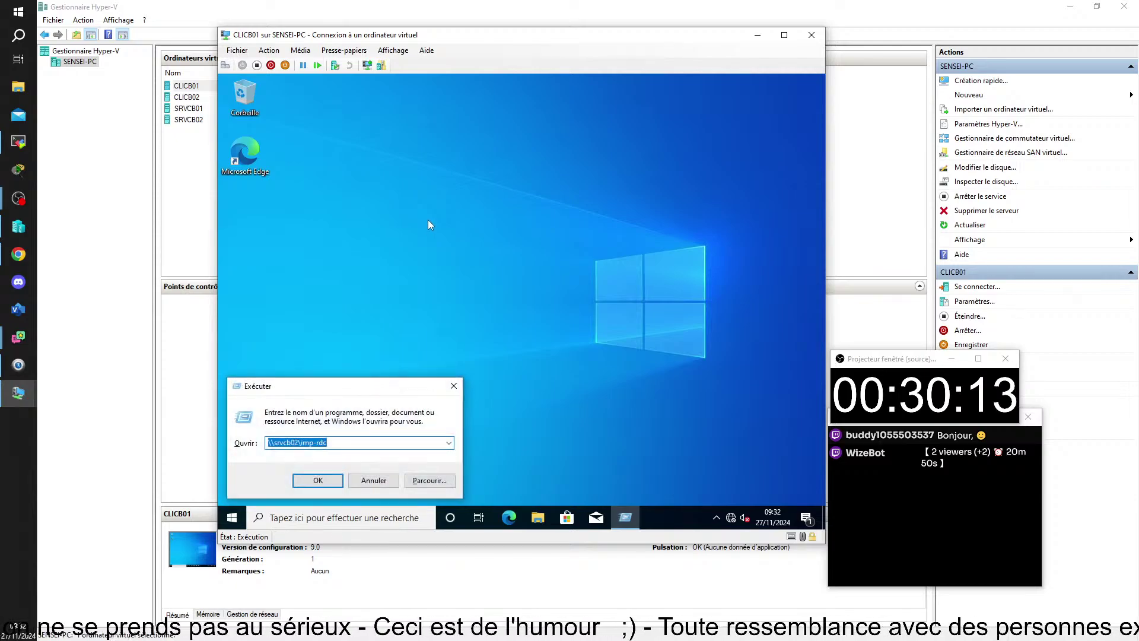
text(cmd)
key(Return)
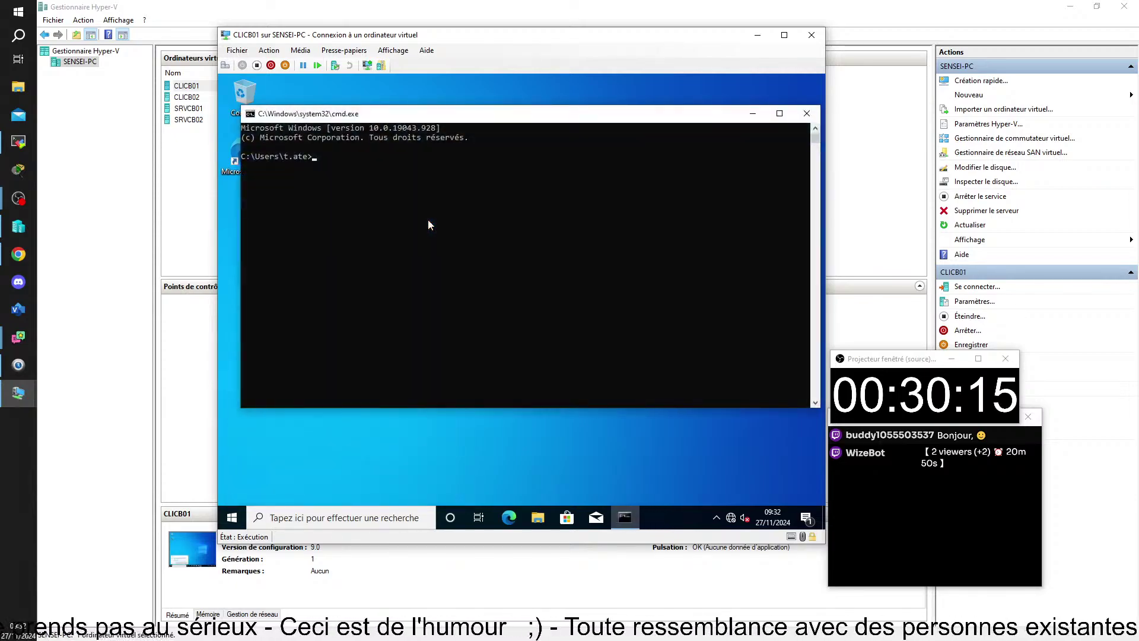
- Run gpupdate to refresh computer and user policies, then close Command Prompt
text(gpupdatye)
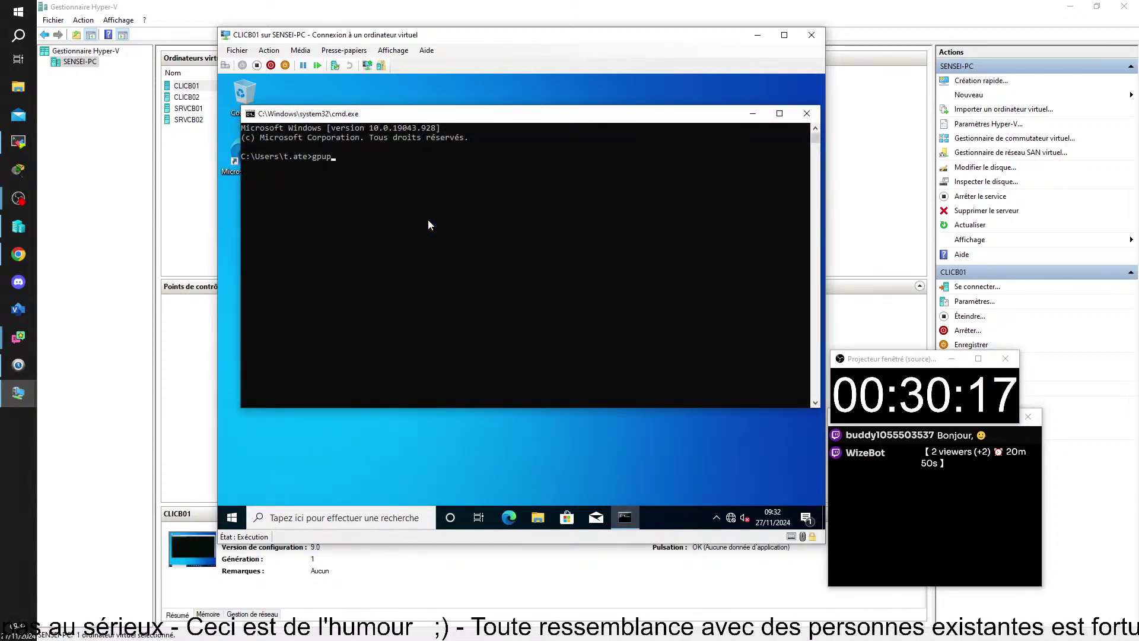
key(BackSpace)
key(BackSpace)
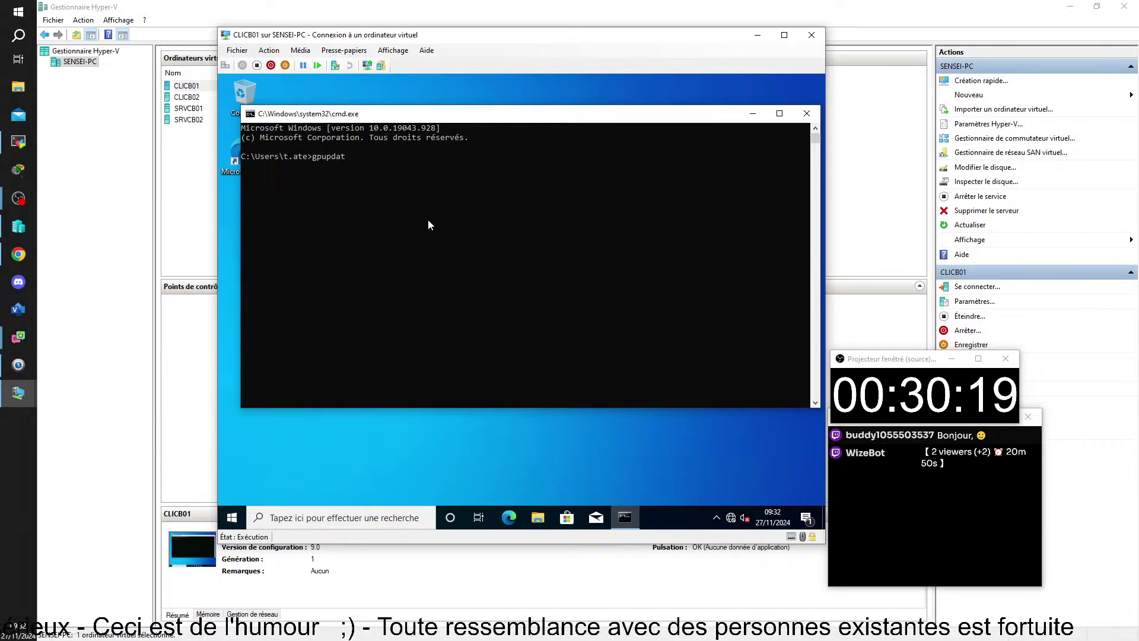
text(e)
key(Return)
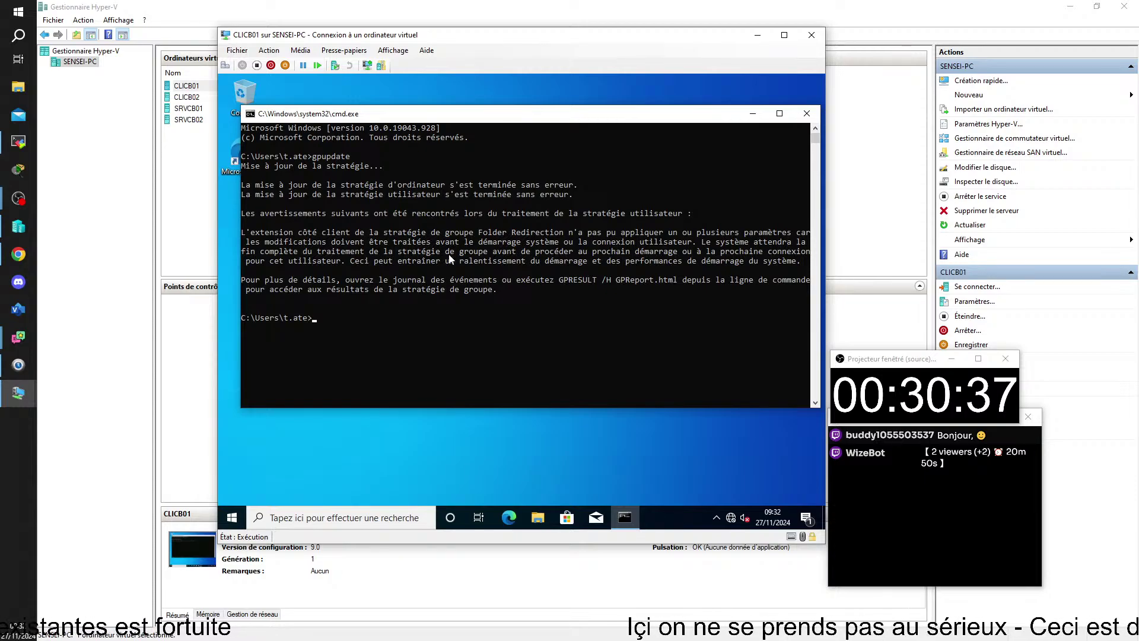
click(806, 113)
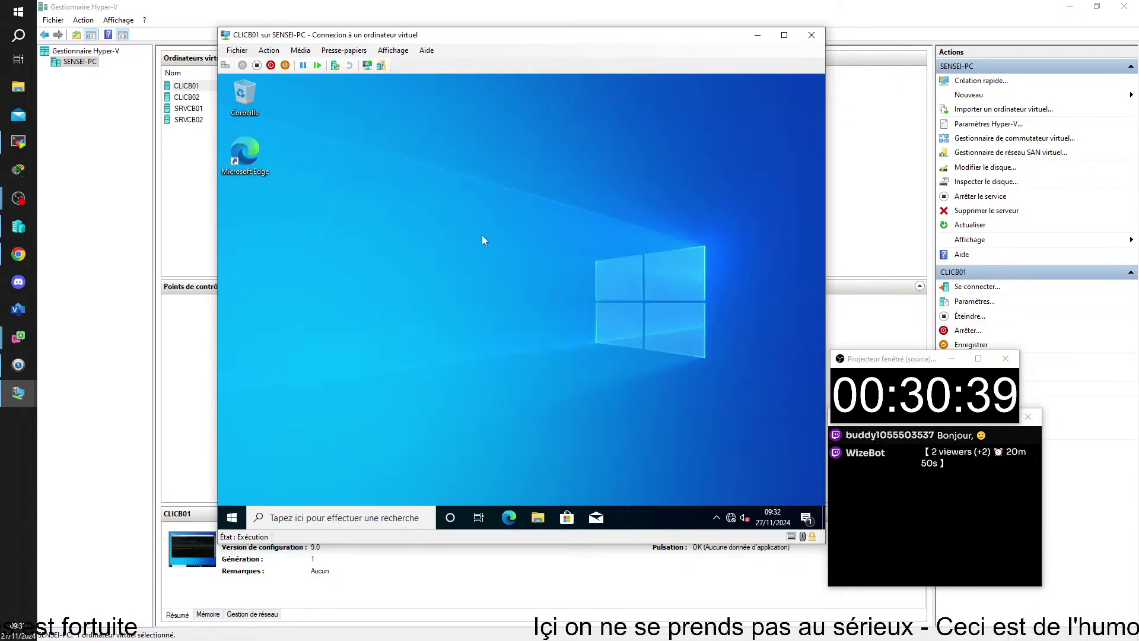
- Open Alimentation et mise en veille from display settings, keeping screen turn-off at Jamais
right_click(482, 235)
click(539, 337)
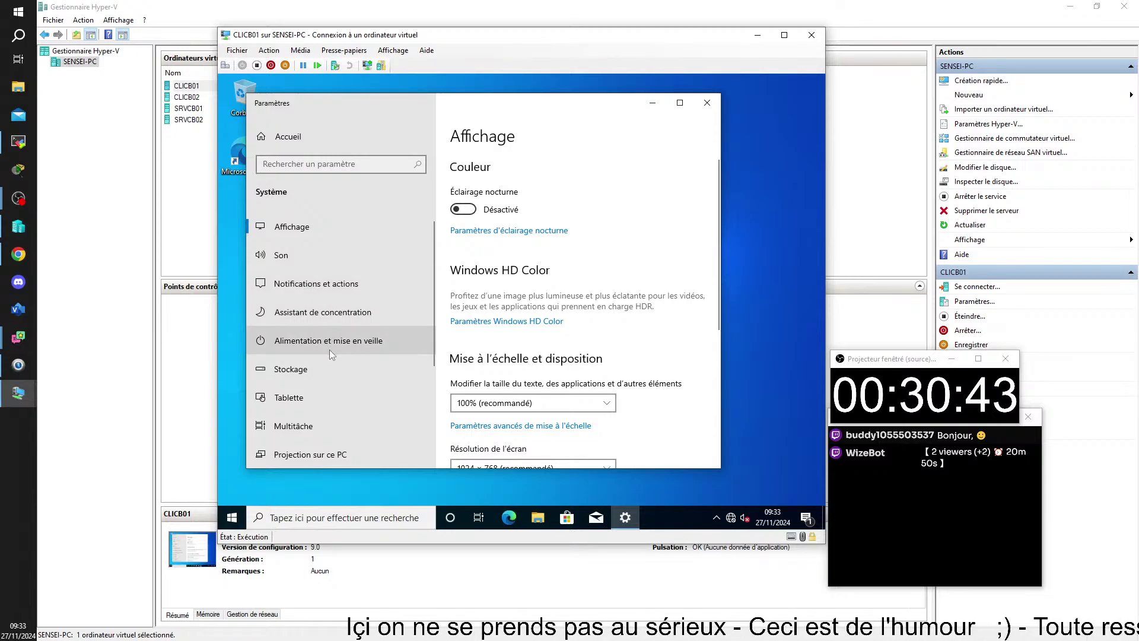
click(330, 346)
click(519, 204)
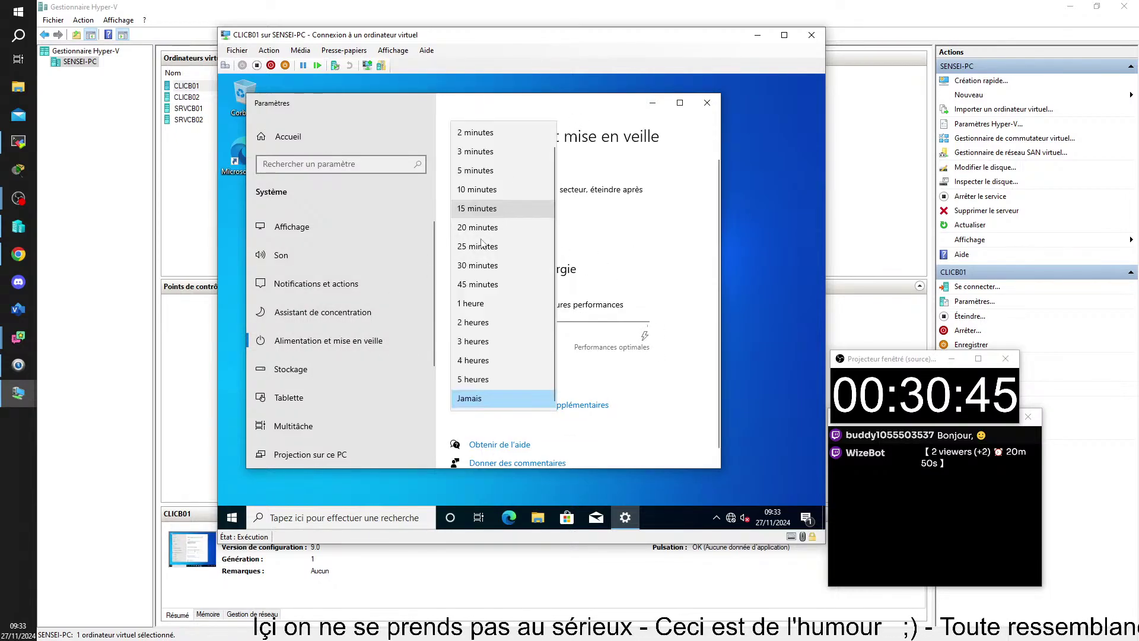
click(617, 250)
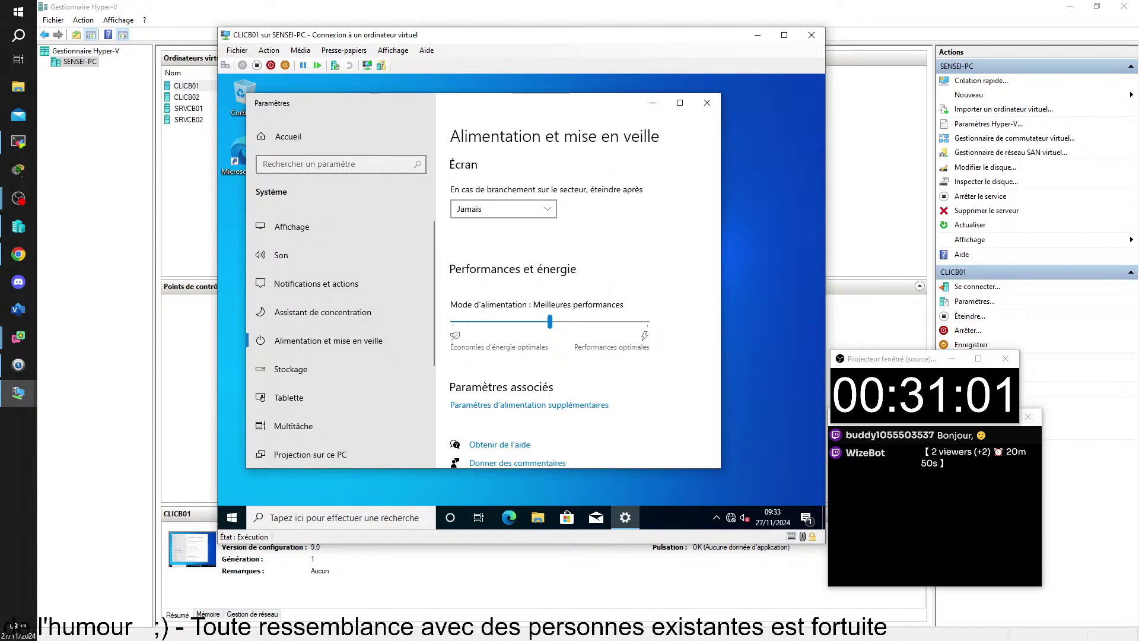
mouse_move(1138, 65)
mouse_down()
mouse_move(493, 29)
mouse_move(1138, 77)
mouse_up()
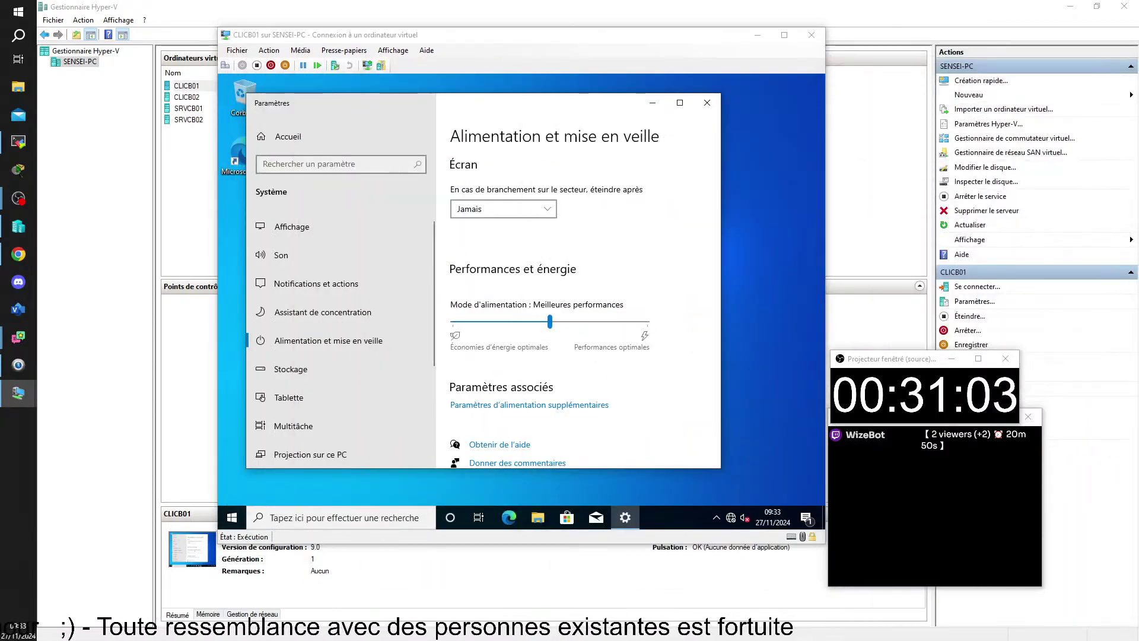
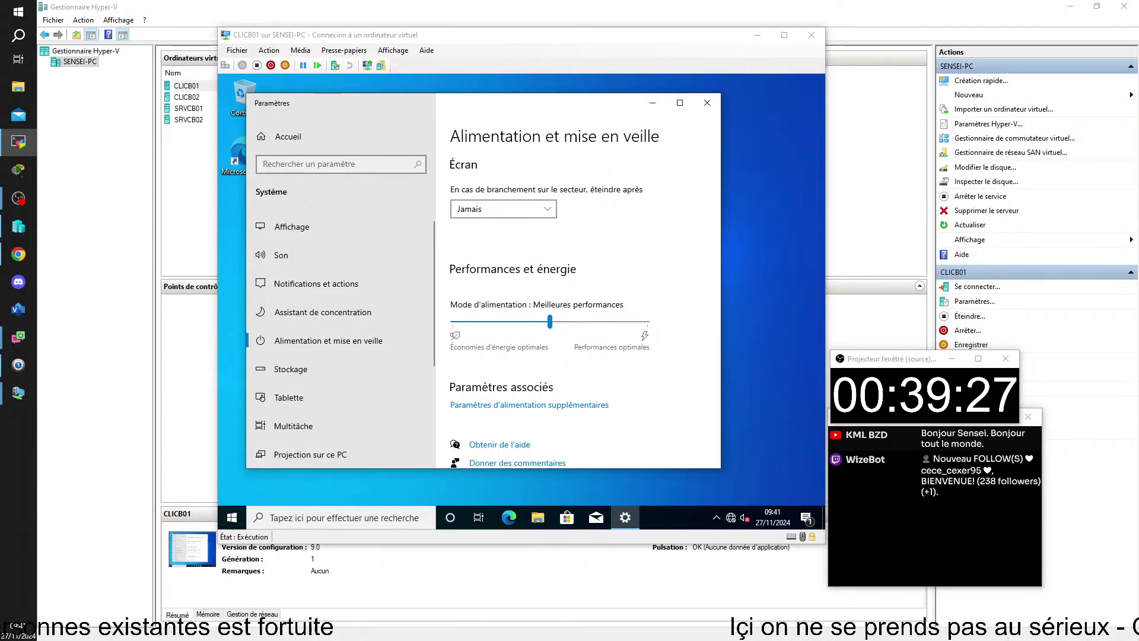
- Bring the DCDNS server session with the Group Policy editor over the CLICB01 Settings window
drag(1138, 323, 64, 14)
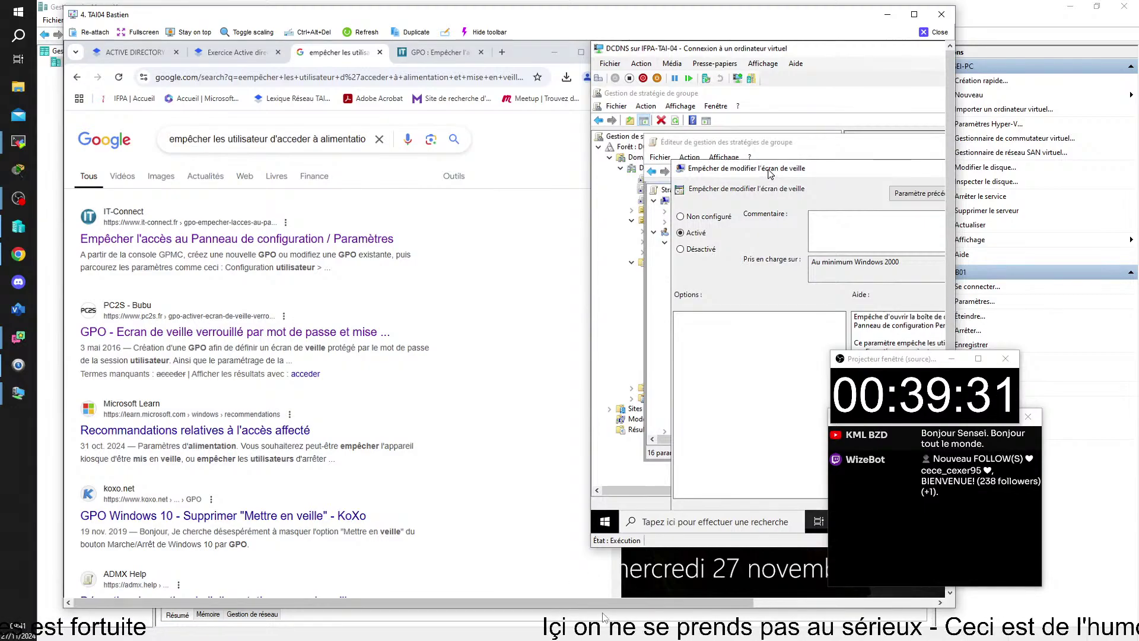
- Switch 'Empêcher de modifier l'écran de veille' from Activé to Non configuré in its properties dialog
drag(468, 600, 649, 601)
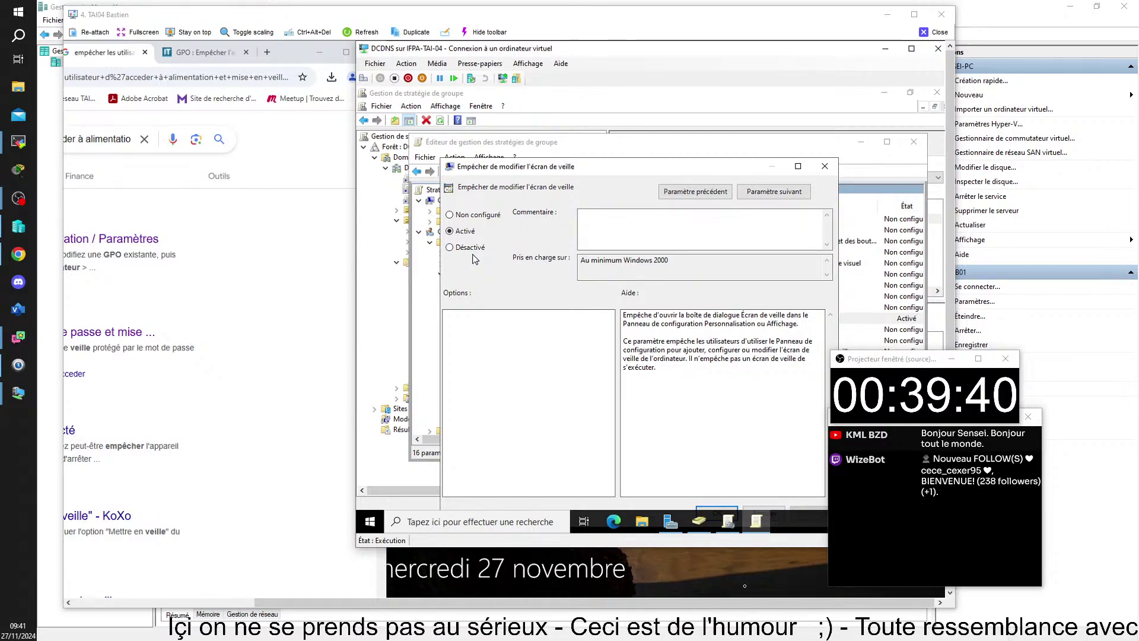
click(468, 216)
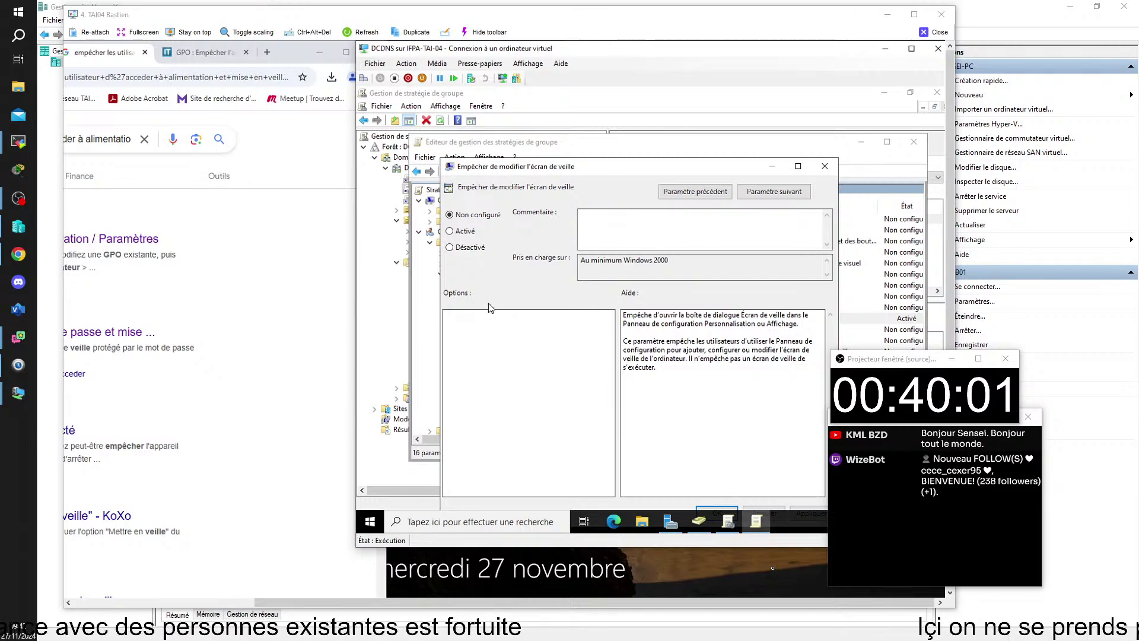
drag(699, 168, 717, 155)
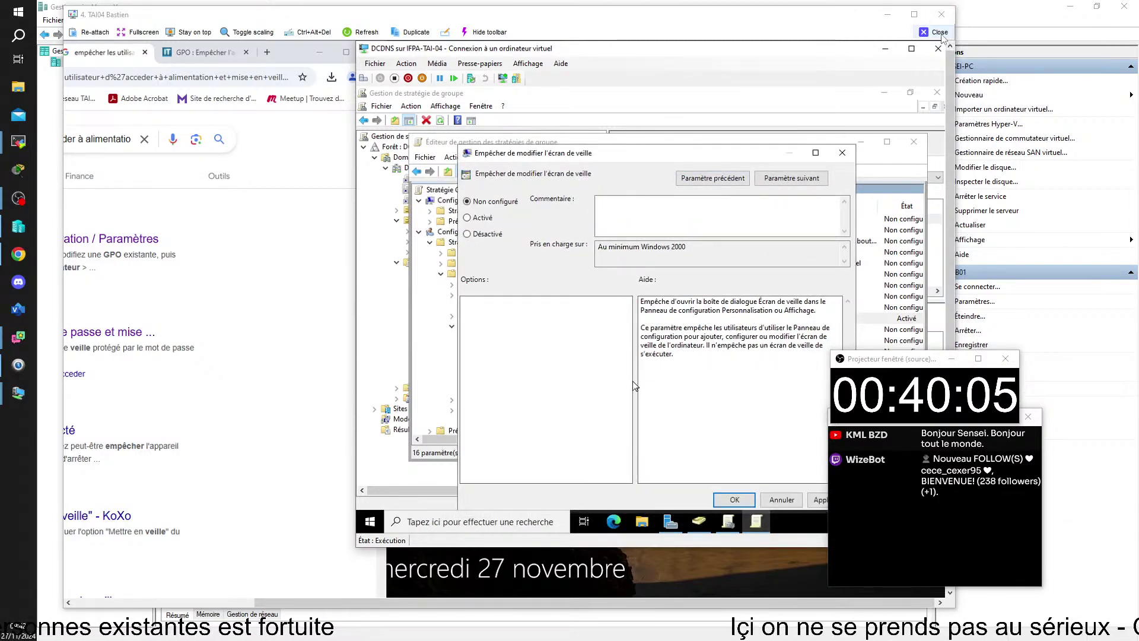
- Close the detached DCDNS remote session window
click(936, 33)
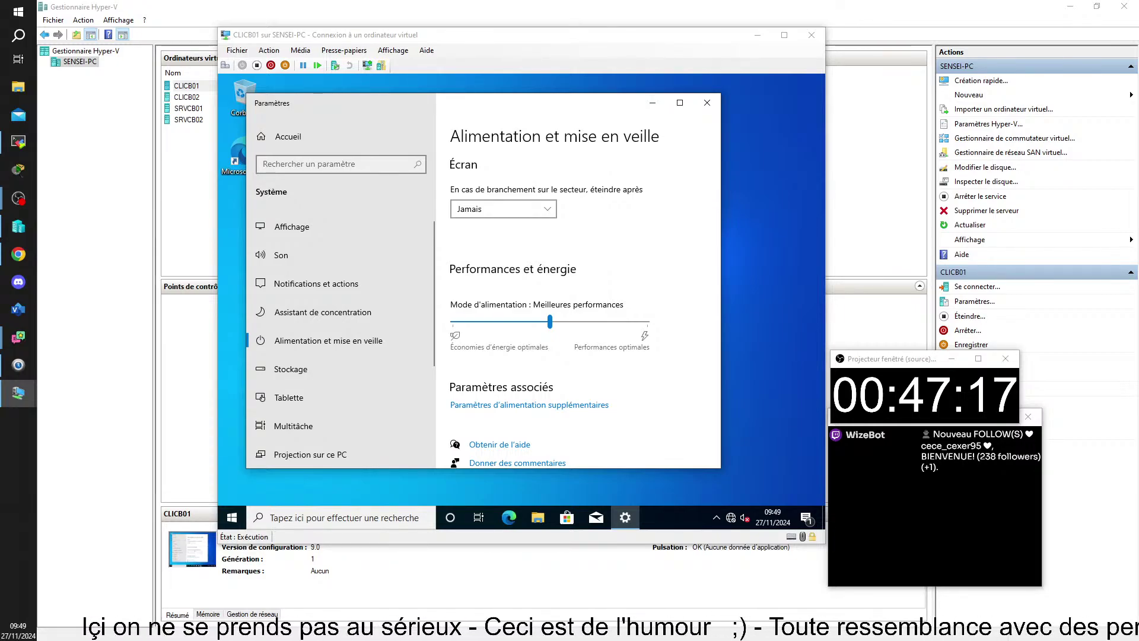
- Move the CLICB01 connection window aside to reveal Hyper-V Manager's four running VMs
drag(1138, 181, 1138, 154)
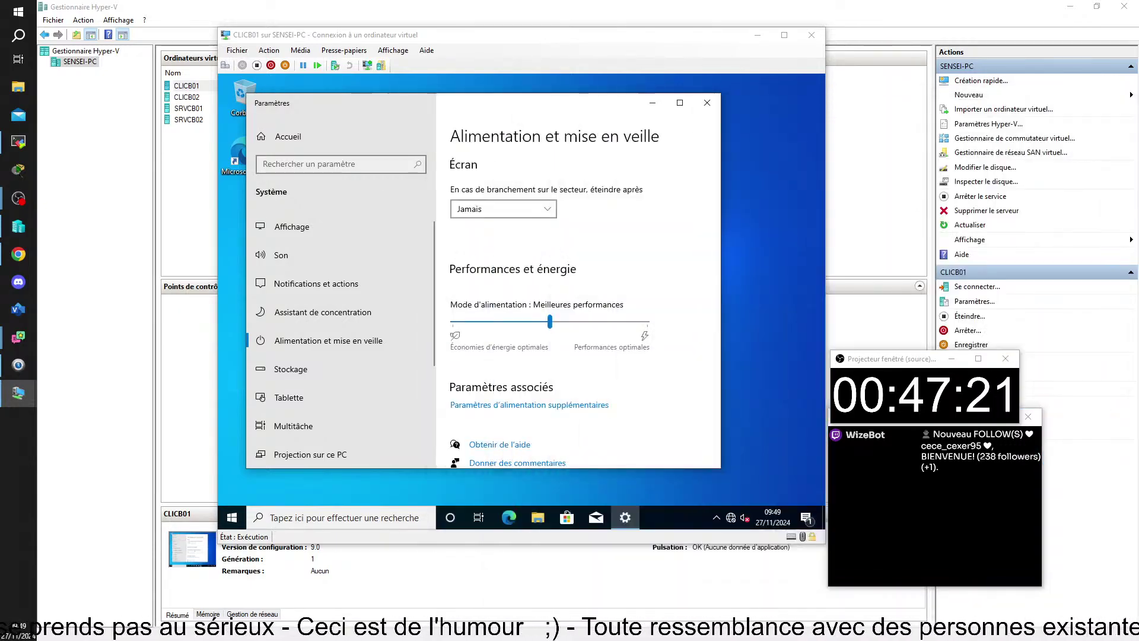
drag(417, 35, 1138, 119)
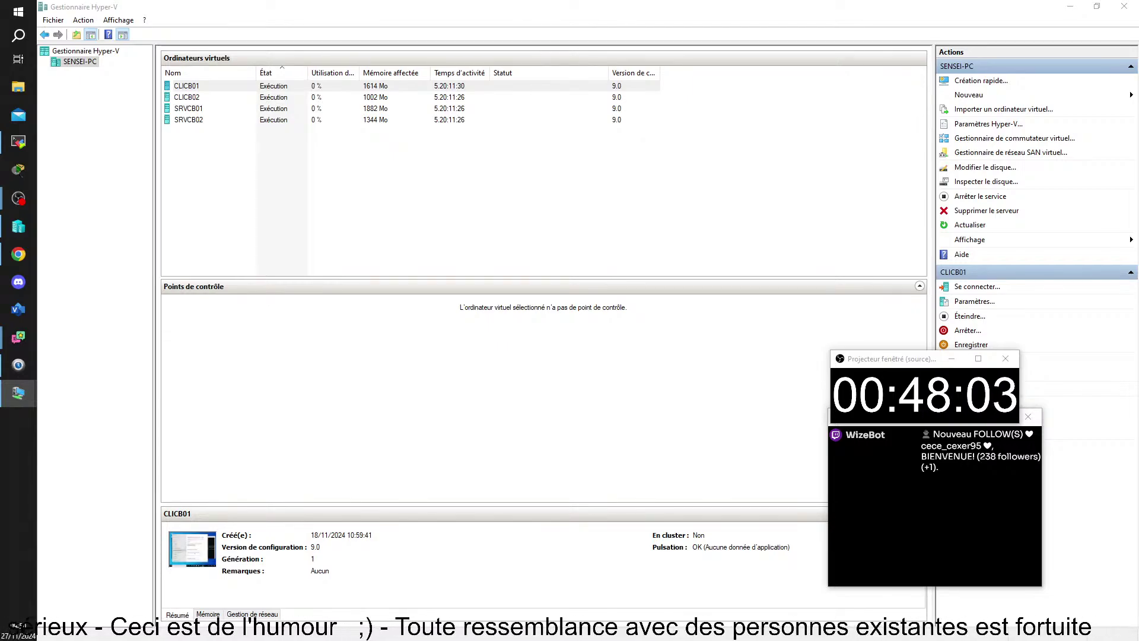
- Bring CLICB01 back to check that screen-off 'Jamais' is now locked as organization-managed
drag(1138, 261, 483, 56)
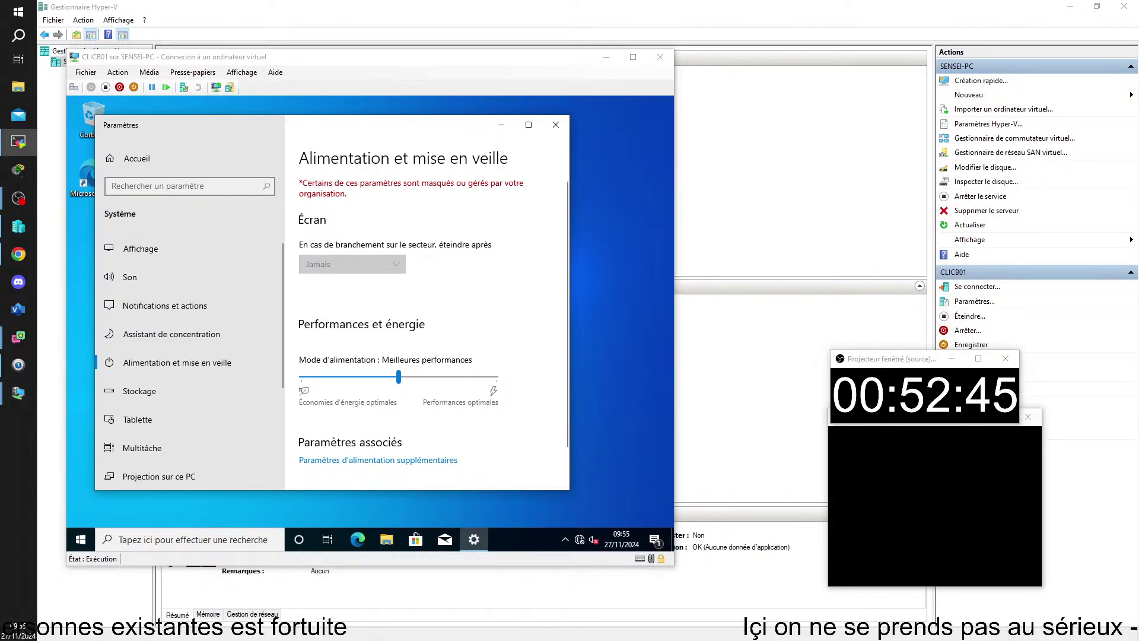
- Maximize the student's remote session and bring the SRVPI02 Group Policy Management window forward
drag(1138, 343, 70, 36)
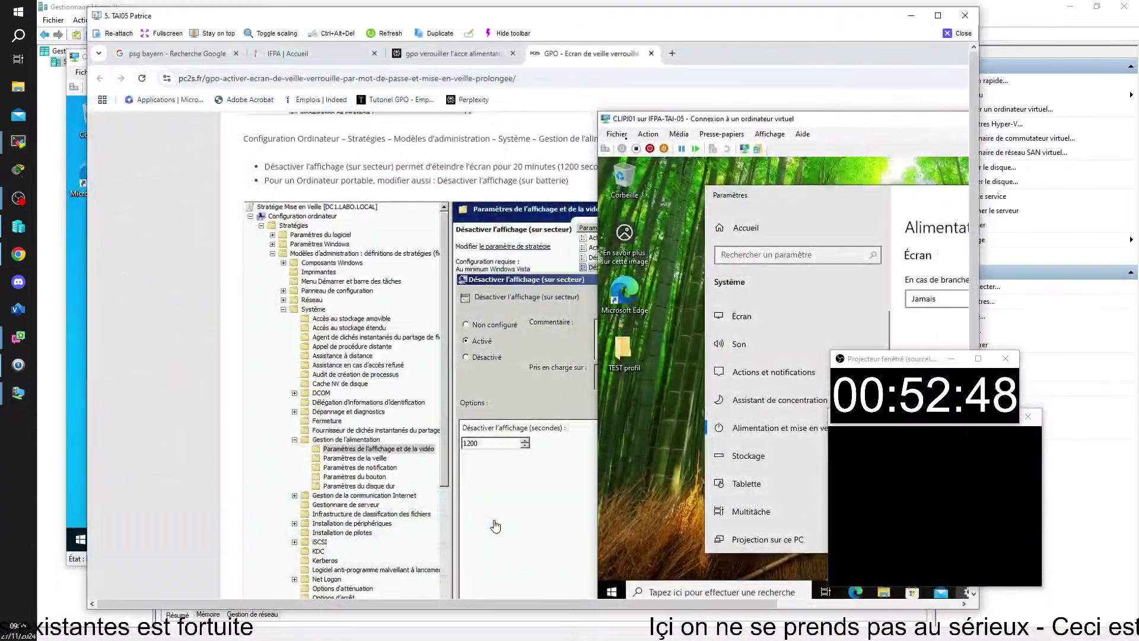
click(937, 16)
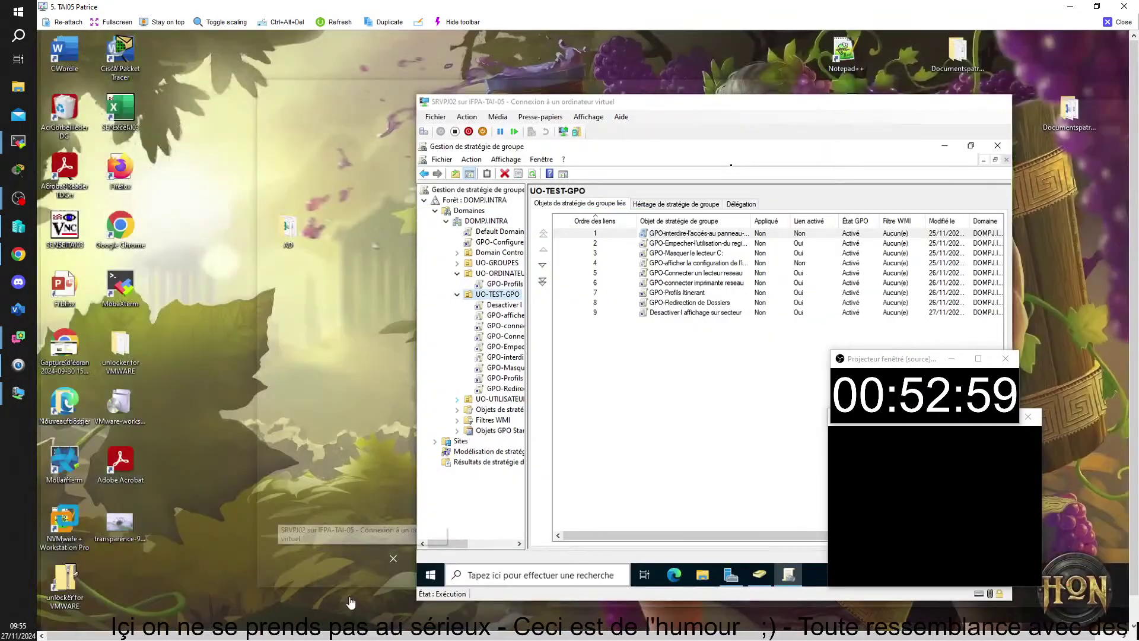
click(351, 602)
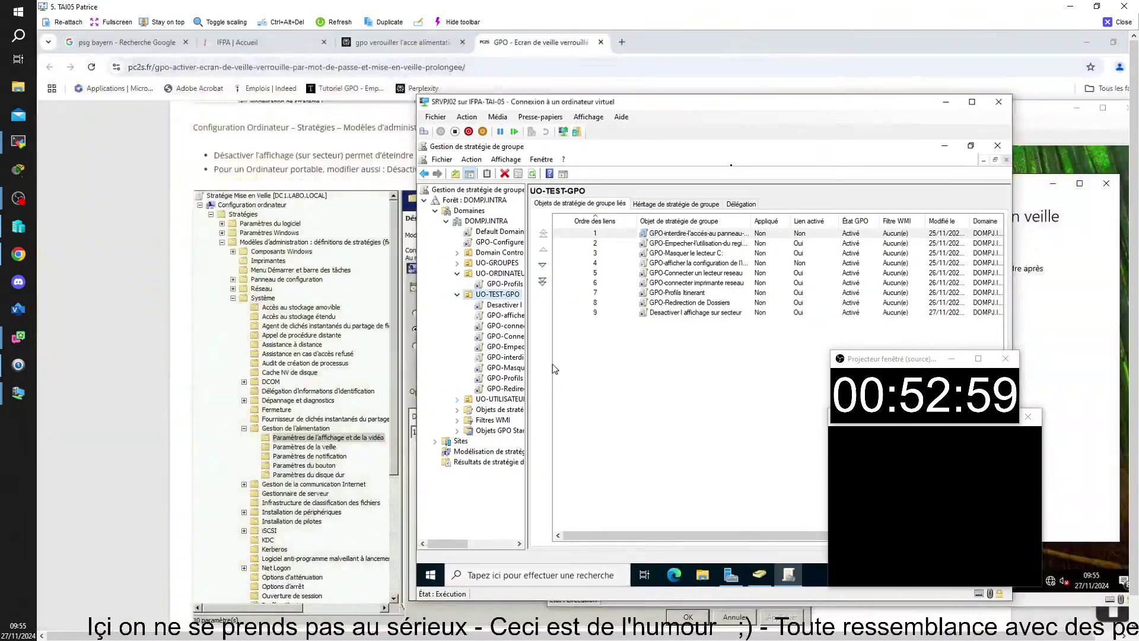
- Edit the 'Desactiver l affichage sur secteur' GPO, expanding Modèles d'administration > Système > Gestion de l'alimentation
right_click(499, 306)
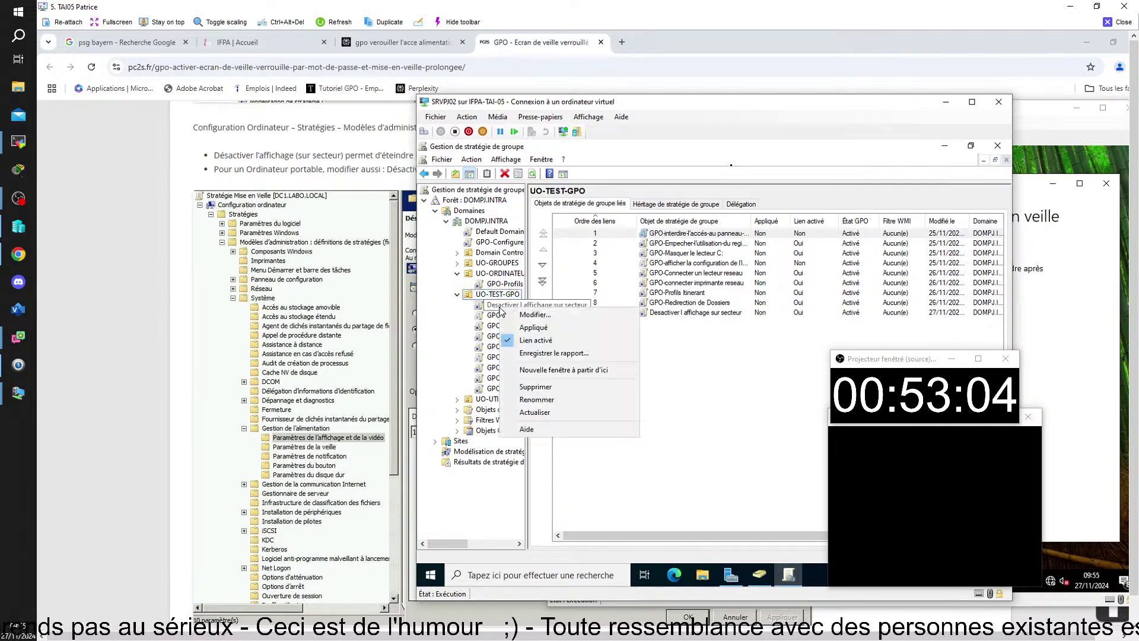
click(531, 315)
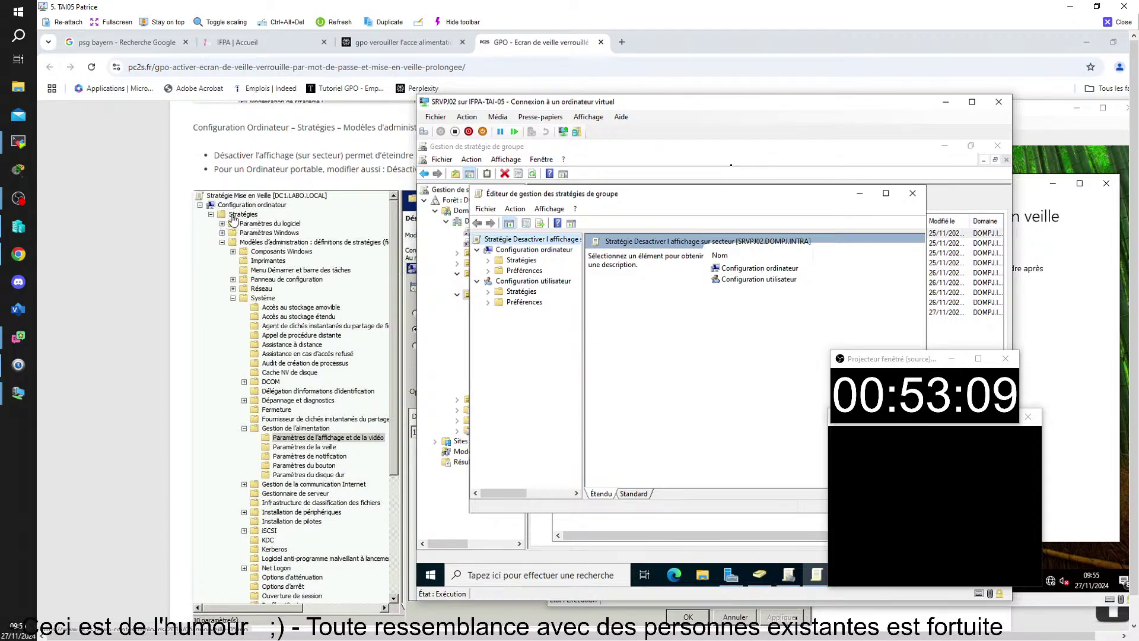
click(487, 261)
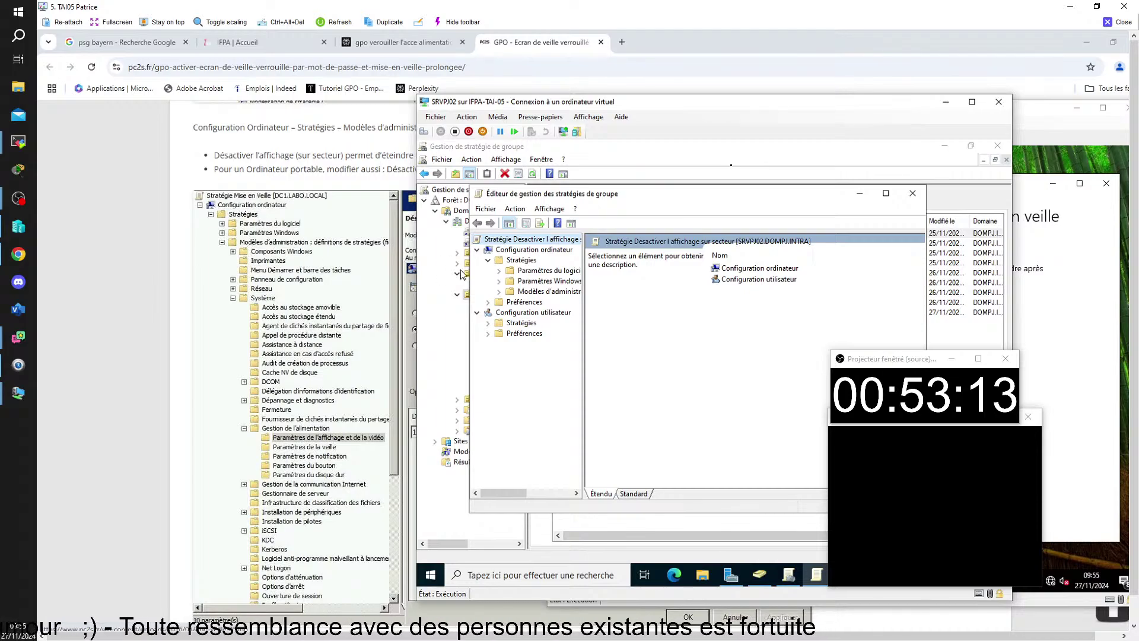
click(498, 291)
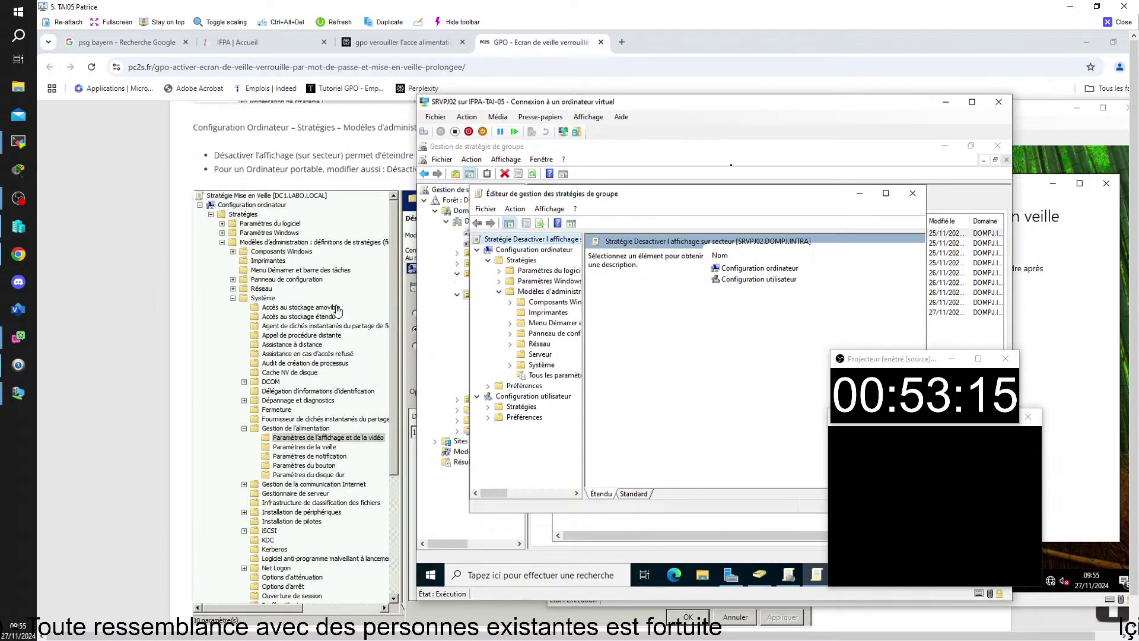
click(509, 365)
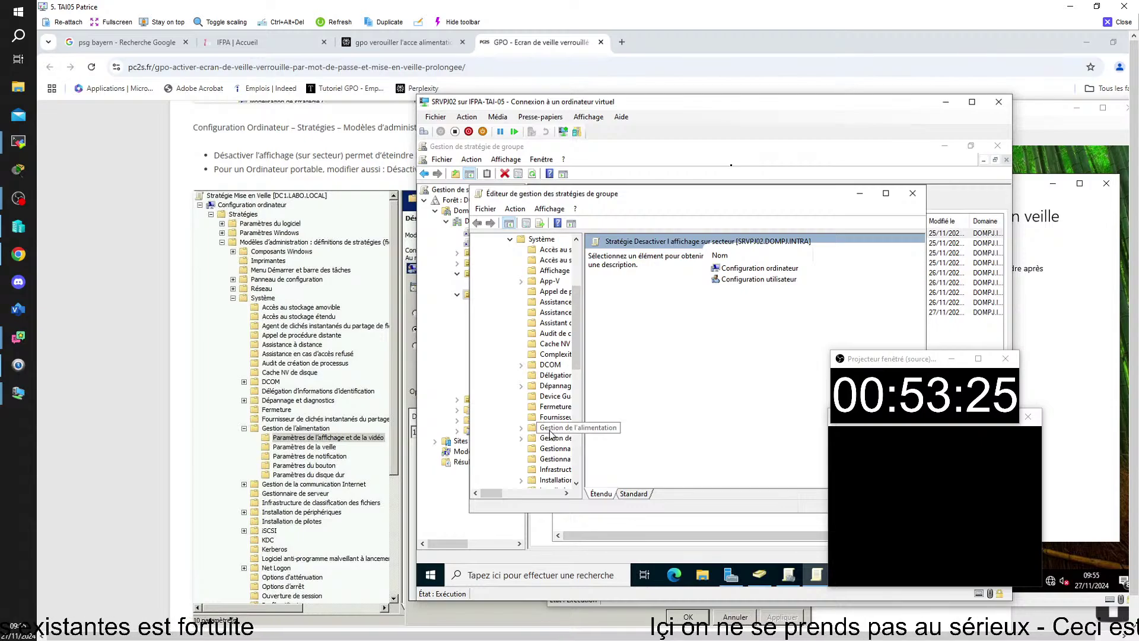
click(522, 429)
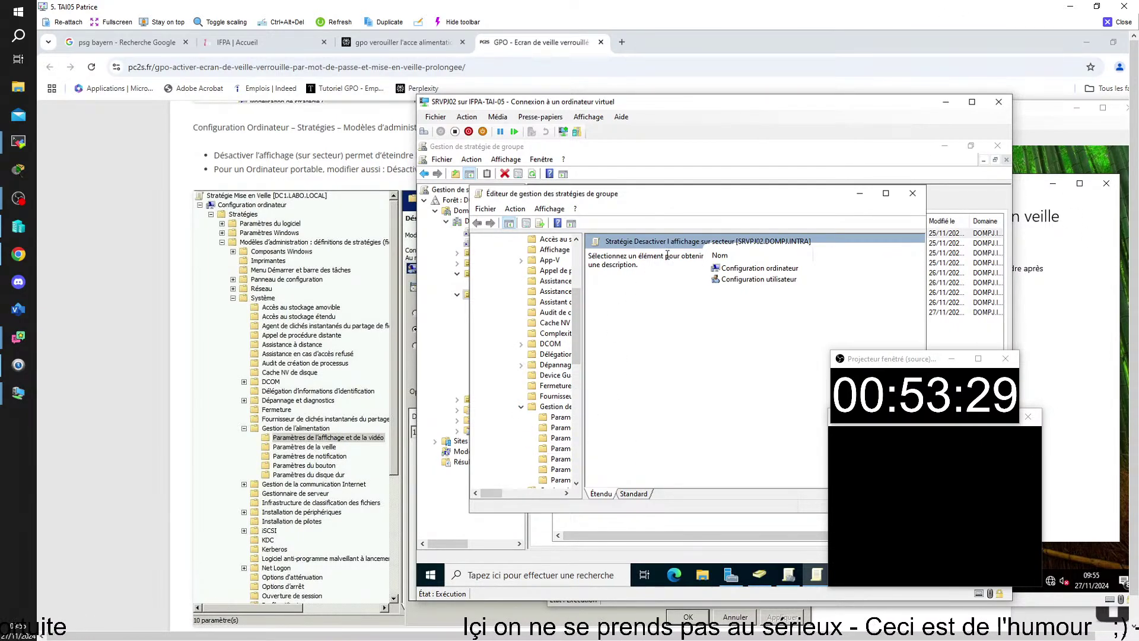
- Open Désactiver l'affichage (sur secteur) under Paramètres de l'affichage et de la vidéo
click(885, 193)
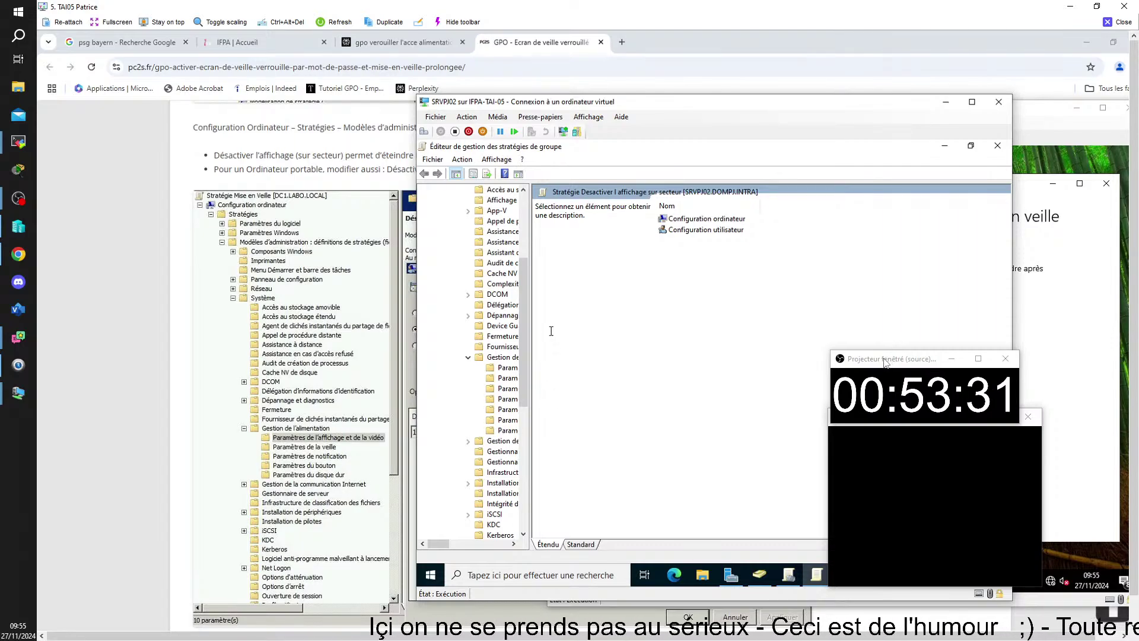
drag(885, 363, 204, 389)
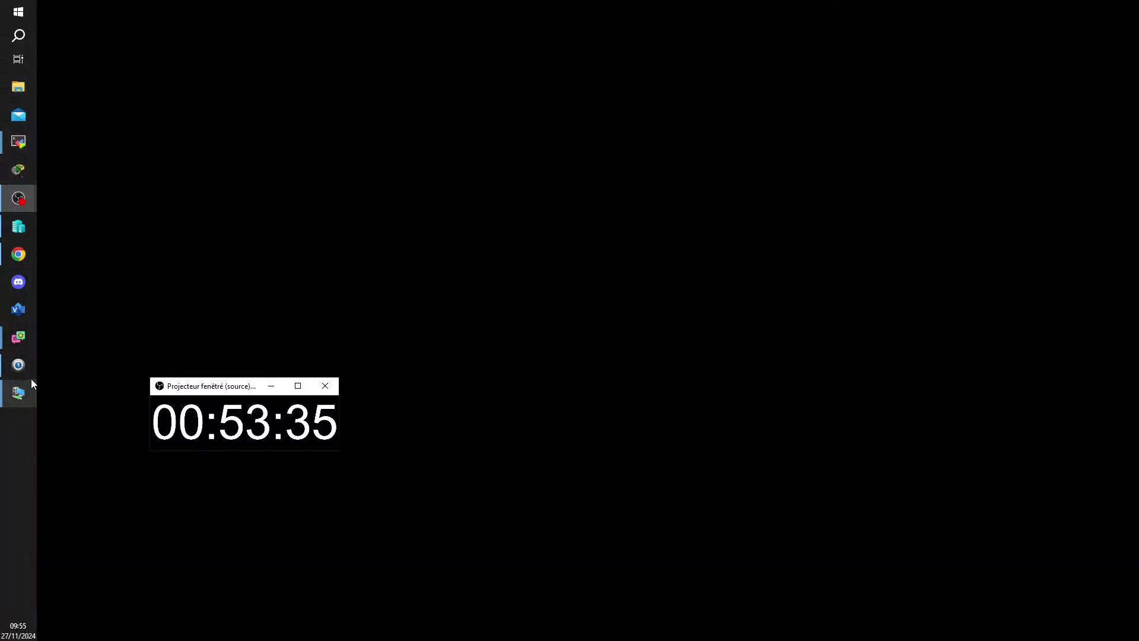
mouse_move(18, 141)
click(95, 191)
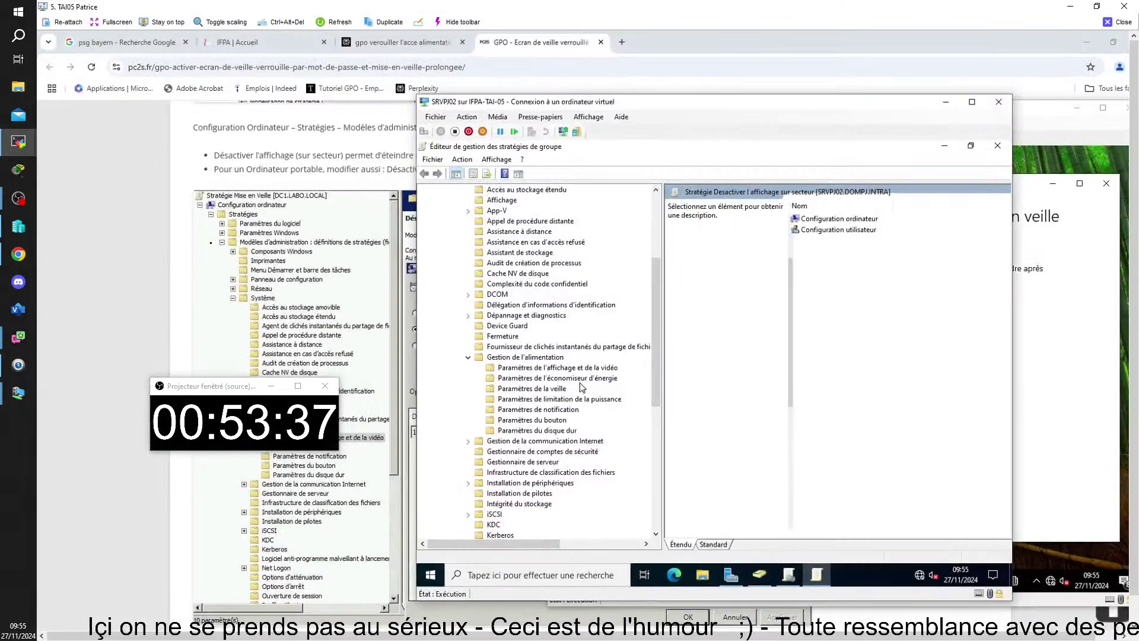
click(573, 368)
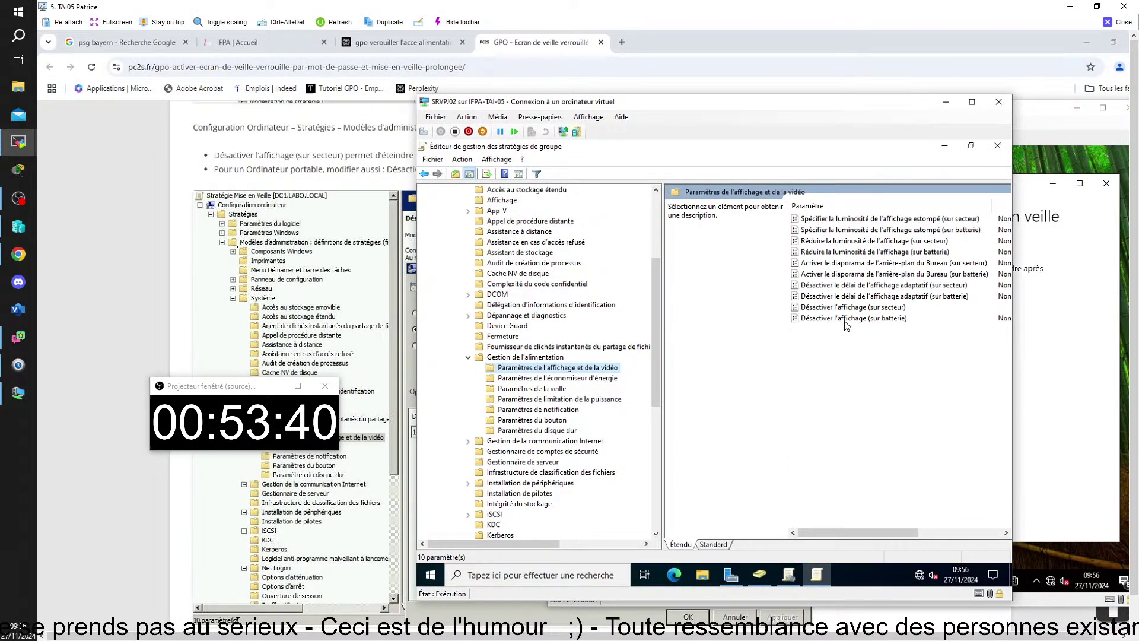
double_click(849, 308)
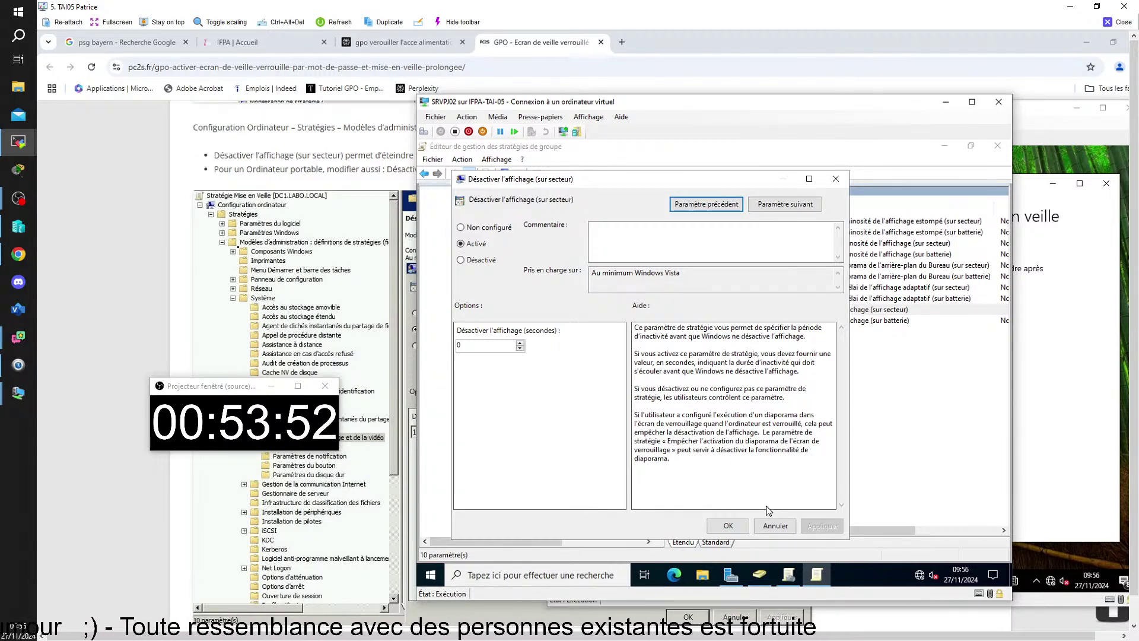
- Keep Désactiver l'affichage (sur secteur) Activé with 0 seconds and confirm with OK
click(725, 528)
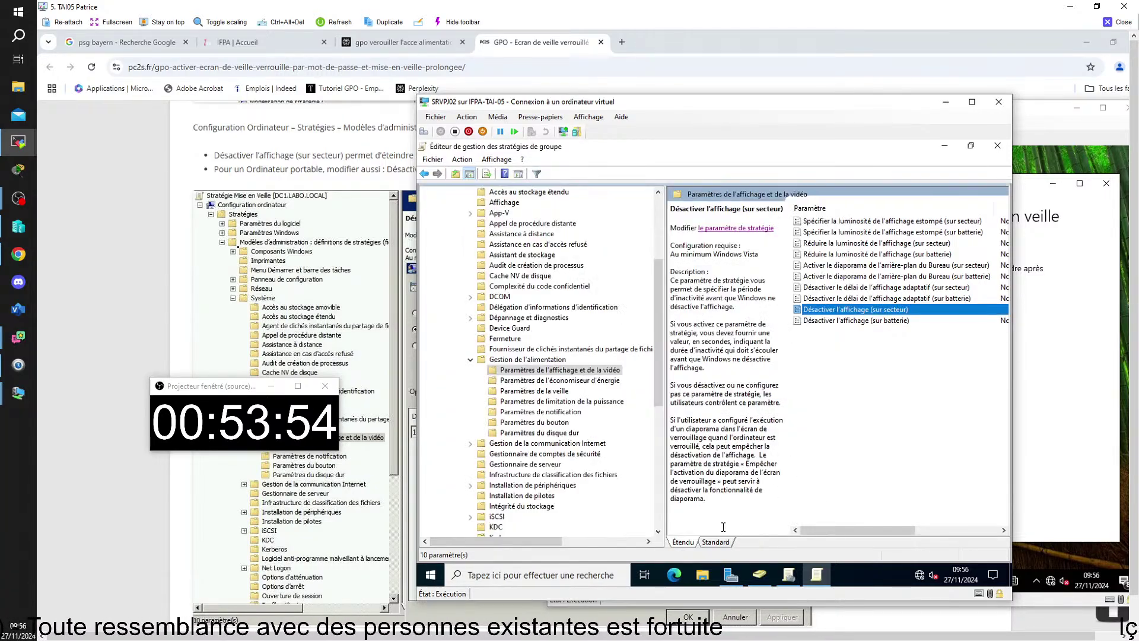
- Close the policy editor, widen the console tree, and show the DOMPJ.INTRA domain status page
click(997, 145)
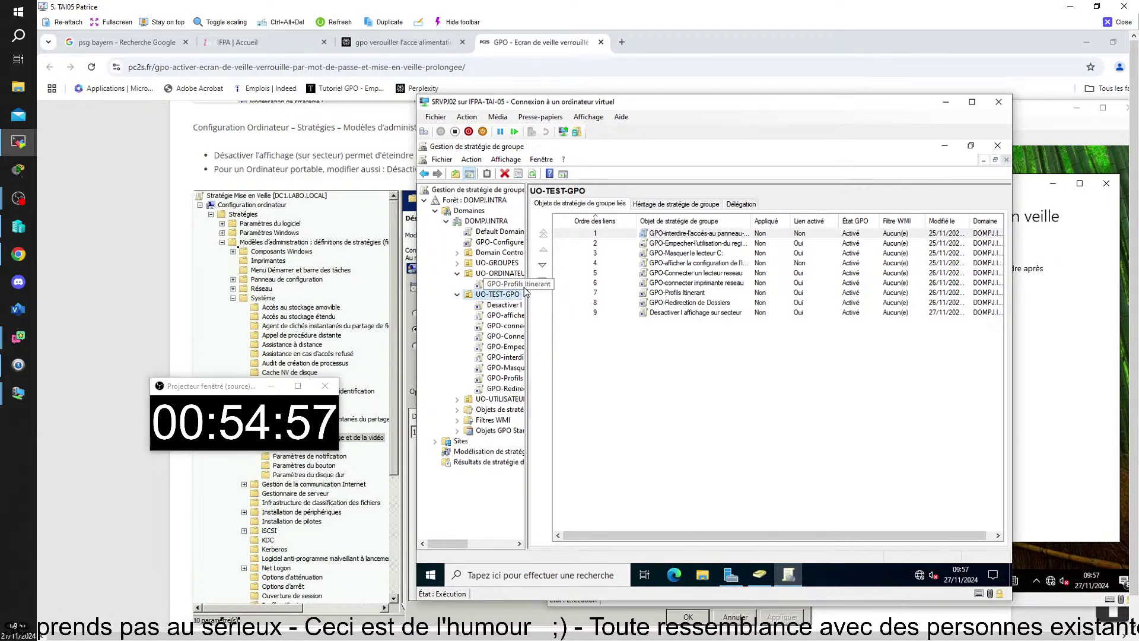
drag(527, 288, 553, 289)
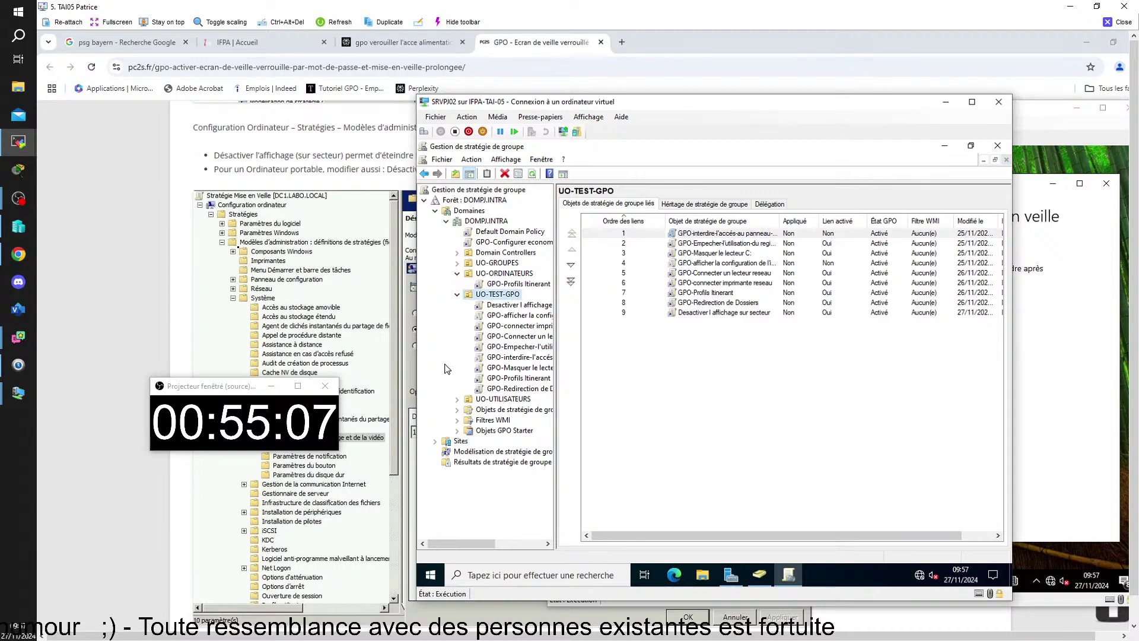
click(481, 222)
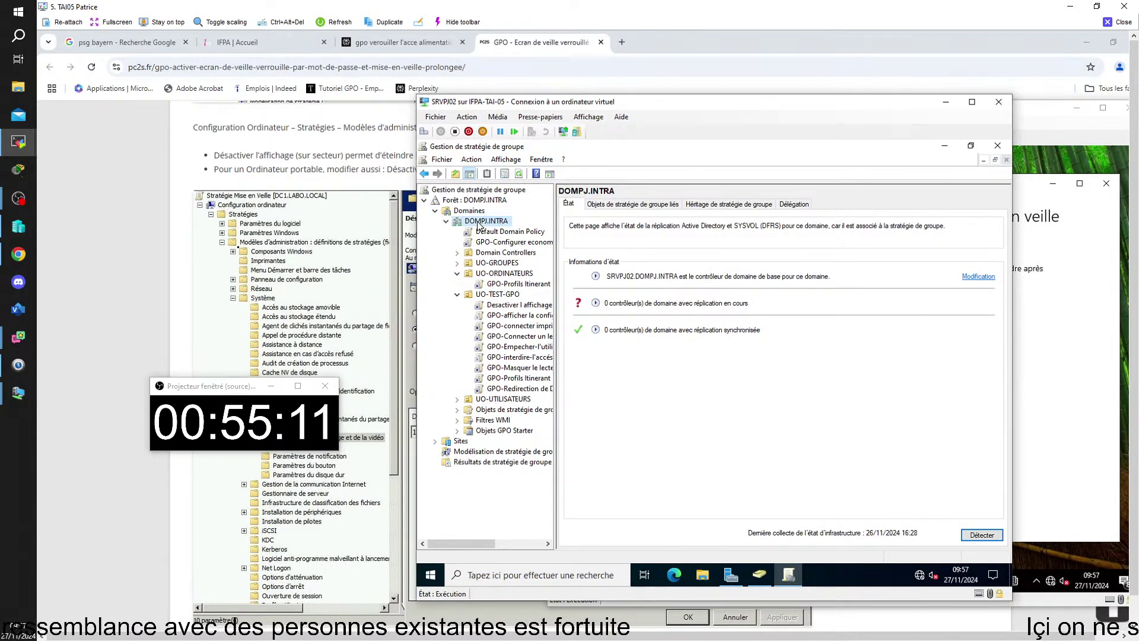
- Display the Default Domain Policy's scope: linked to DOMPJ.INTRA, filtered to Utilisateurs authentifiés
right_click(479, 226)
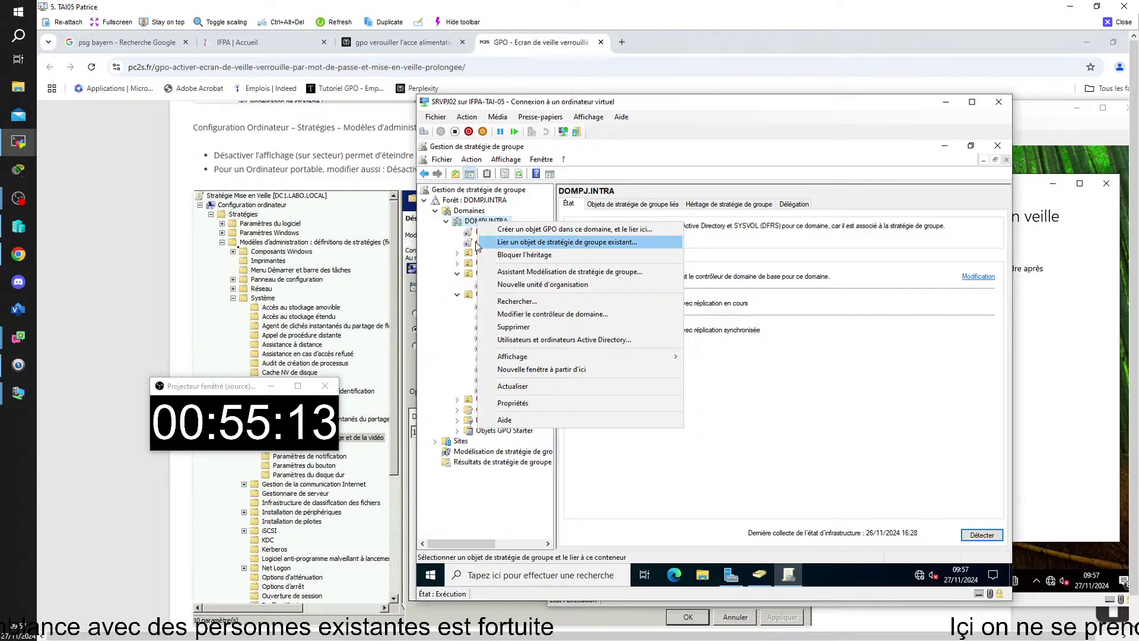
click(477, 244)
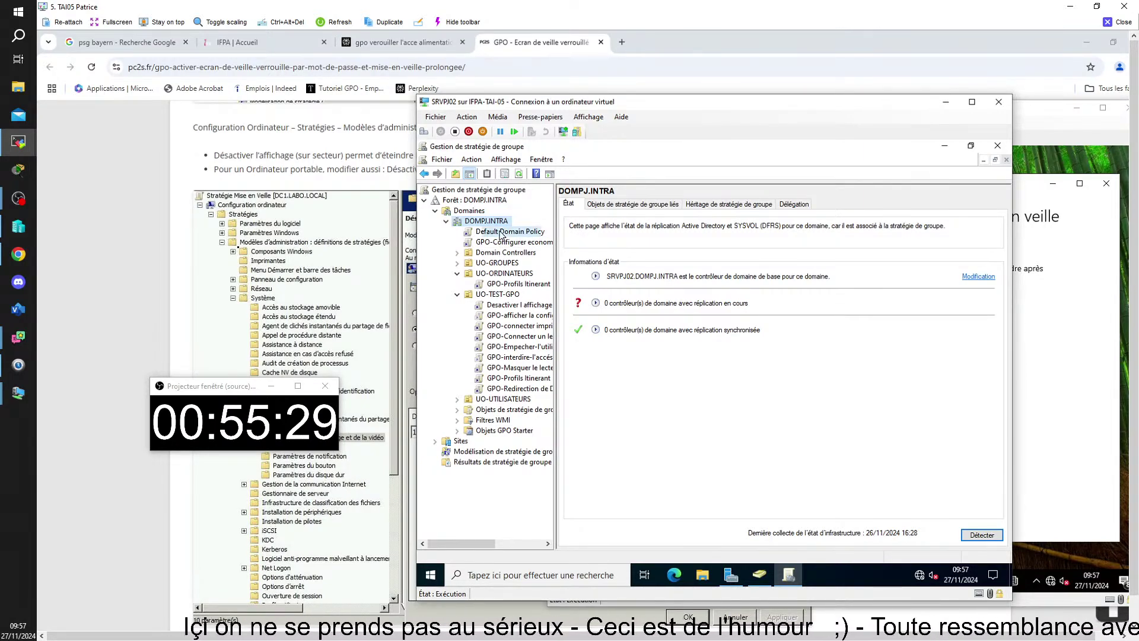
click(500, 233)
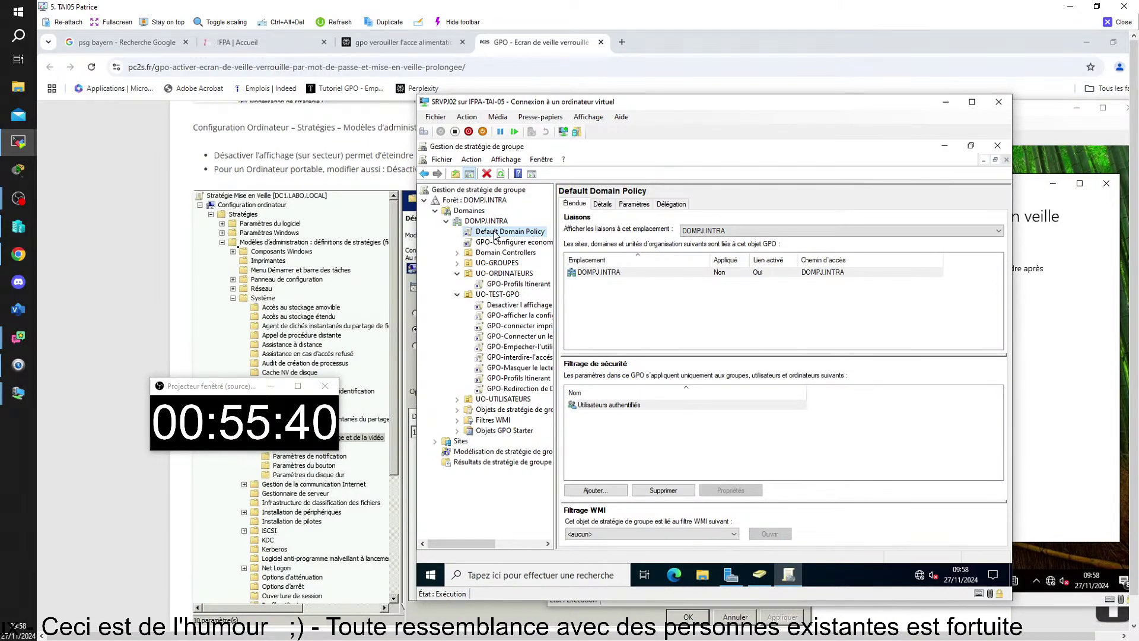
right_click(495, 234)
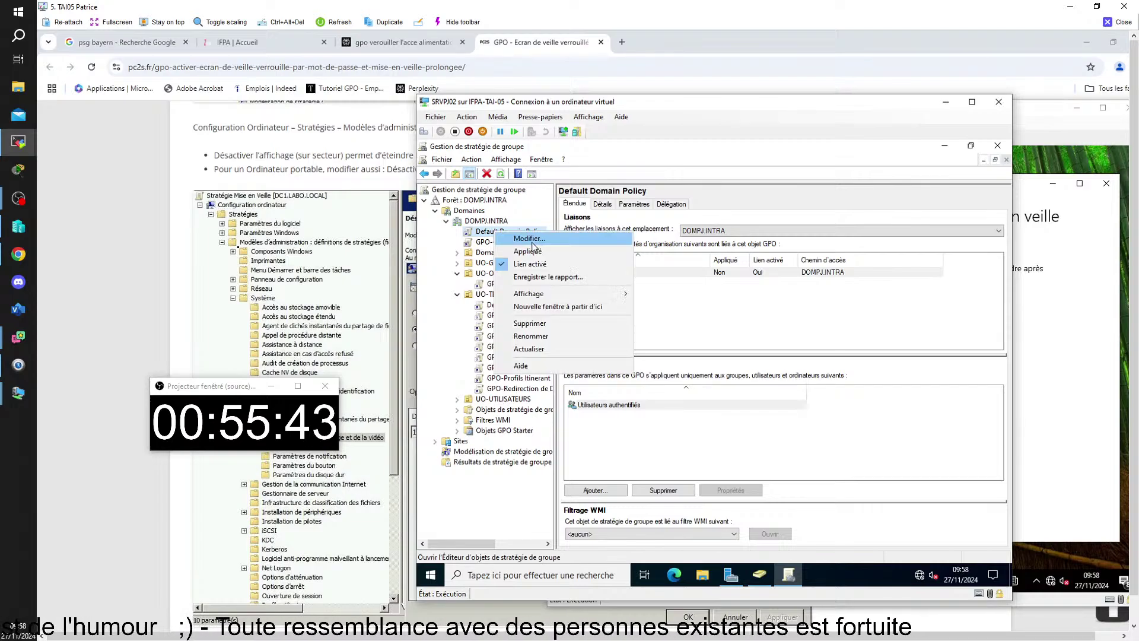
- Open GPO-Configurer economiseur d'écran in the editor and expand Configuration ordinateur > Stratégies
click(513, 237)
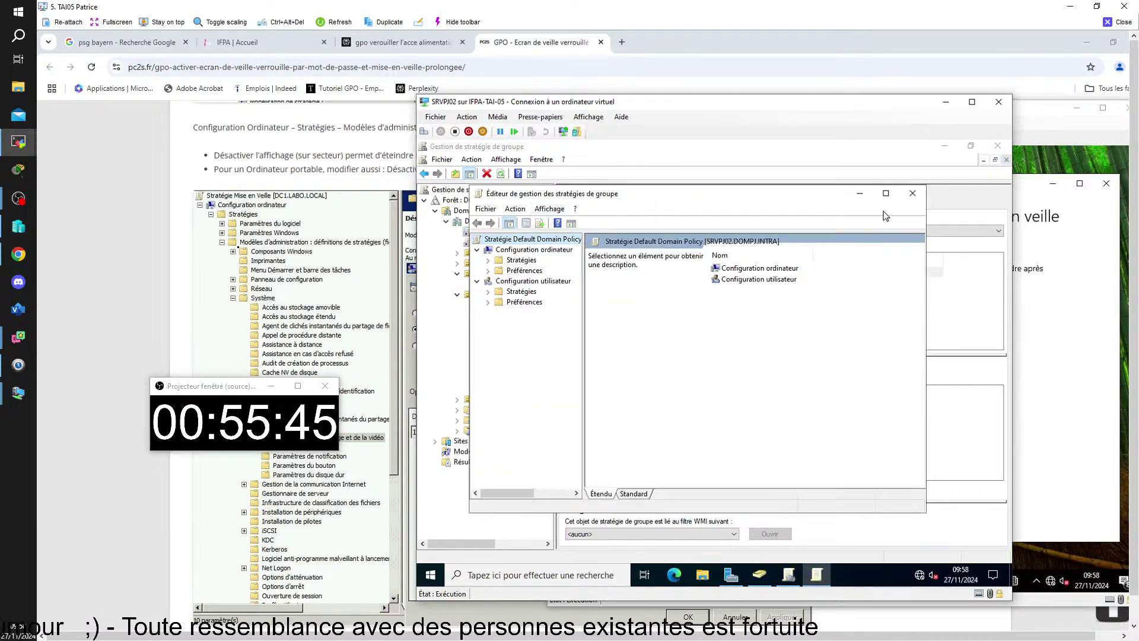
click(912, 195)
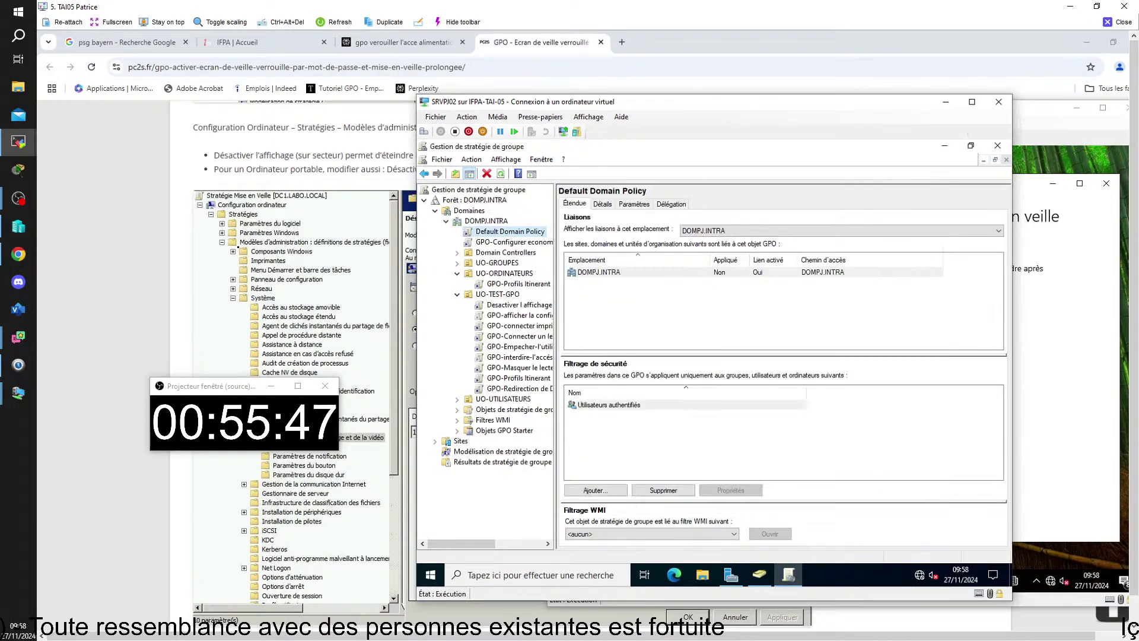
click(507, 242)
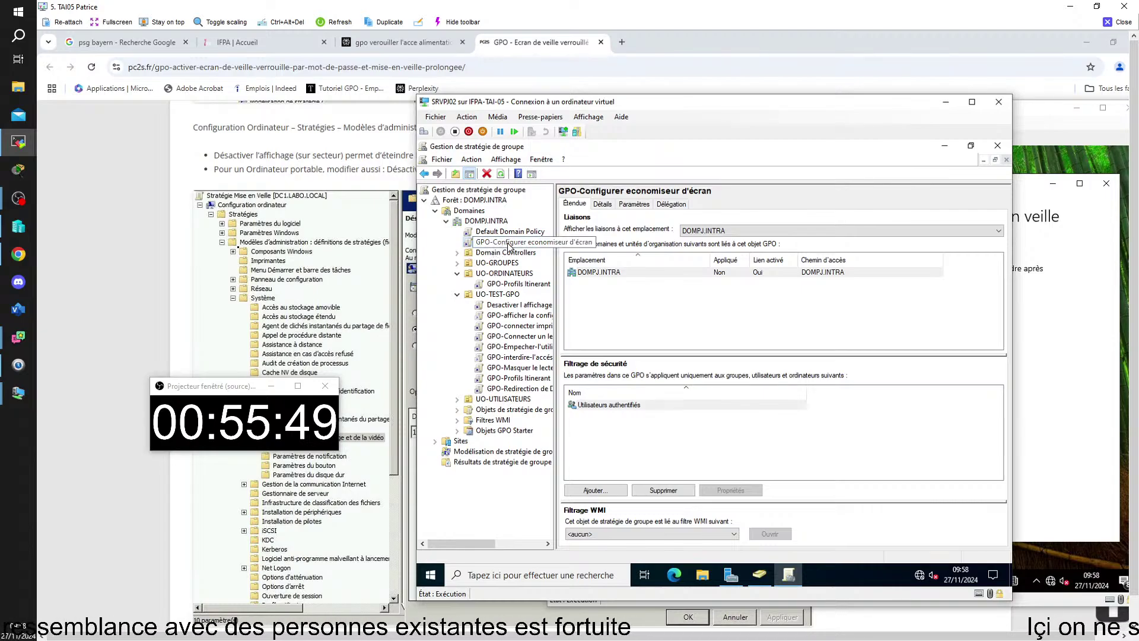
right_click(510, 245)
click(538, 251)
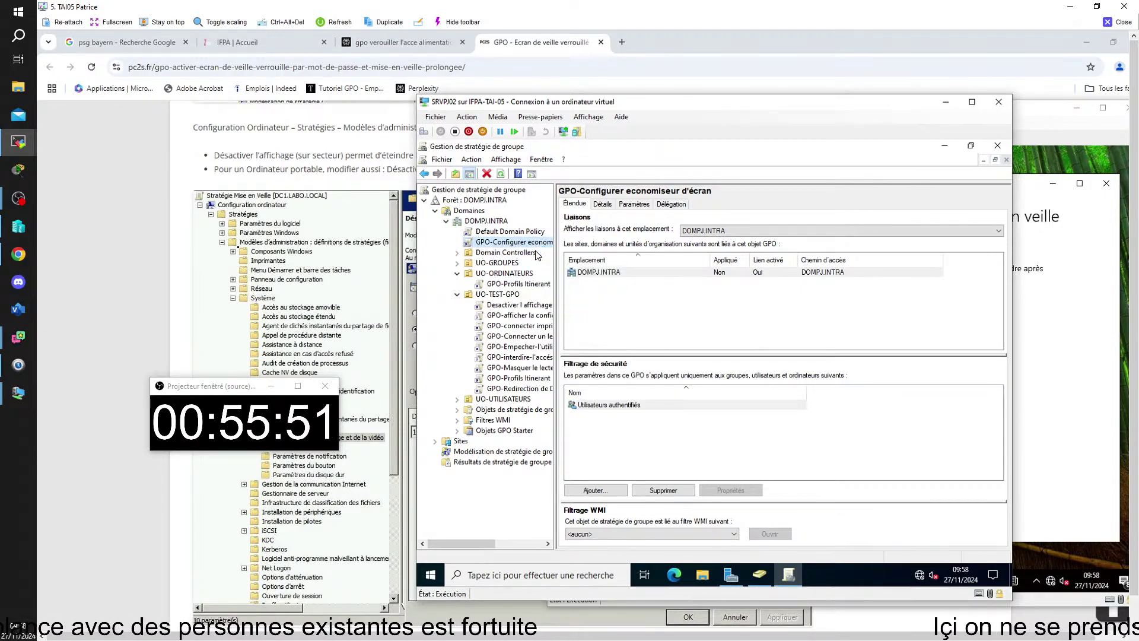
click(488, 261)
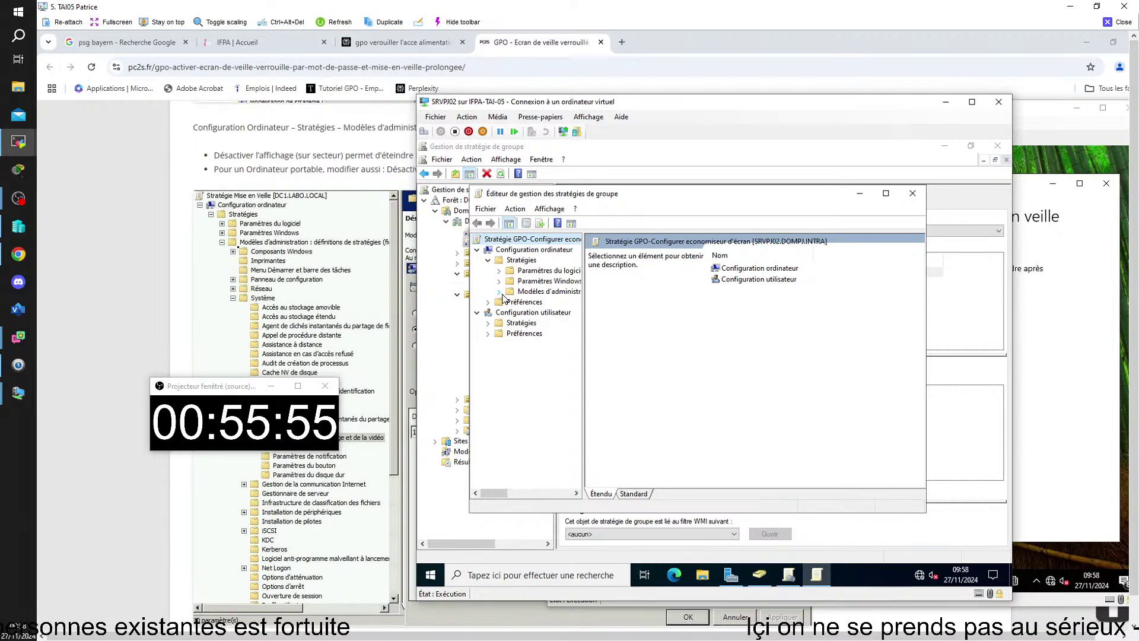
- In the maximized editor, go to Système > Gestion de l'alimentation > Paramètres de l'affichage et de la vidéo
click(500, 292)
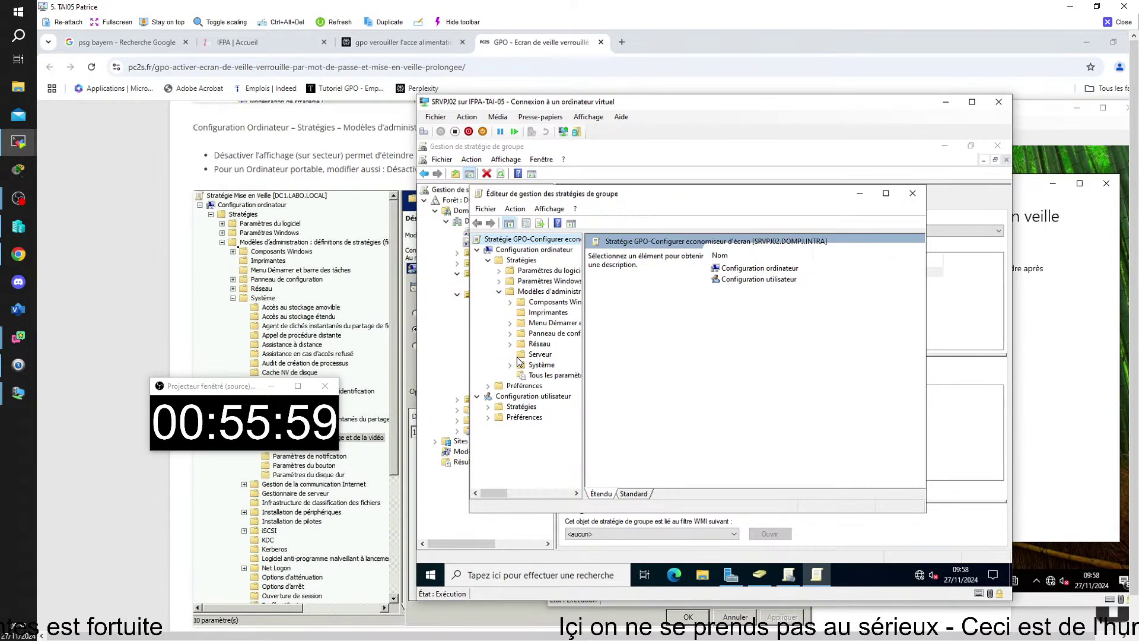
click(510, 366)
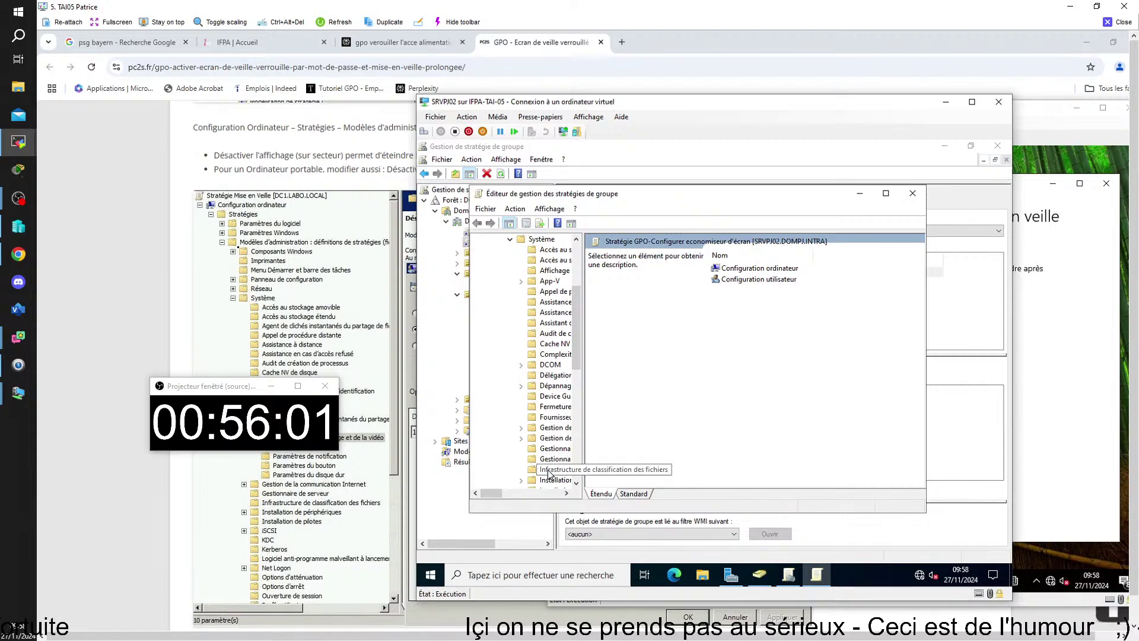
click(886, 193)
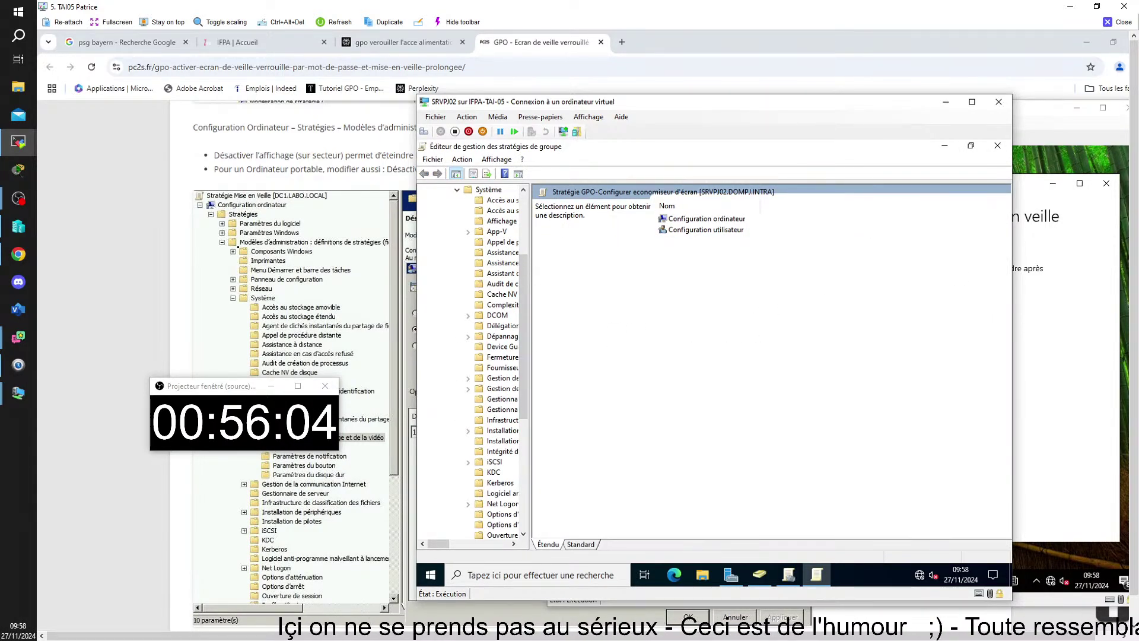
drag(528, 231, 645, 332)
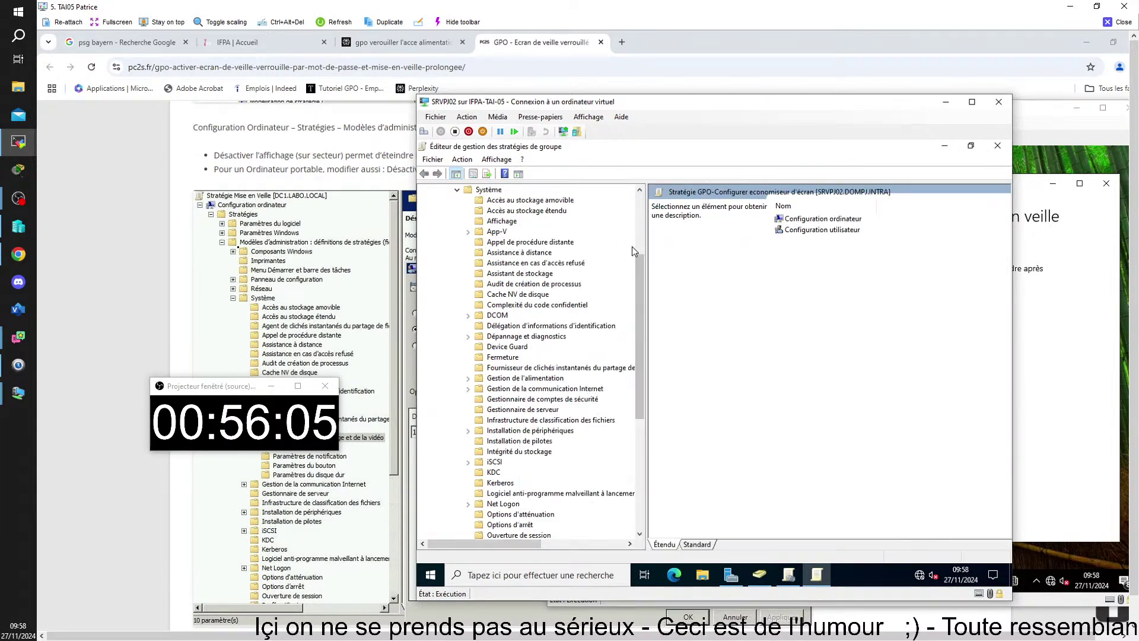
click(526, 380)
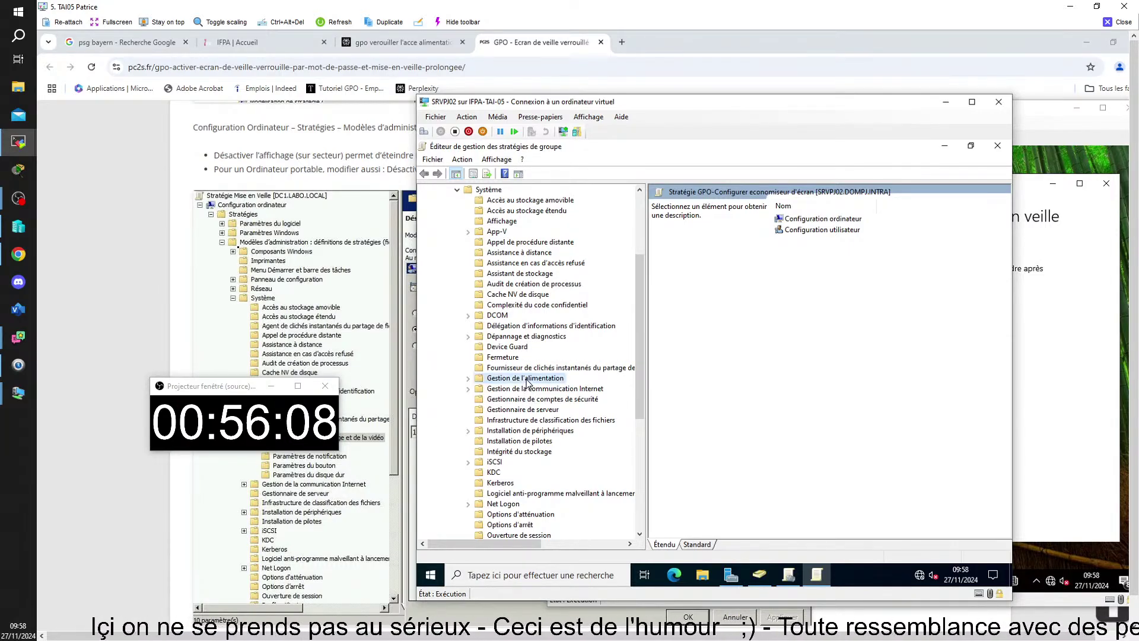
click(469, 379)
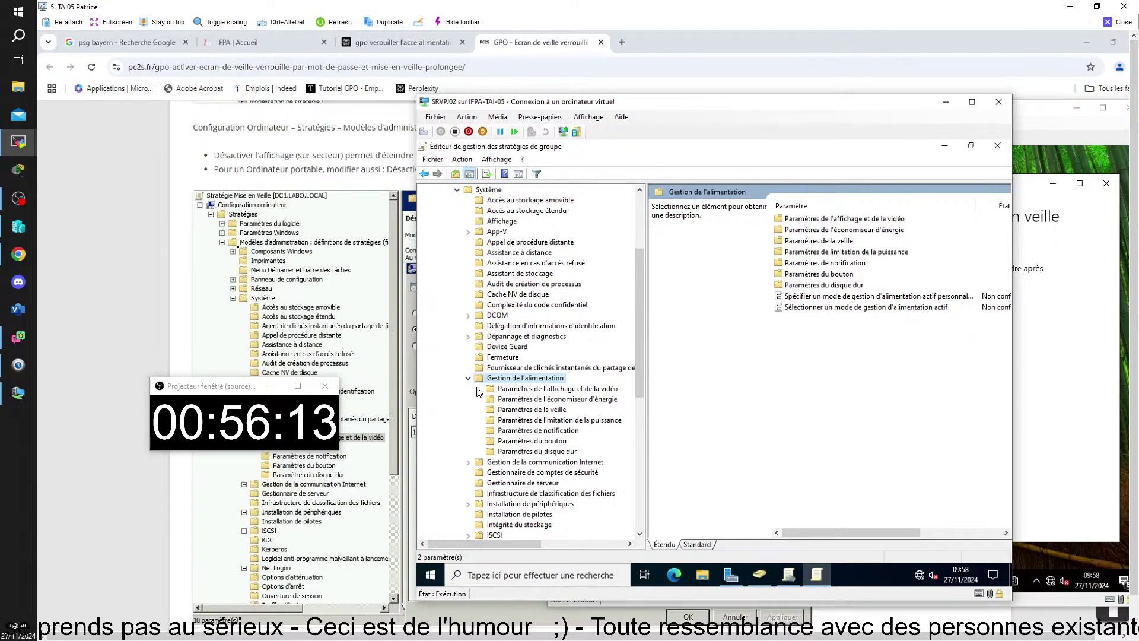
click(497, 390)
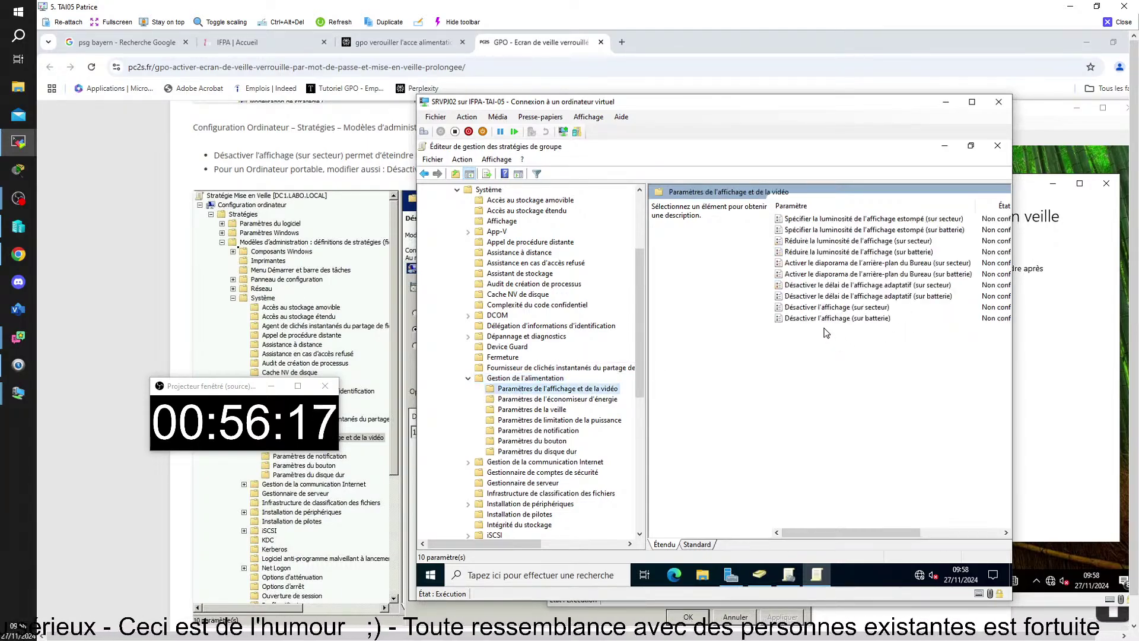
- Set Désactiver l'affichage (sur secteur) to Activé and apply it
double_click(786, 309)
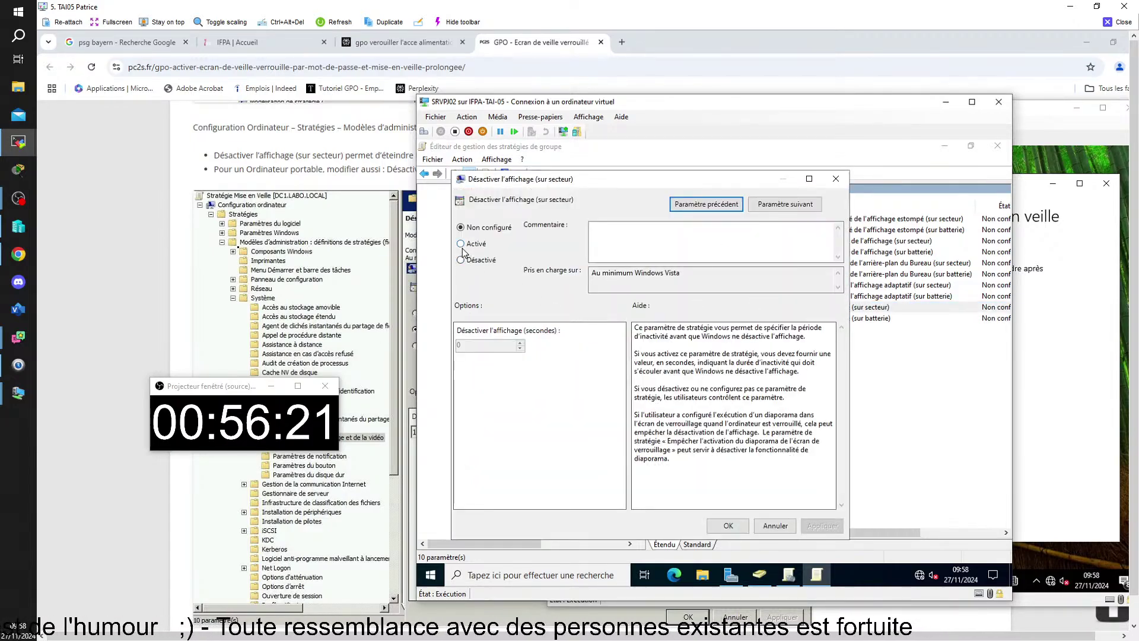
click(462, 246)
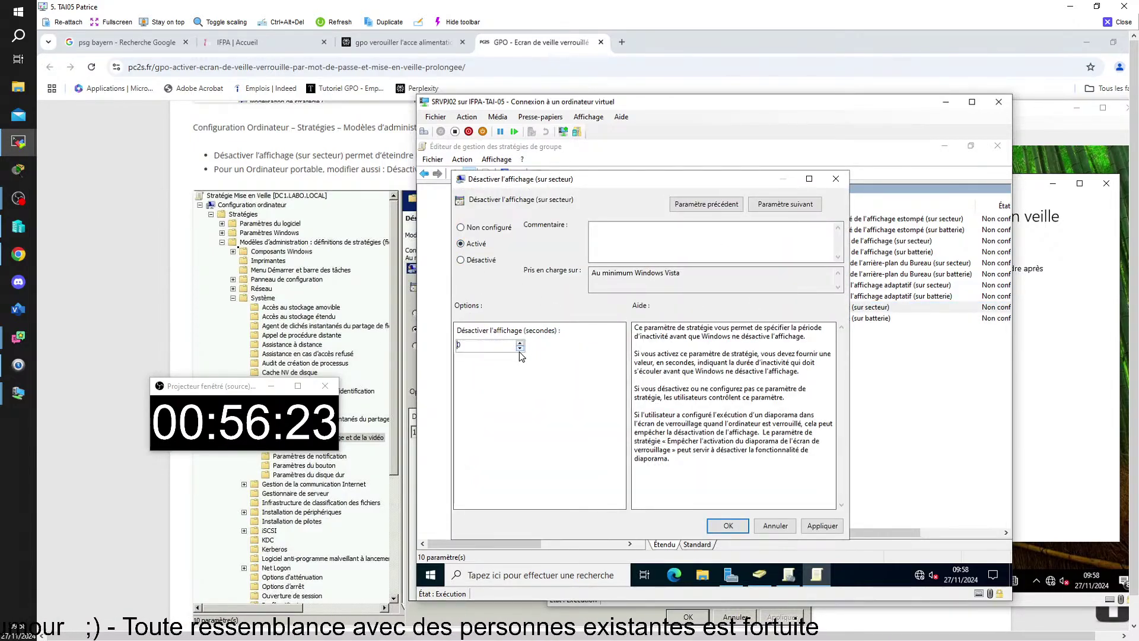
click(821, 526)
click(727, 525)
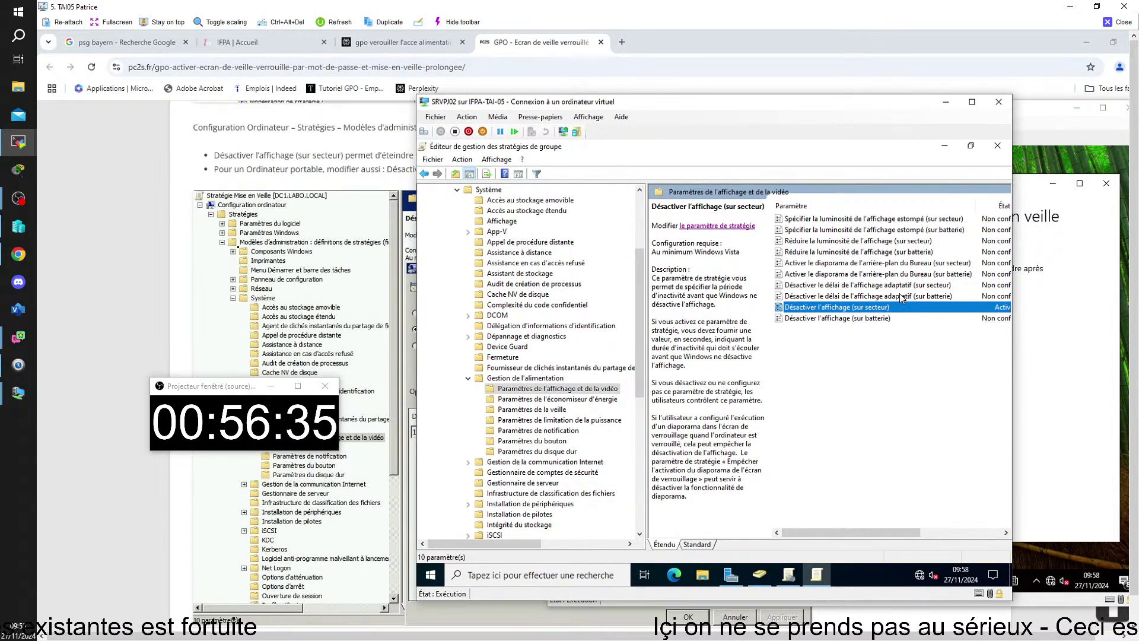
- Close the GPO editor, minimize Group Policy Management and bring the CLIPJ01 client window forward
click(997, 146)
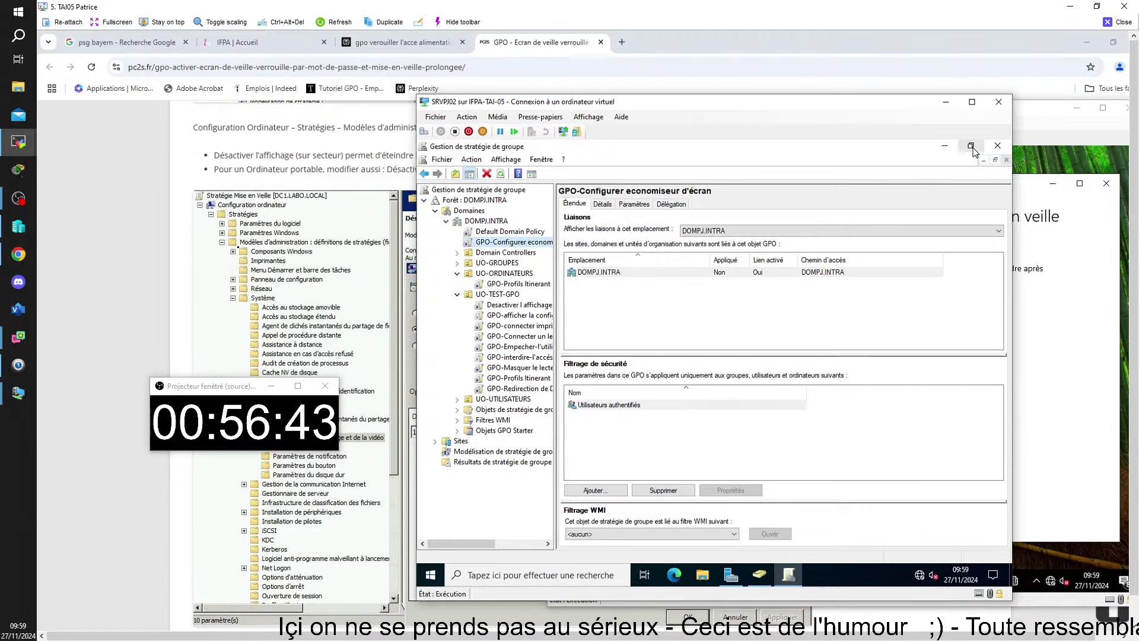
click(945, 145)
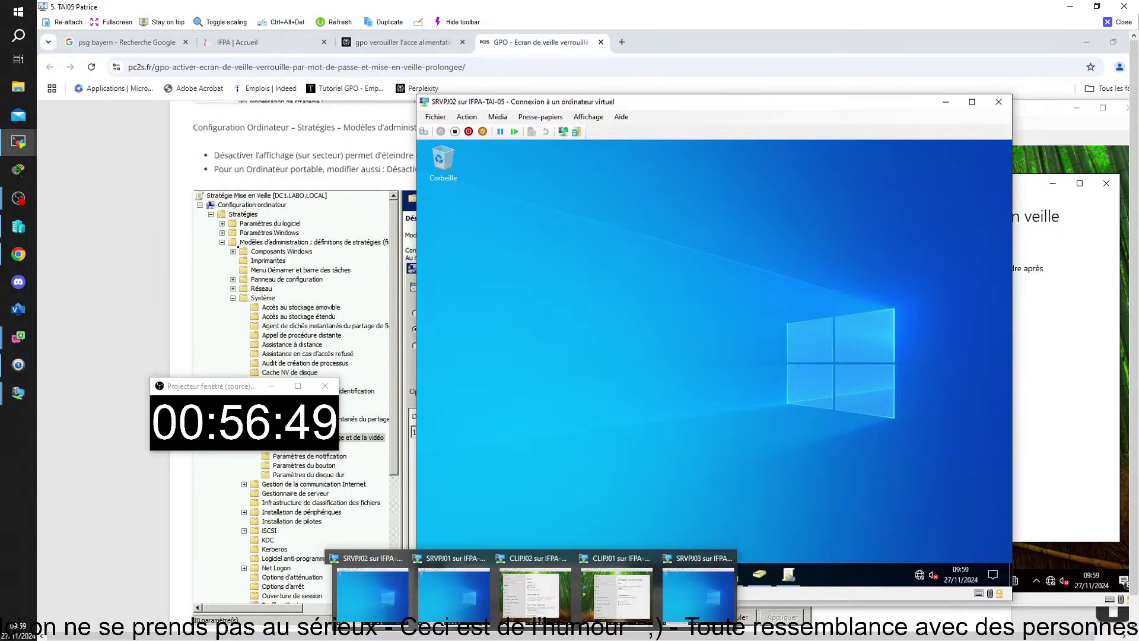
click(609, 611)
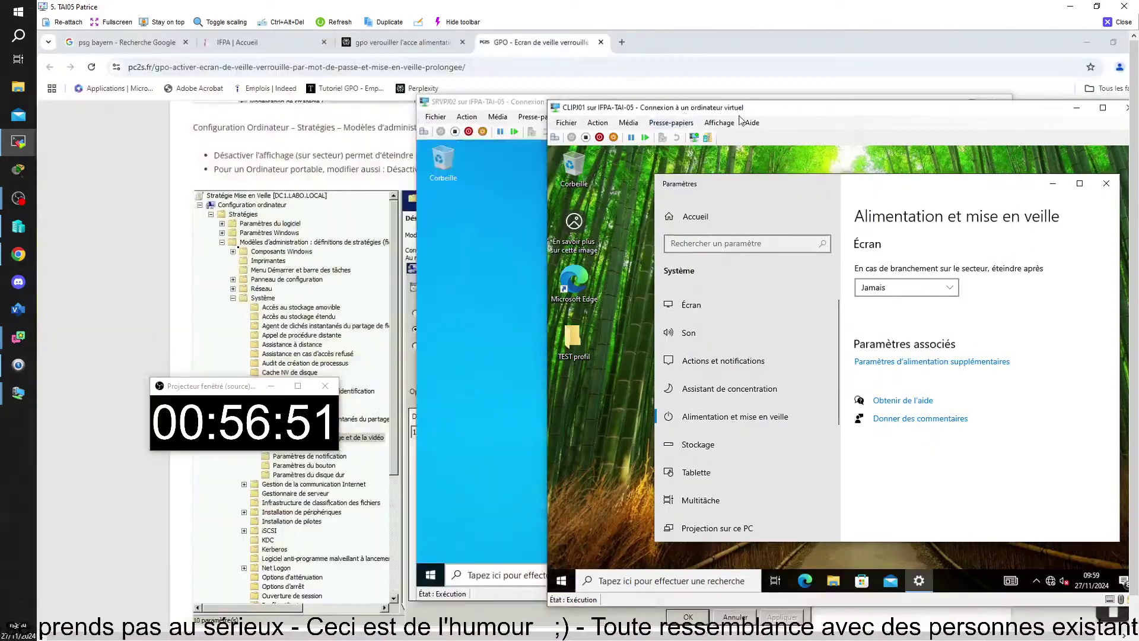
- Close the client's power settings and run gpupdate in Command Prompt
drag(776, 109, 678, 97)
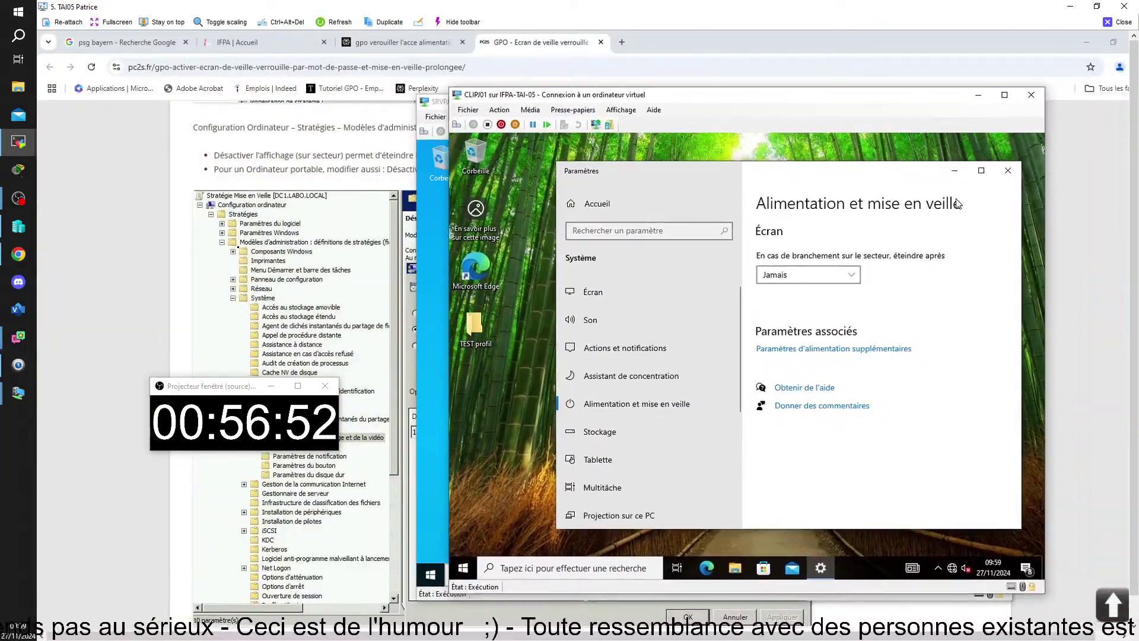
click(1008, 170)
click(516, 566)
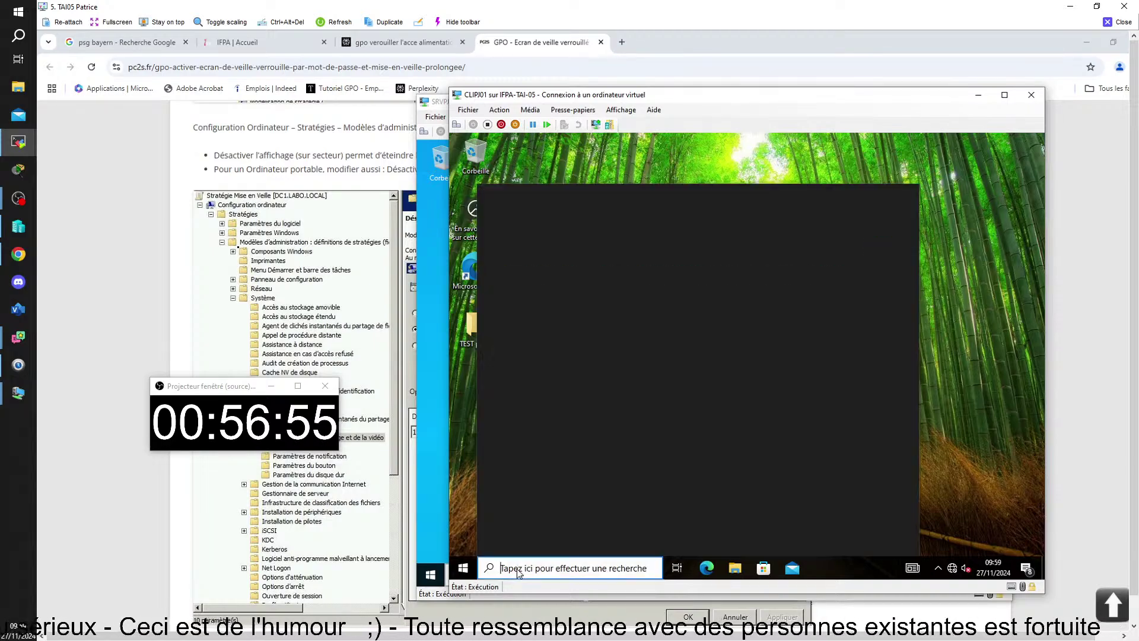
text(cmd)
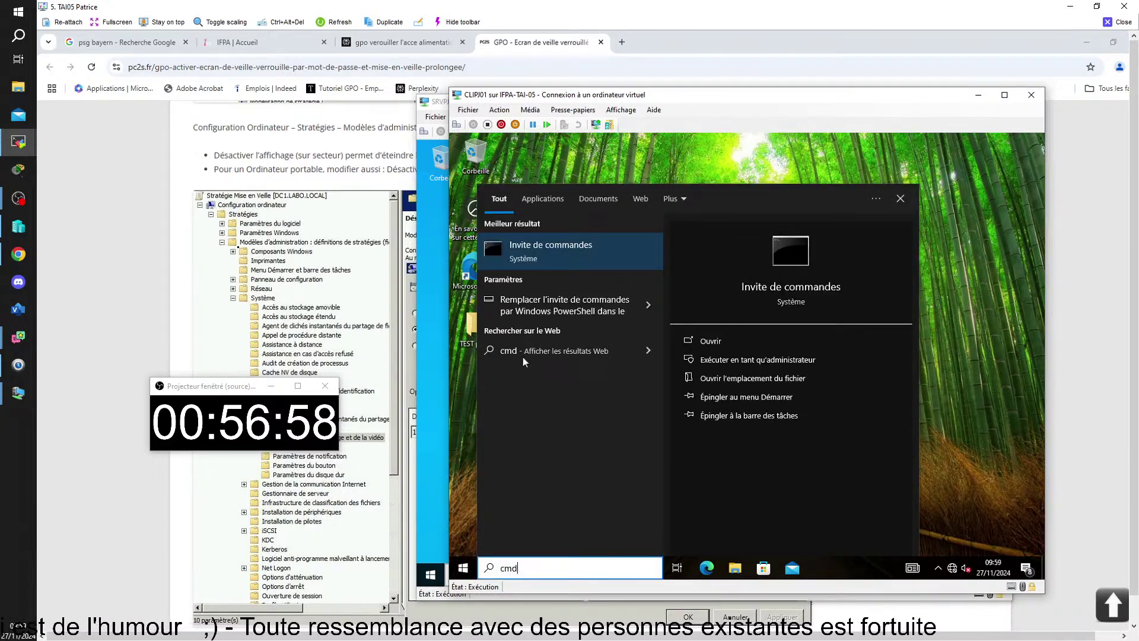
click(536, 238)
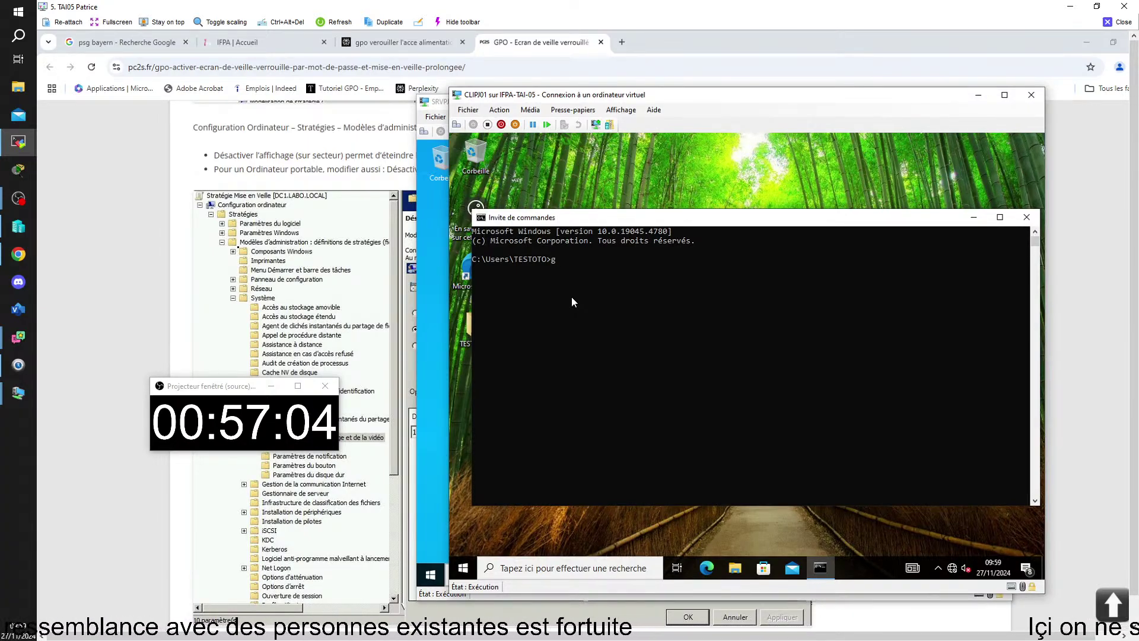
text(gpupdat)
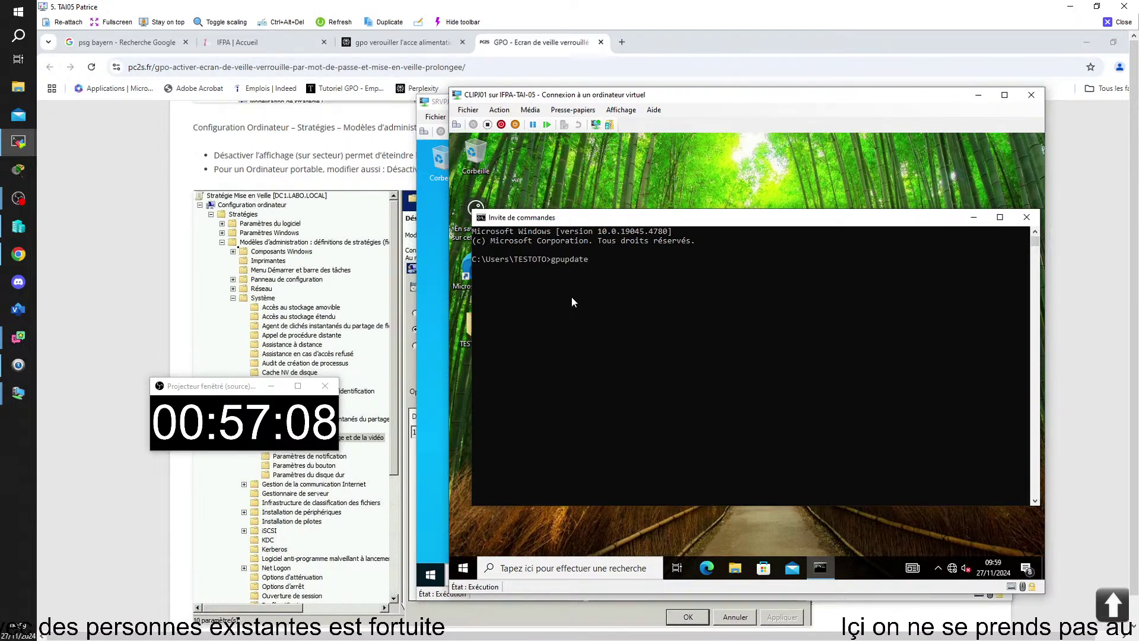
text(e)
key(Return)
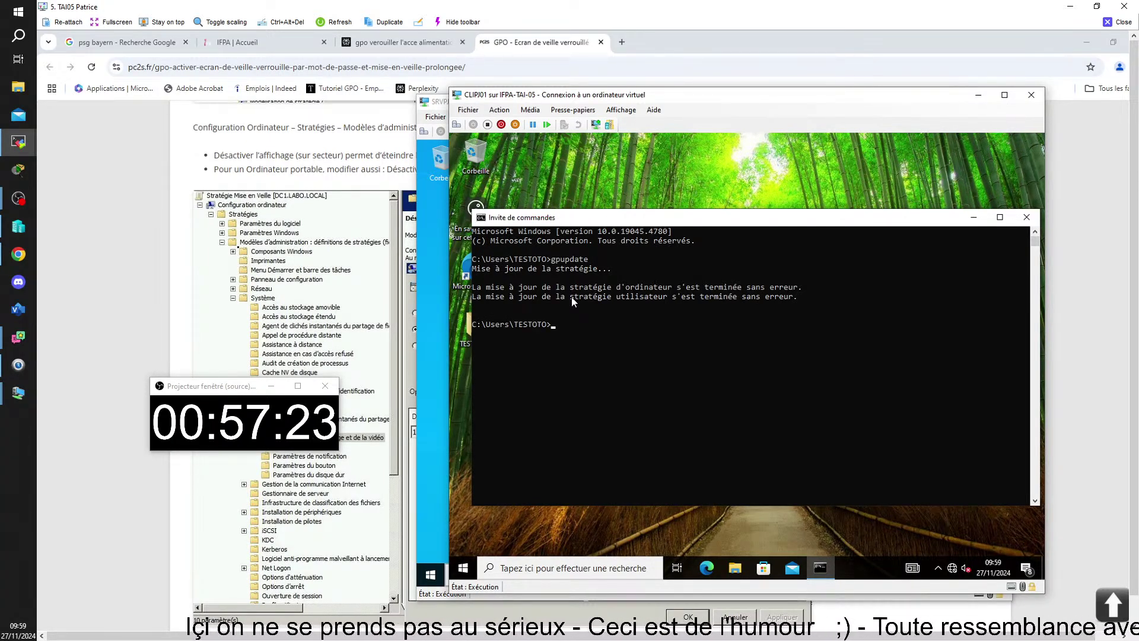
- Close Command Prompt and recheck the client's Alimentation et mise en veille settings
click(742, 530)
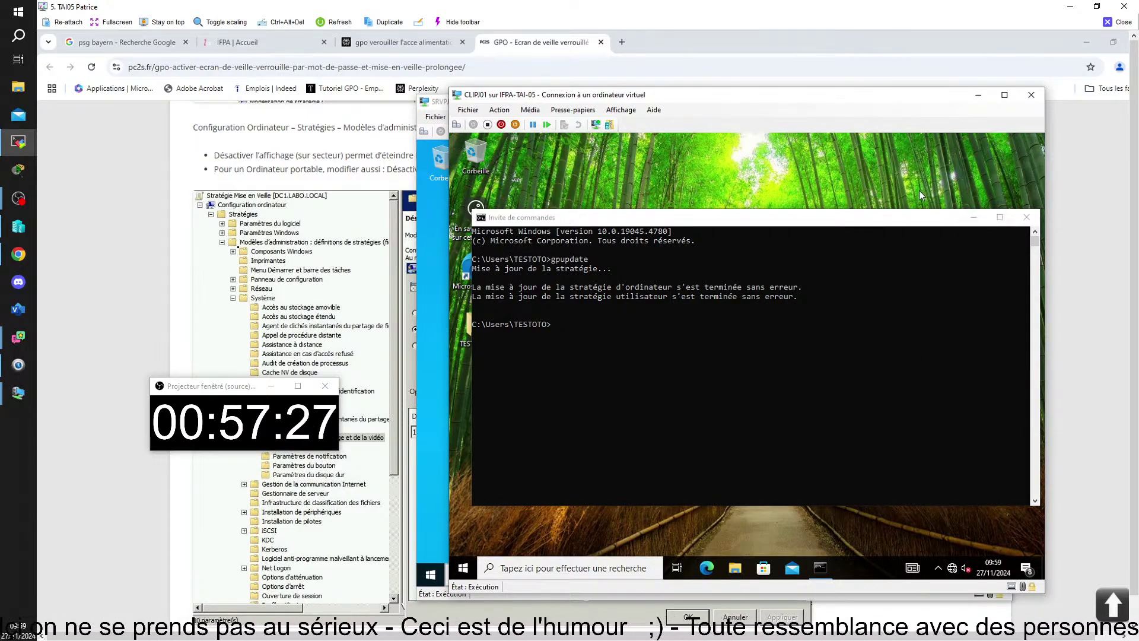
click(1026, 217)
right_click(845, 251)
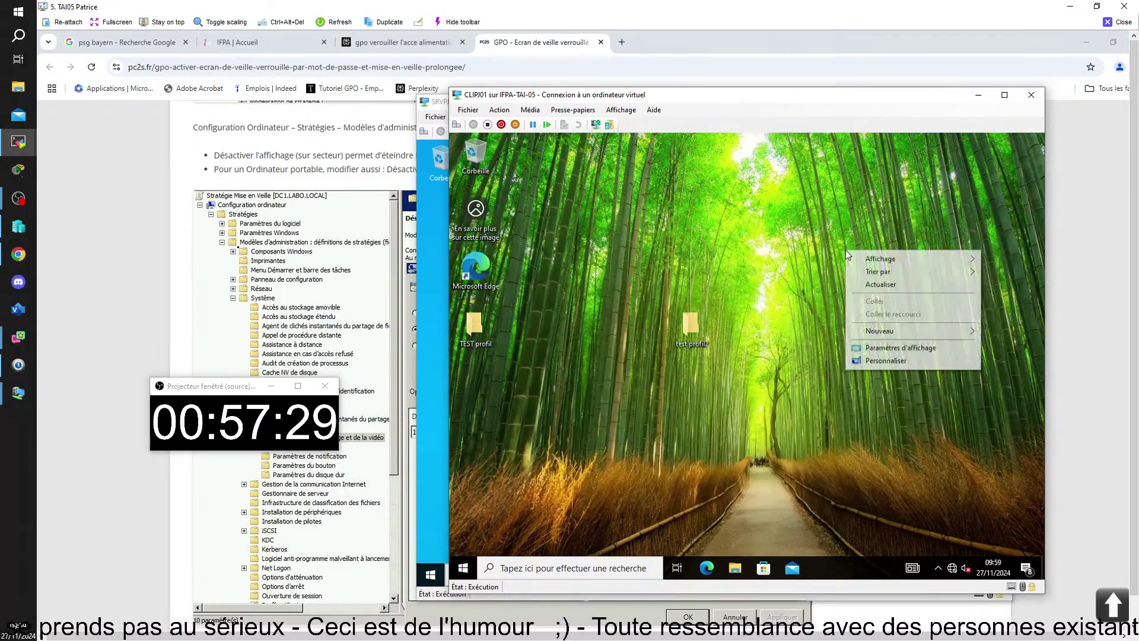
click(883, 350)
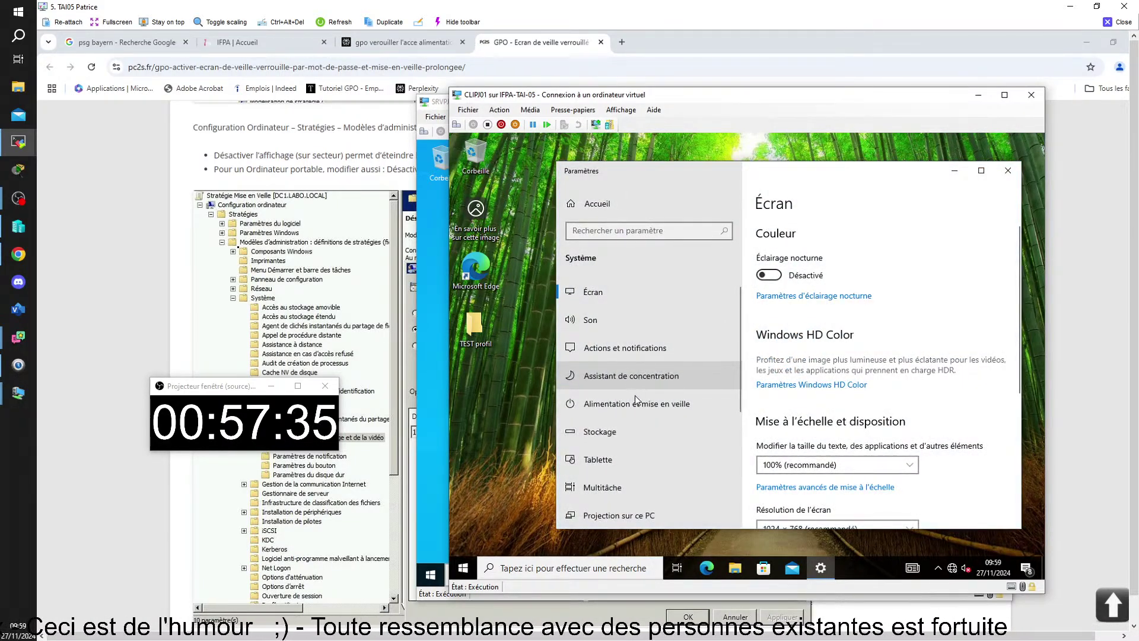
click(633, 404)
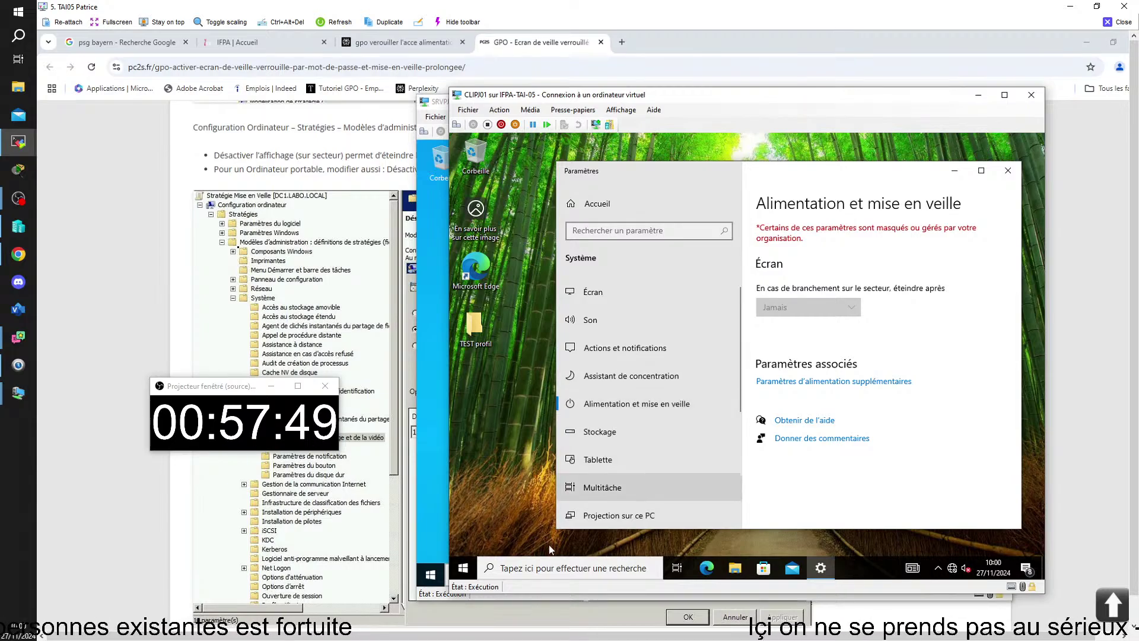
mouse_move(418, 637)
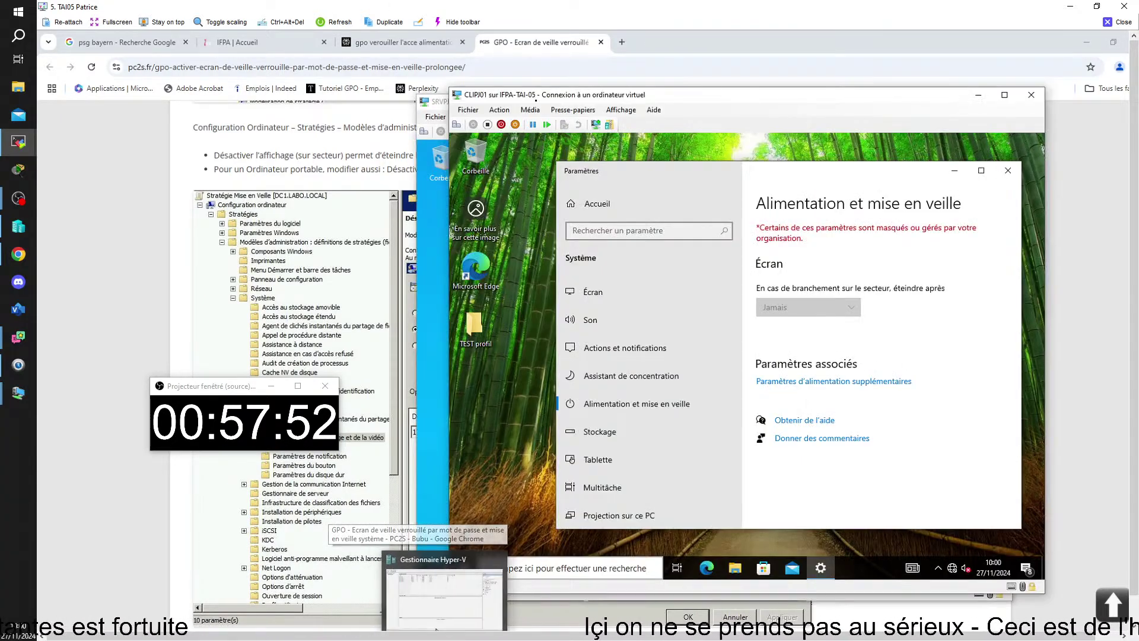
mouse_move(424, 565)
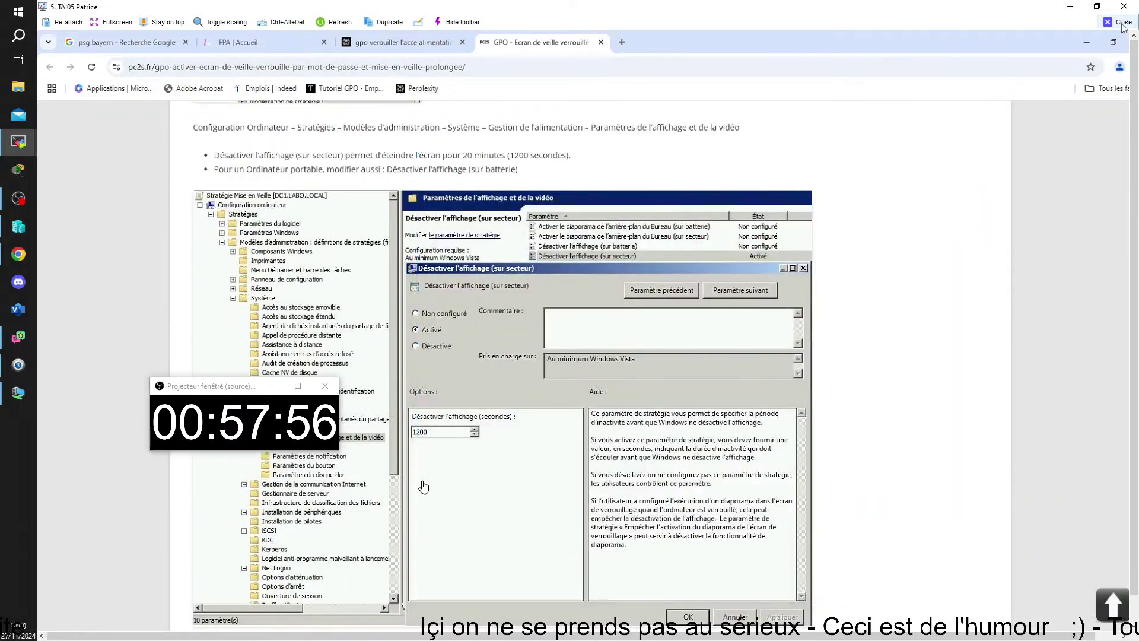
- Bring the server session window on screen, maximize it, and move the timer off the policy options
click(1119, 22)
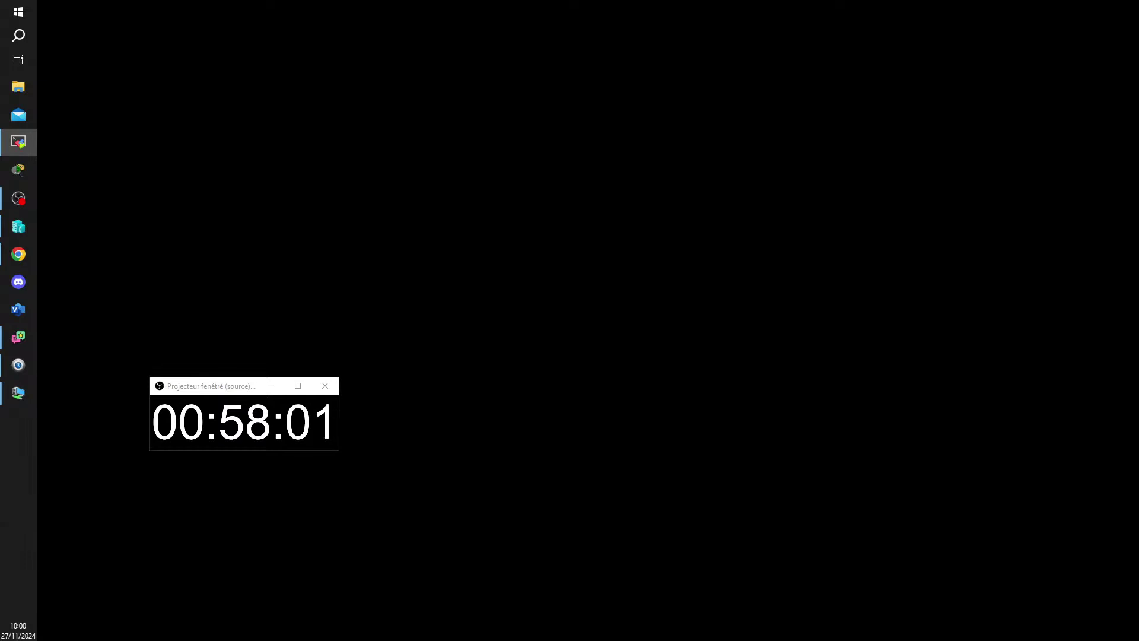
drag(1138, 285, 15, 15)
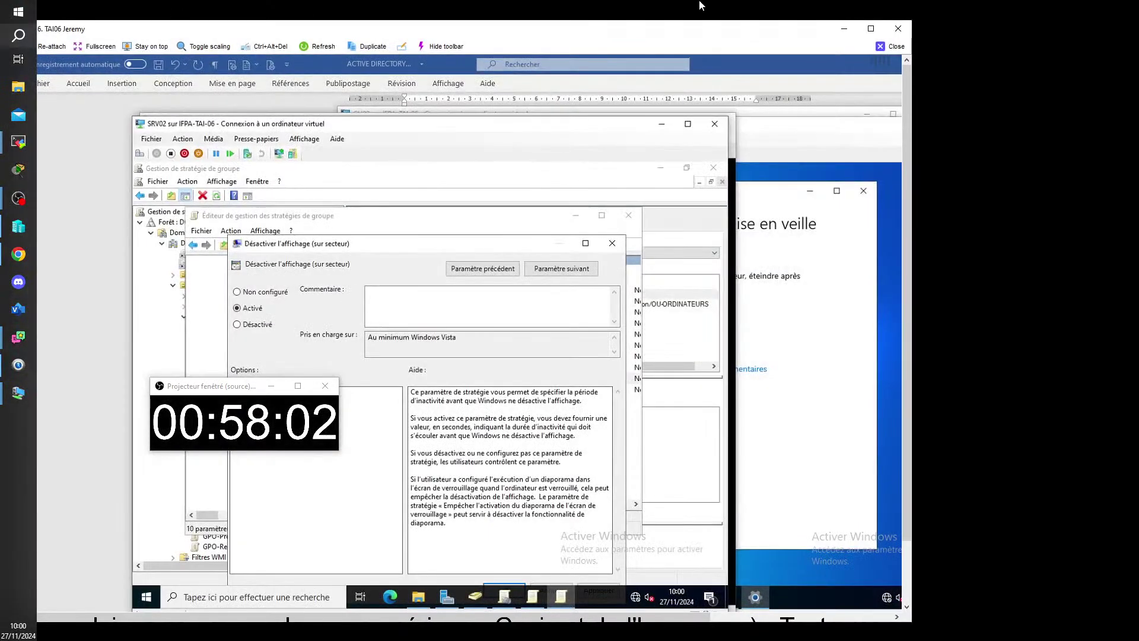
click(865, 30)
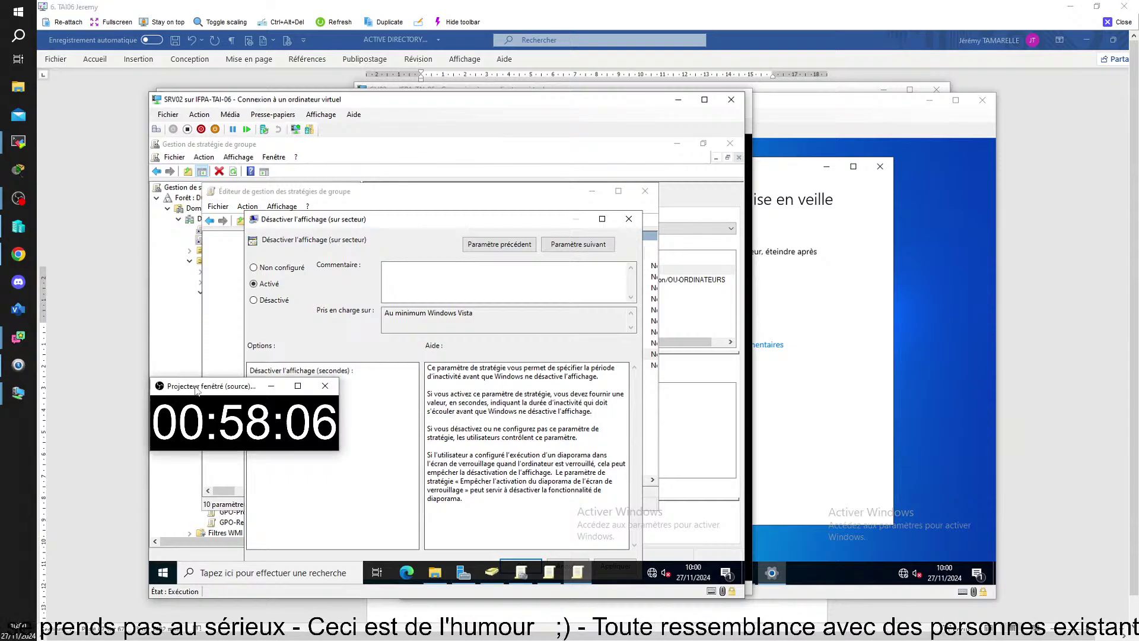
drag(192, 389, 955, 478)
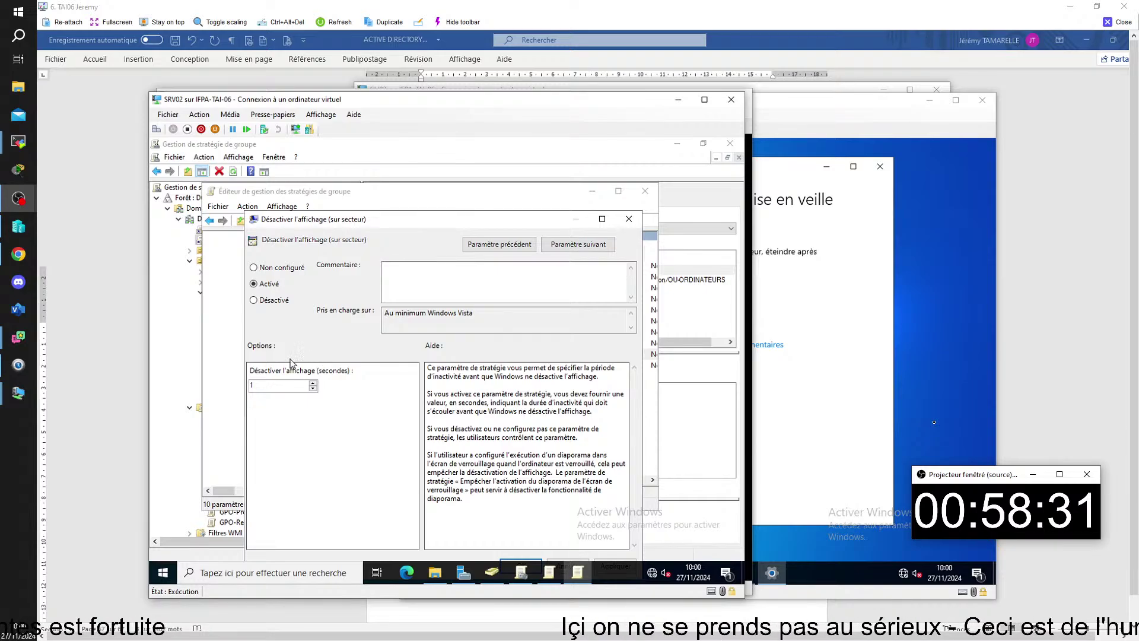
- Change the display-off delay from 1 to 0 seconds and confirm with OK
double_click(258, 386)
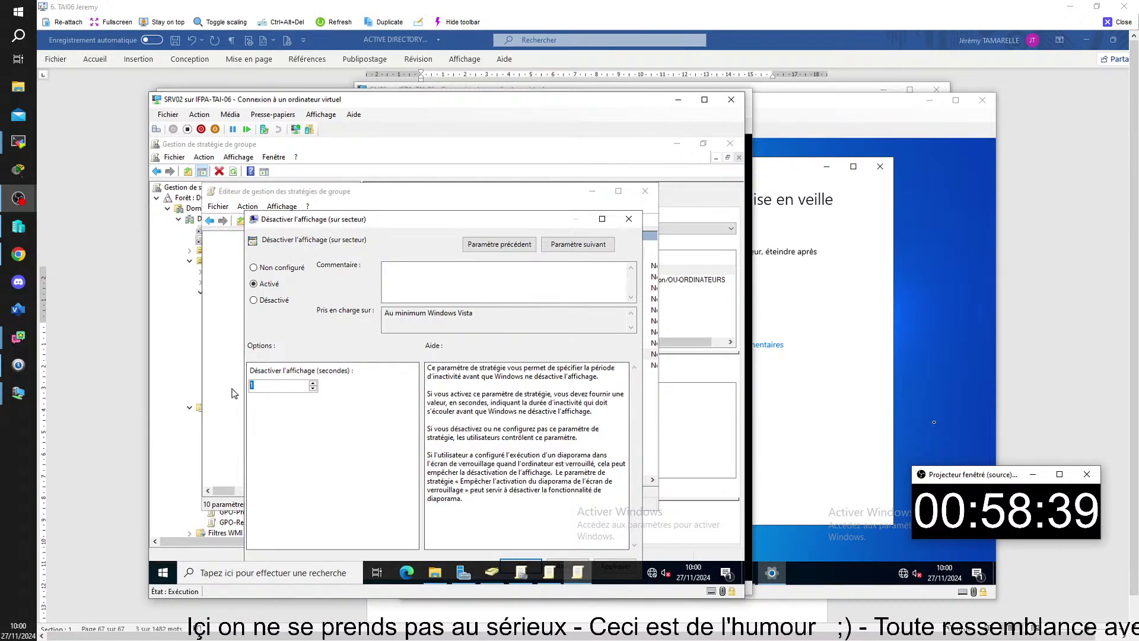
text(0)
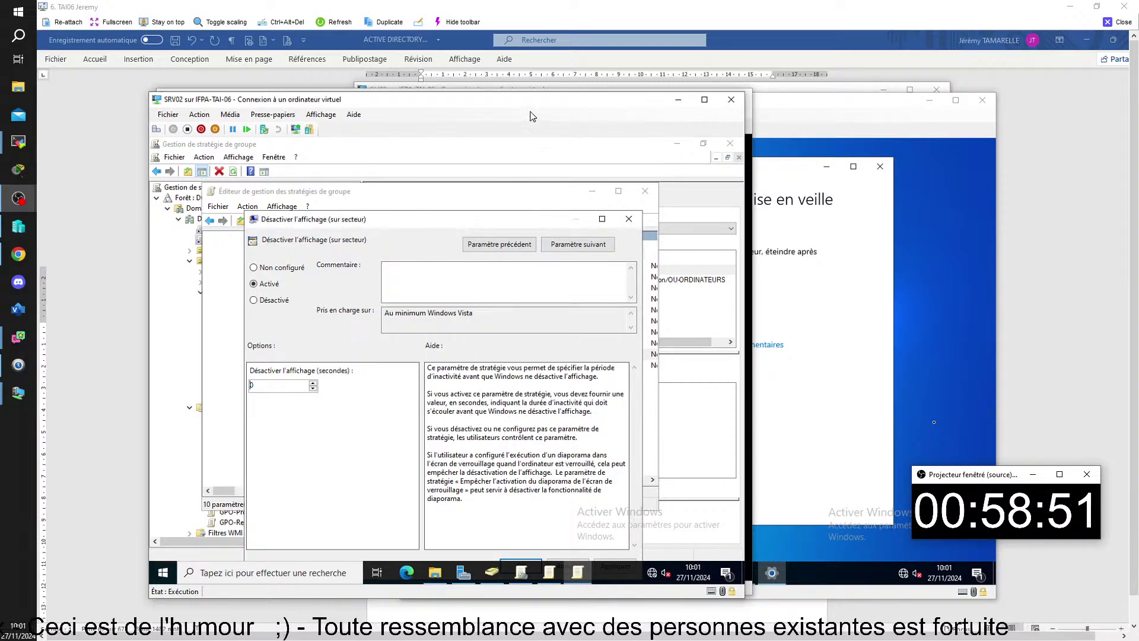
drag(531, 99, 572, 70)
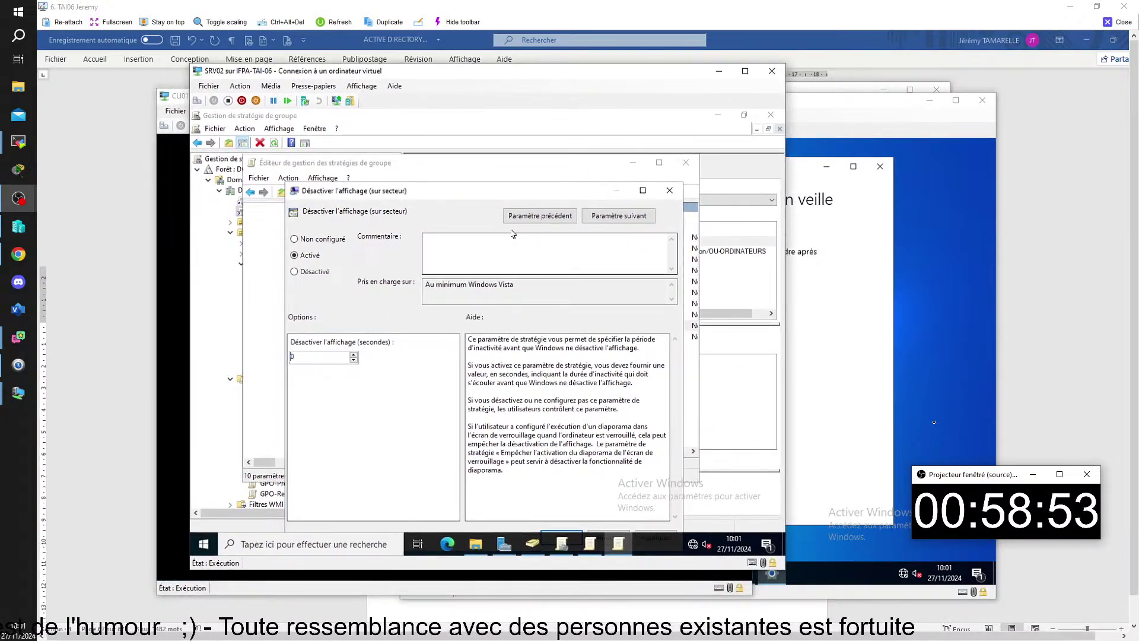
drag(489, 191, 494, 148)
click(565, 494)
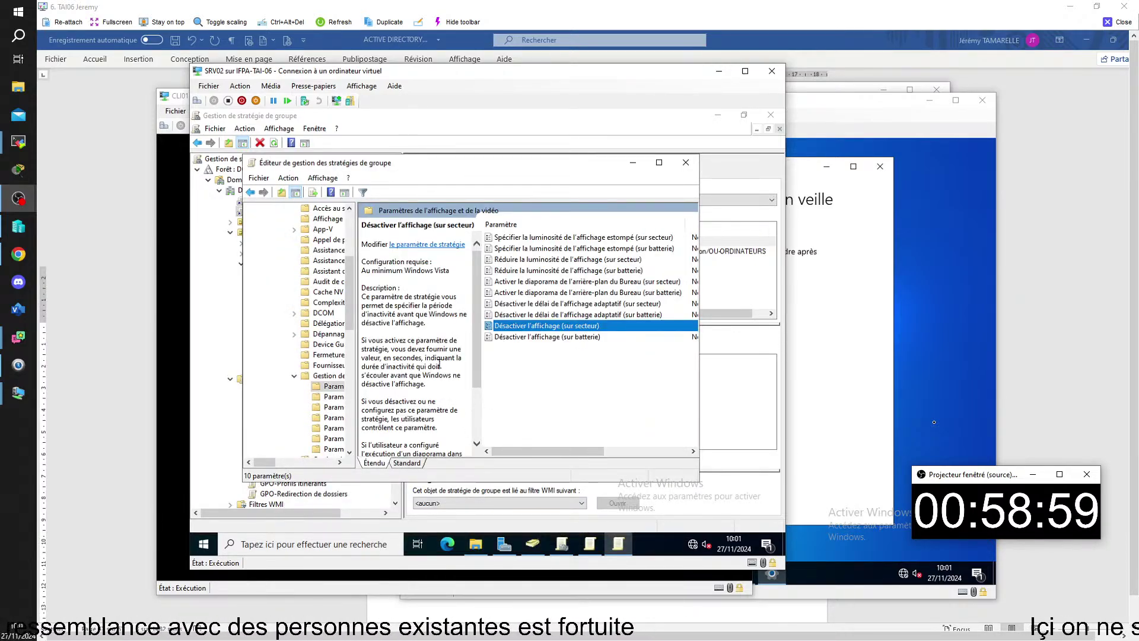
- Close the editor and inspect GPO-Configurer Economiseur d'ecran in GPMC, leaving its name unchanged
click(686, 163)
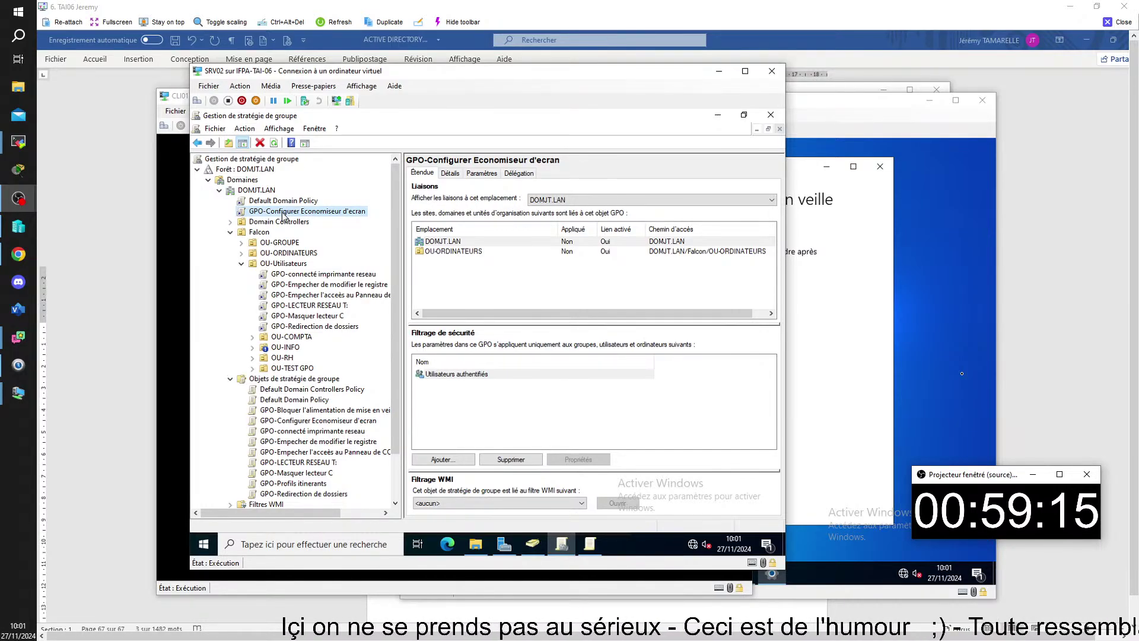
click(284, 212)
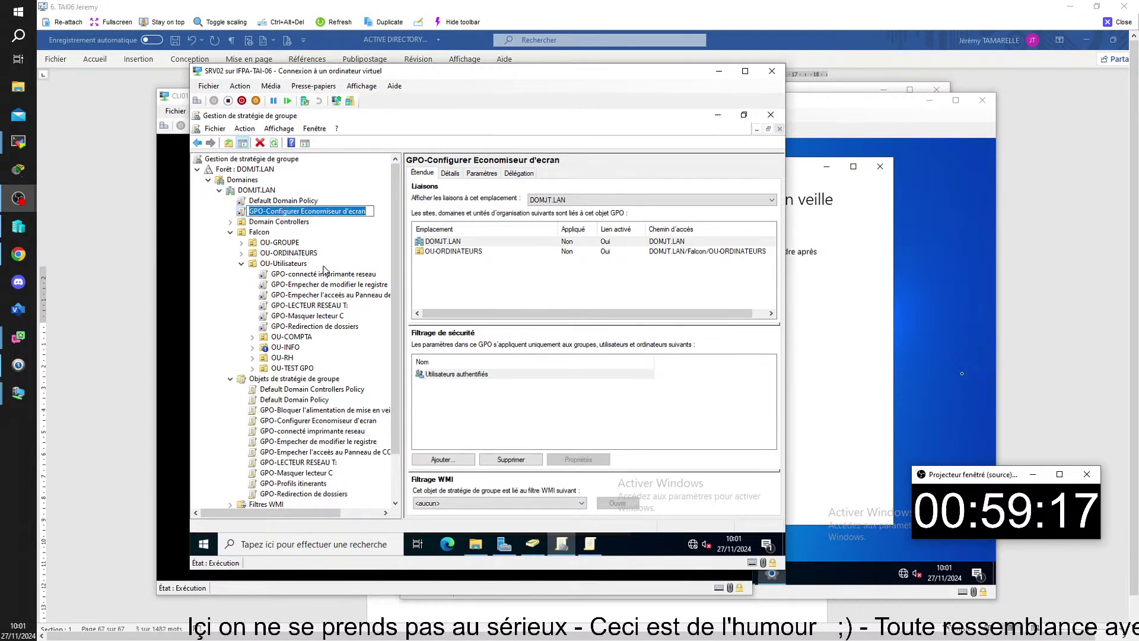
click(439, 290)
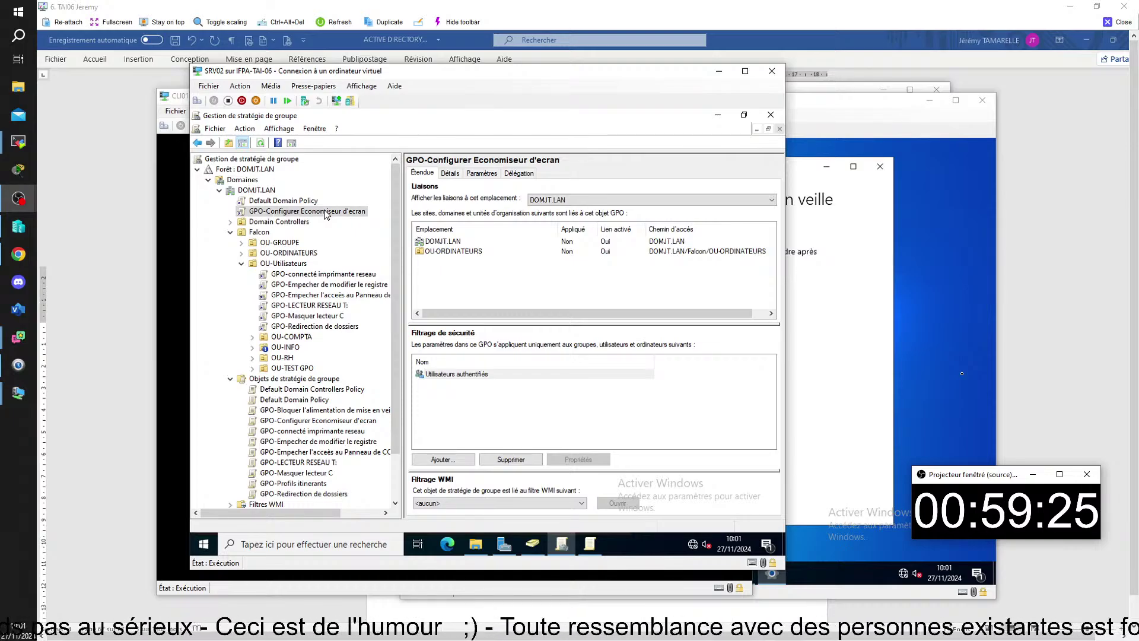
right_click(326, 215)
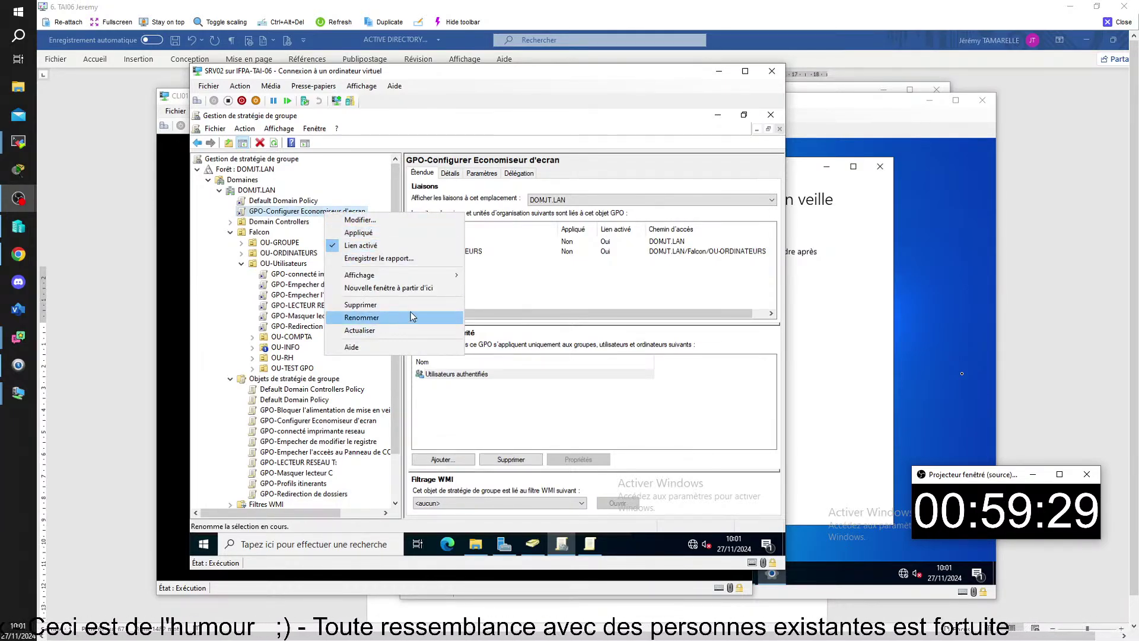
click(506, 292)
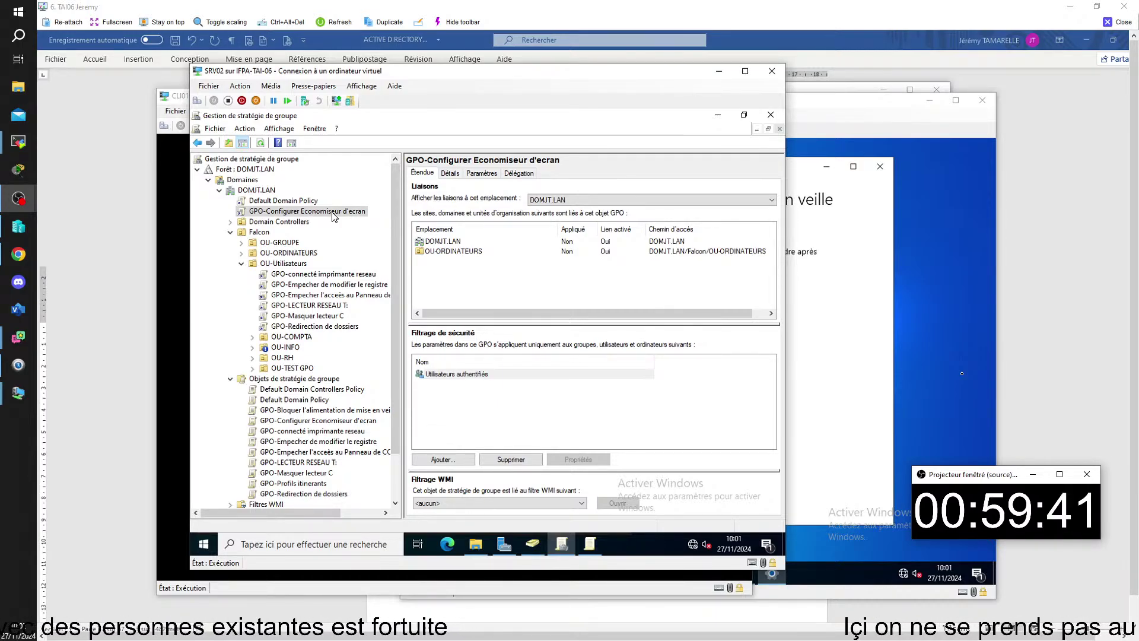
mouse_move(532, 543)
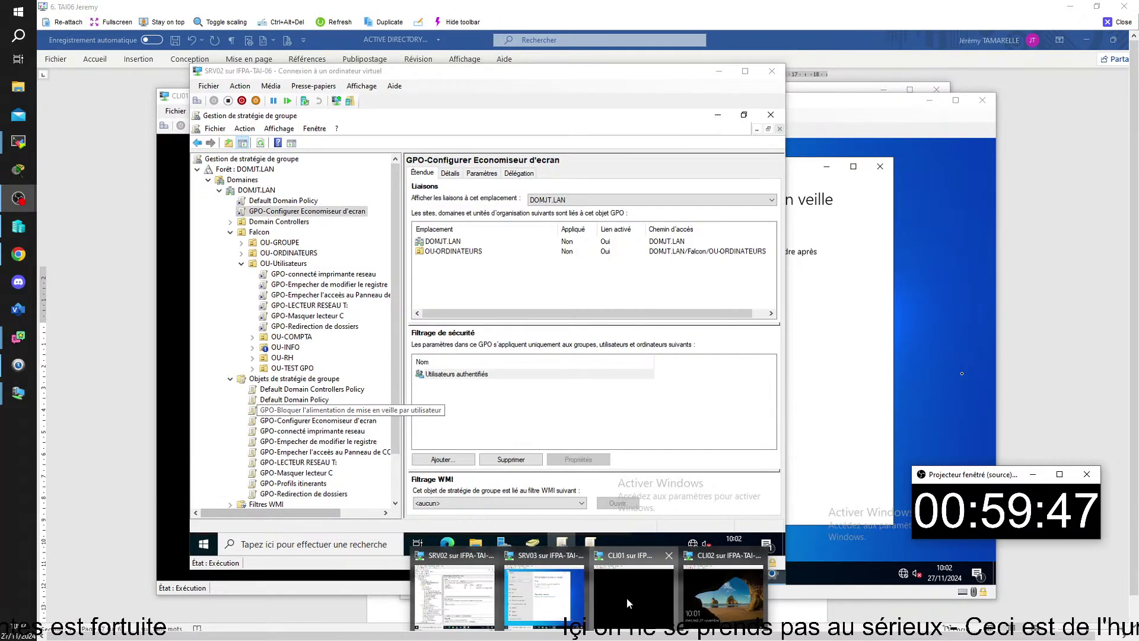
- Sign in to the CLI01 VM with the account password, retrying after a rejected attempt
click(626, 597)
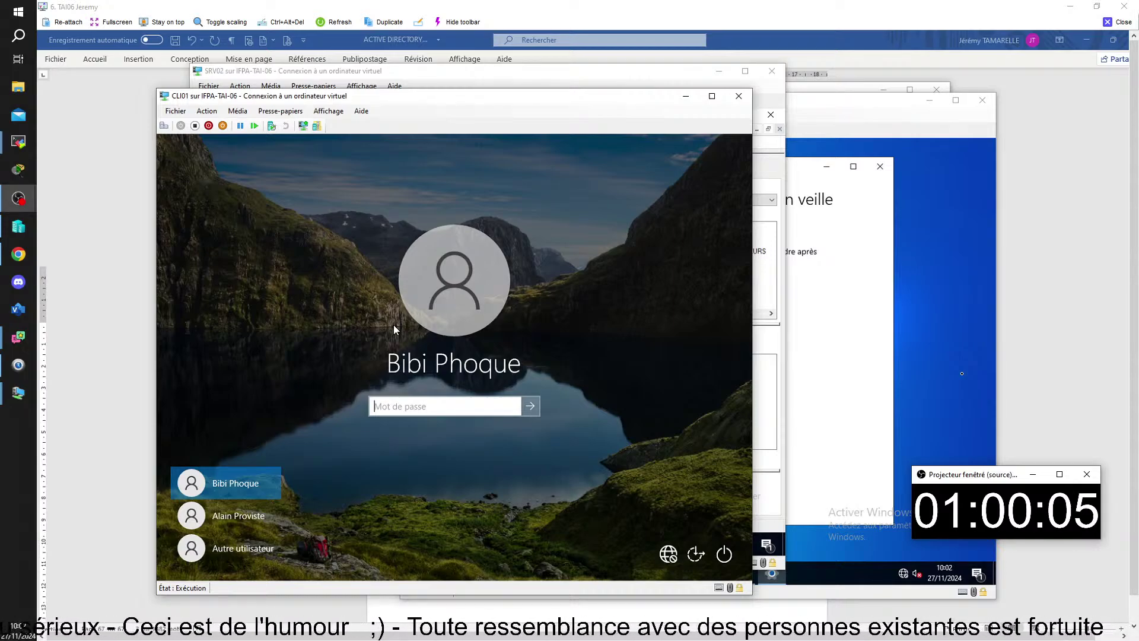
text(******)
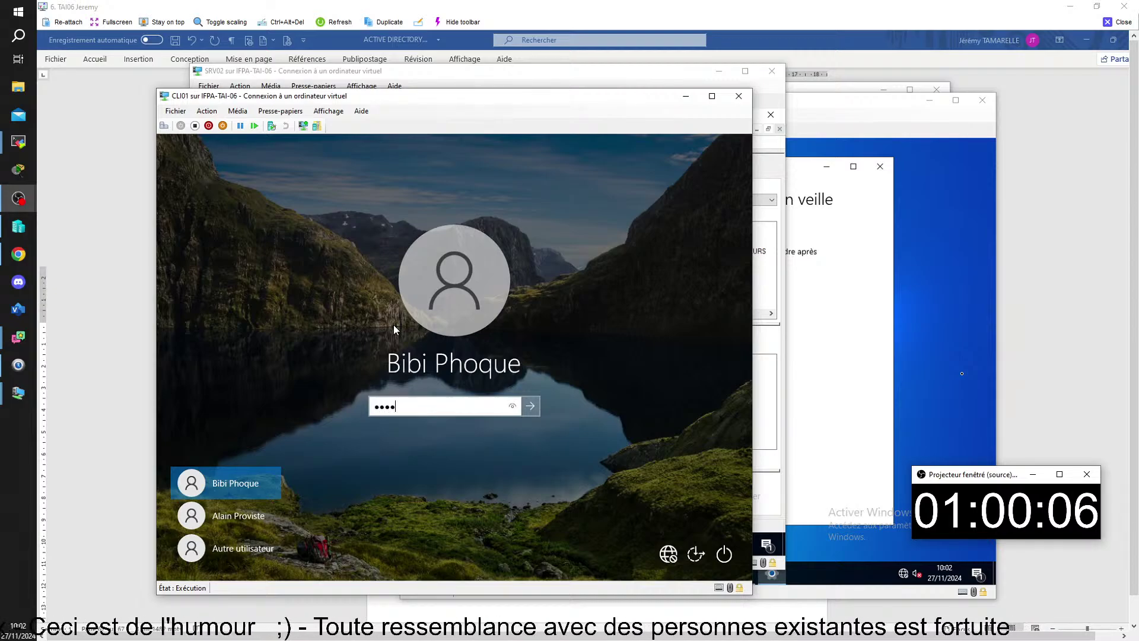
key(Return)
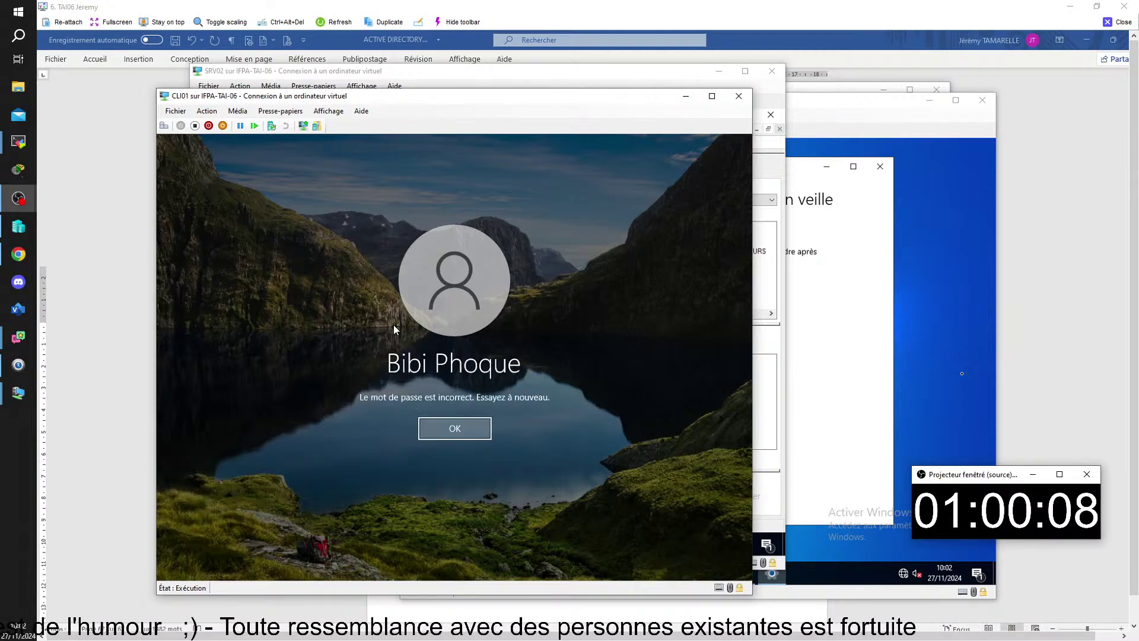
key(Return)
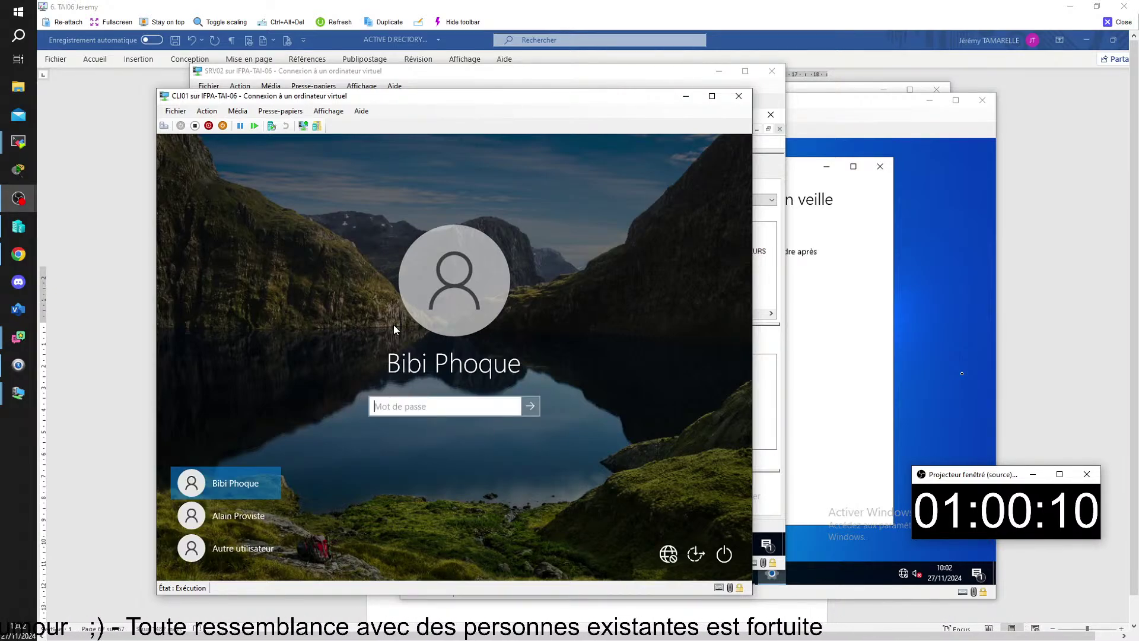
text(*****)
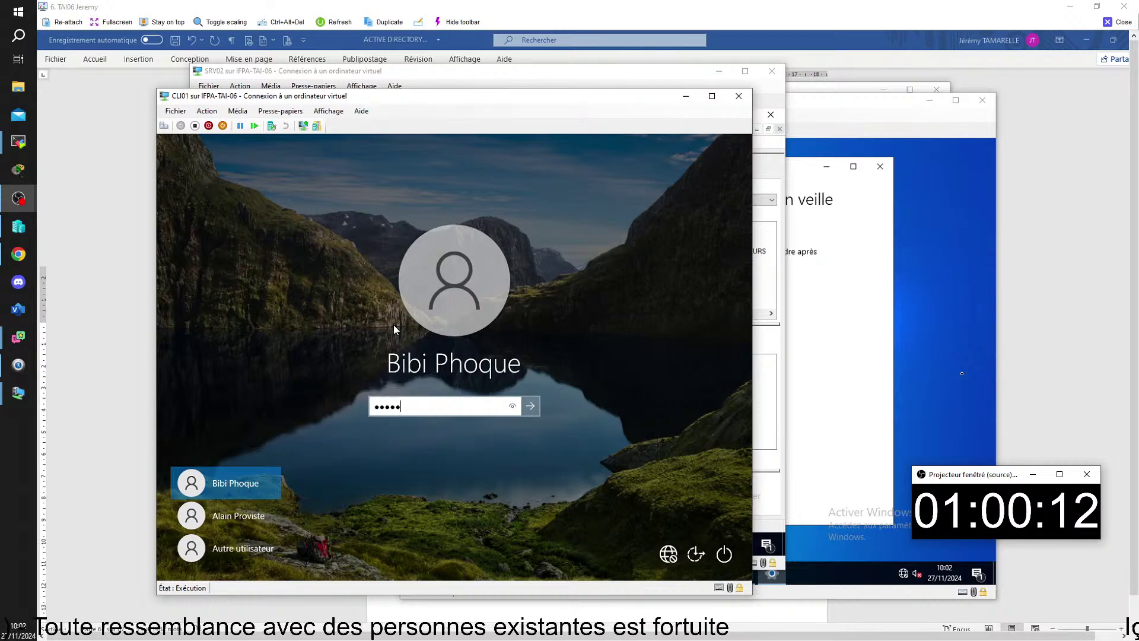
text(**)
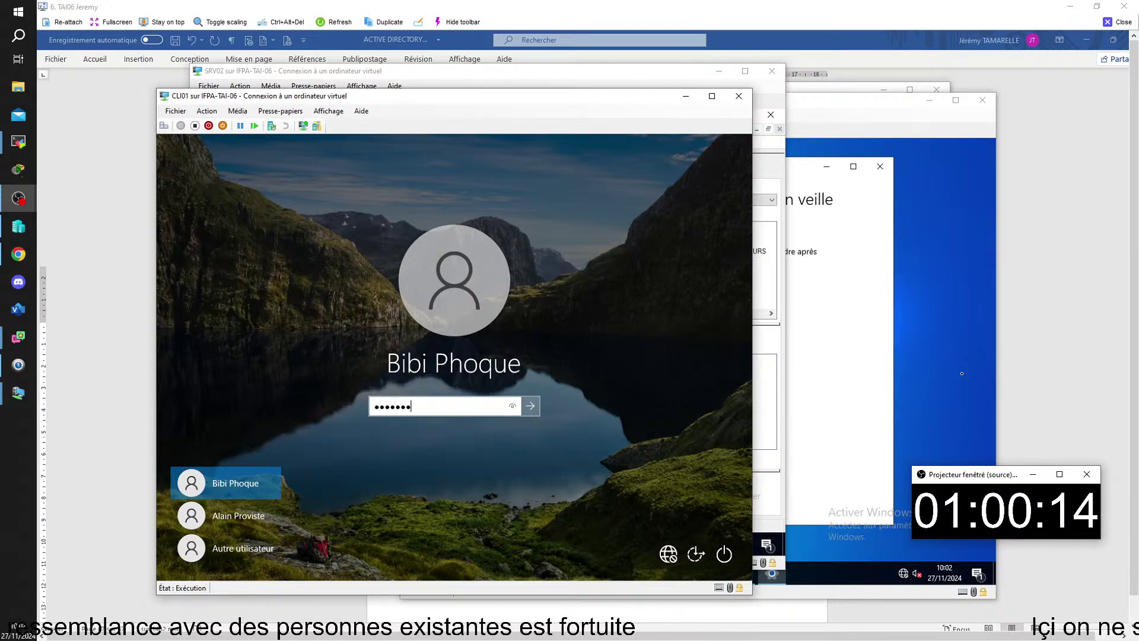
key(Return)
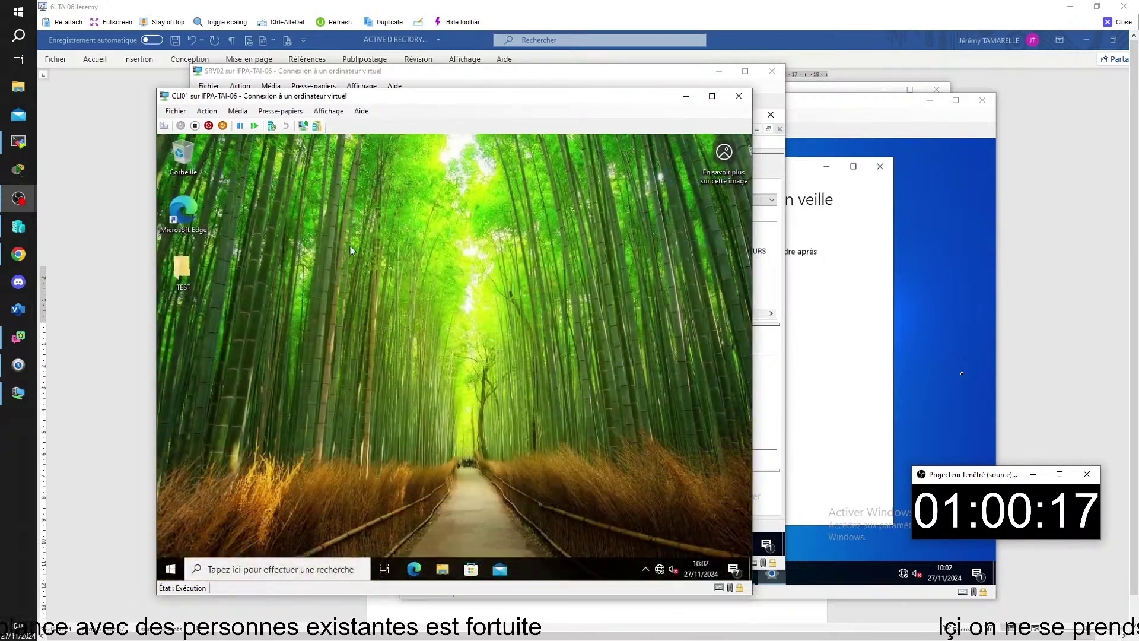
- Check CLI01's Alimentation et mise en veille page (screen-off Jamais), close Settings, and open Run
right_click(350, 246)
click(420, 341)
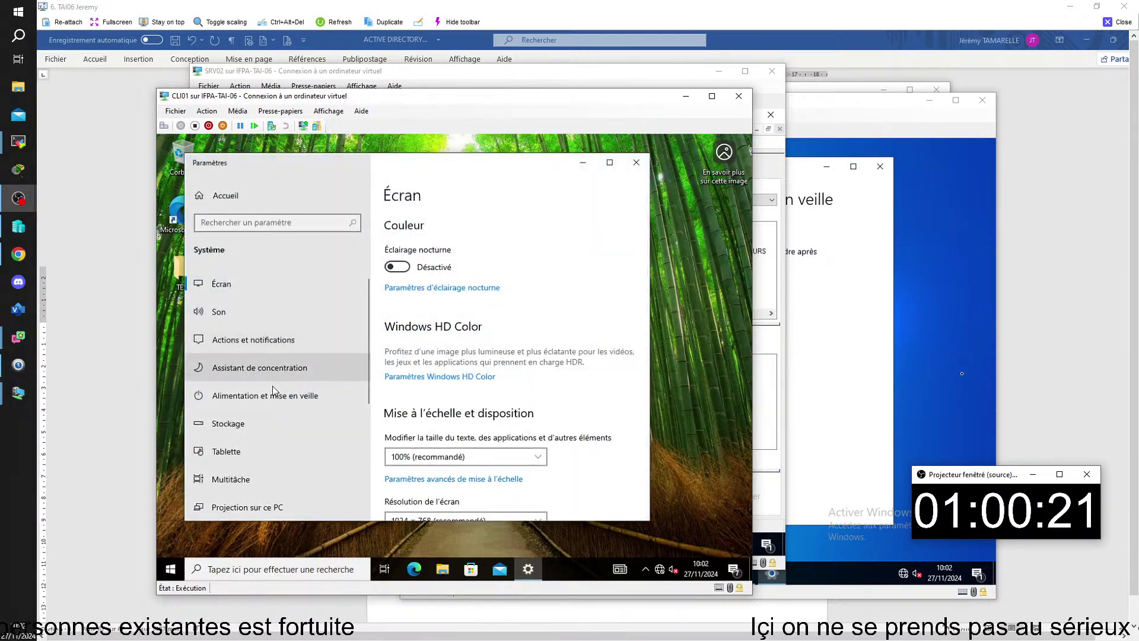
click(274, 393)
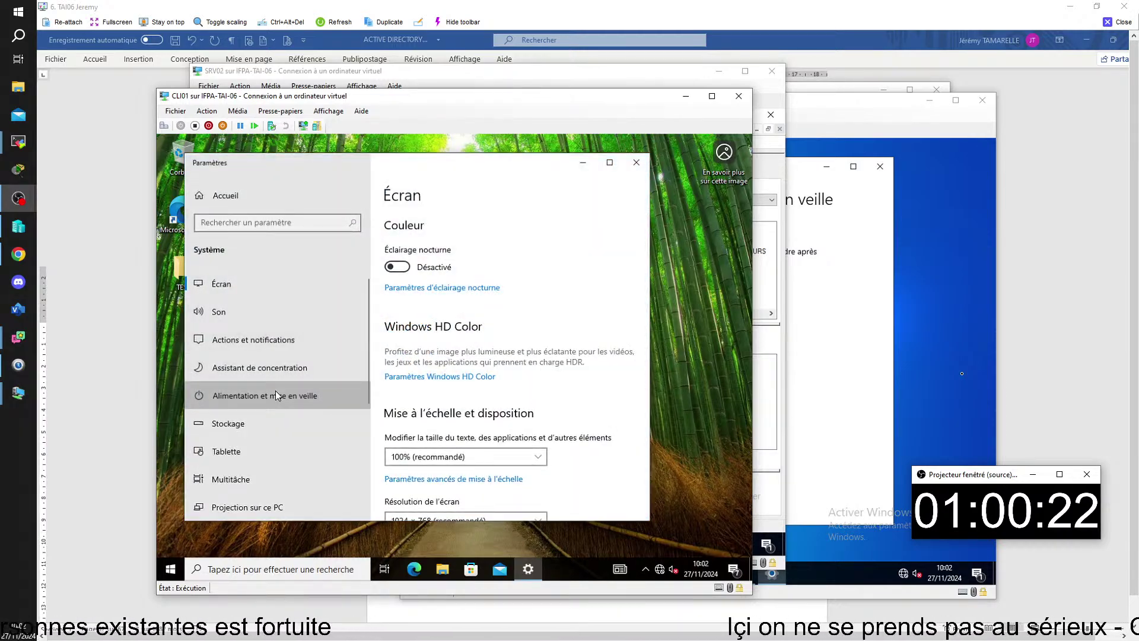
click(636, 162)
right_click(413, 272)
click(204, 377)
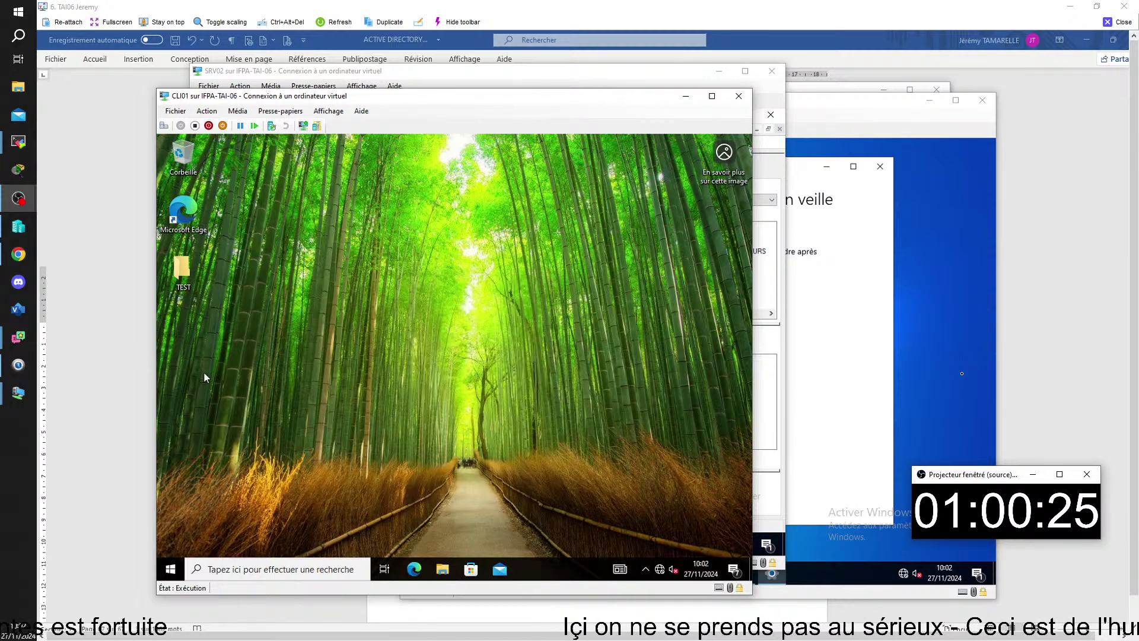
key(super+r)
key(super+e)
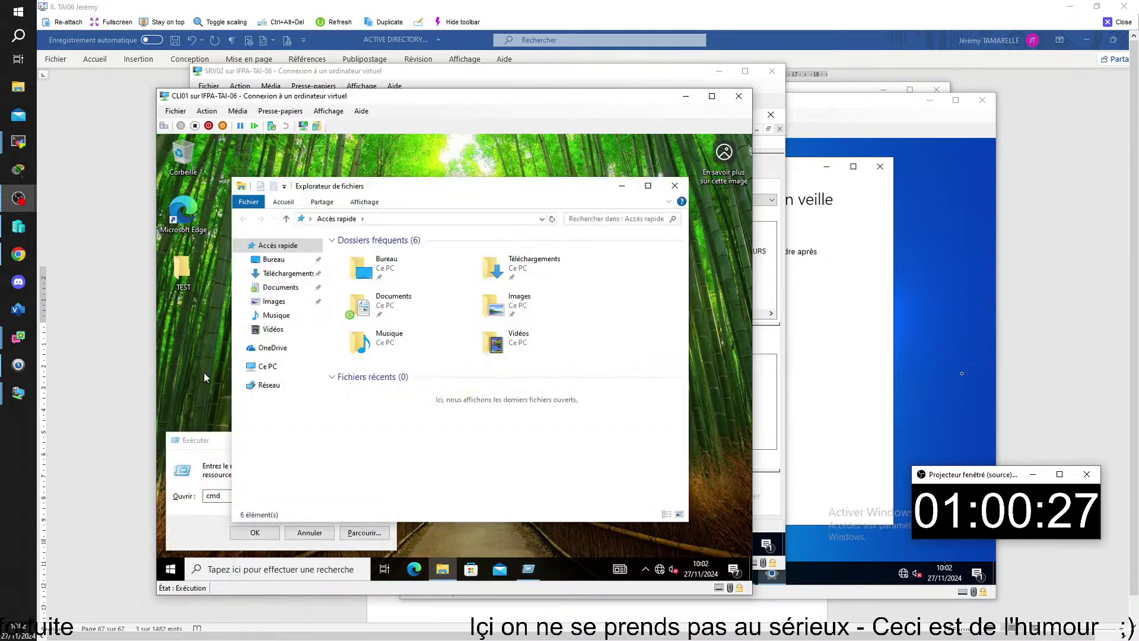
- On CLI01, run gpupdate in a new Command Prompt to refresh computer and user policy
click(675, 182)
key(Return)
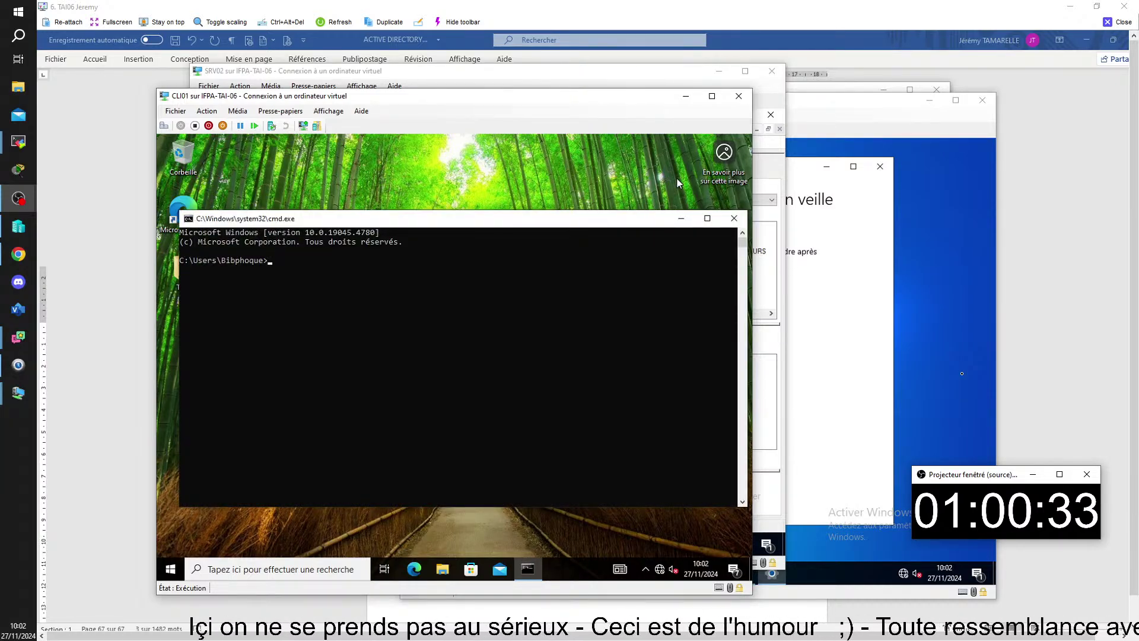
text(gp)
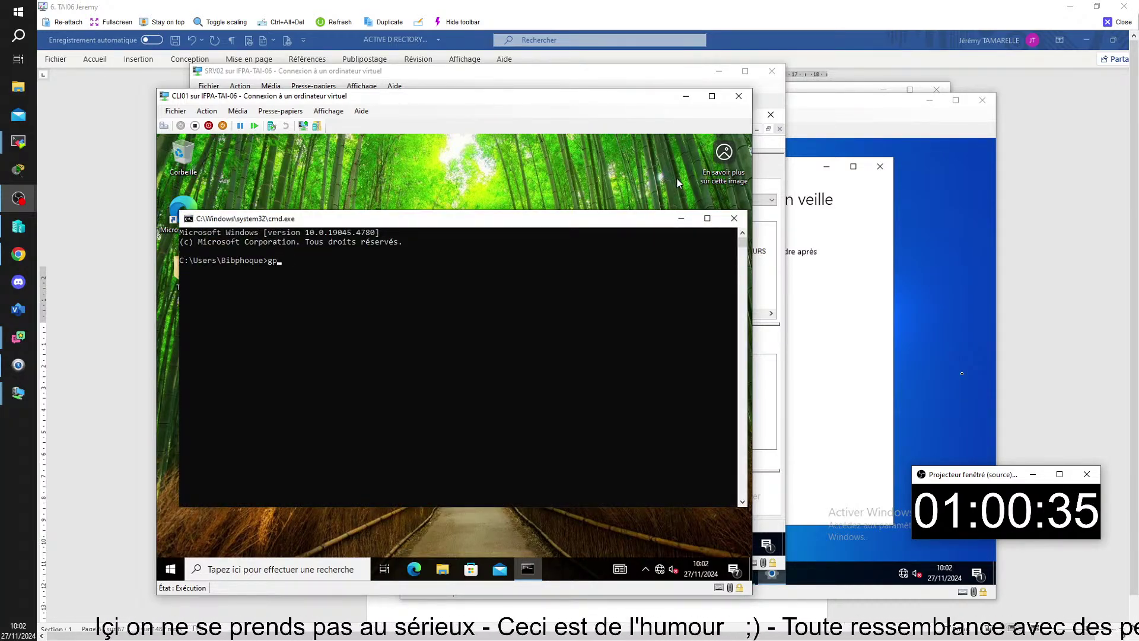
text(update)
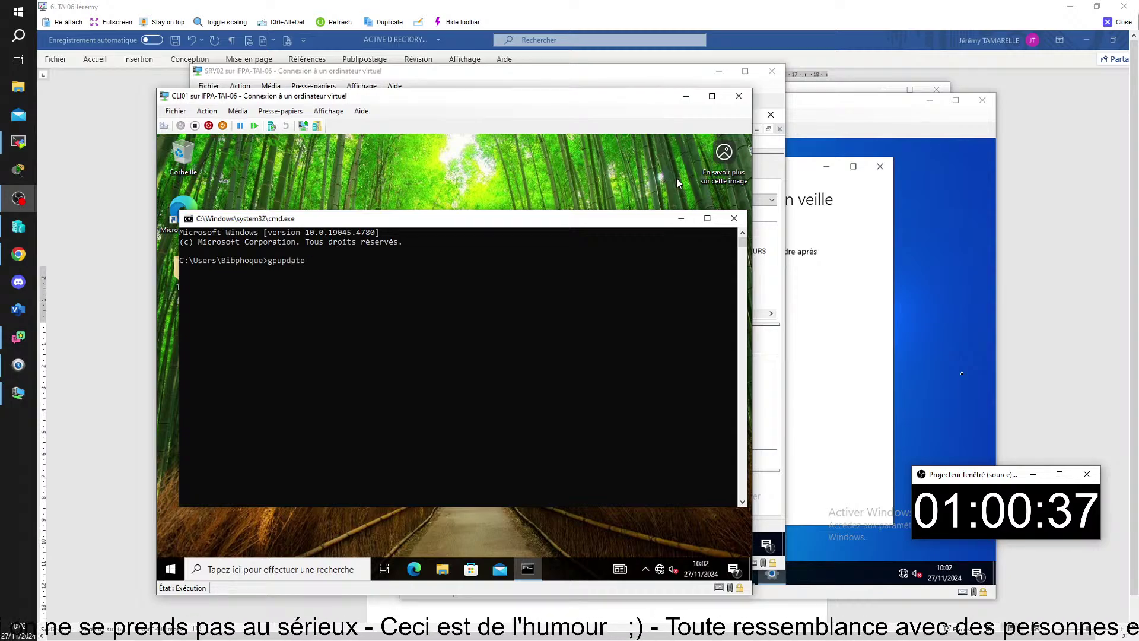
key(Return)
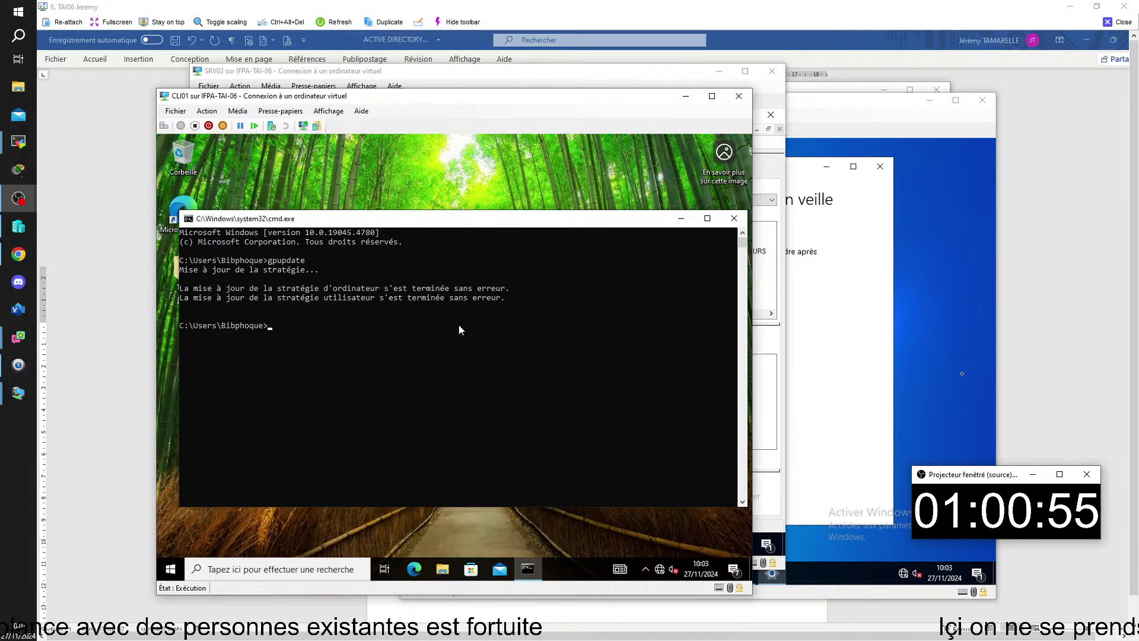
- Sign out of CLI01 via Se déconnecter, then sign back in with the account password
click(171, 569)
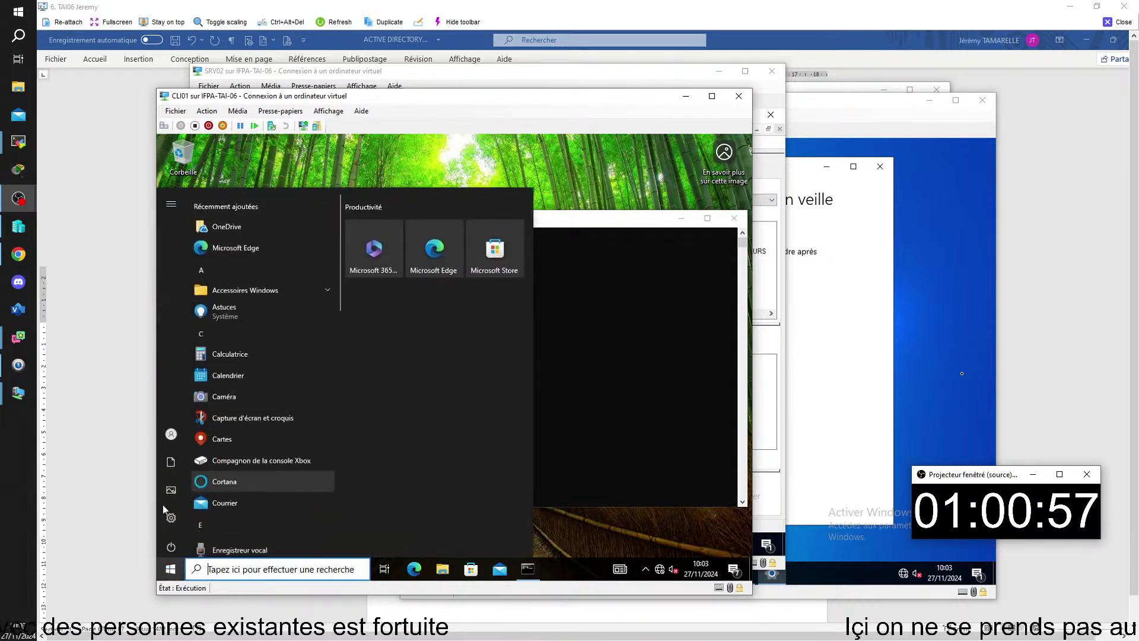
click(171, 431)
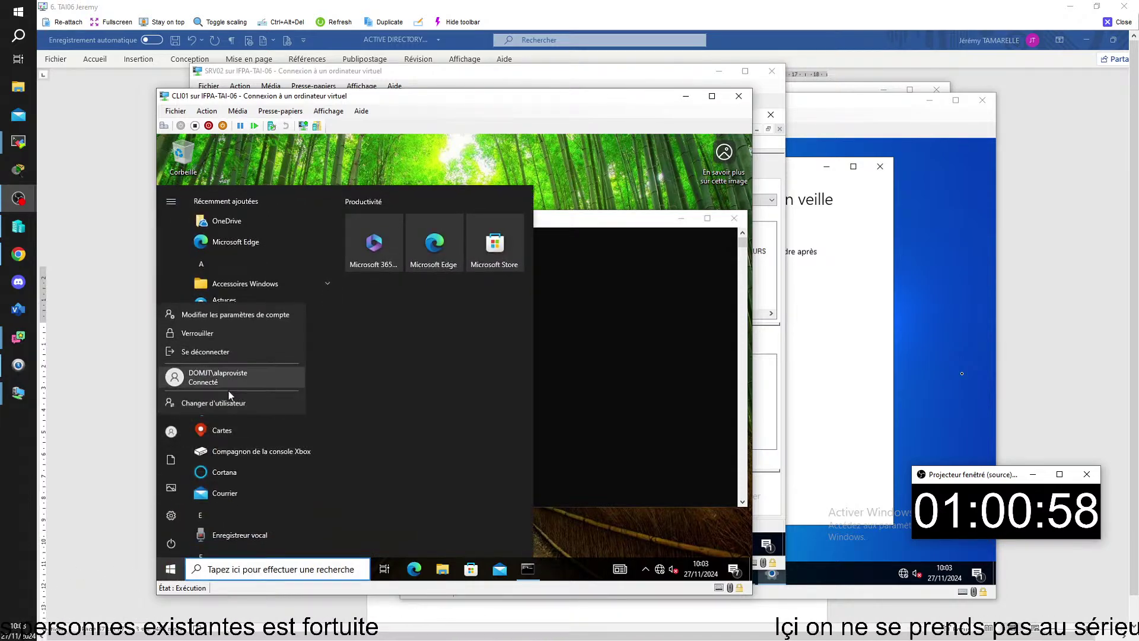
click(244, 355)
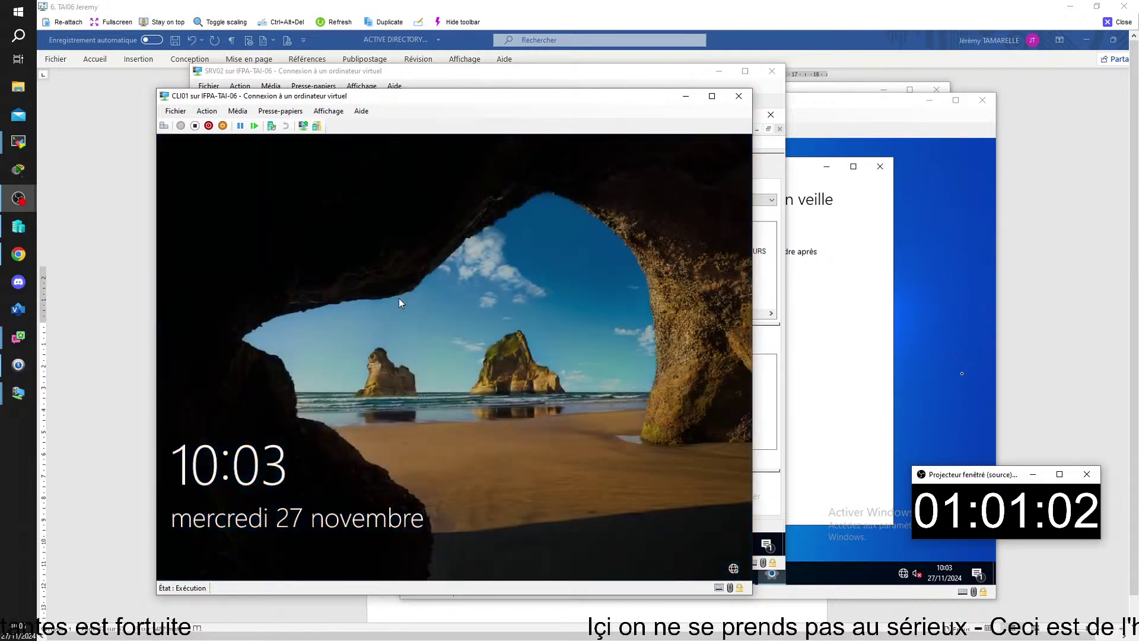
click(399, 303)
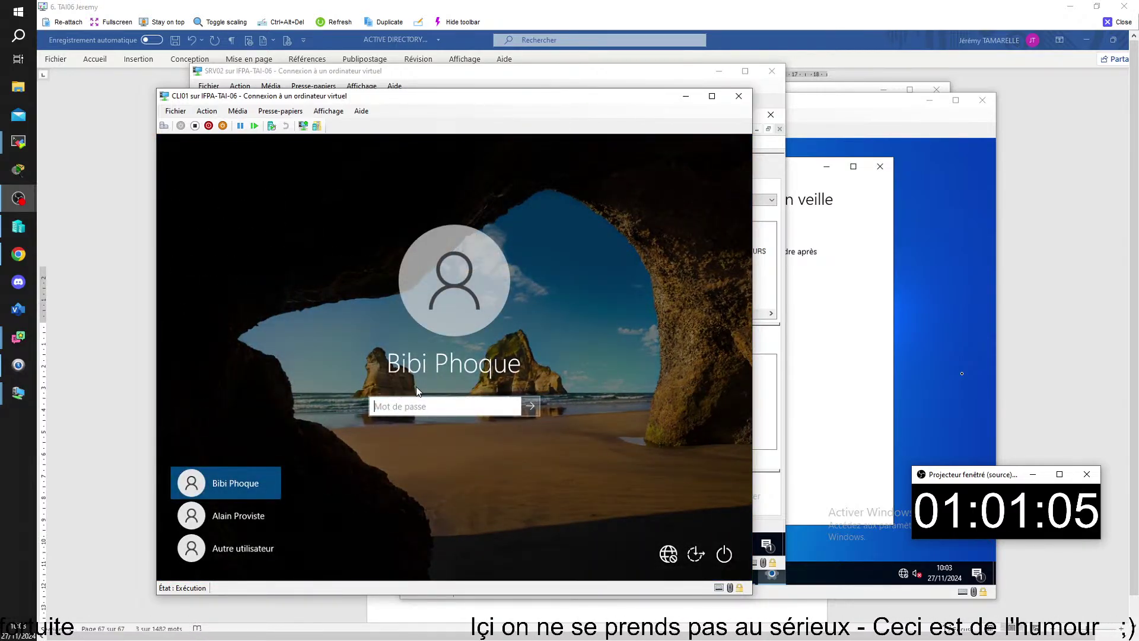
text(0rd)
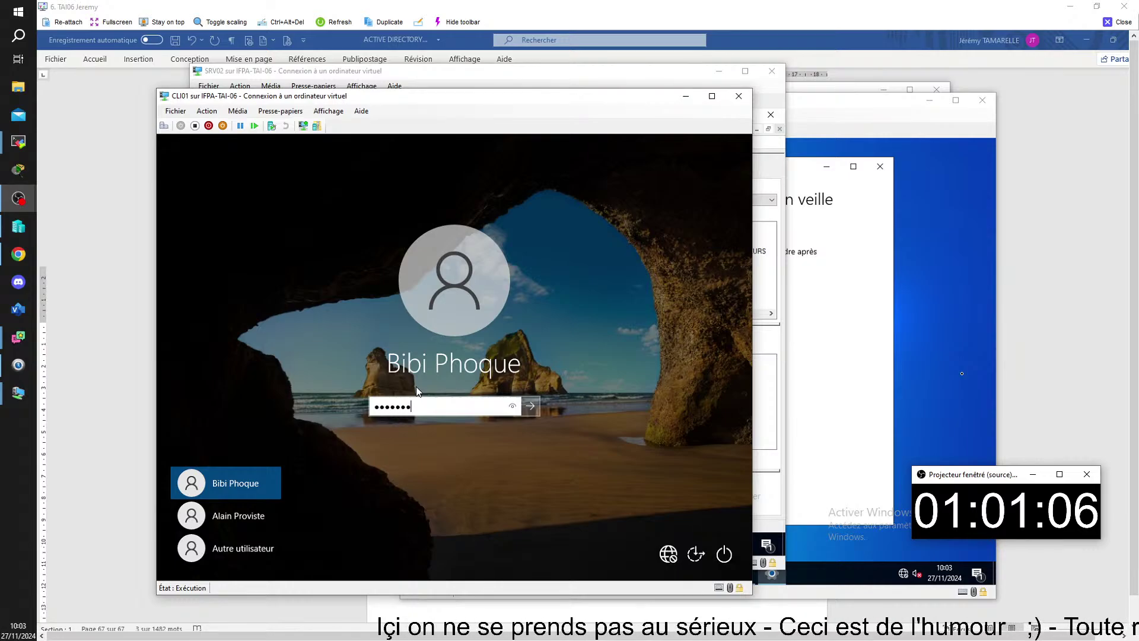
key(Return)
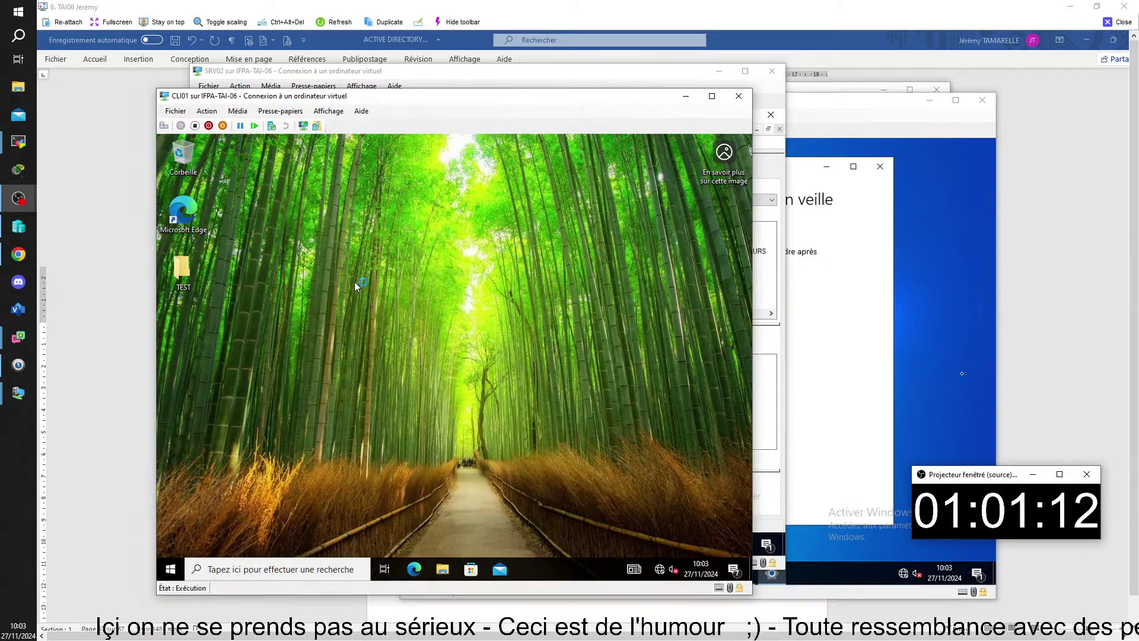
- Check that Alimentation et mise en veille shows screen-off locked at Jamais, then close the CLI01 viewer
right_click(320, 237)
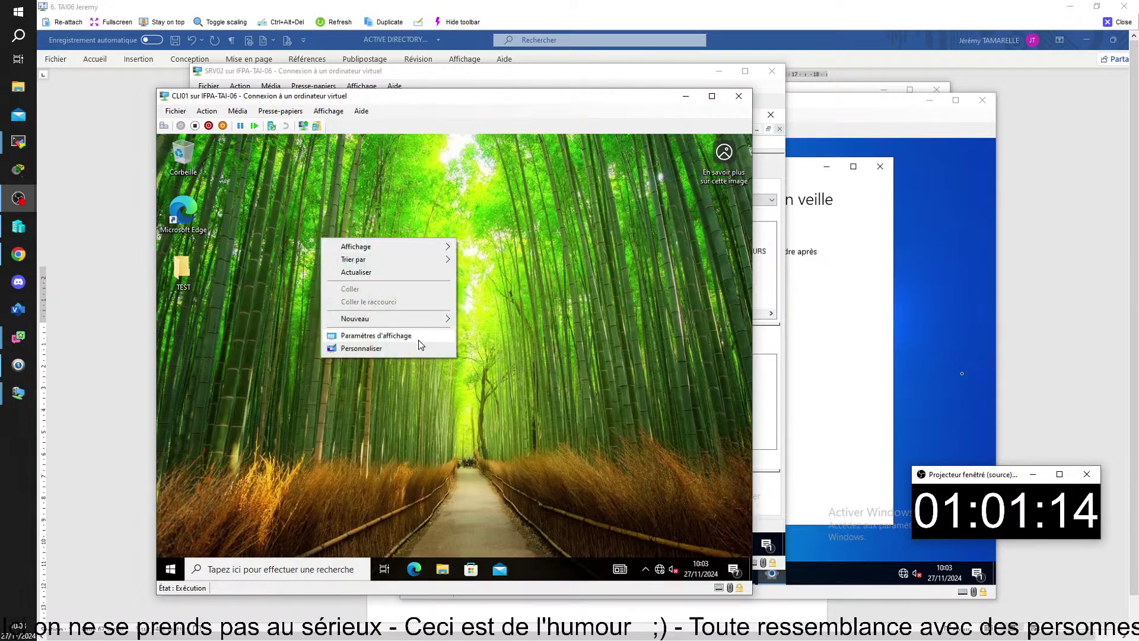
click(373, 335)
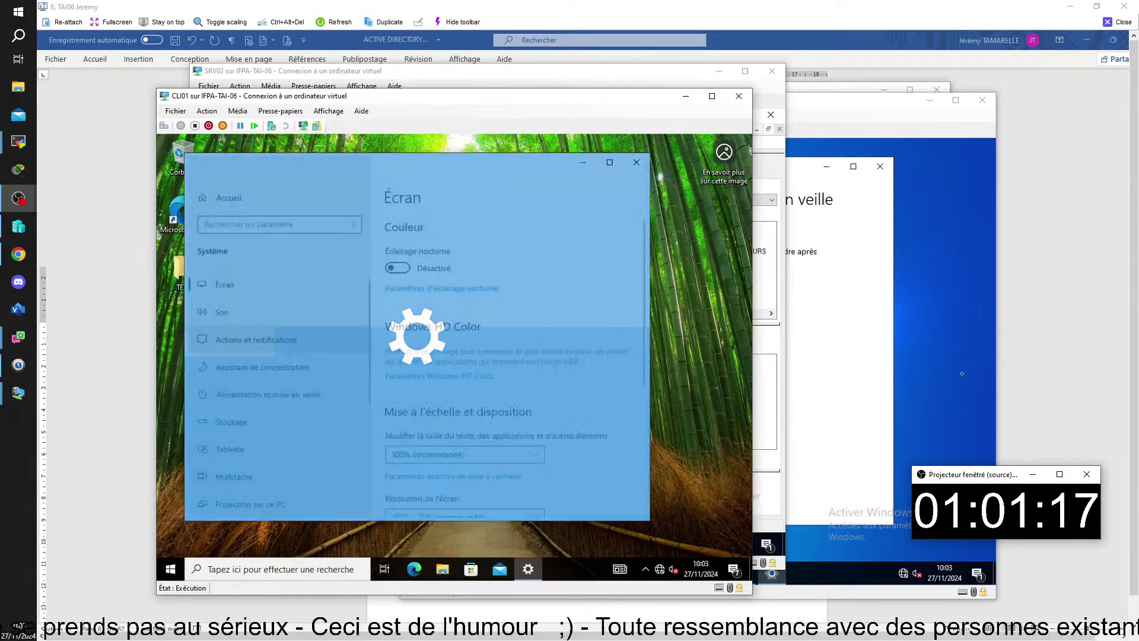
click(250, 396)
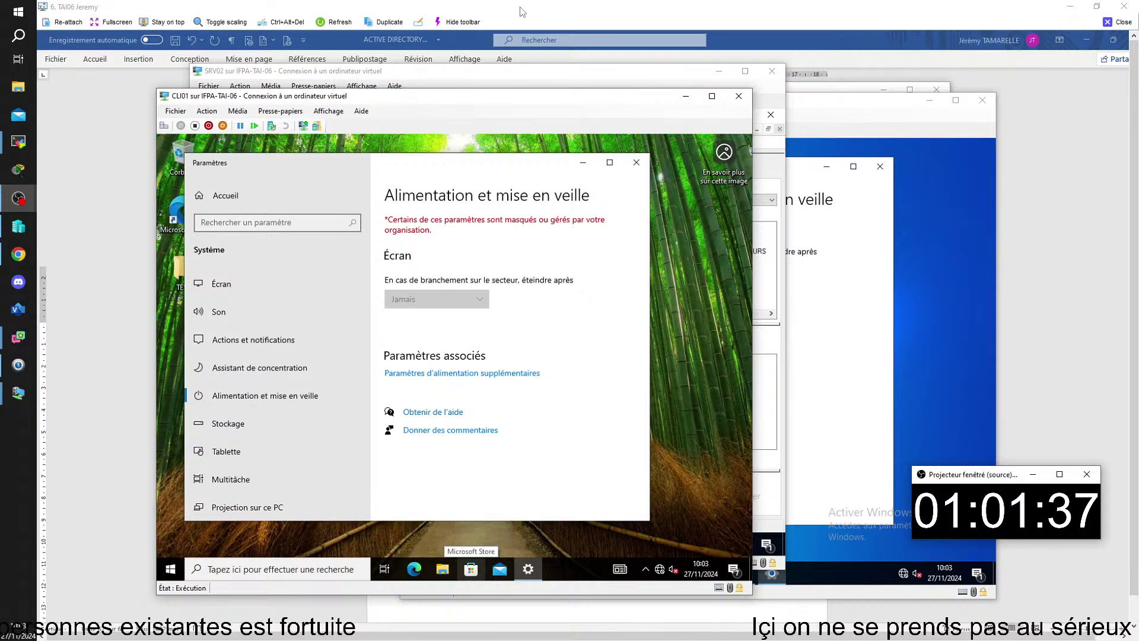
click(626, 9)
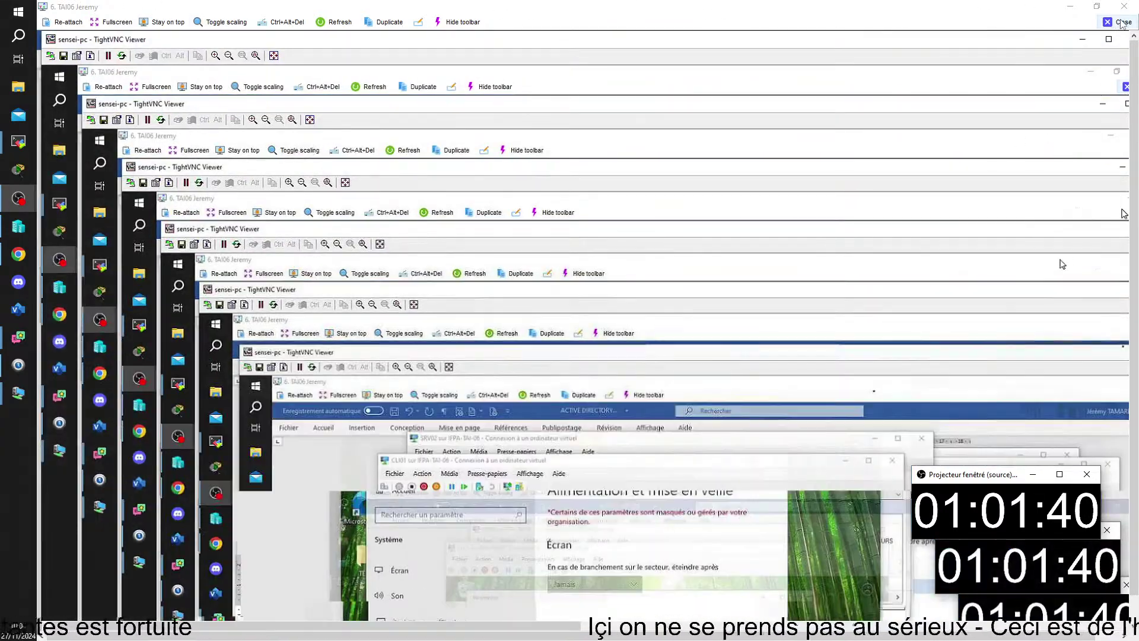
click(1118, 22)
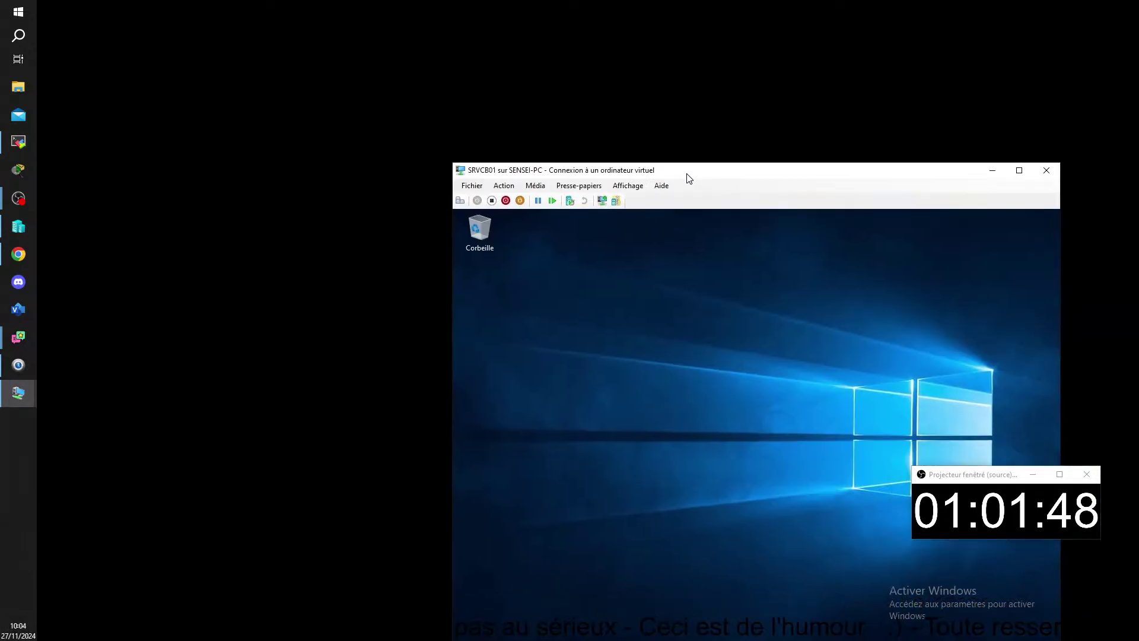
- Bring back the Group Policy editor on SRVCB01 and show the display power settings list
drag(683, 173, 380, 50)
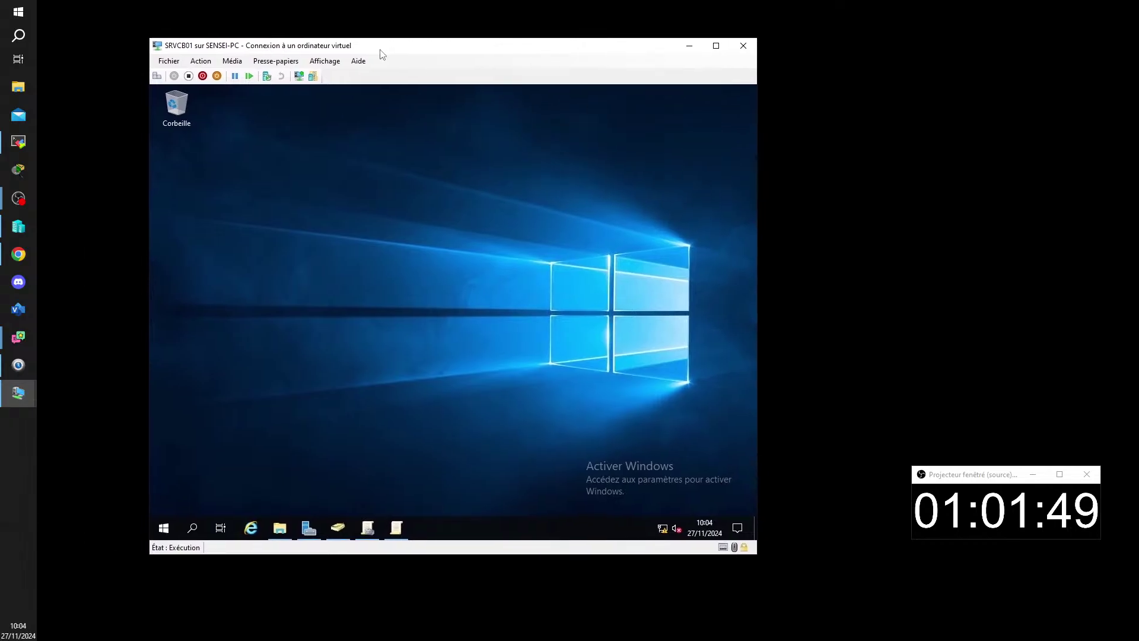
click(396, 527)
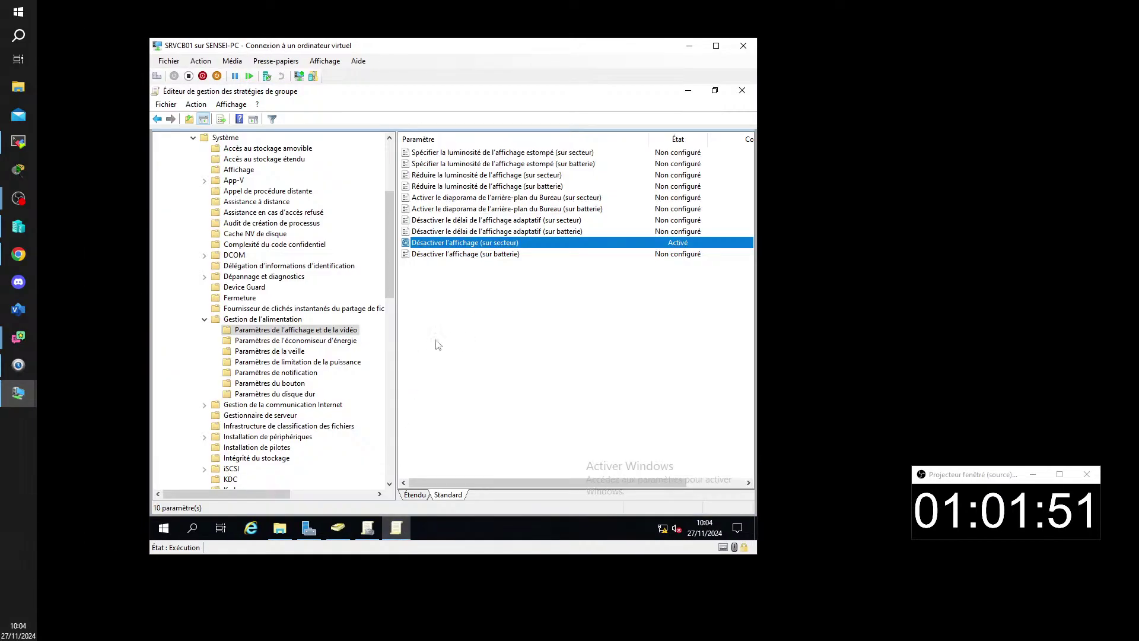
scroll(350, 290, up, 5)
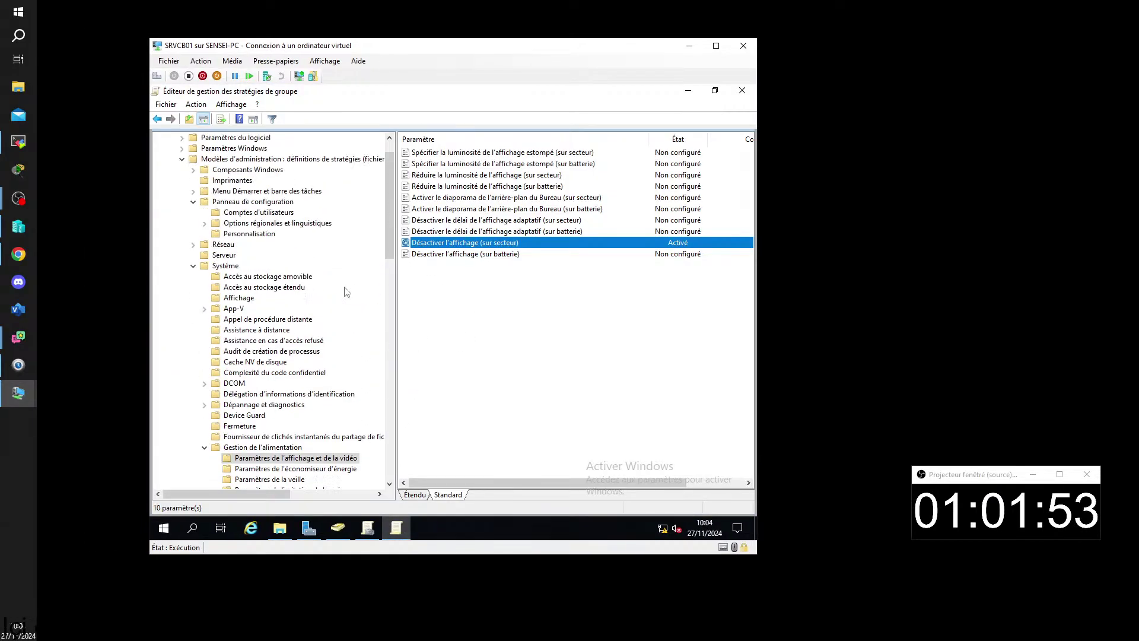
click(194, 235)
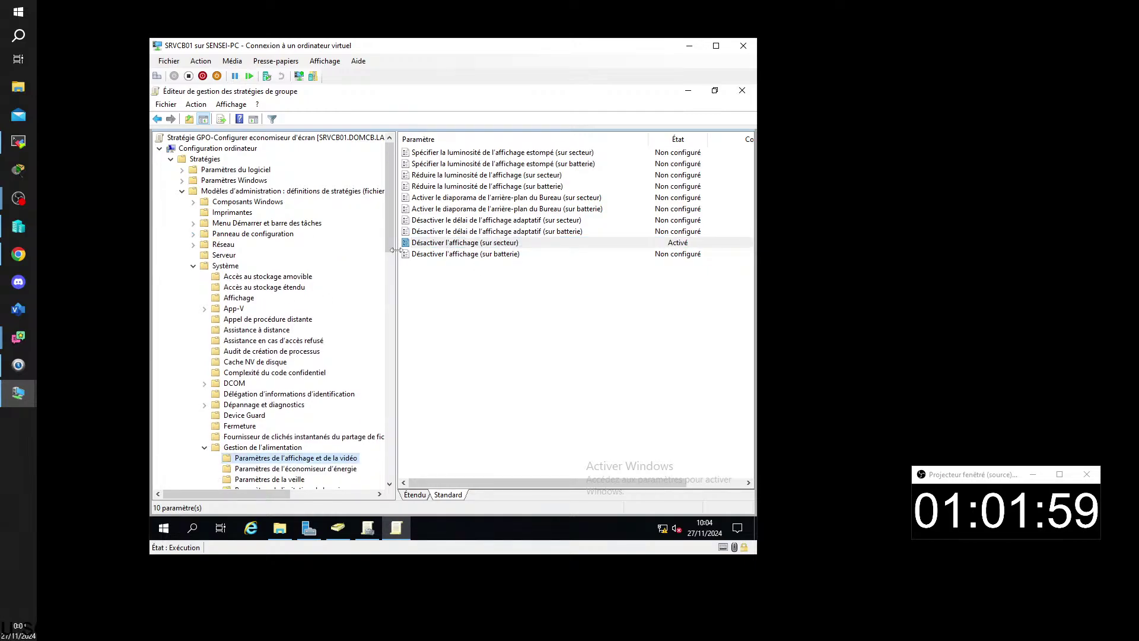
drag(394, 250, 369, 249)
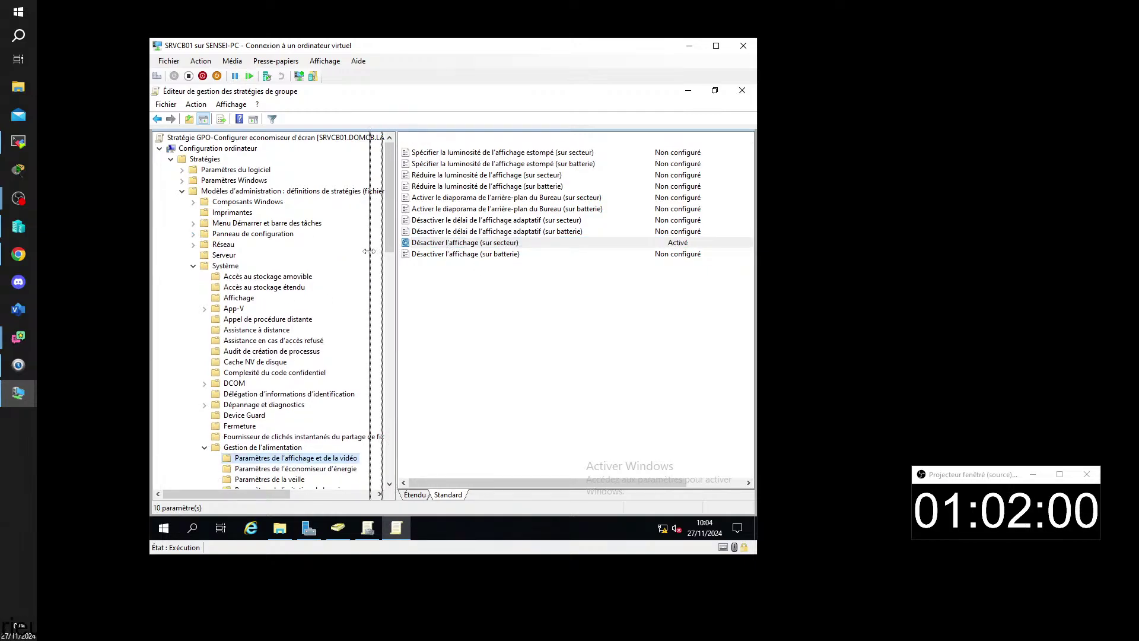
- Confirm Désactiver l'affichage (sur secteur) stays Activé at 0 seconds, then close the editor
double_click(425, 244)
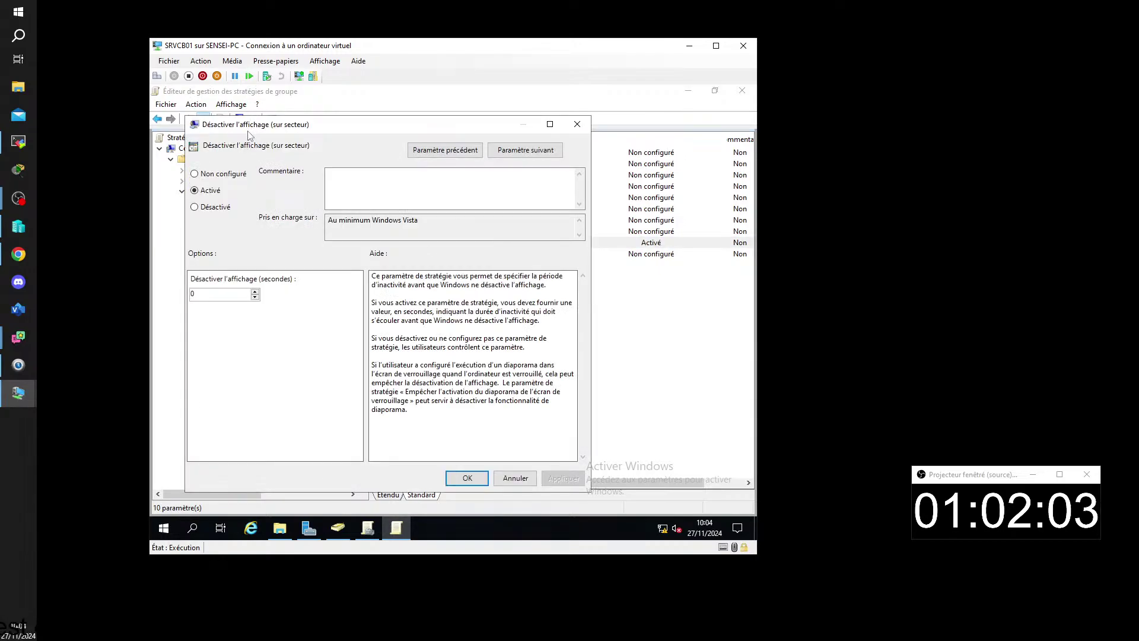
drag(248, 135, 446, 135)
drag(560, 136, 386, 128)
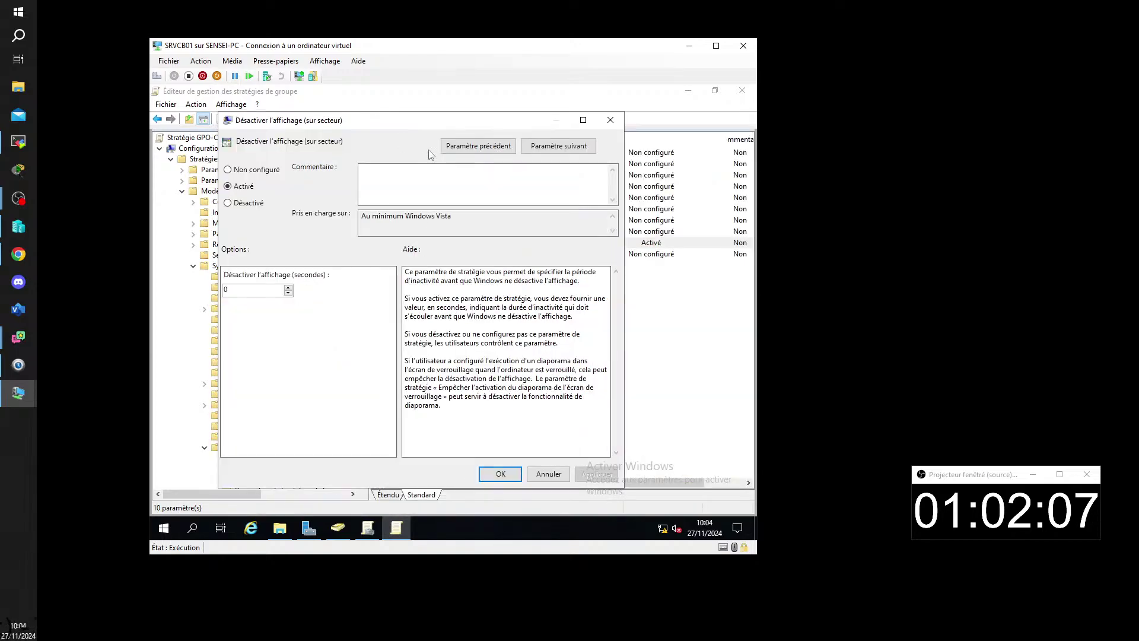
click(501, 474)
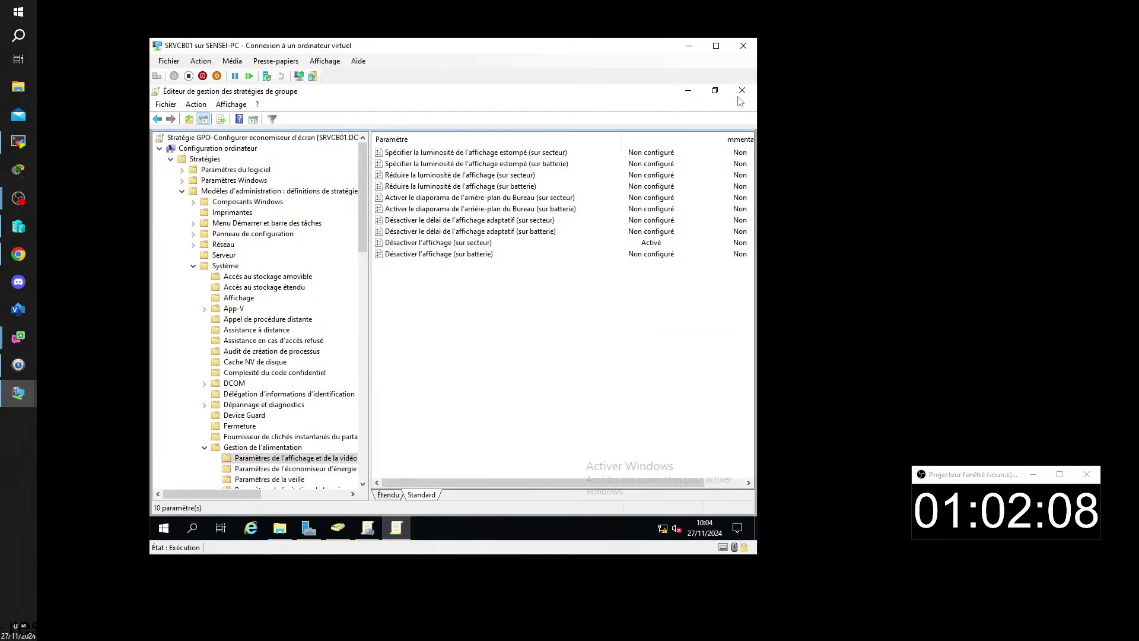
click(741, 91)
click(368, 528)
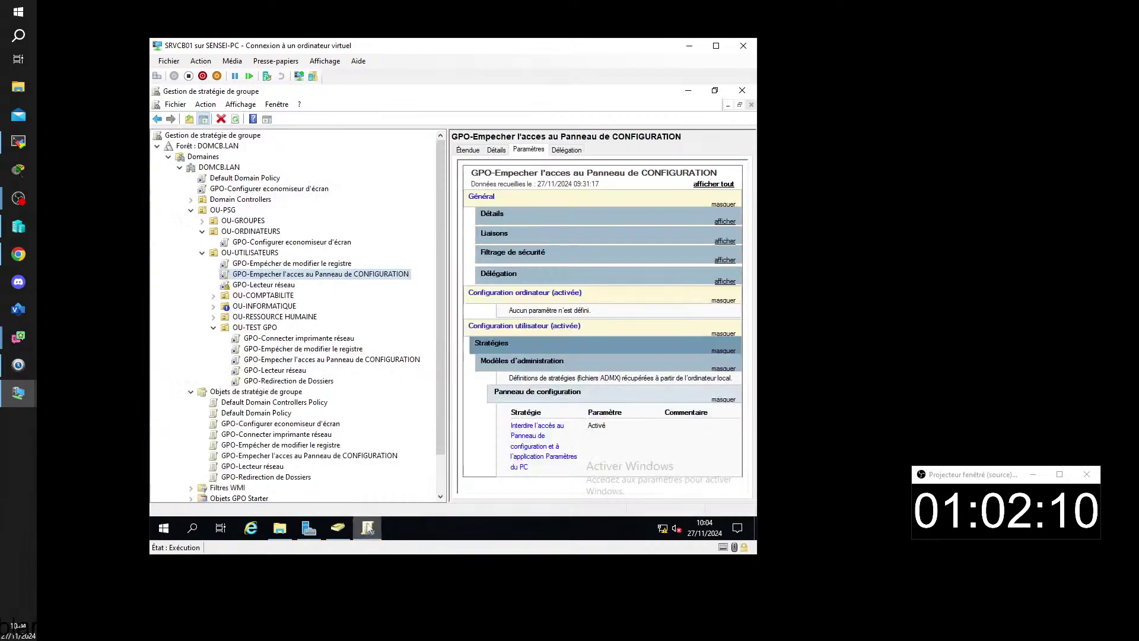
- Refresh the GPO-Configurer economiseur d'écran report and expand Modèles d'administration to show the display power setting
click(241, 188)
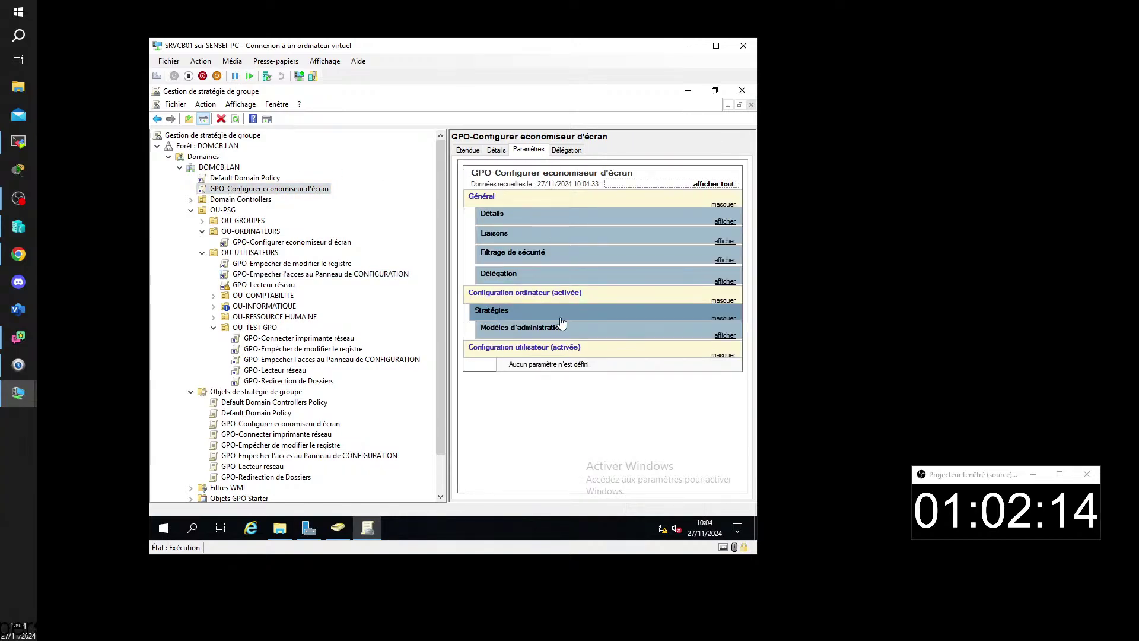
key(F5)
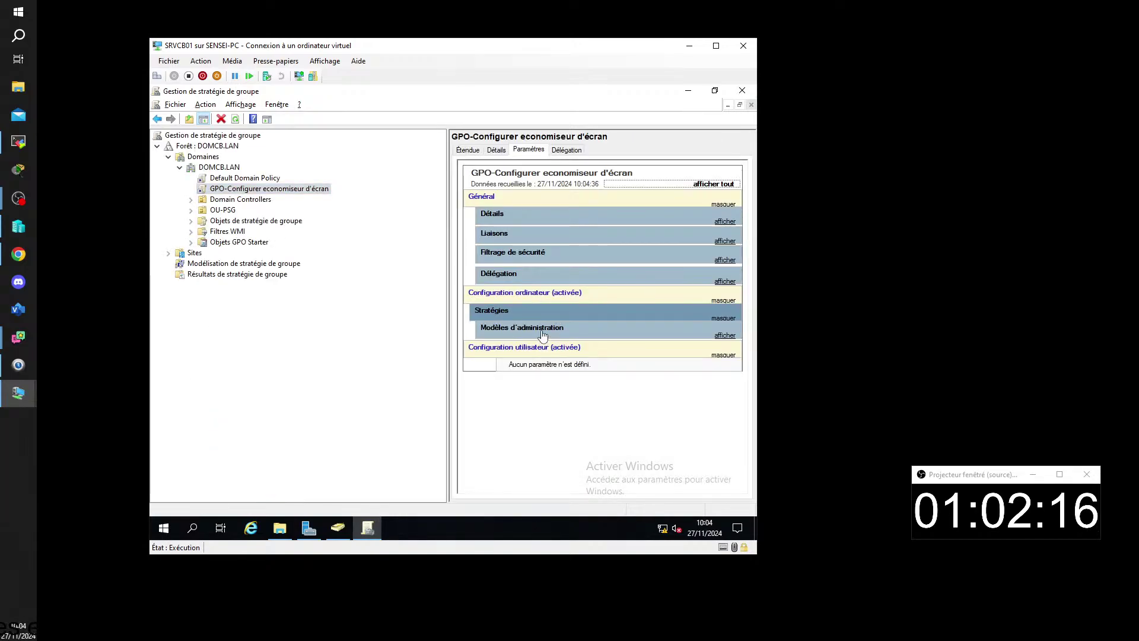
click(543, 334)
click(545, 365)
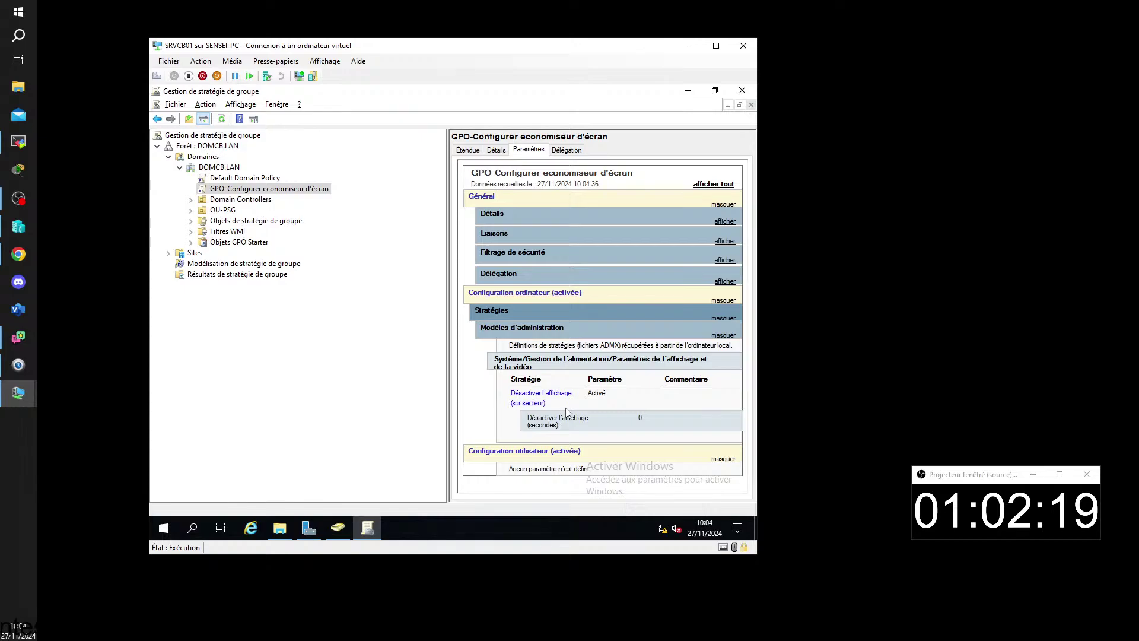
drag(450, 251, 346, 258)
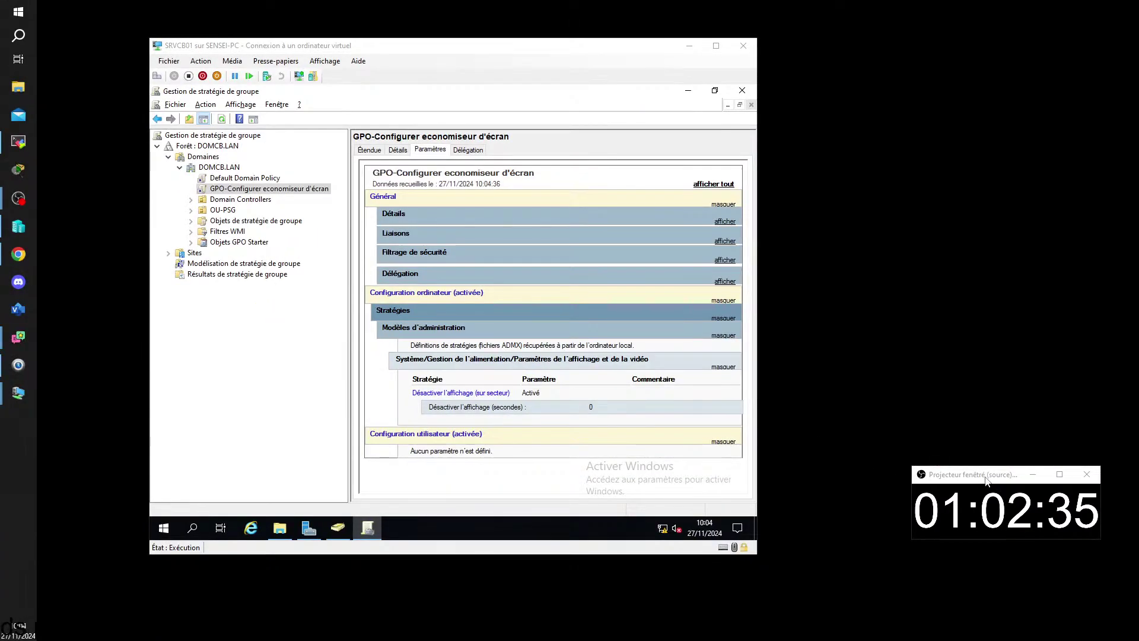
drag(987, 479, 142, 541)
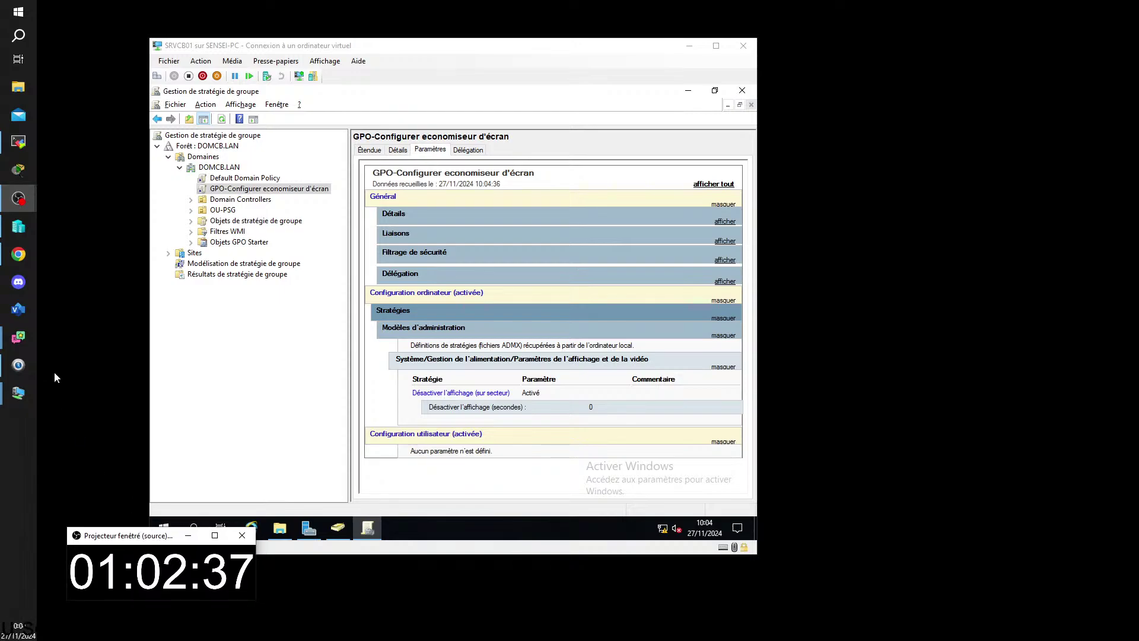
mouse_move(24, 197)
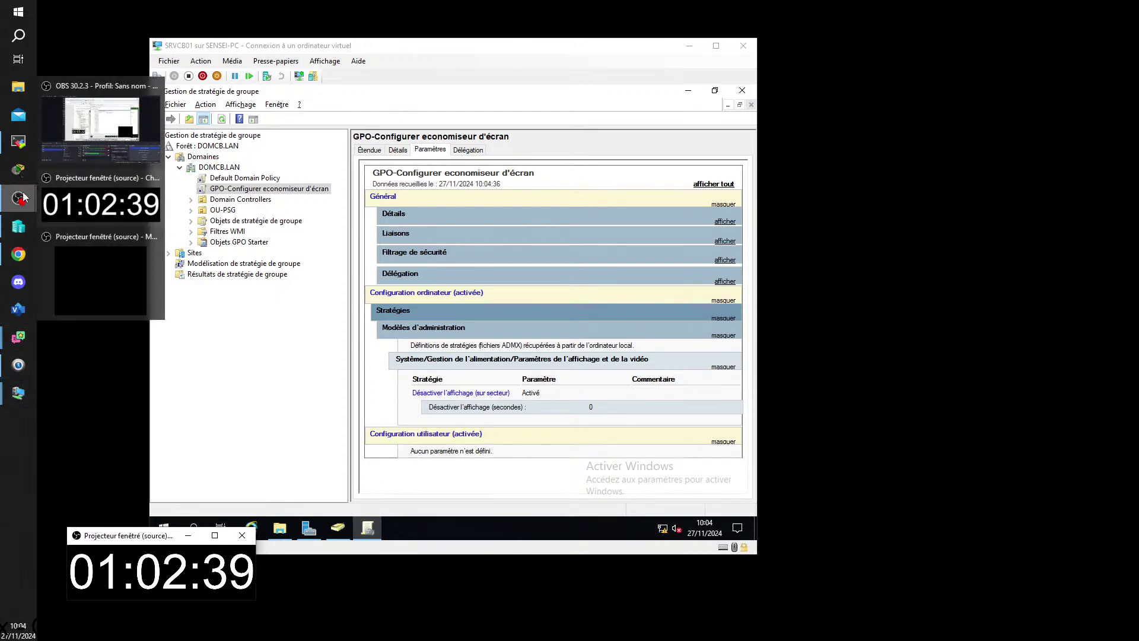
click(92, 295)
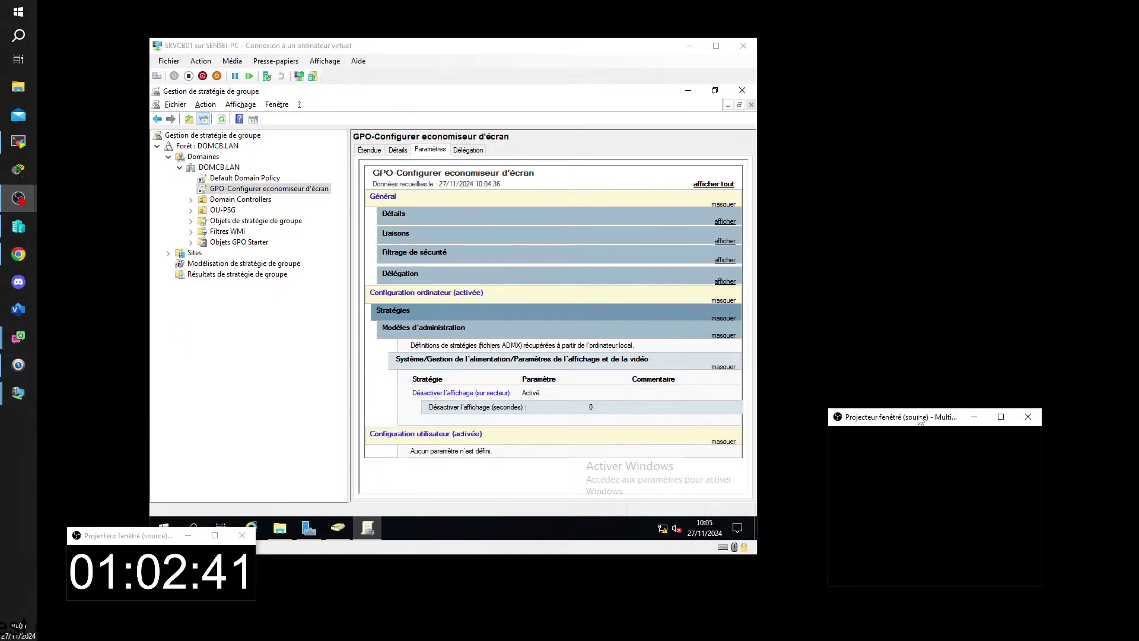
drag(918, 419, 156, 377)
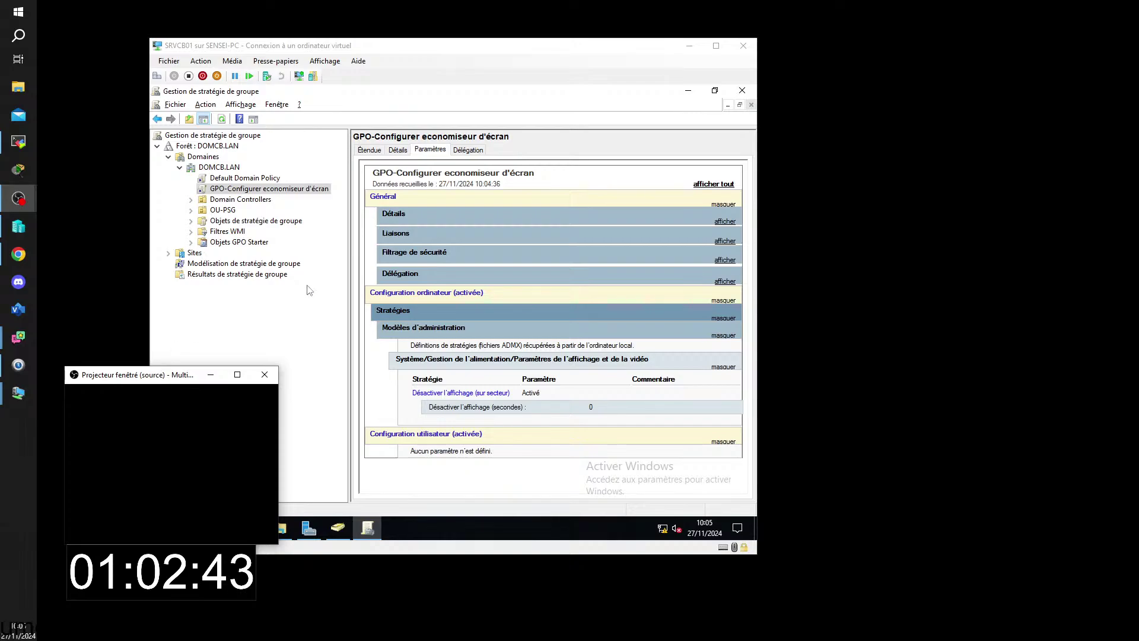
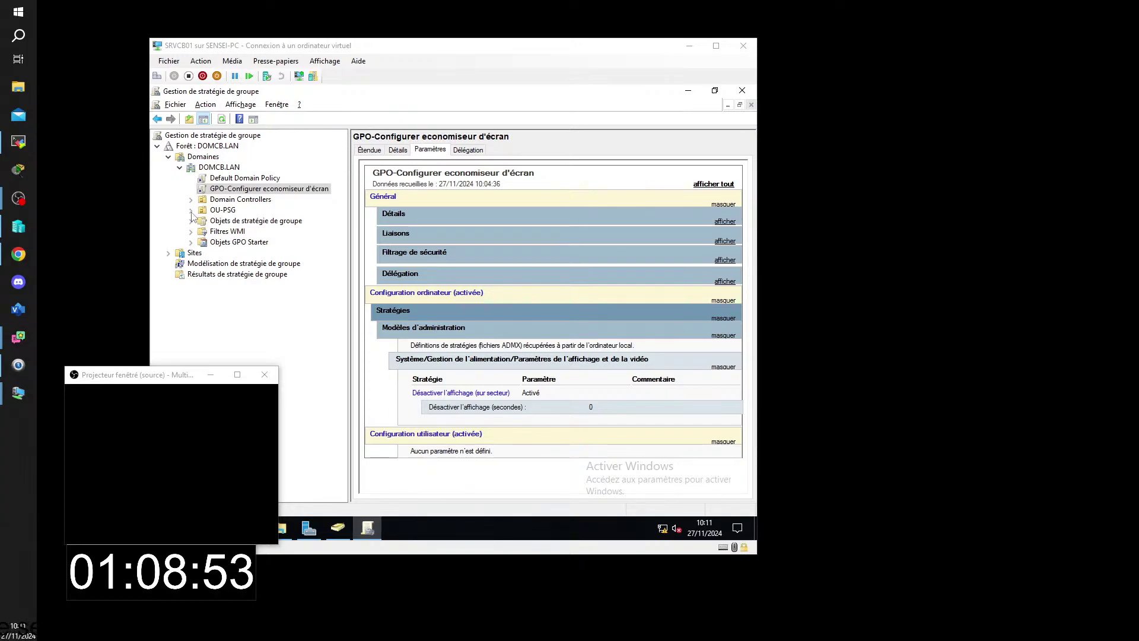
- Expand OU-PSG and show OU-ORDINATEURS with its linked GPO-Configurer economiseur d'écran
click(190, 210)
double_click(251, 231)
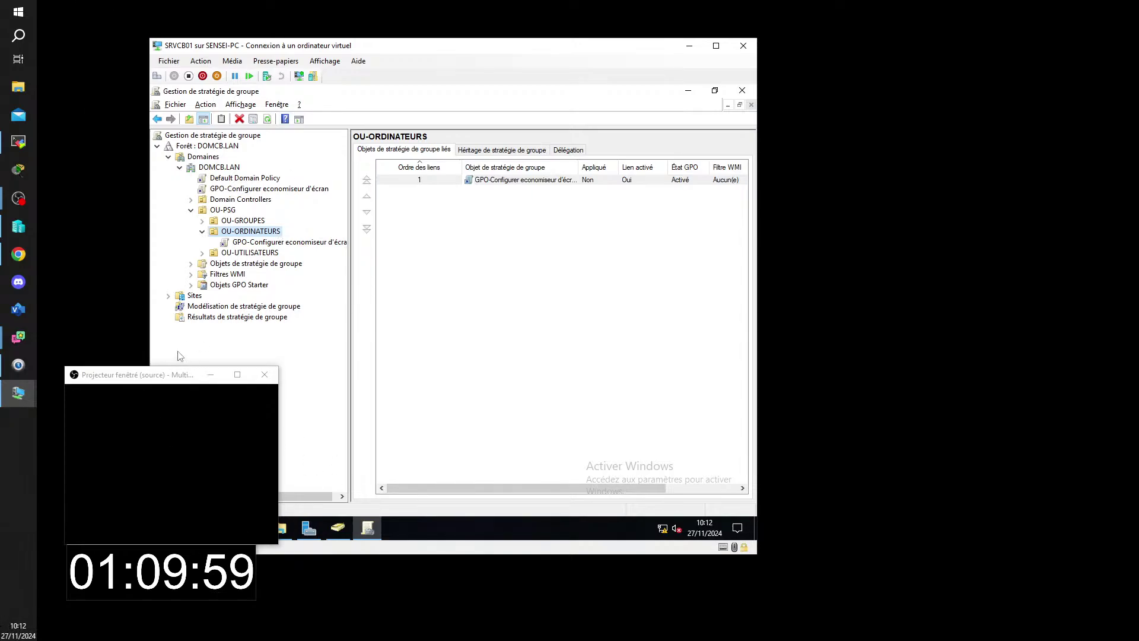
right_click(229, 232)
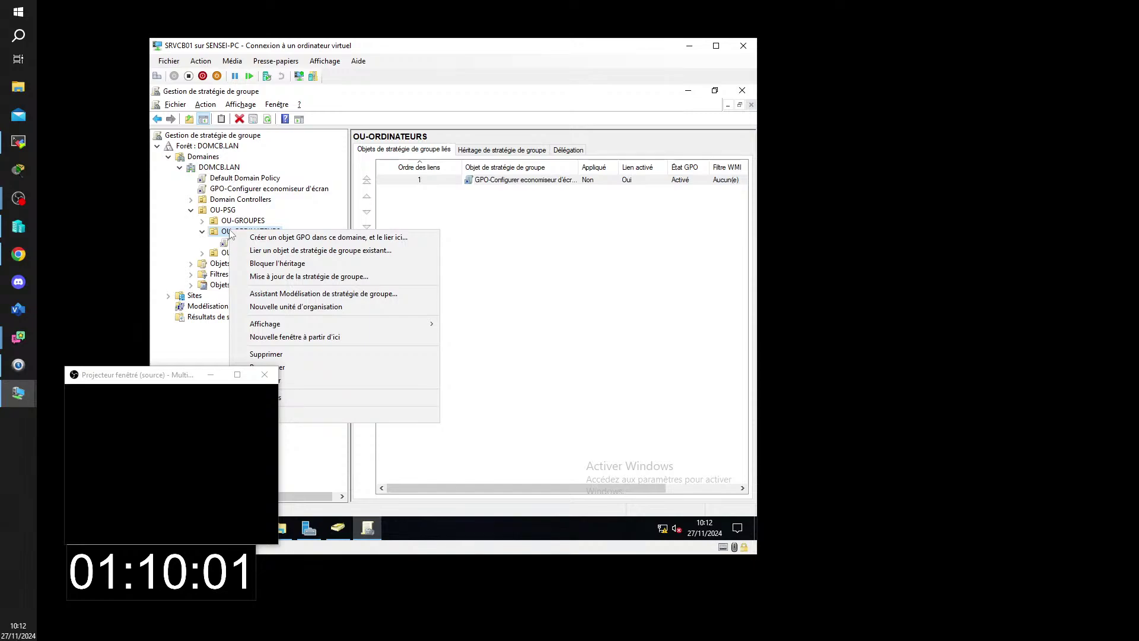
click(172, 272)
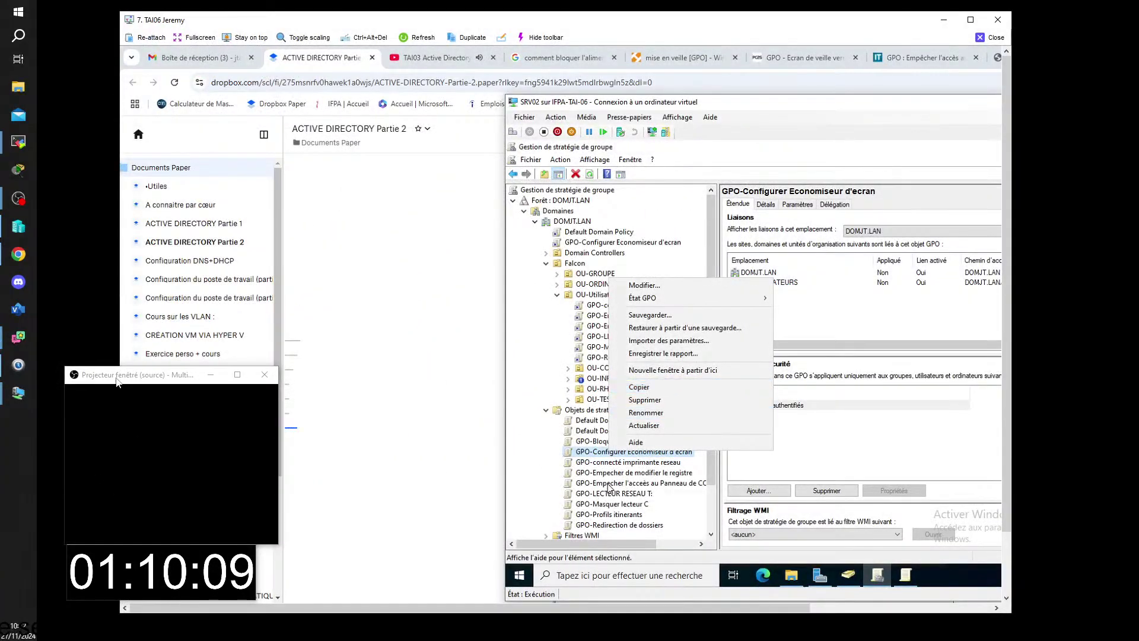
- Copy the GPO-Configurer Economiseur d'ecran policy
mouse_move(118, 382)
mouse_down()
mouse_move(286, 477)
mouse_move(124, 474)
mouse_move(124, 515)
mouse_move(121, 365)
mouse_up()
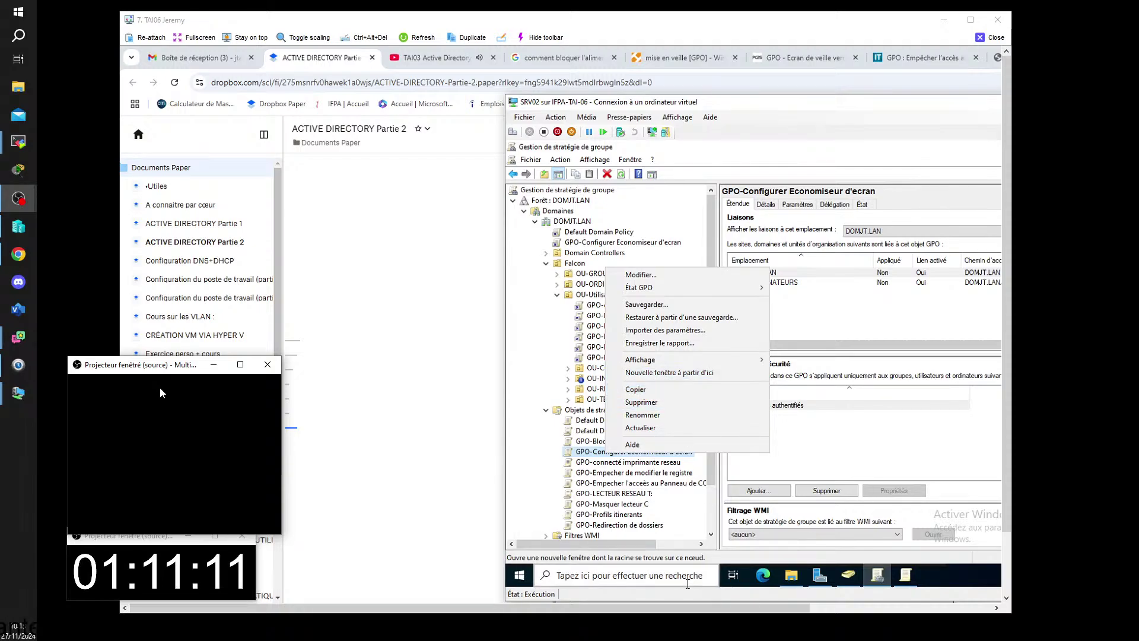
click(632, 391)
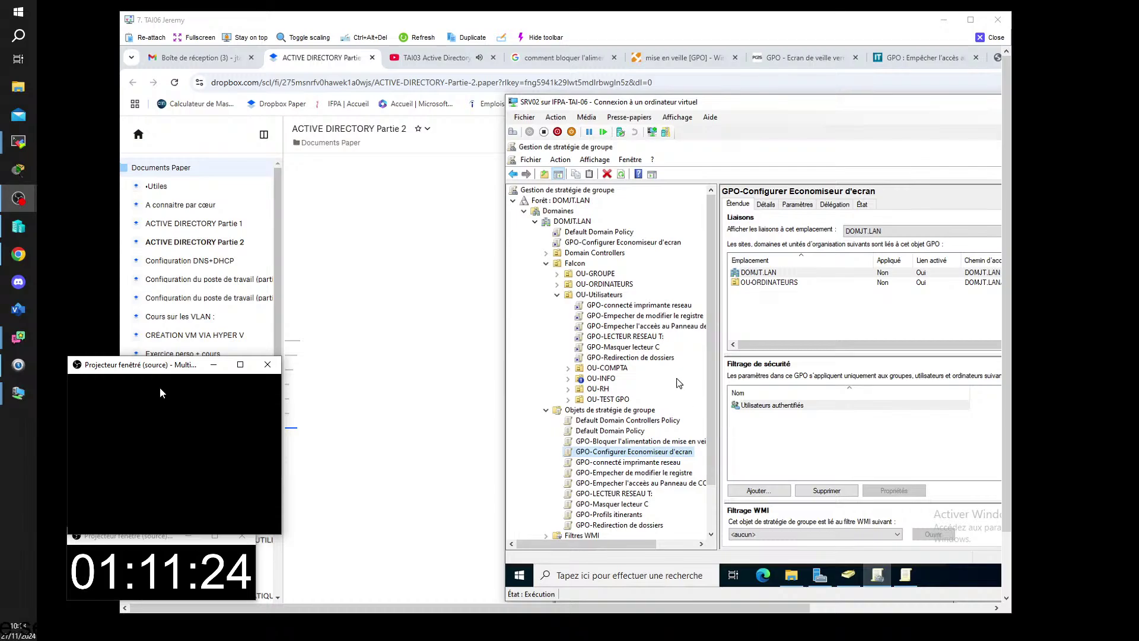
- Create a new GPO named TEST in the DOMJT.LAN Group Policy Objects container
click(616, 286)
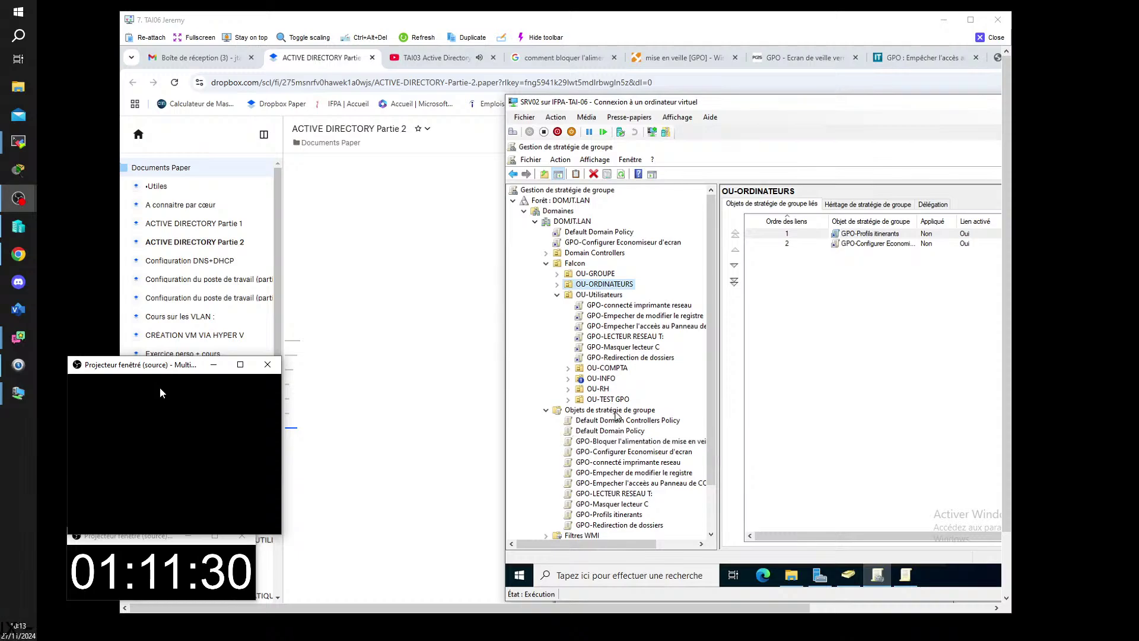
click(615, 411)
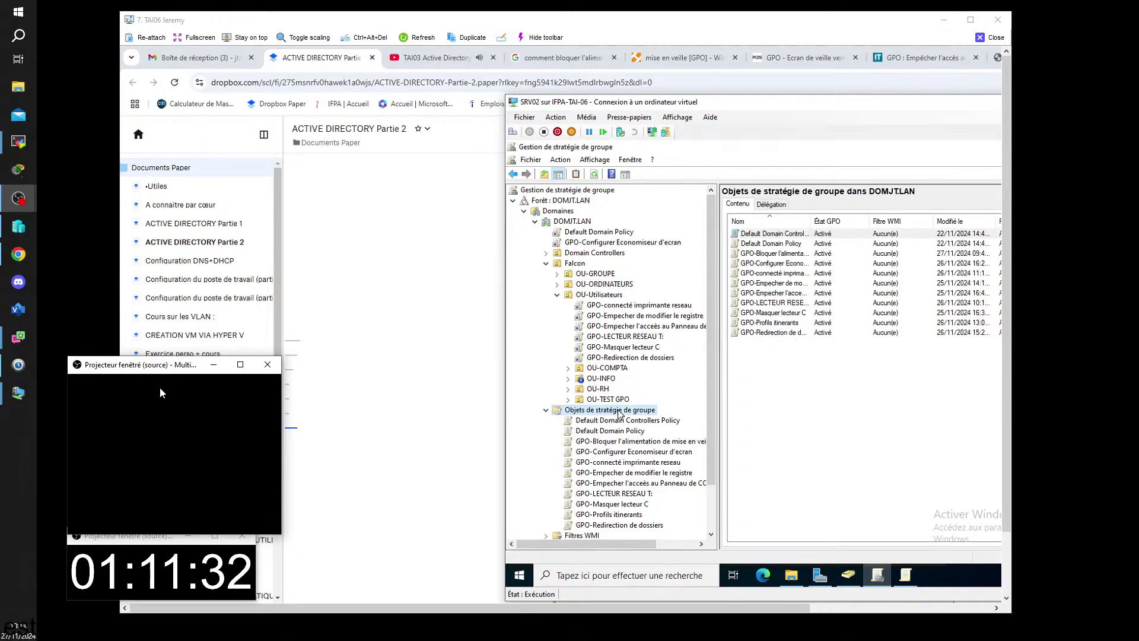
right_click(618, 412)
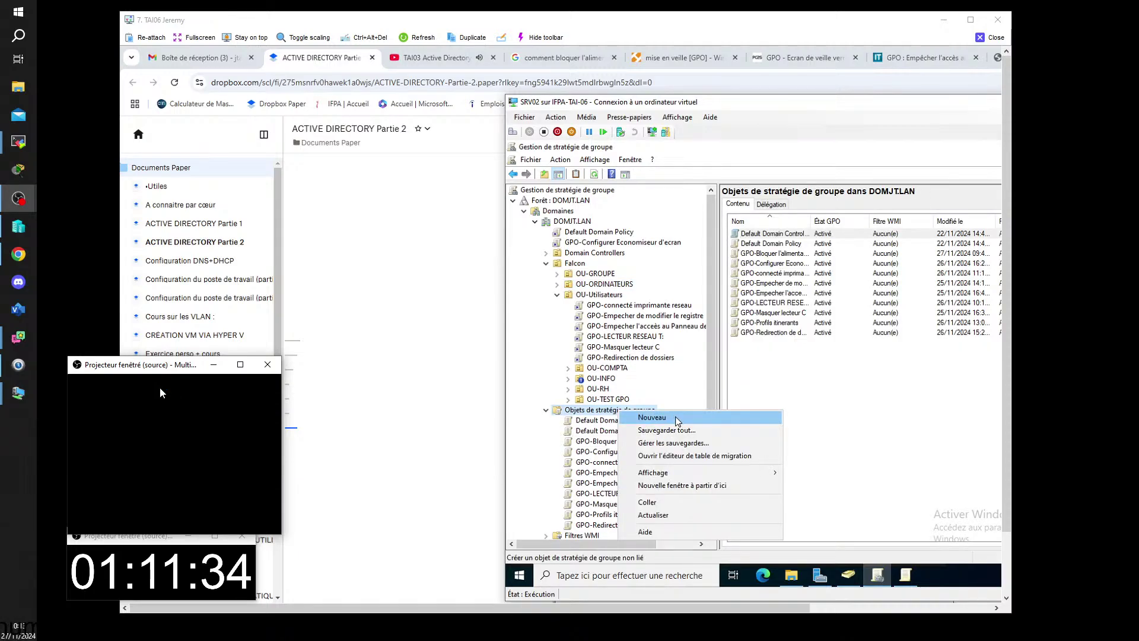
click(676, 419)
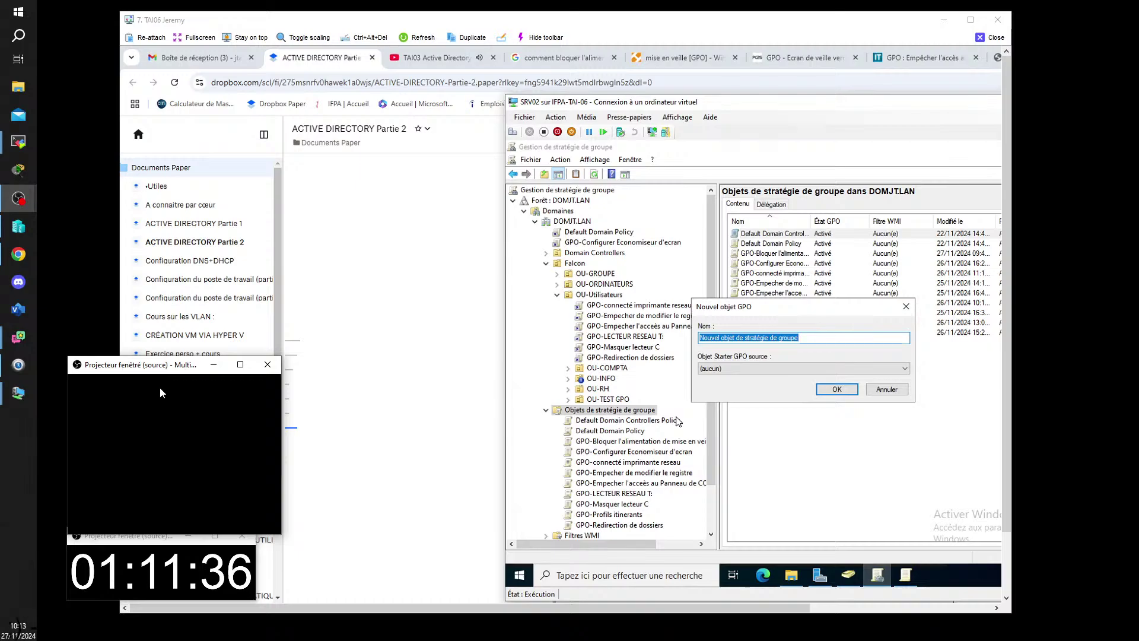
text(TE)
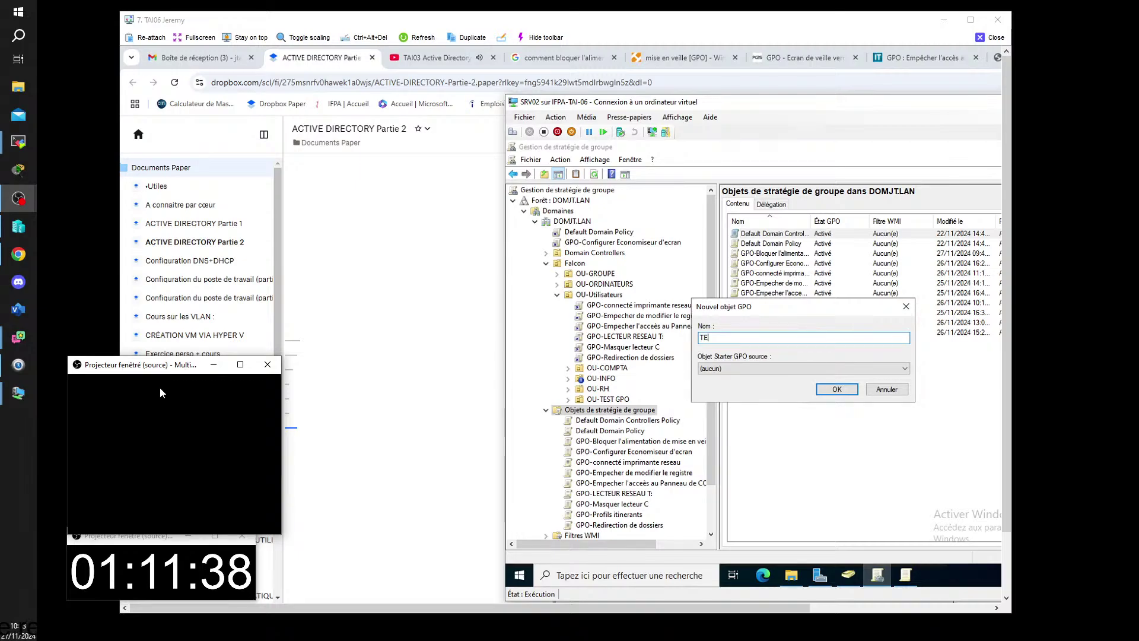
text(ST)
key(Return)
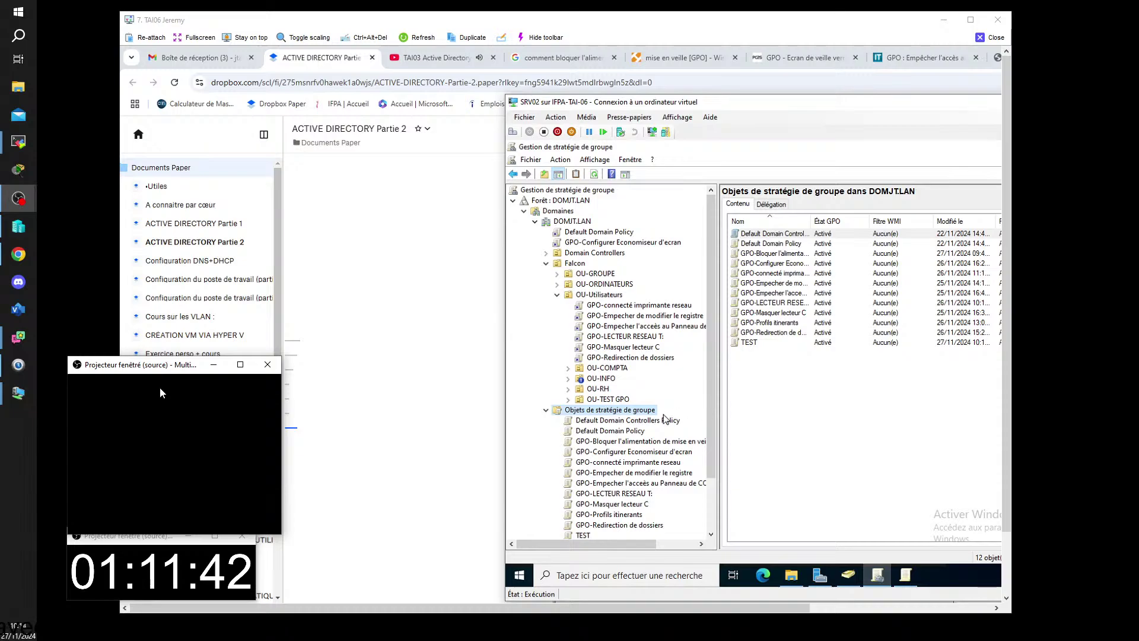
right_click(581, 535)
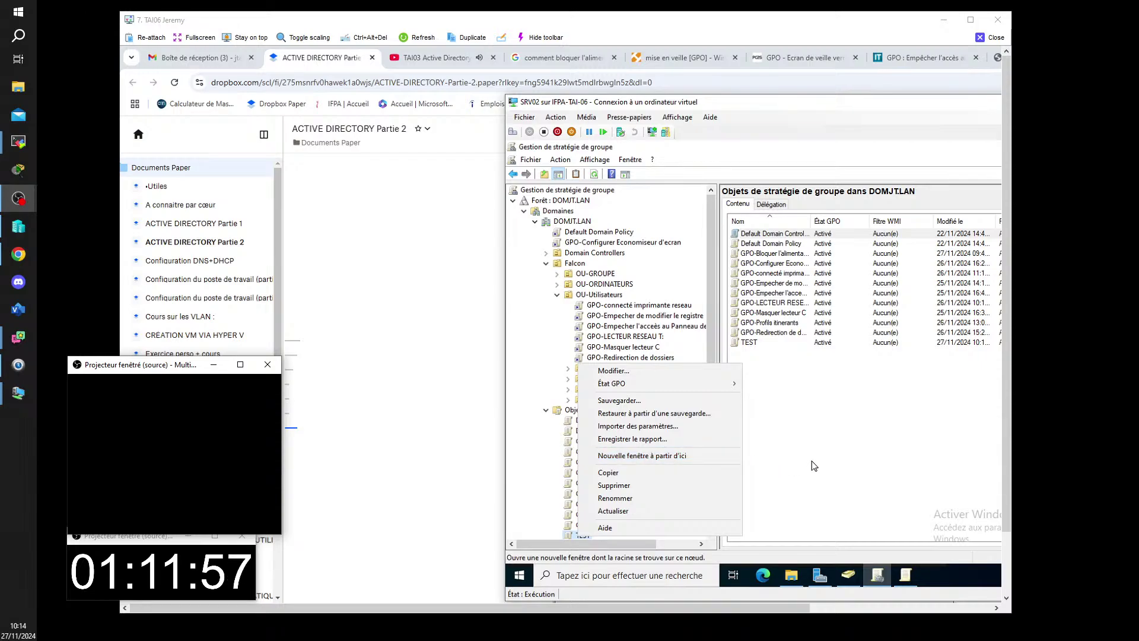
- On SRVCB01, list the DOMCB.LAN domain's Group Policy Objects
mouse_move(9, 399)
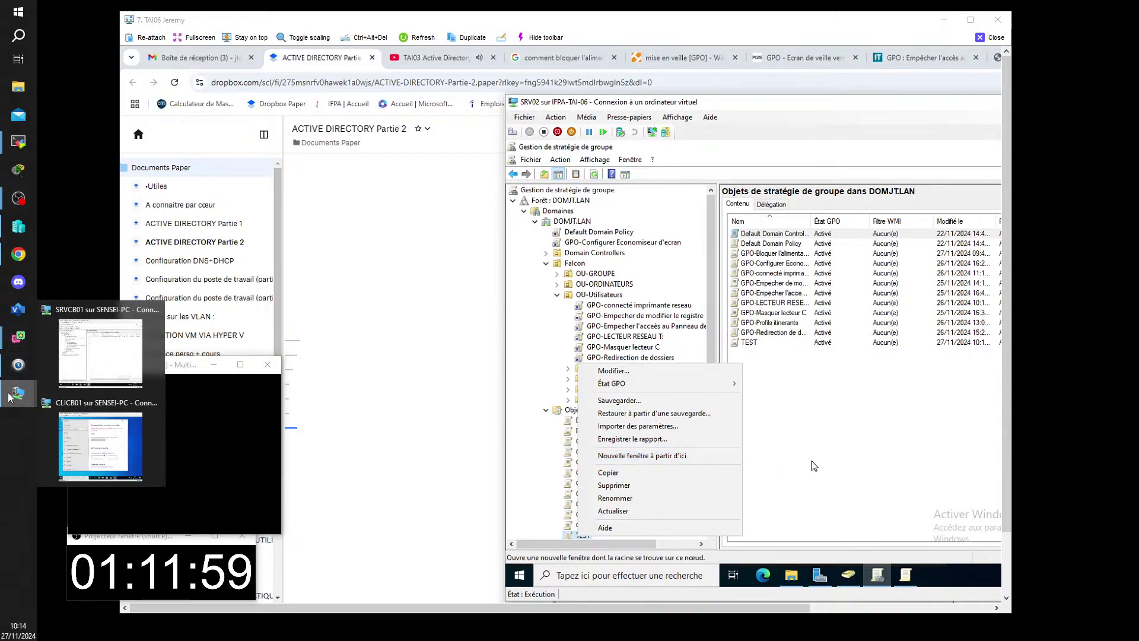
click(102, 336)
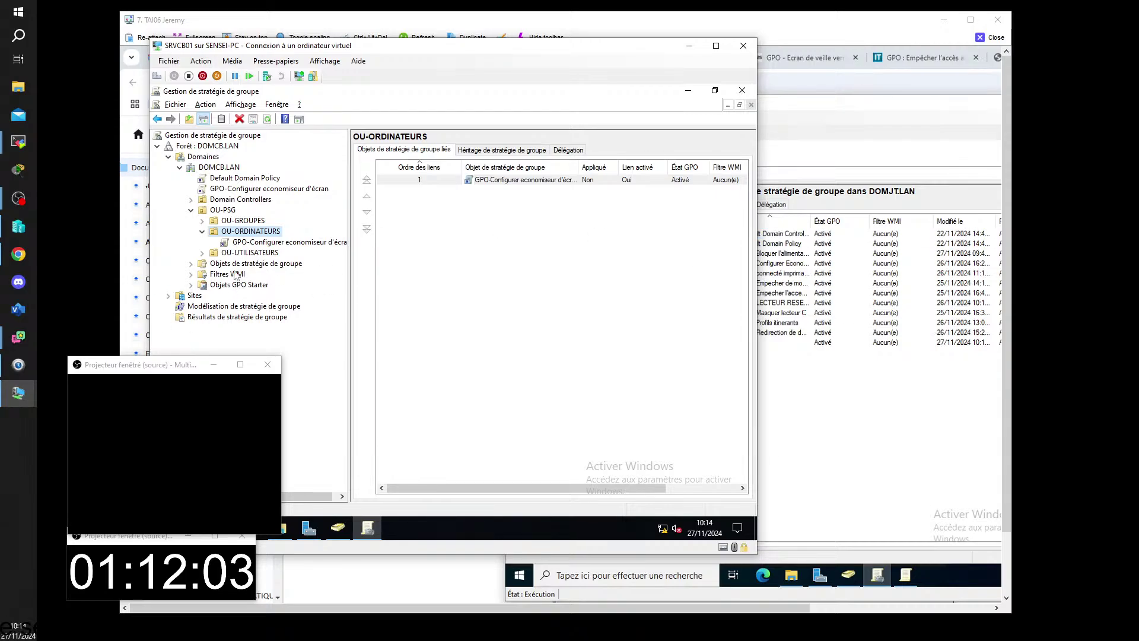
double_click(241, 264)
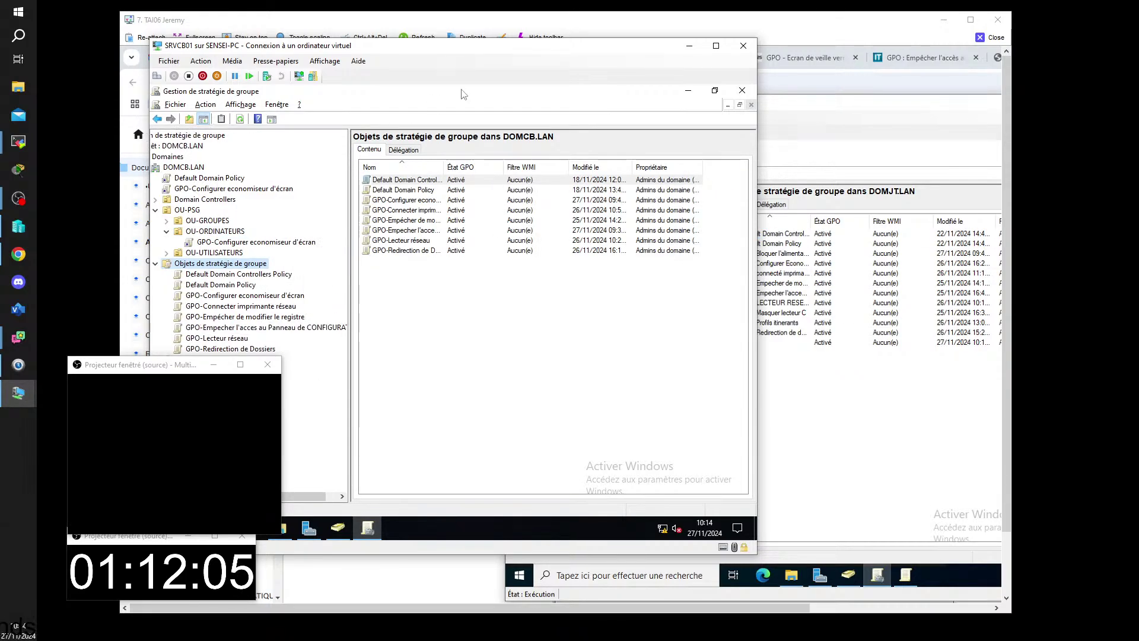
drag(462, 45, 716, 24)
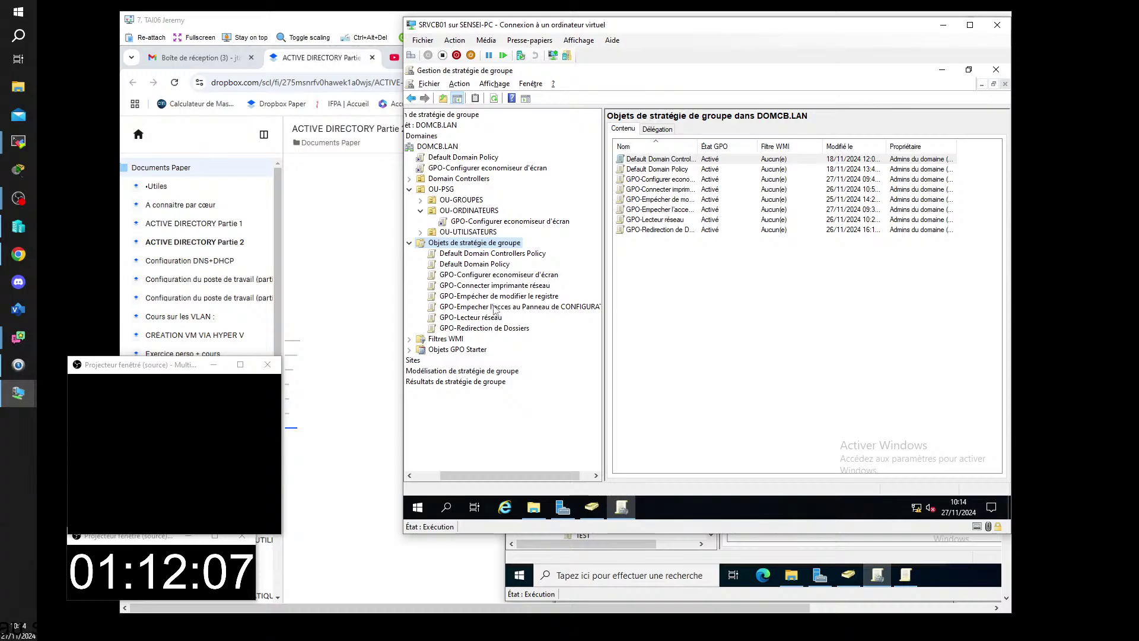
- Copy GPO-Connecter imprimante réseau and paste it into Objets de stratégie de groupe with default permissions
click(480, 285)
right_click(492, 286)
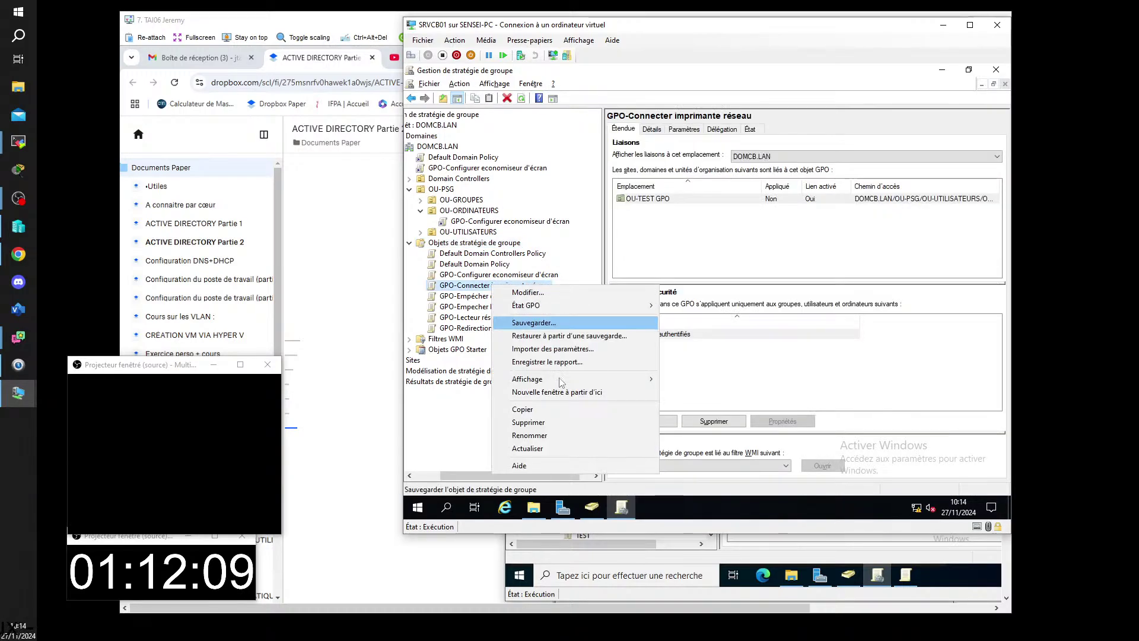
click(522, 409)
right_click(459, 245)
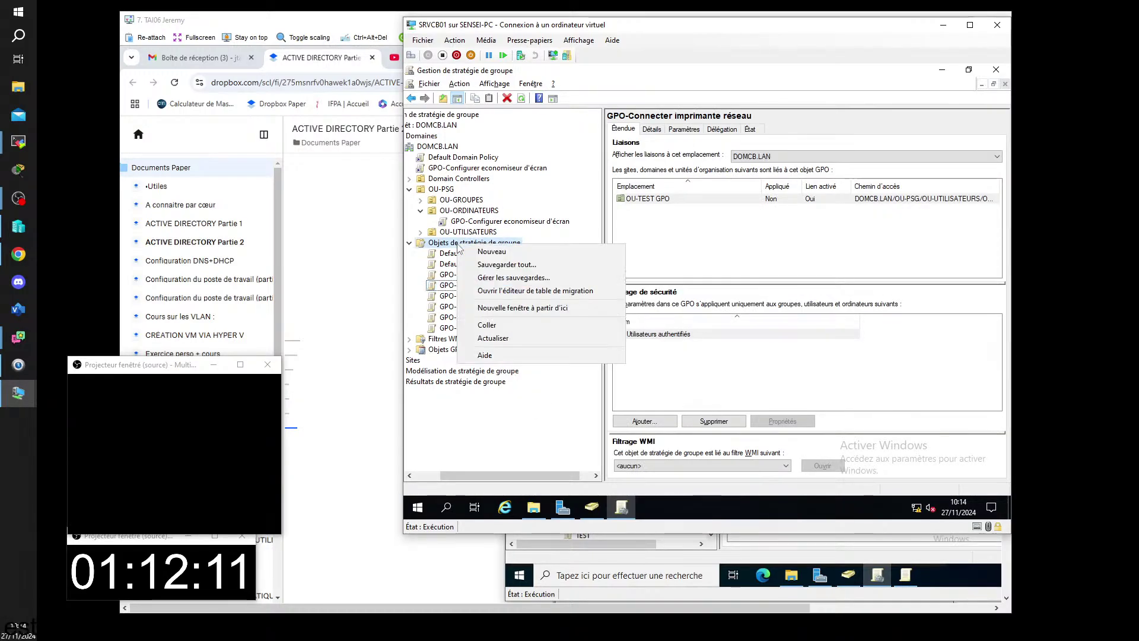
click(485, 325)
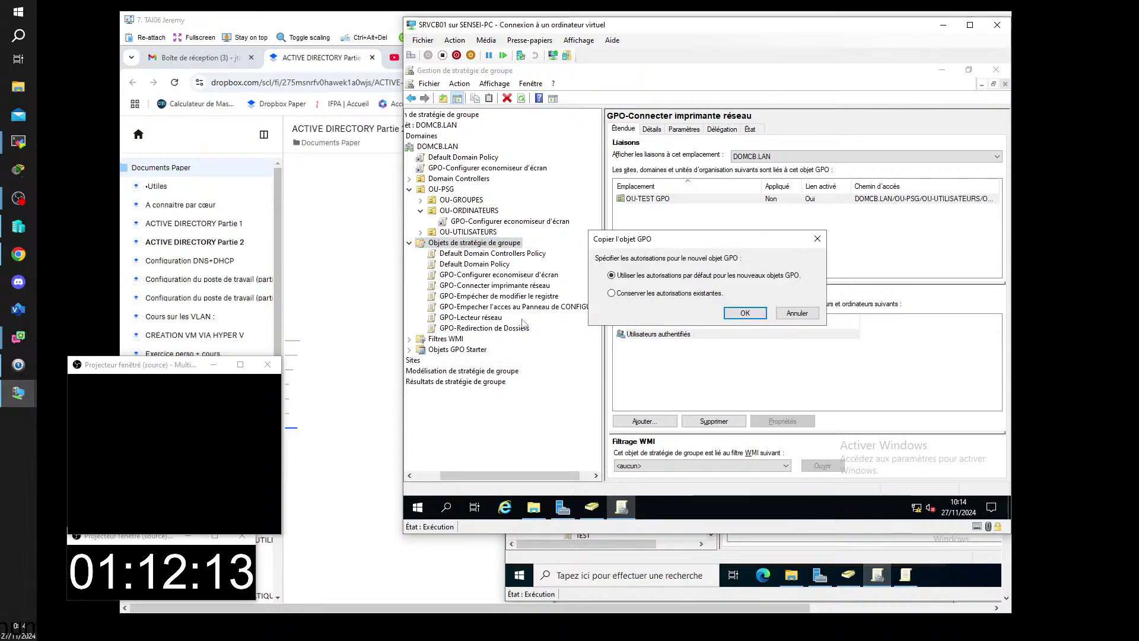
click(745, 312)
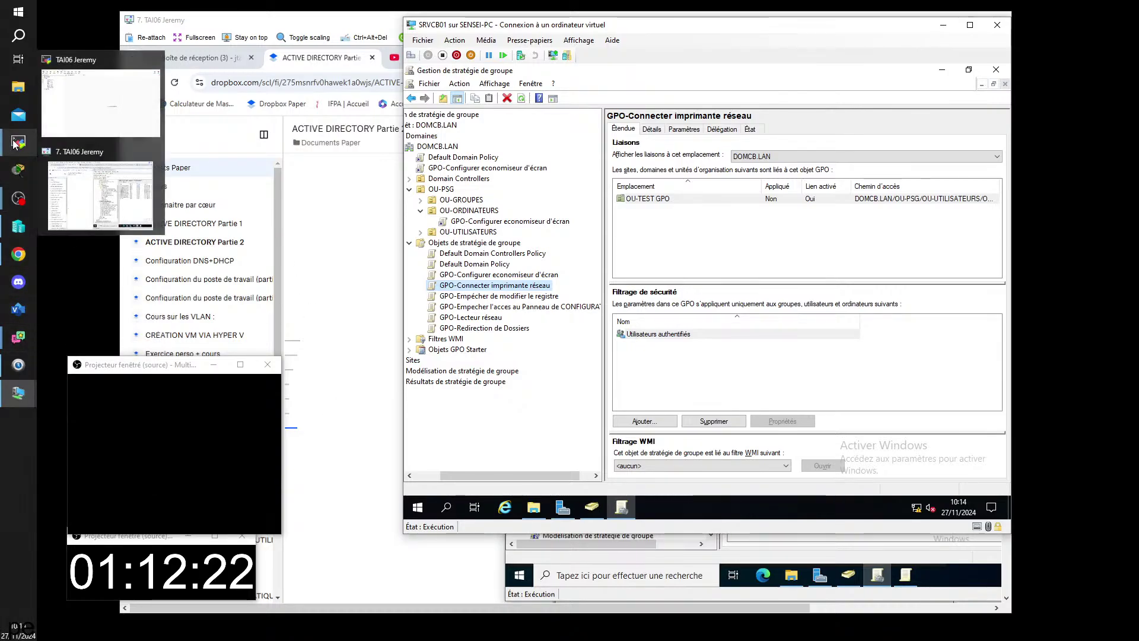
- On SRV02, paste the screen-saver GPO with default permissions, creating Copie de GPO-Configurer Economiseur d'ecran
click(95, 193)
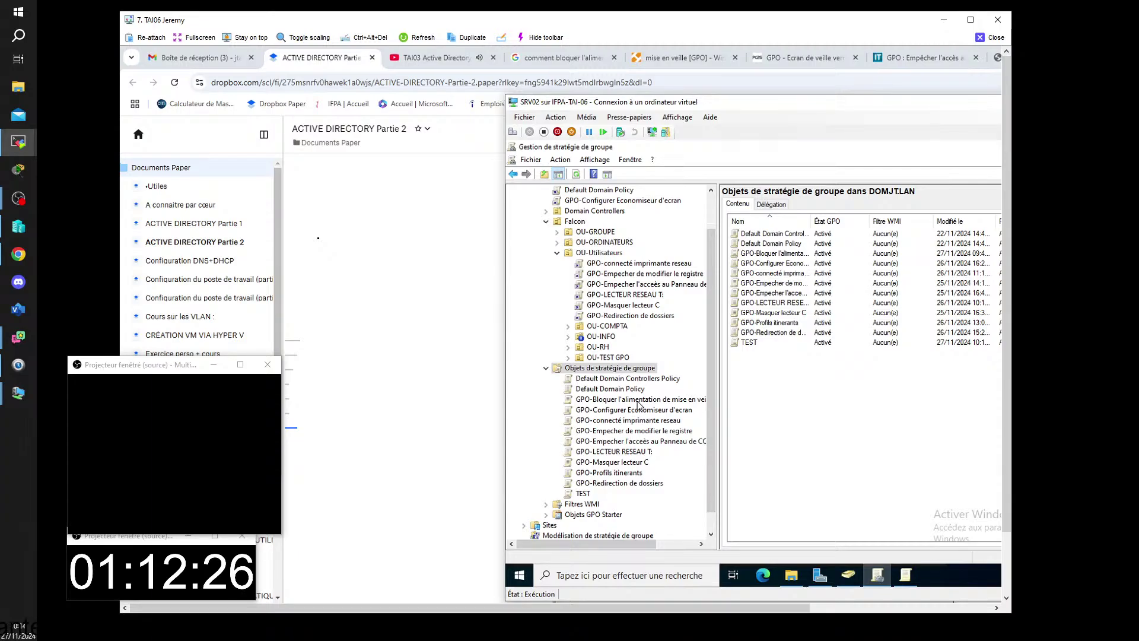
right_click(619, 369)
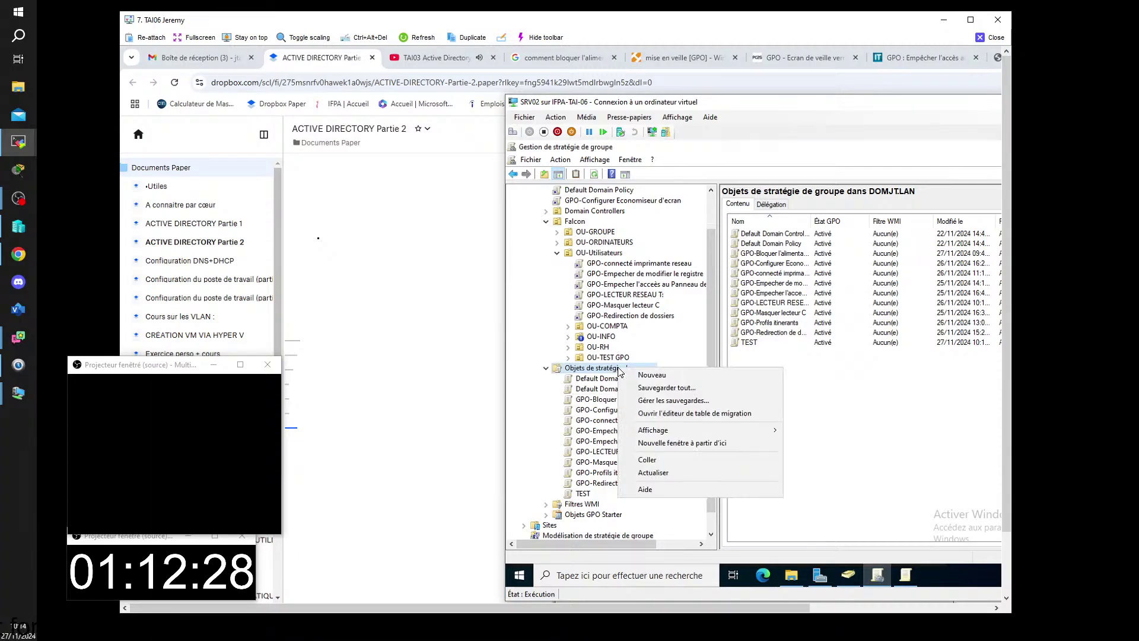
click(663, 461)
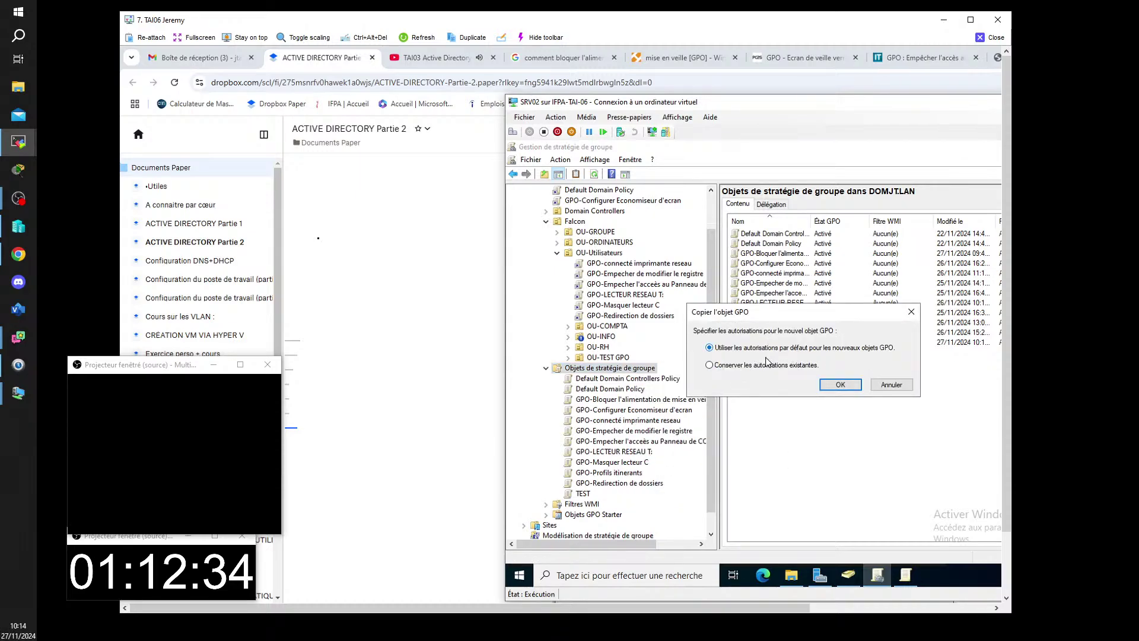
click(856, 385)
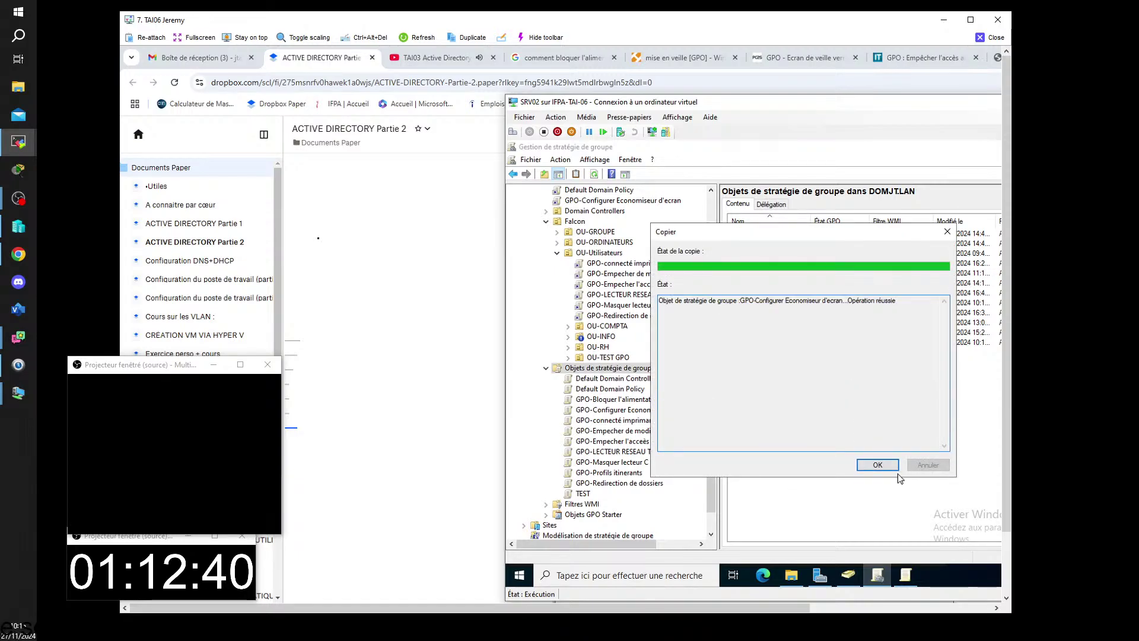
click(878, 465)
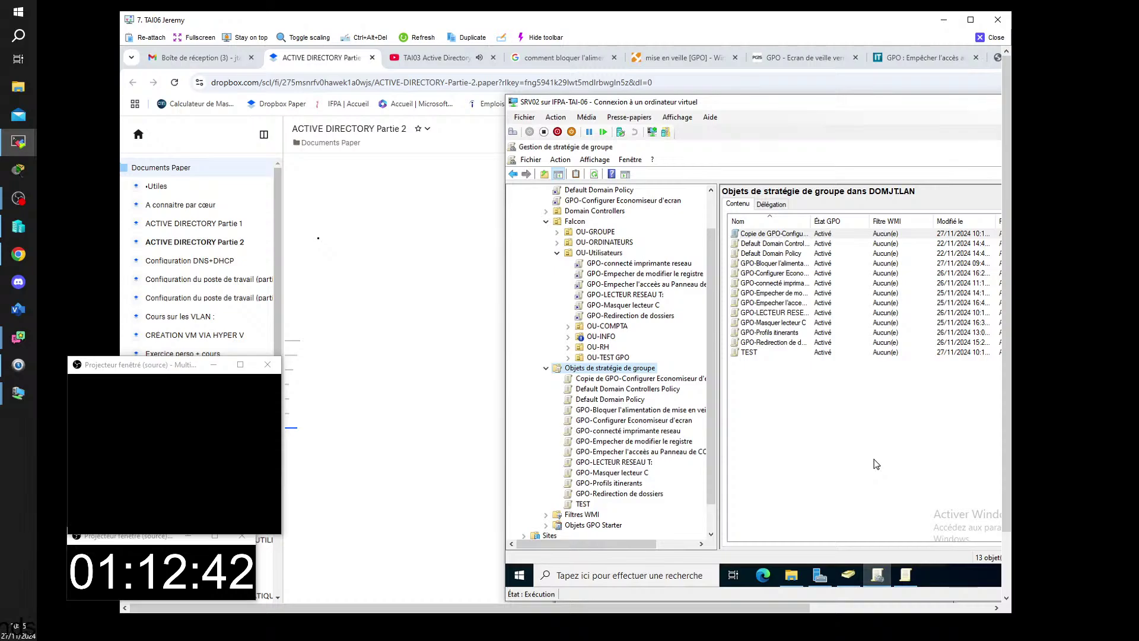
click(638, 381)
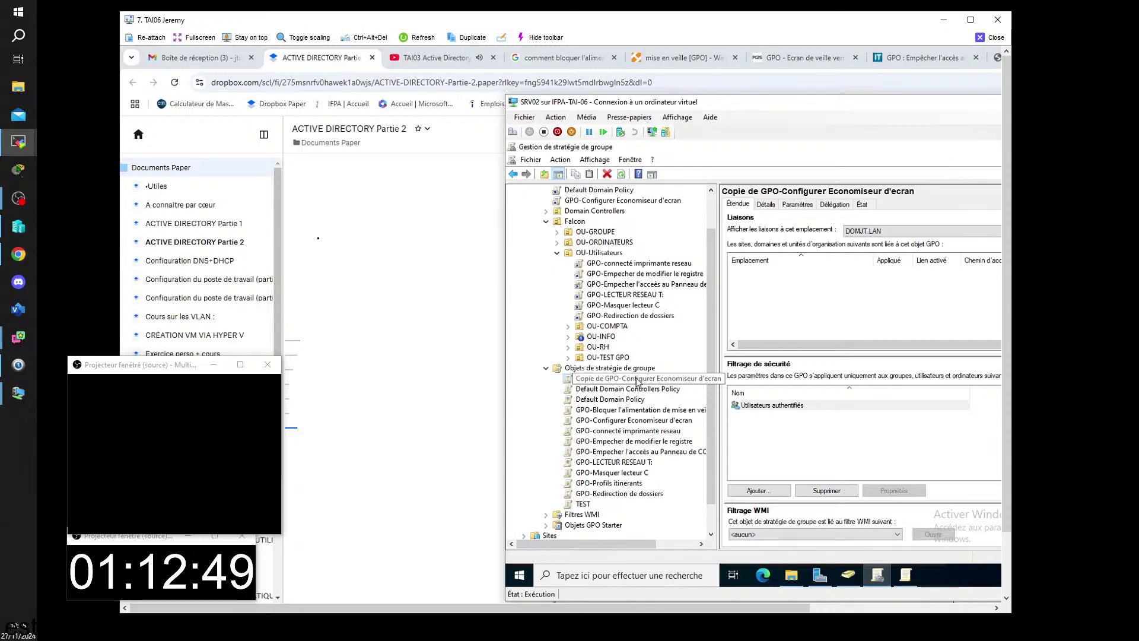
- Expand Gestion de l'alimentation and its Propriétés in the copied GPO's Paramètres report to review the Équilibre plan
click(798, 205)
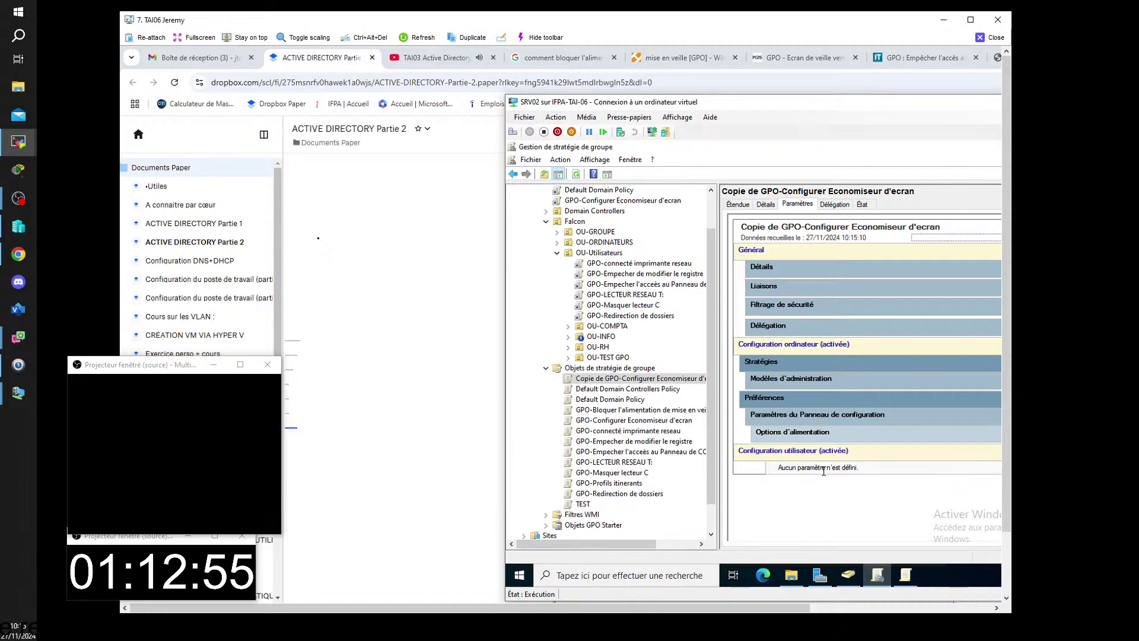
click(798, 437)
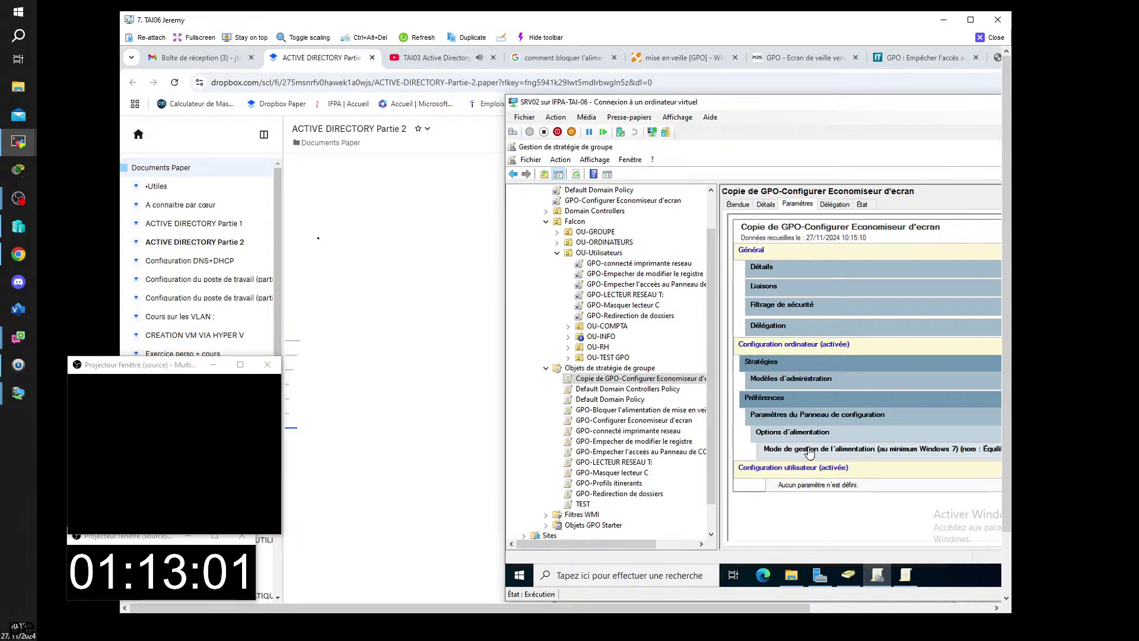
click(809, 451)
click(827, 469)
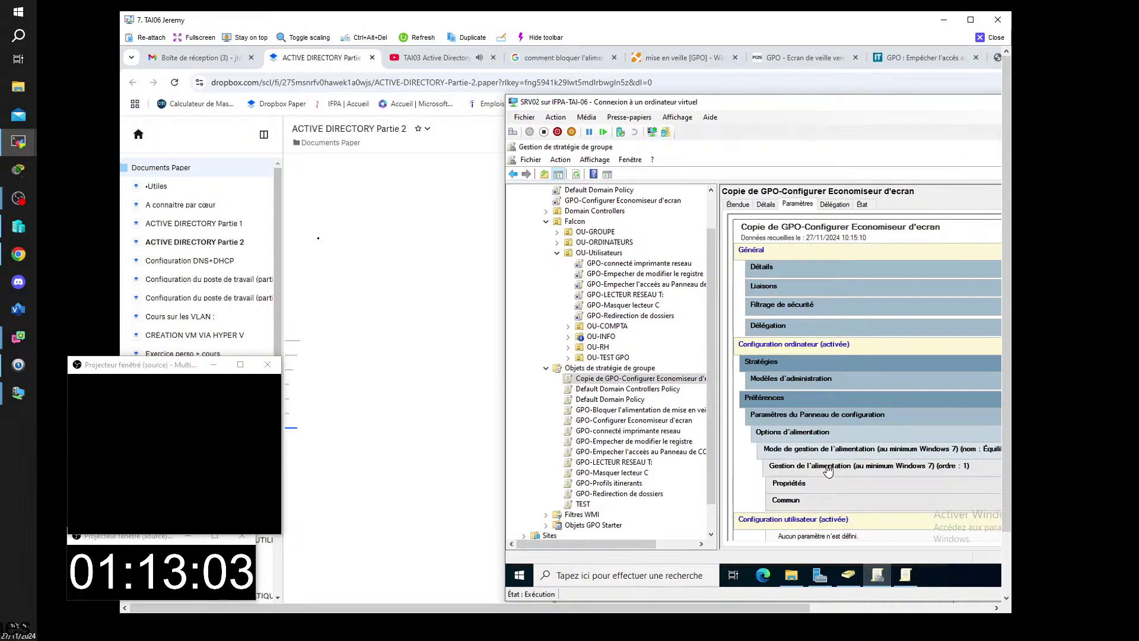
scroll(842, 469, down, 1)
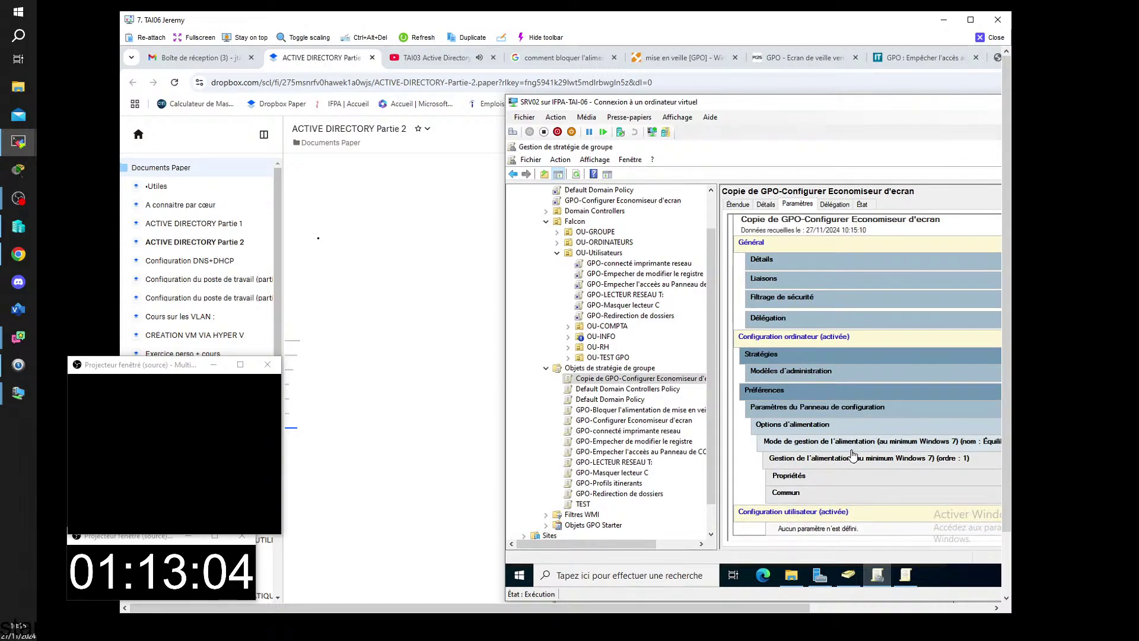
click(804, 461)
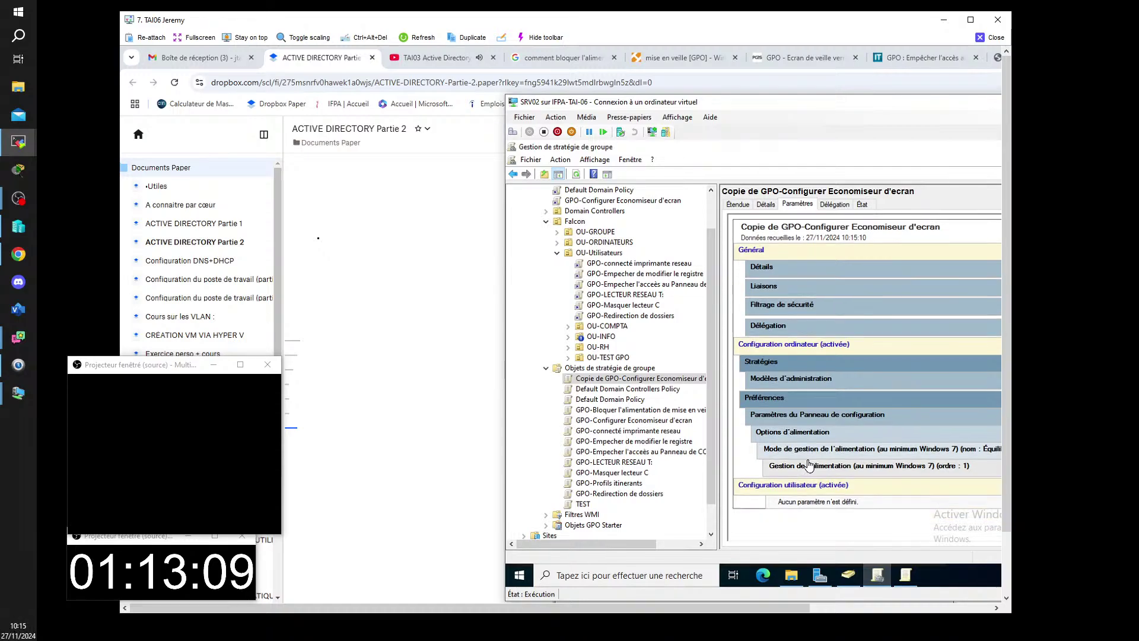
click(811, 466)
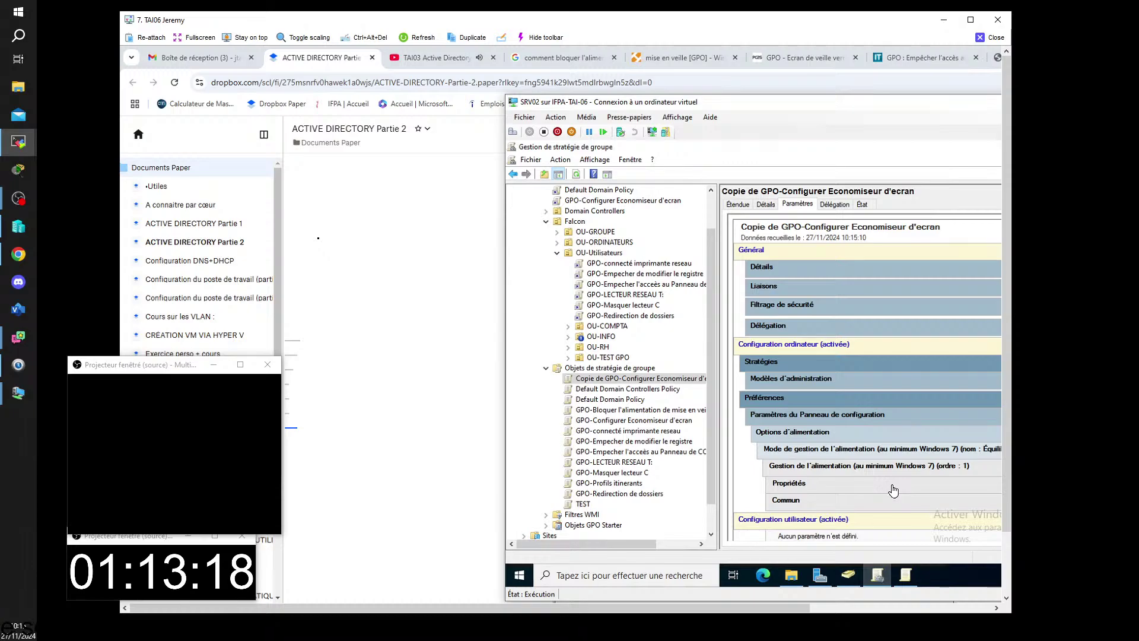
click(894, 490)
scroll(944, 477, down, 3)
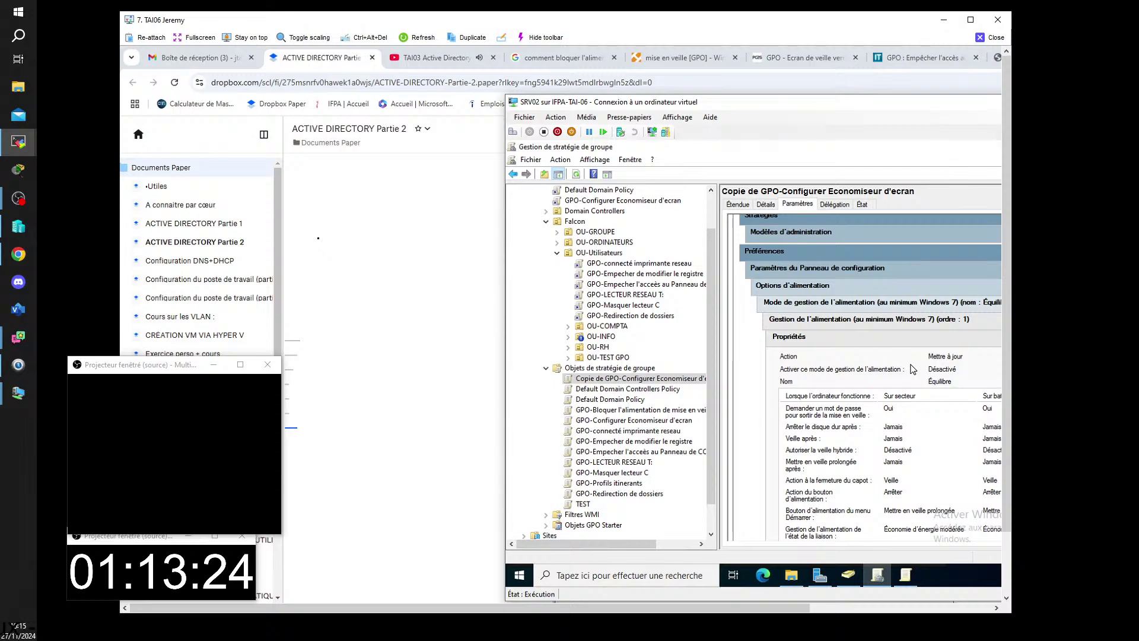
scroll(913, 368, down, 3)
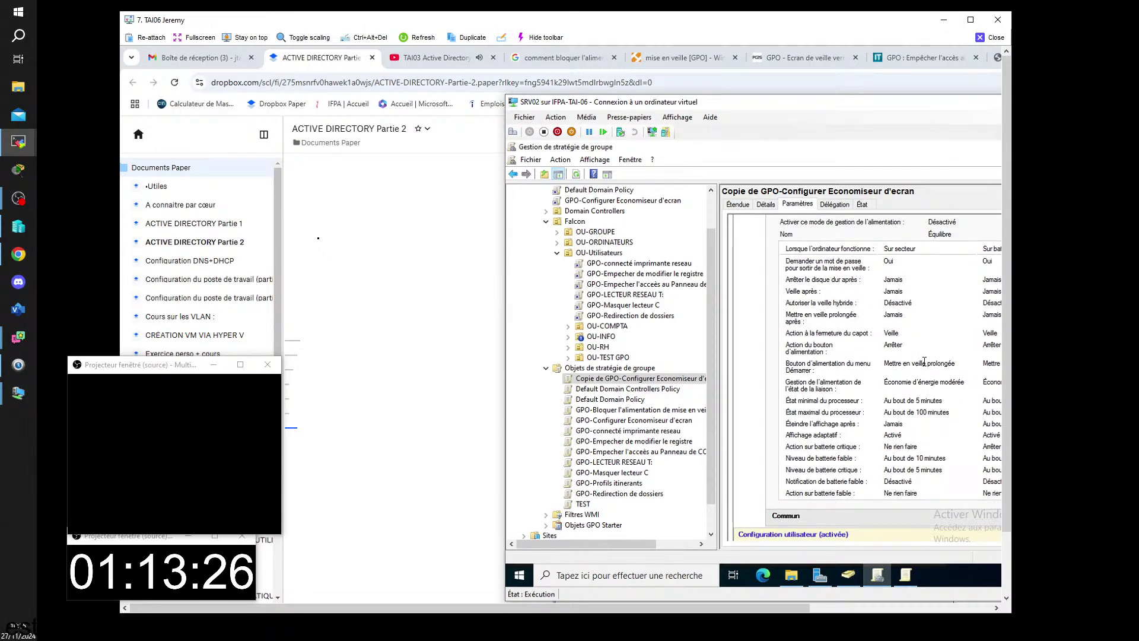
scroll(923, 361, up, 2)
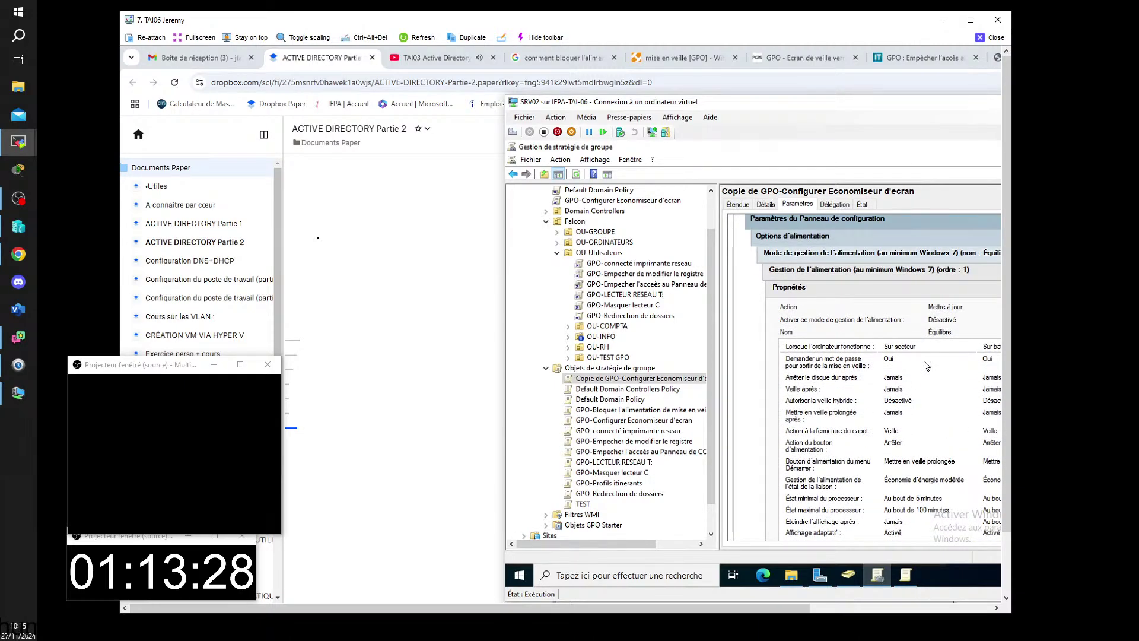
scroll(925, 365, up, 1)
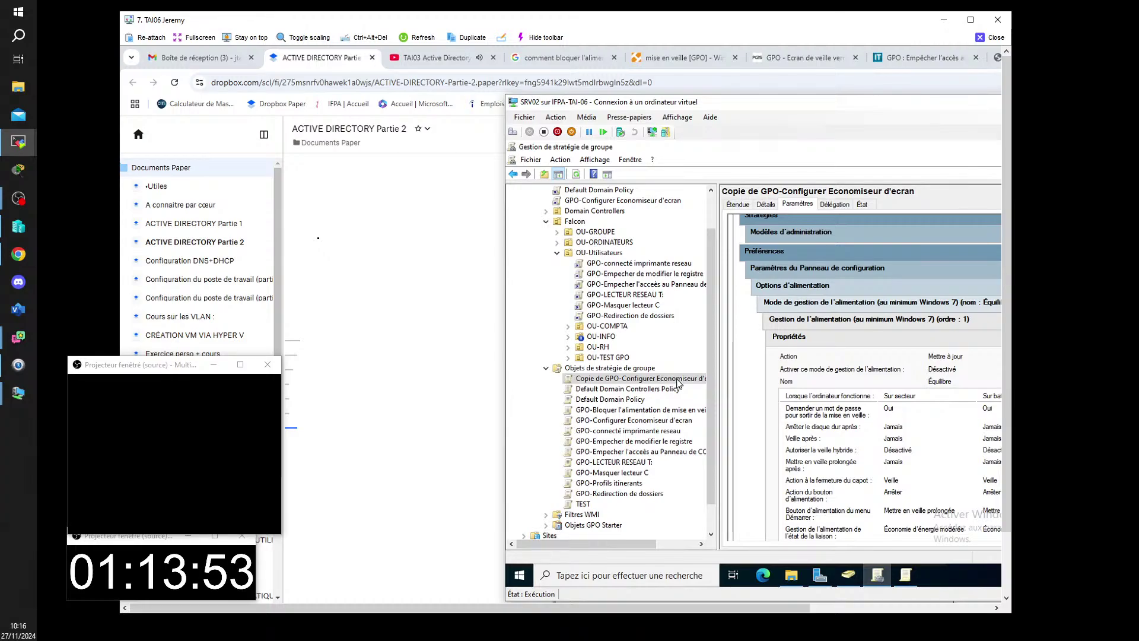
- Delete the TEST GPO from Objets de stratégie de groupe
right_click(584, 504)
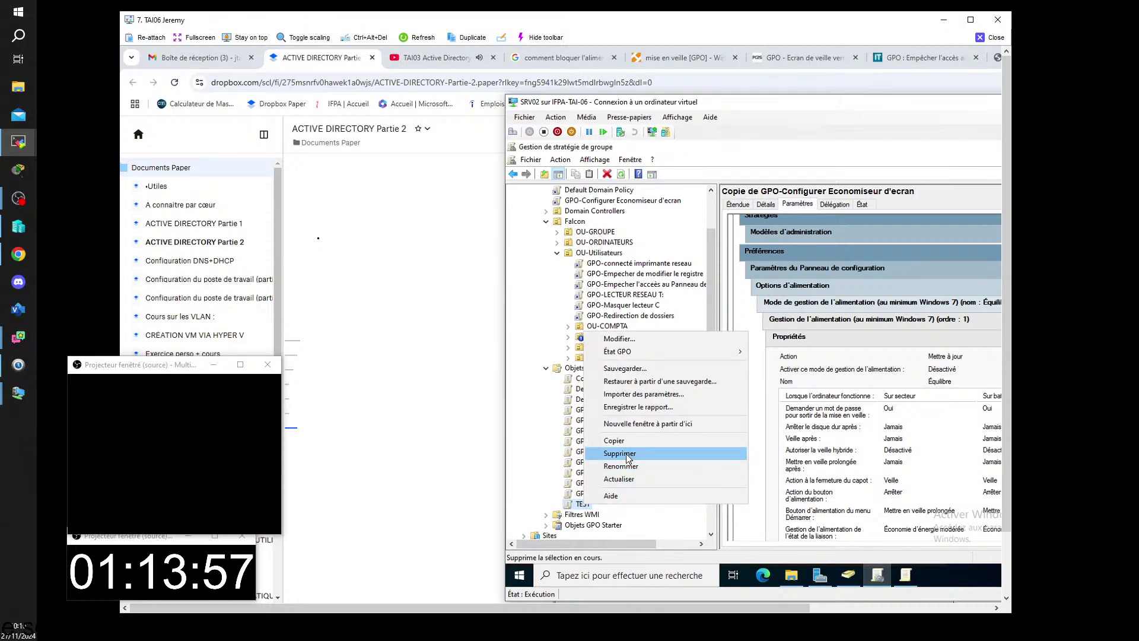
click(603, 544)
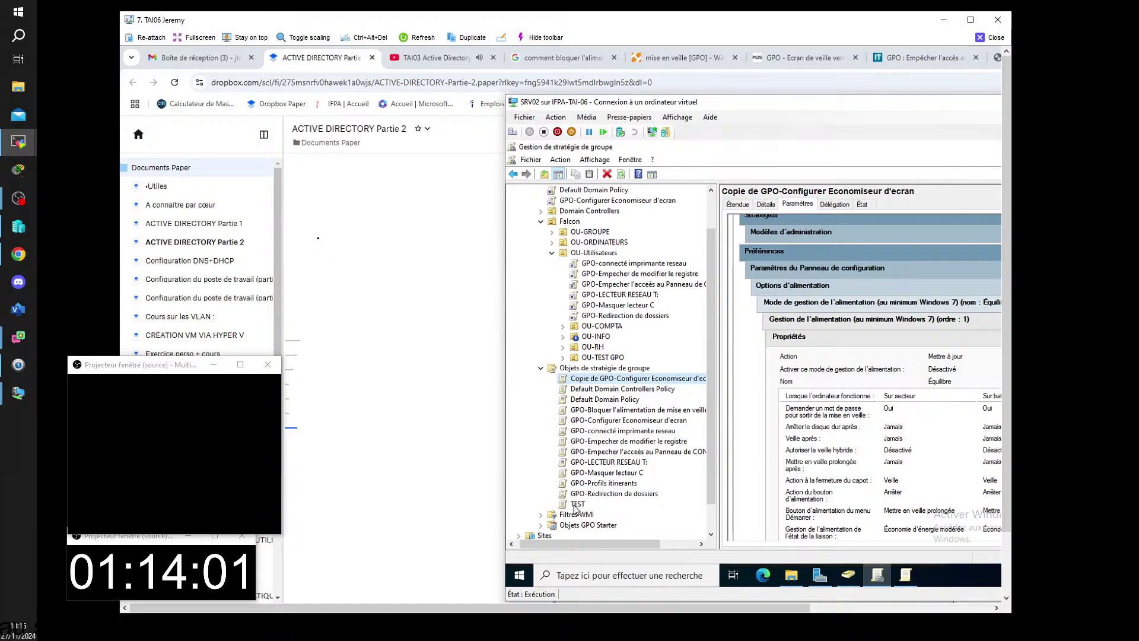
right_click(579, 507)
click(622, 456)
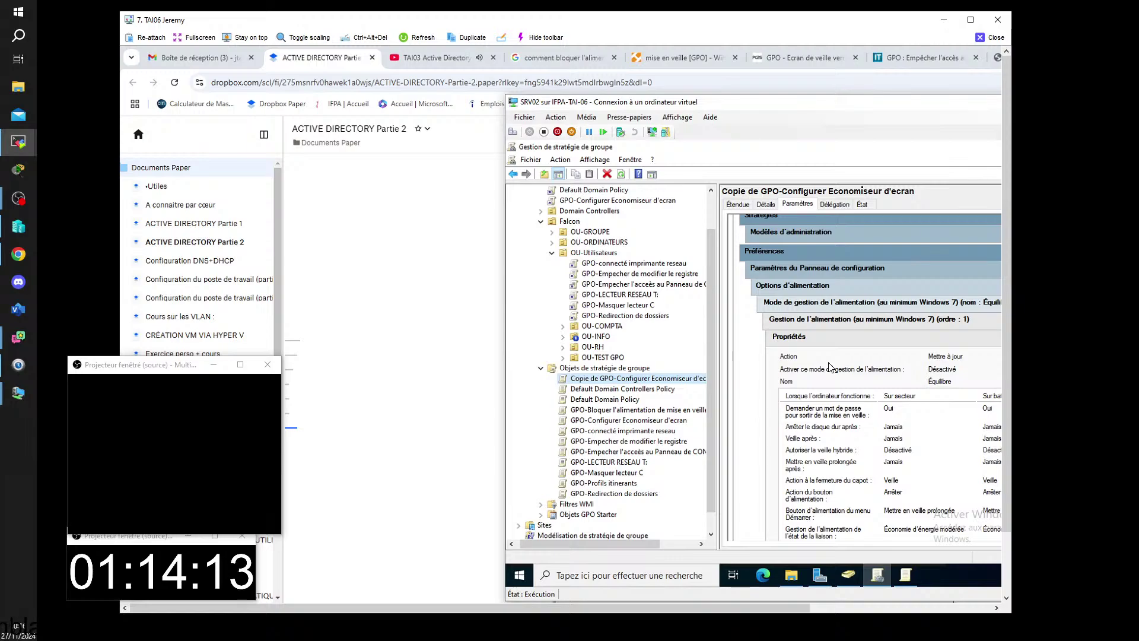
- Close the SRV02 connection window and bring the first client's viewer into view
right_click(593, 414)
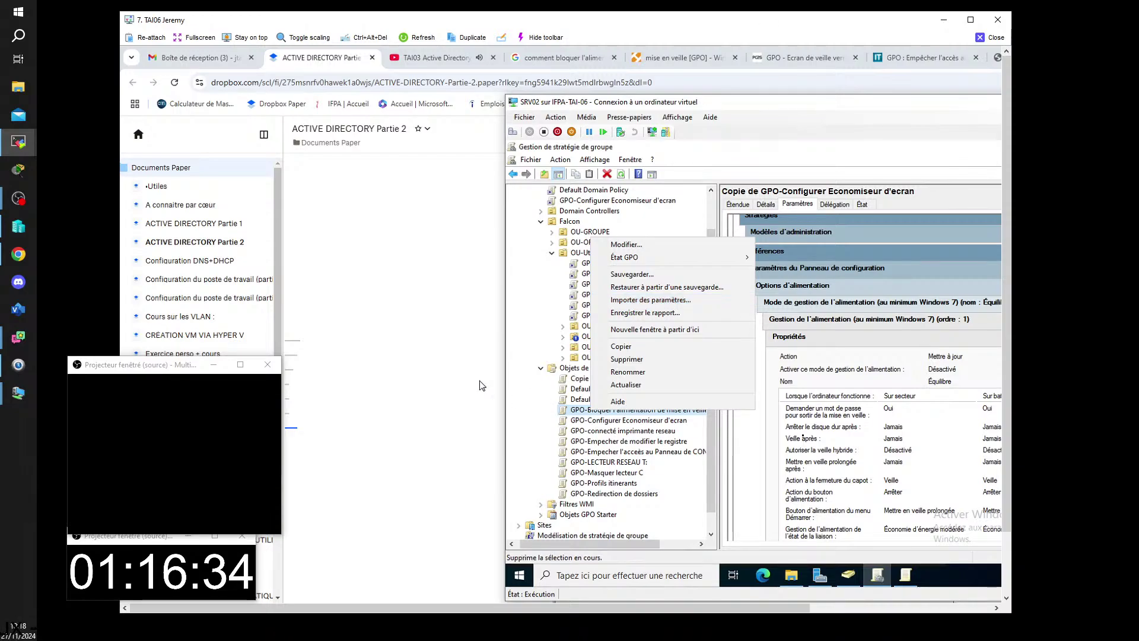
click(961, 581)
click(993, 38)
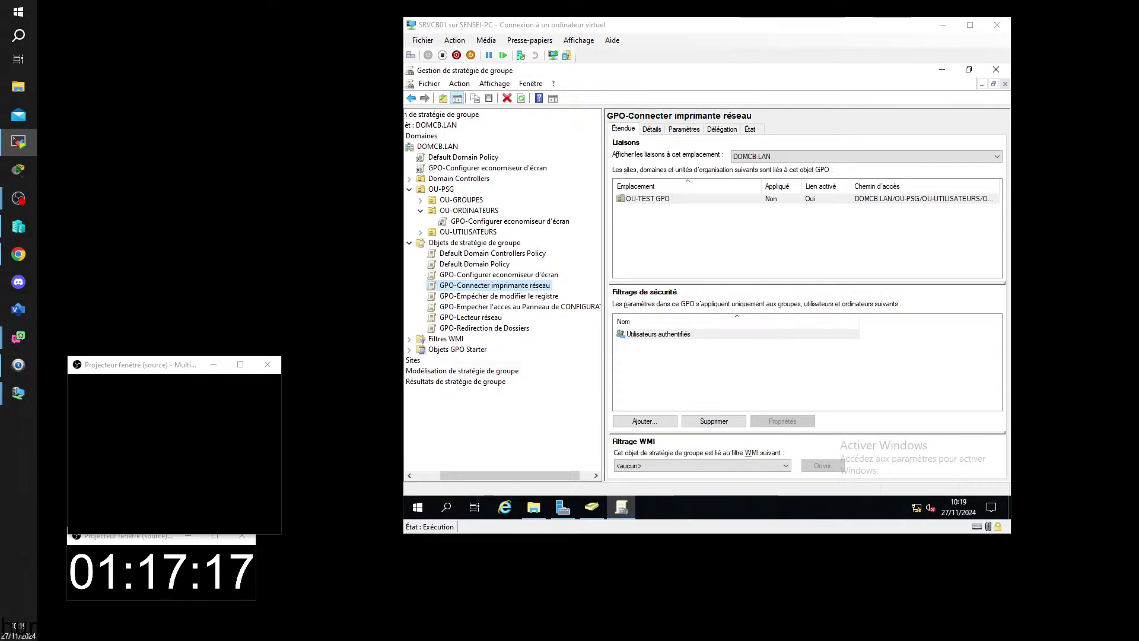
drag(1138, 279, 700, 11)
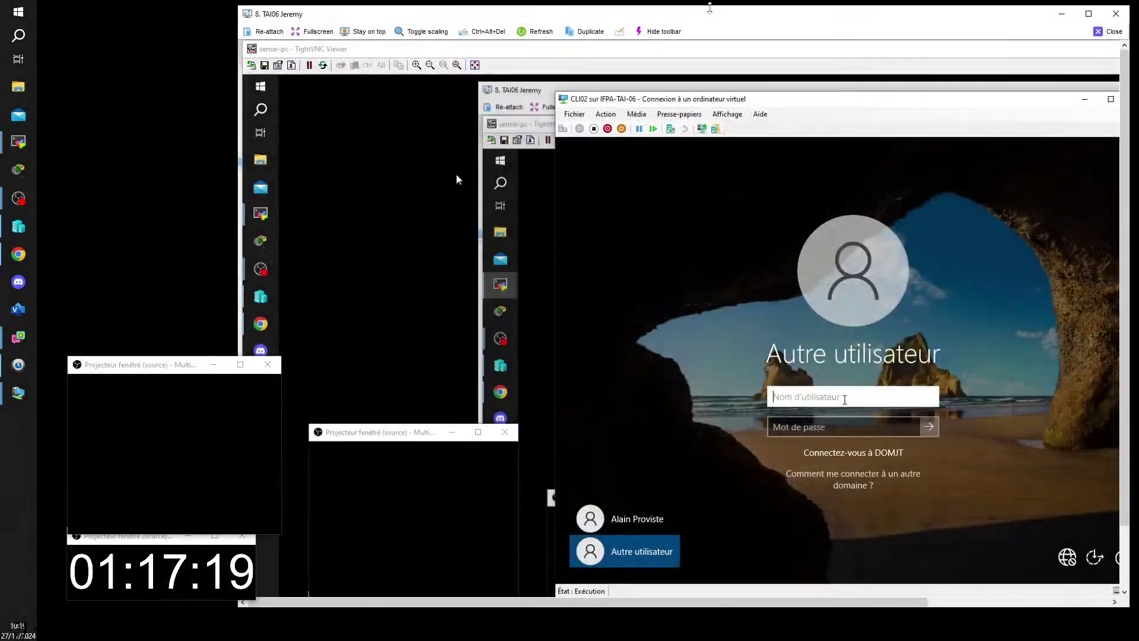
- Start signing in the domain user on the first client, then close it and bring in the second client's viewer
double_click(594, 16)
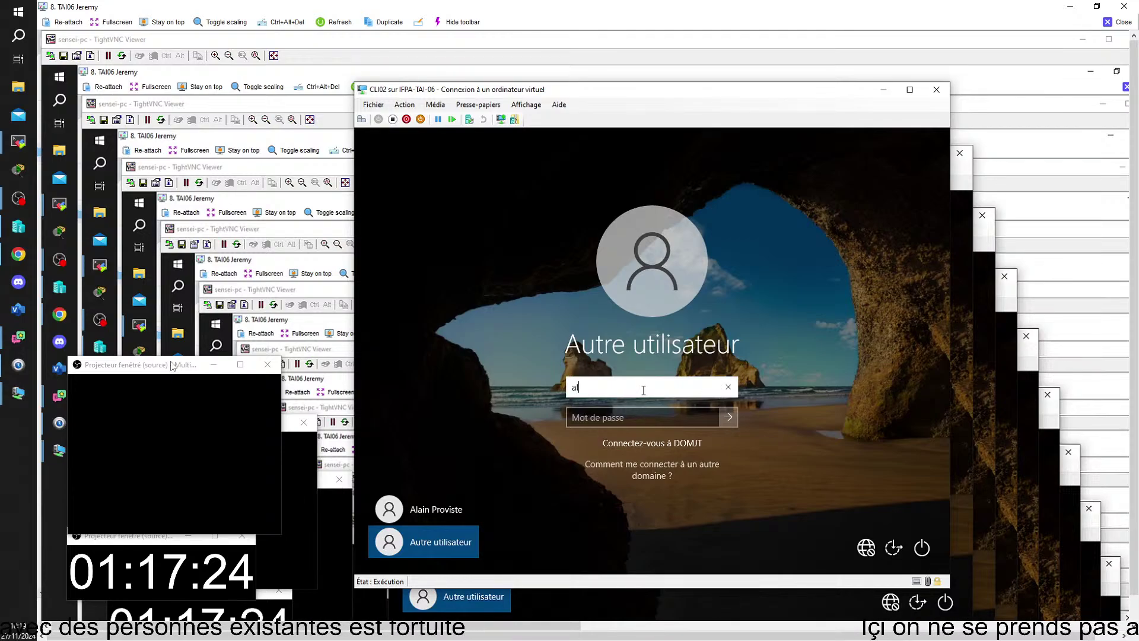
click(433, 503)
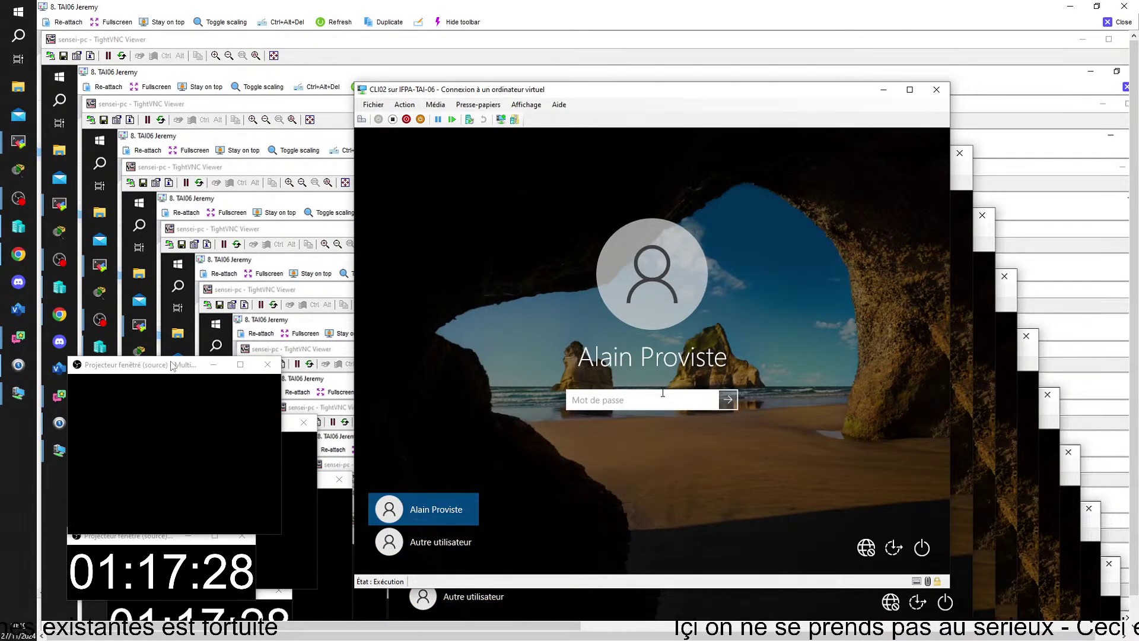
text(Pa$$w0rd)
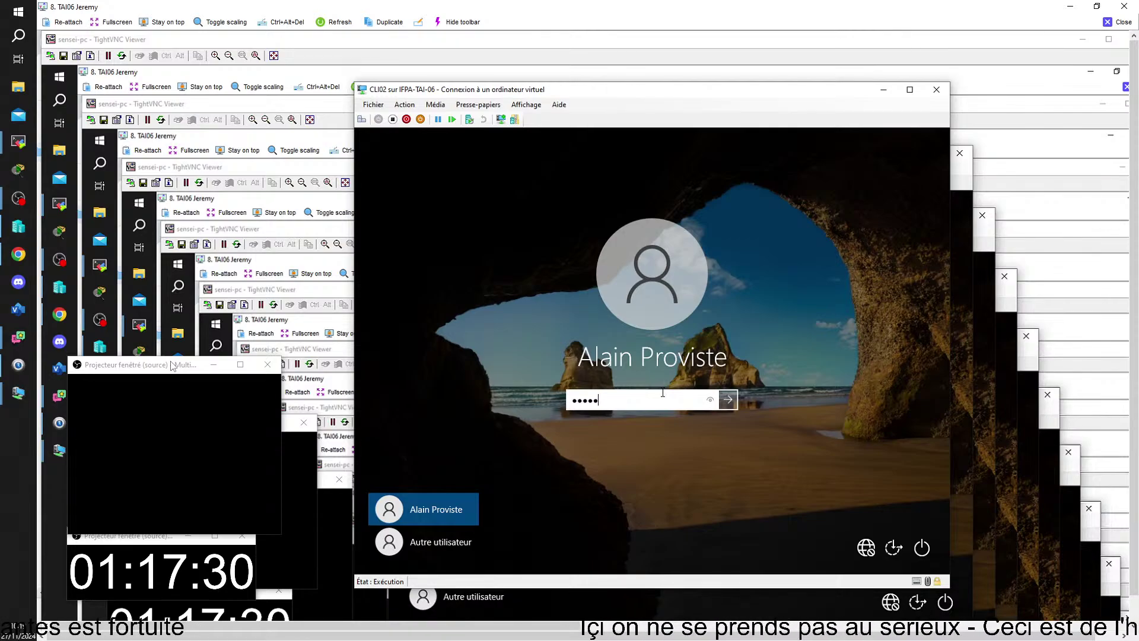
key(BackSpace)
key(BackSpace)
key(BackSpace)
key(BackSpace)
key(BackSpace)
key(BackSpace)
key(BackSpace)
key(BackSpace)
text(Pa)
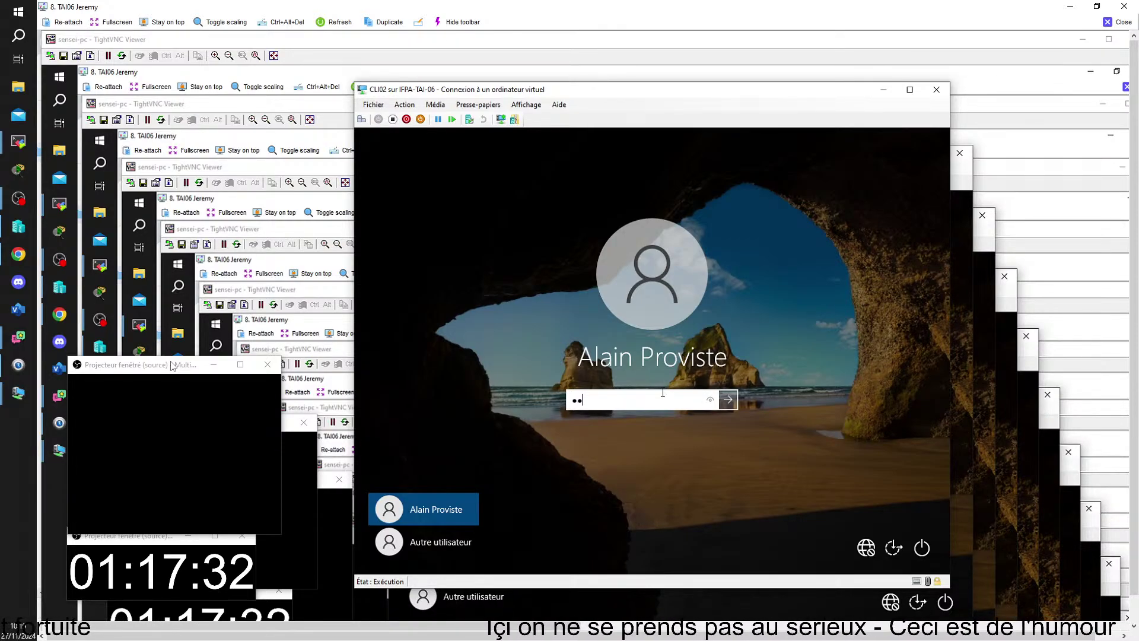
click(1118, 22)
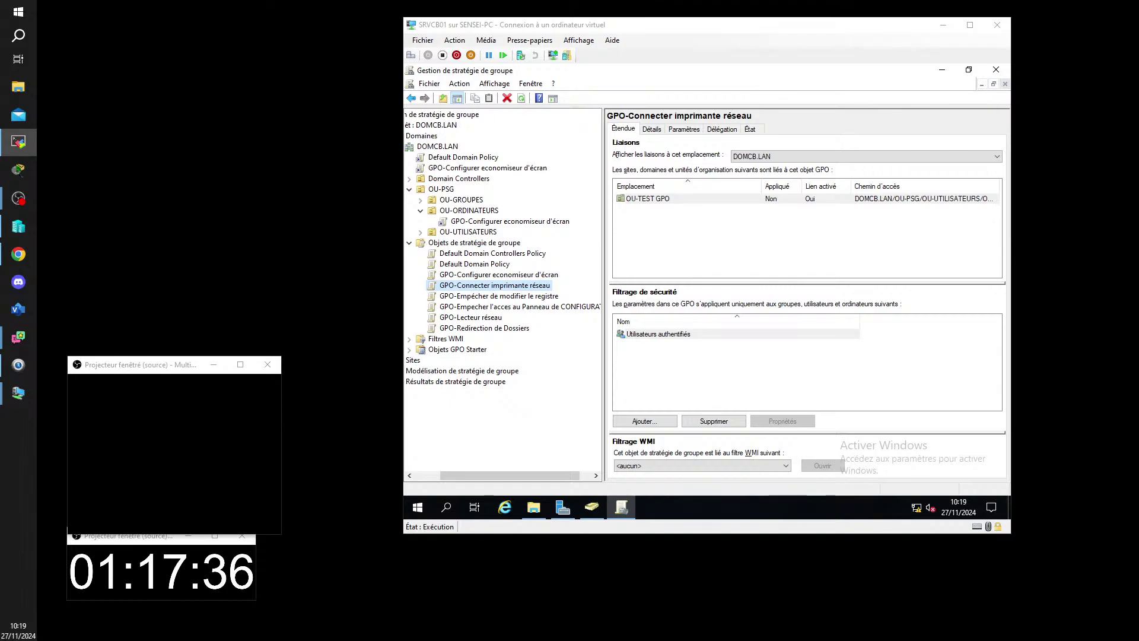
drag(1138, 244, 89, 12)
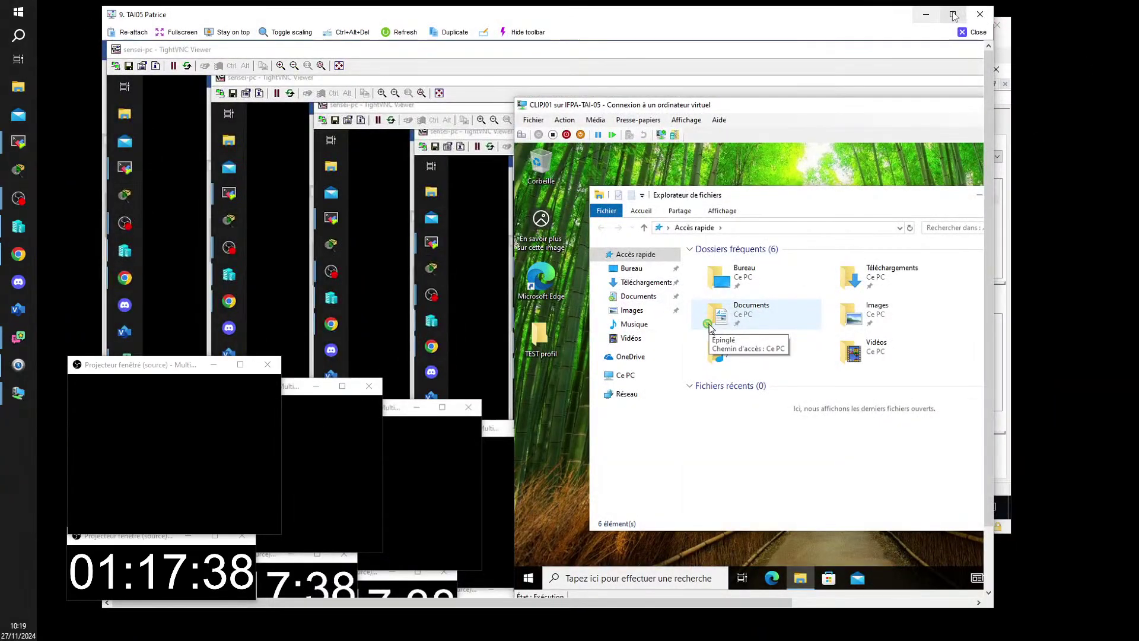
- Open Sauvegarde ici (T:) from Ce PC, confirm it is empty, and close File Explorer
click(953, 13)
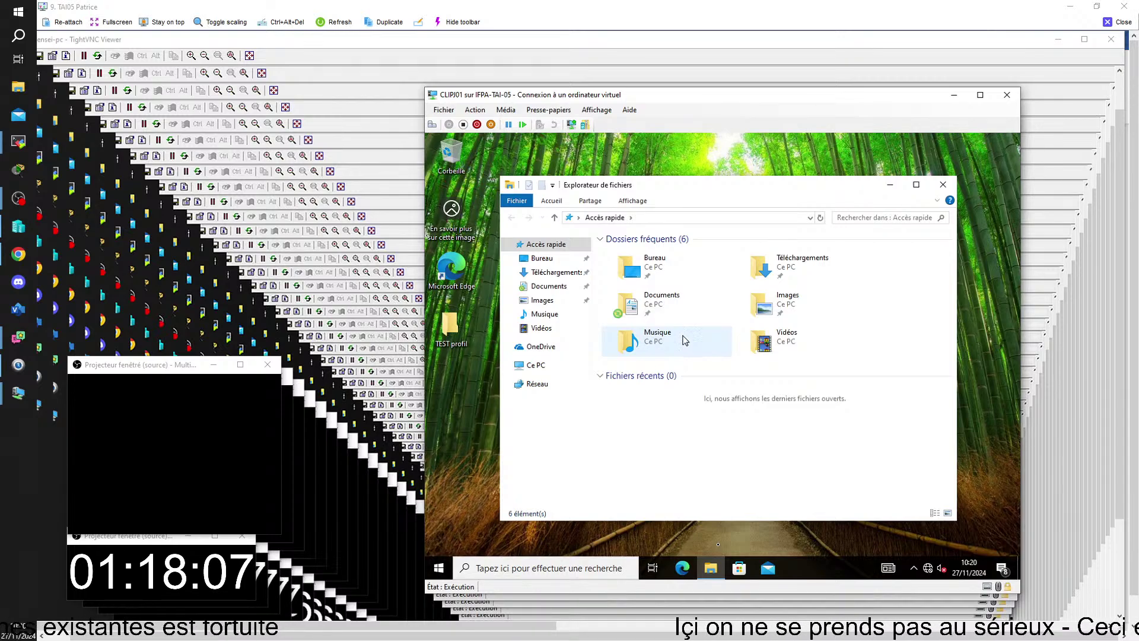
click(534, 366)
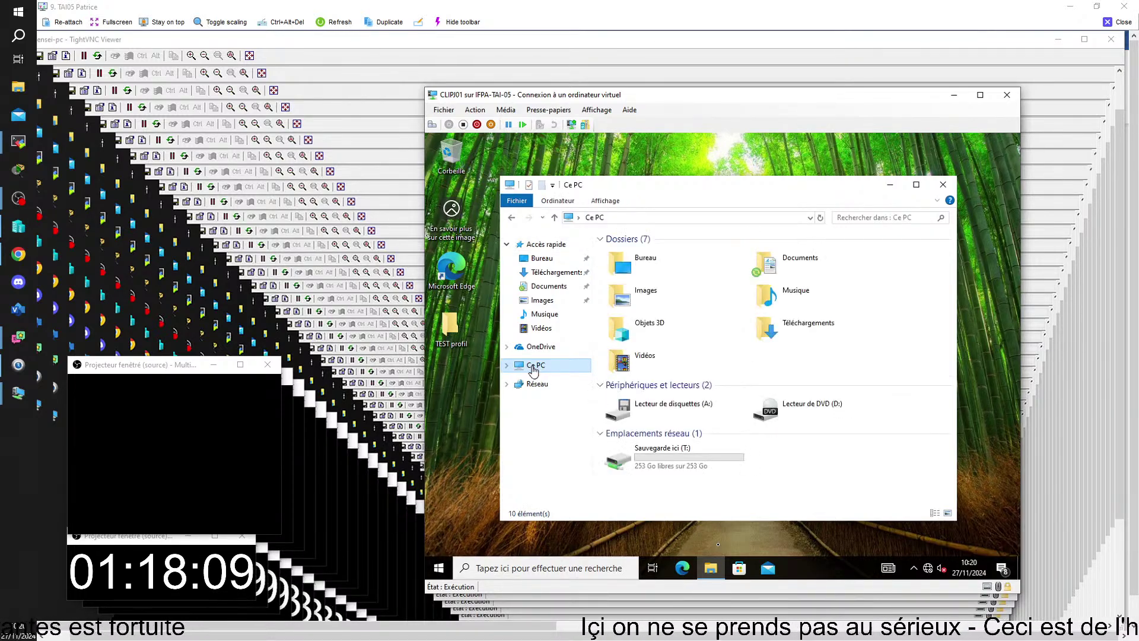
click(670, 461)
double_click(668, 459)
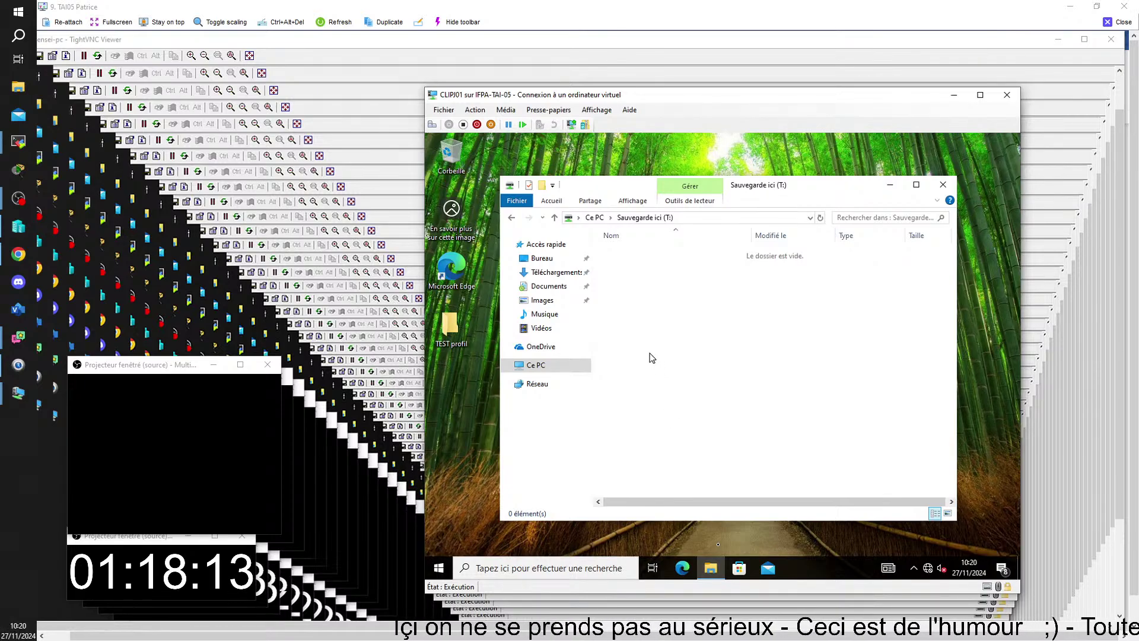
click(511, 218)
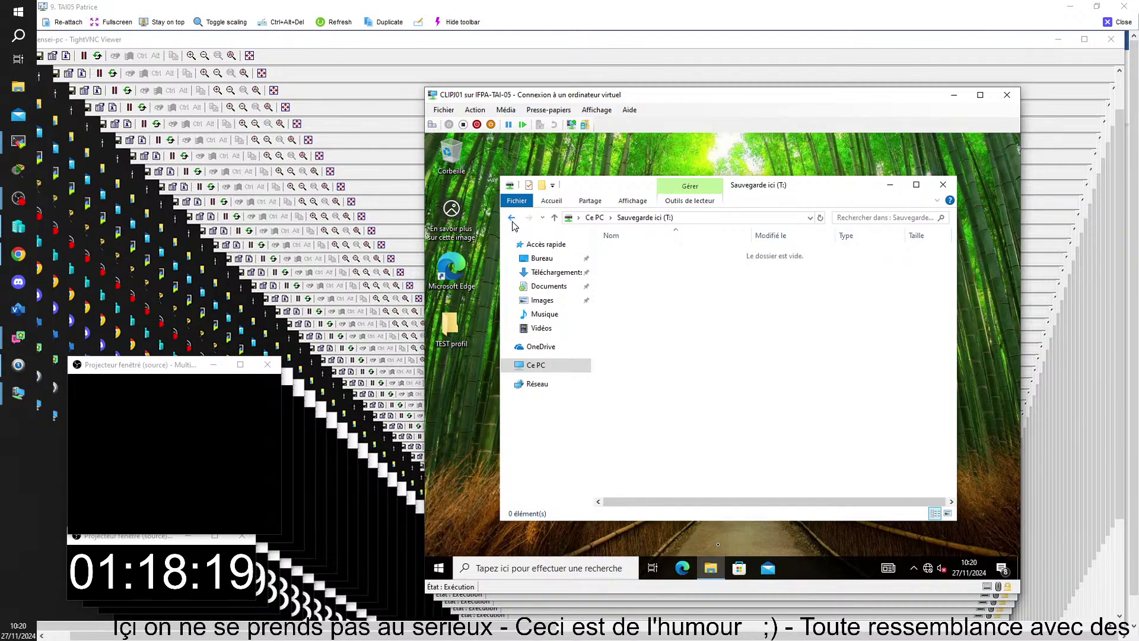
click(943, 184)
- Sign the client user out via the Start menu's account options
click(439, 567)
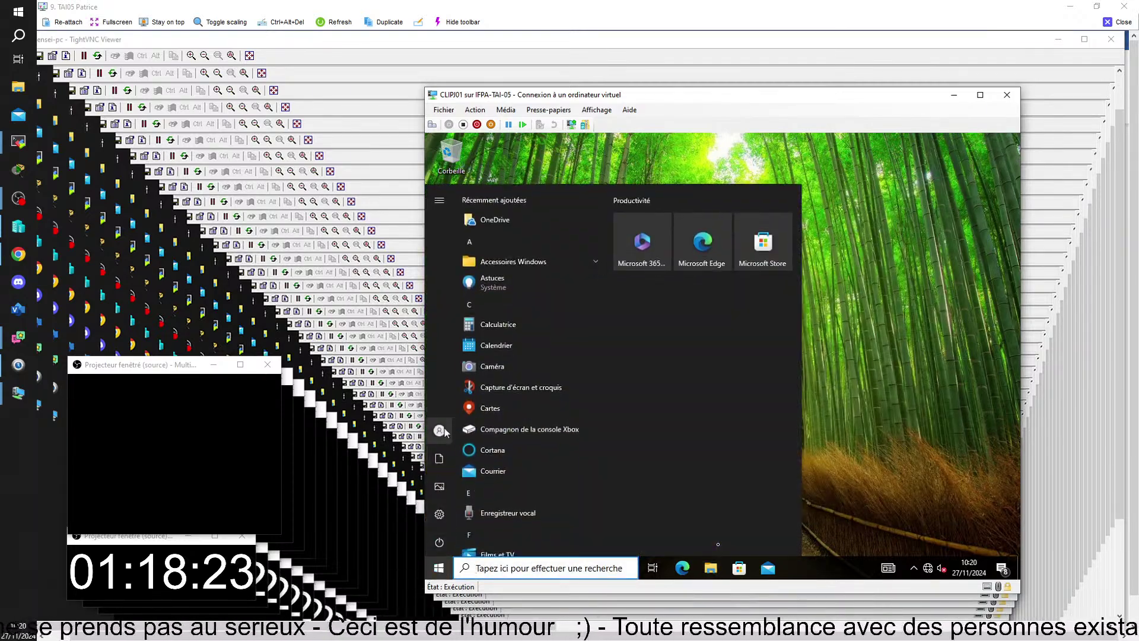
click(446, 431)
click(461, 378)
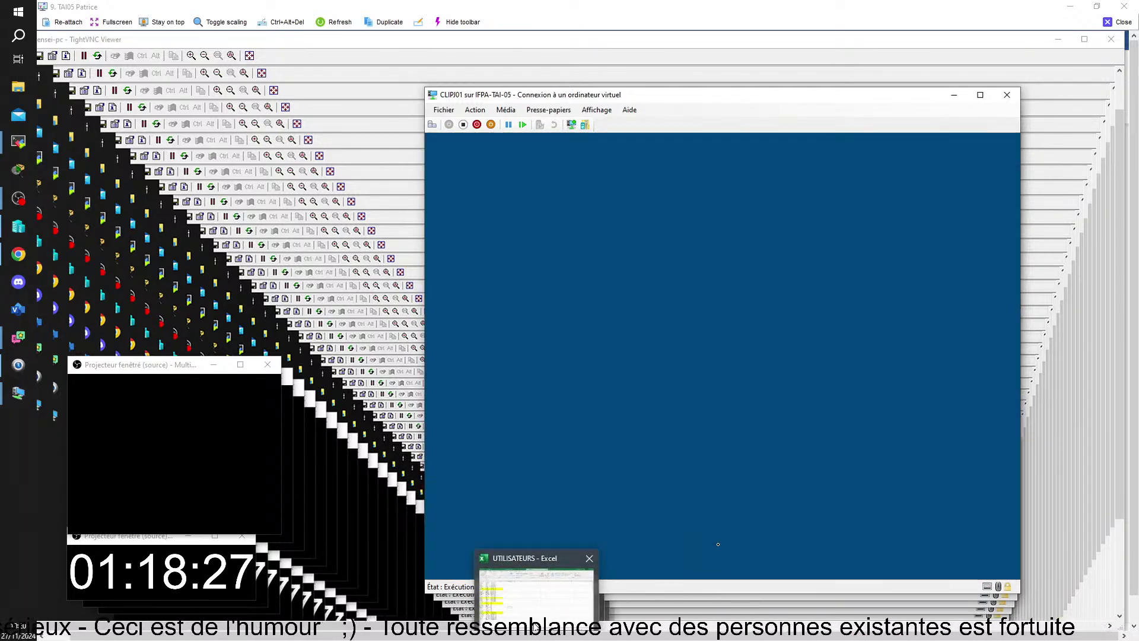
- Sign in to the client as a different domain user, entering their username and password
click(532, 624)
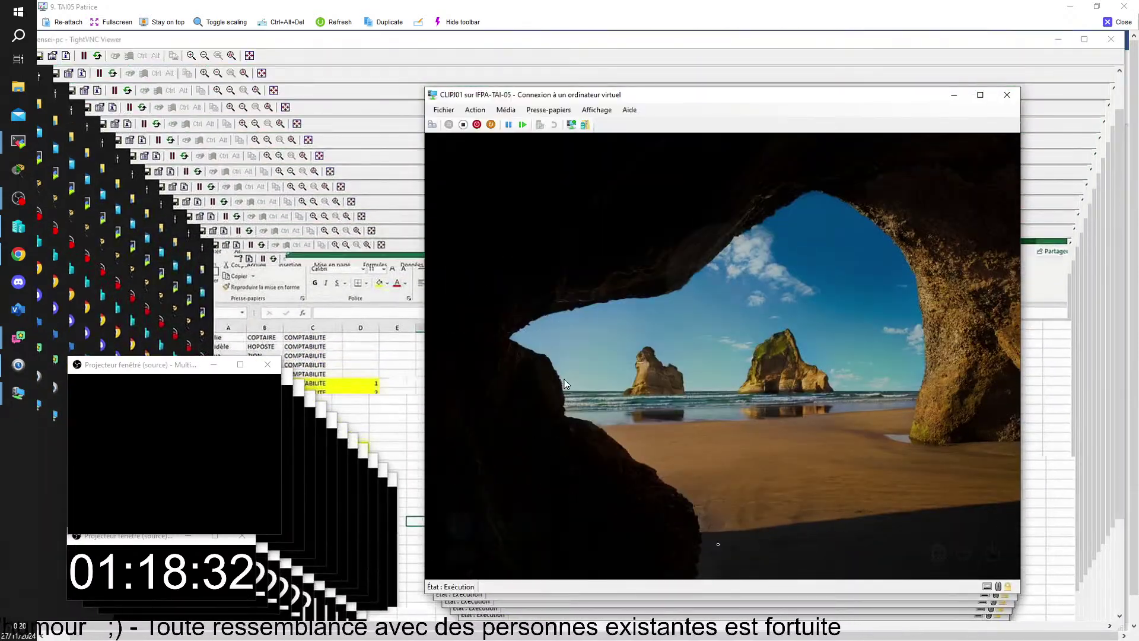
click(564, 379)
click(511, 547)
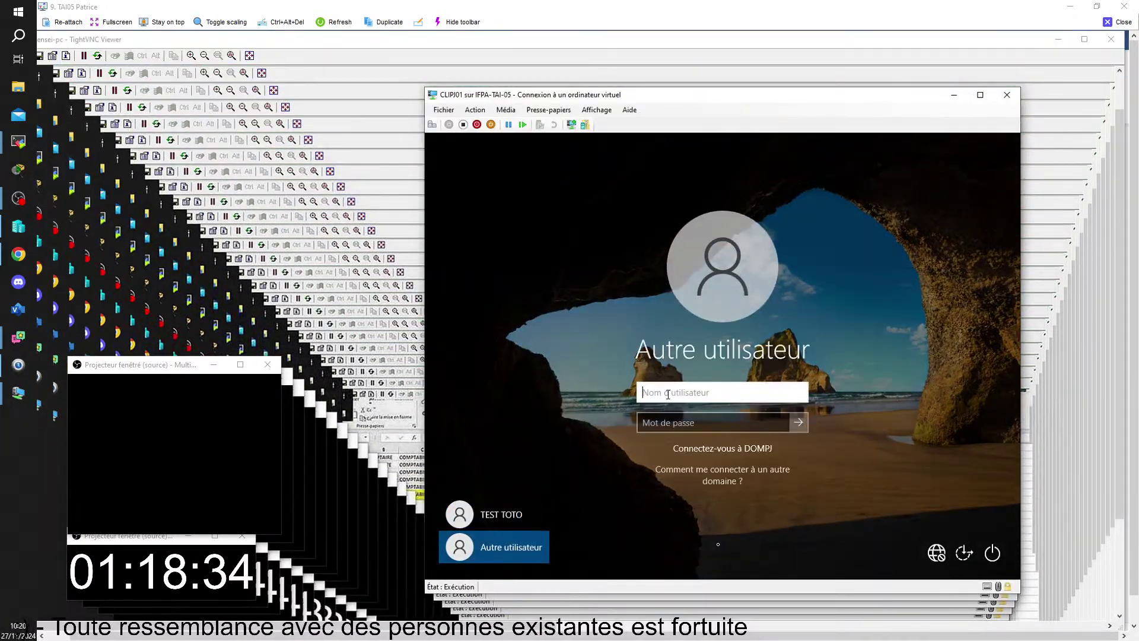
text(harco)
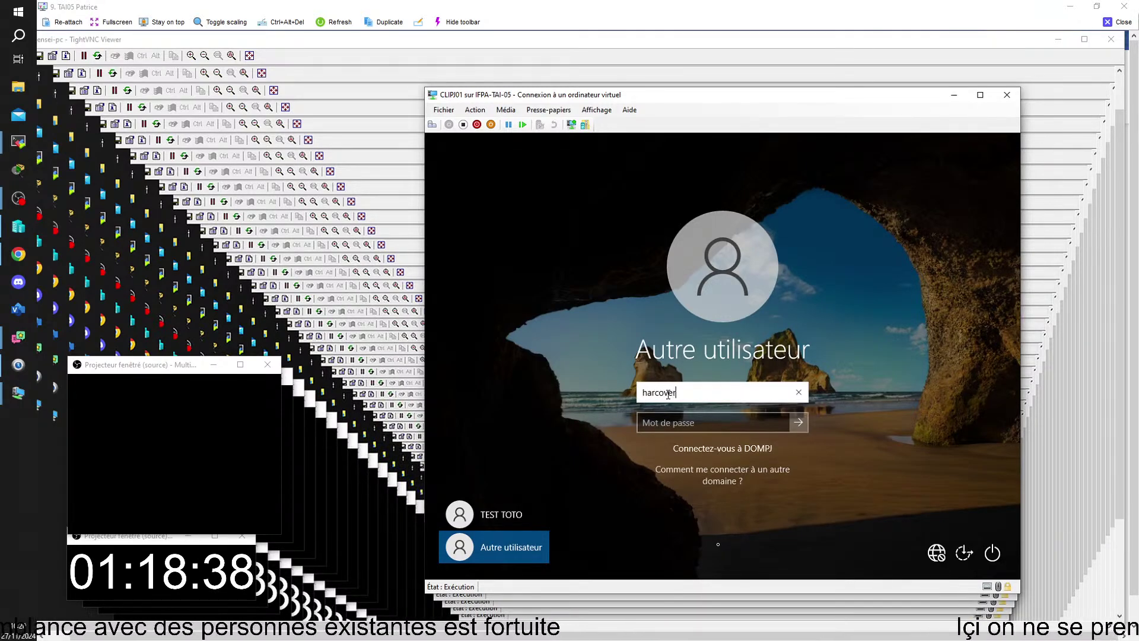
text(ver)
click(650, 423)
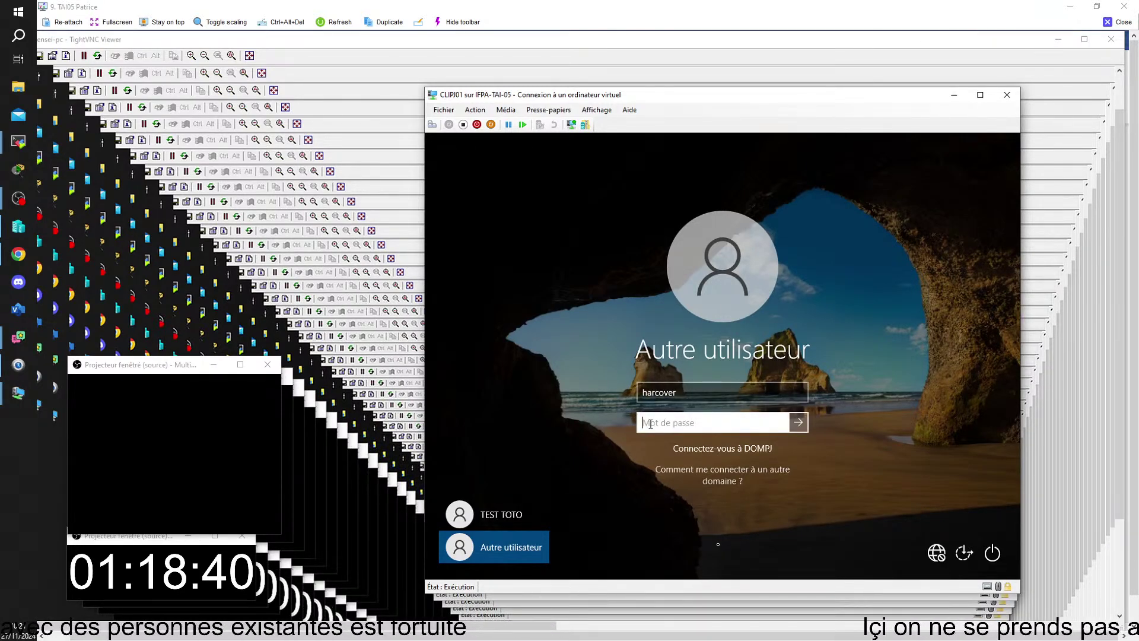
text(•)
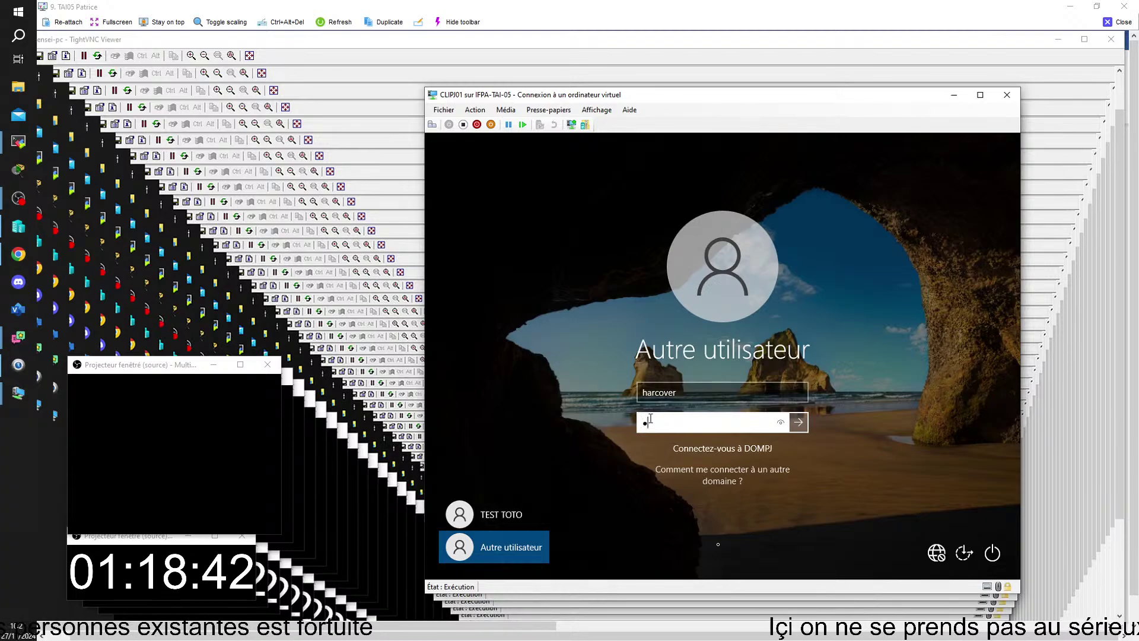
text(•••)
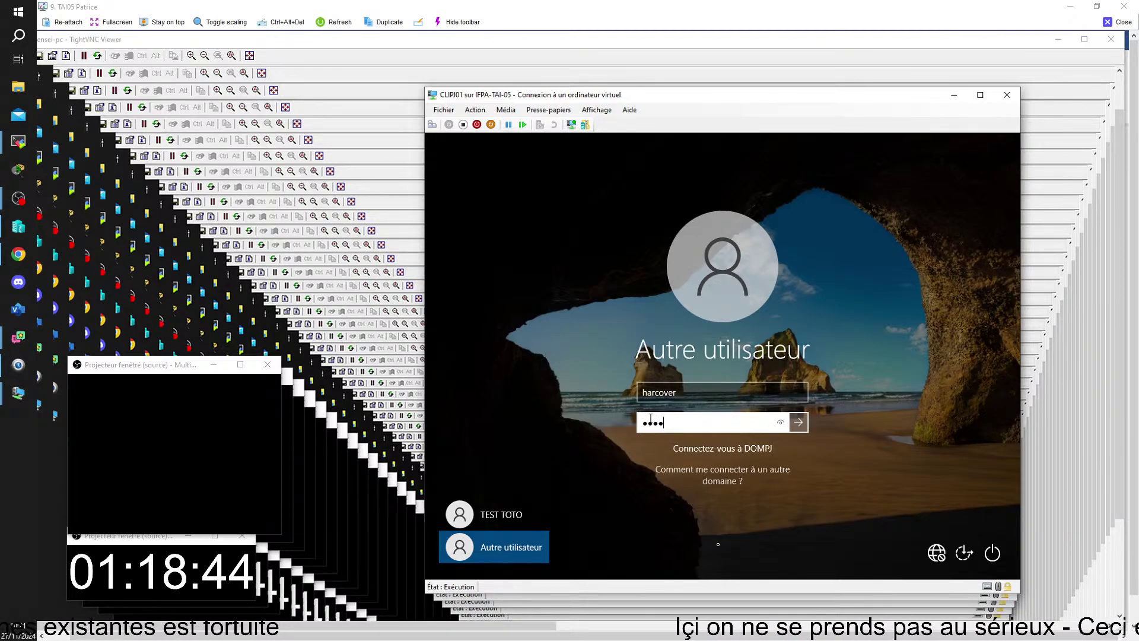
text(•••)
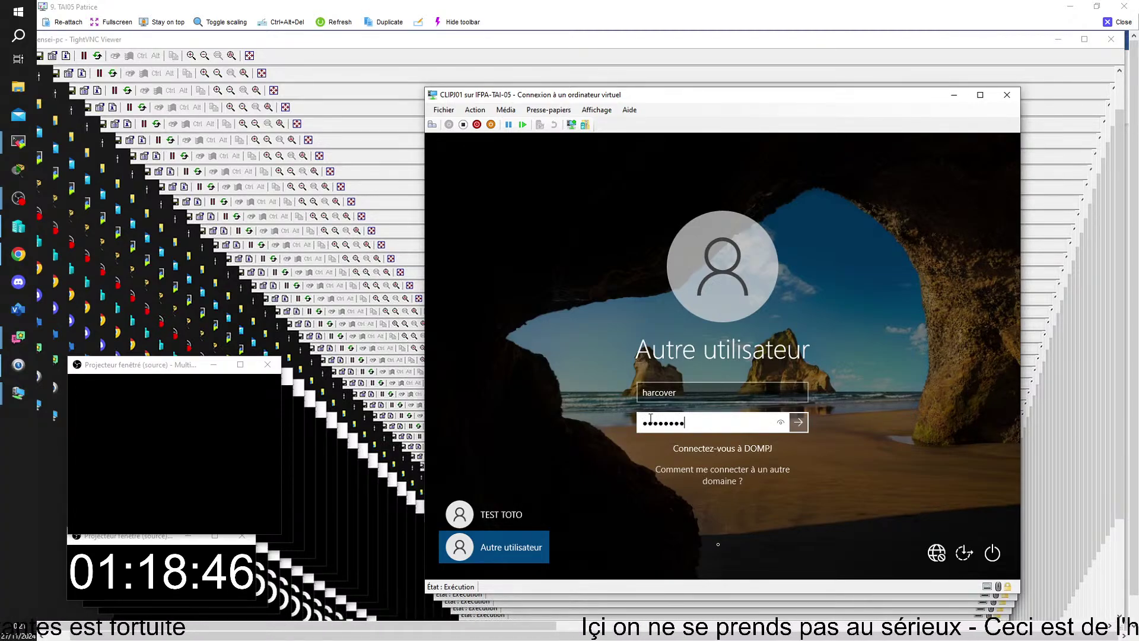
key(Return)
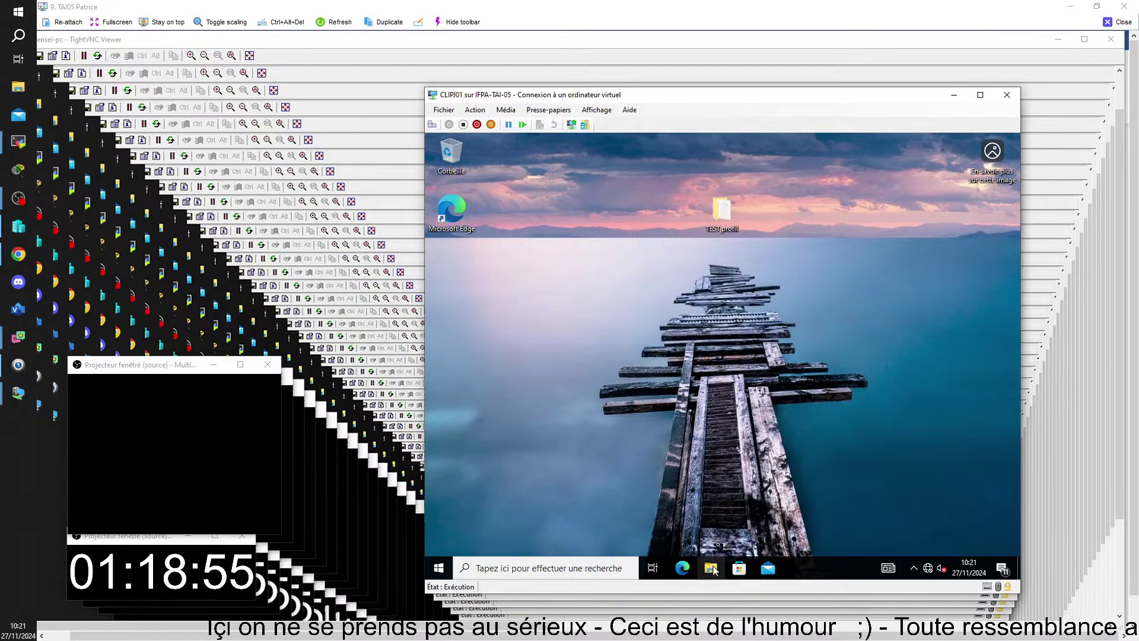
- Open the COMPTA folder on the Sauvegarde ici (T:) network drive in File Explorer
click(711, 568)
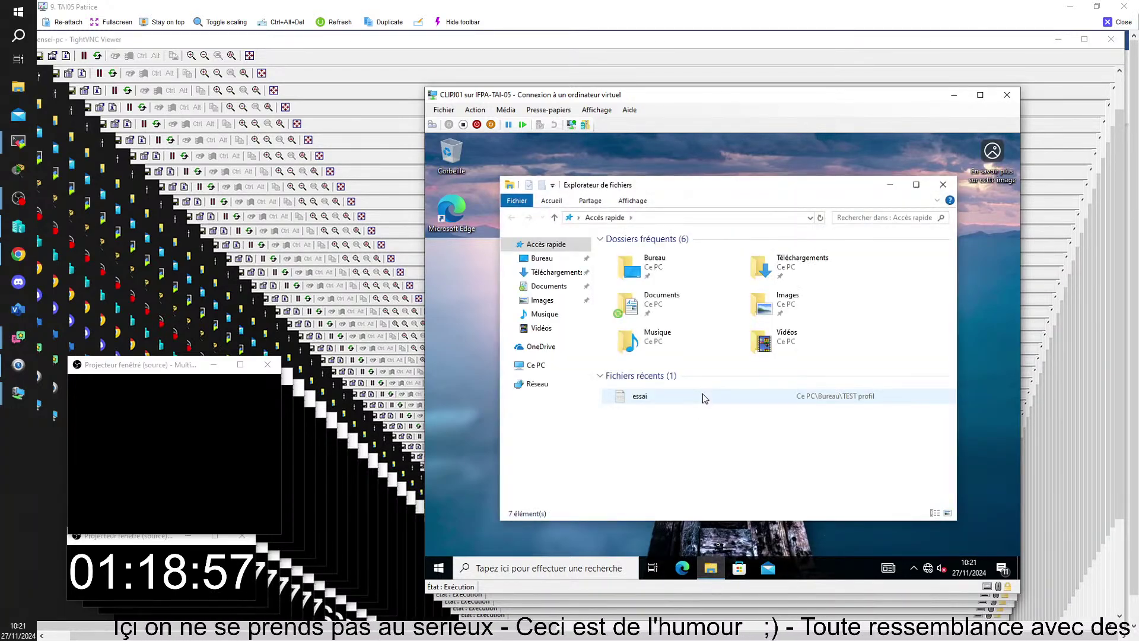
click(536, 366)
double_click(657, 465)
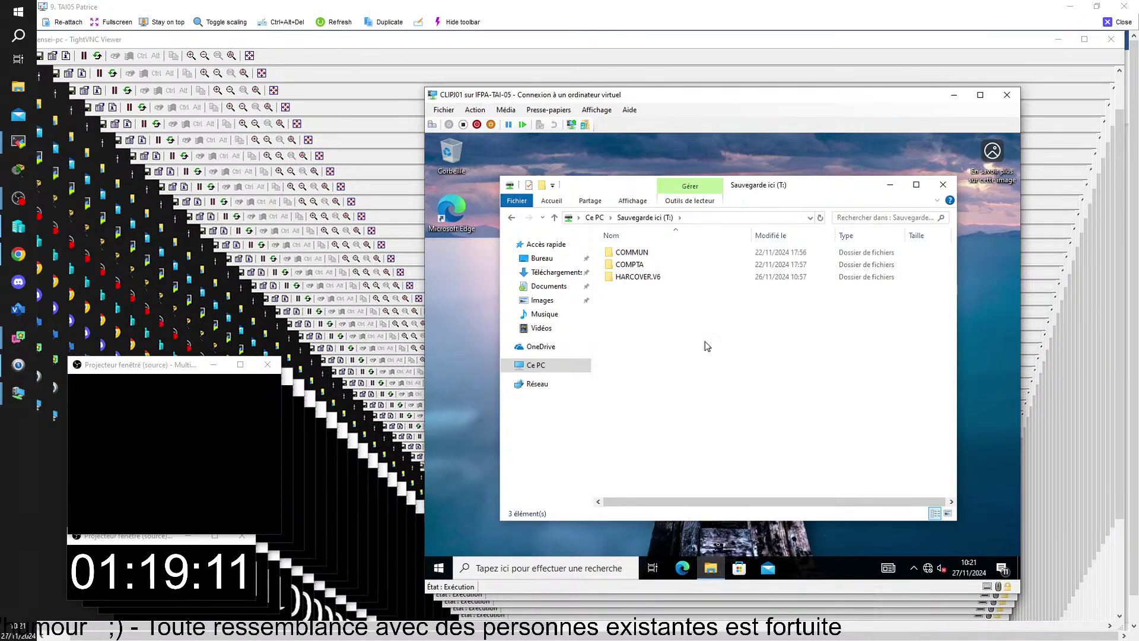
click(641, 270)
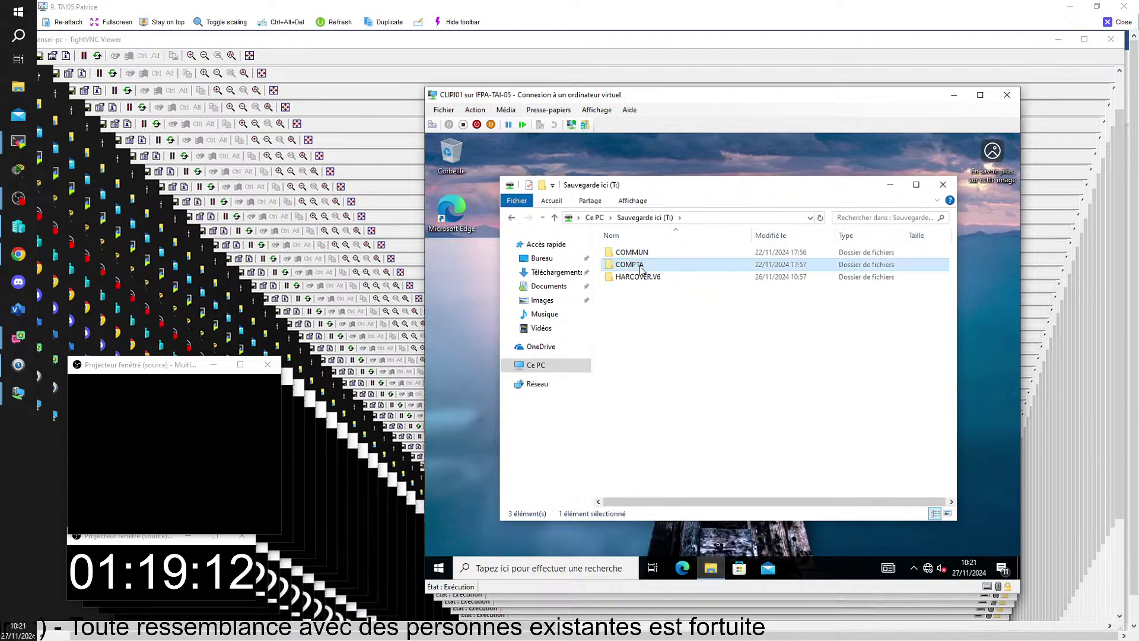
double_click(640, 270)
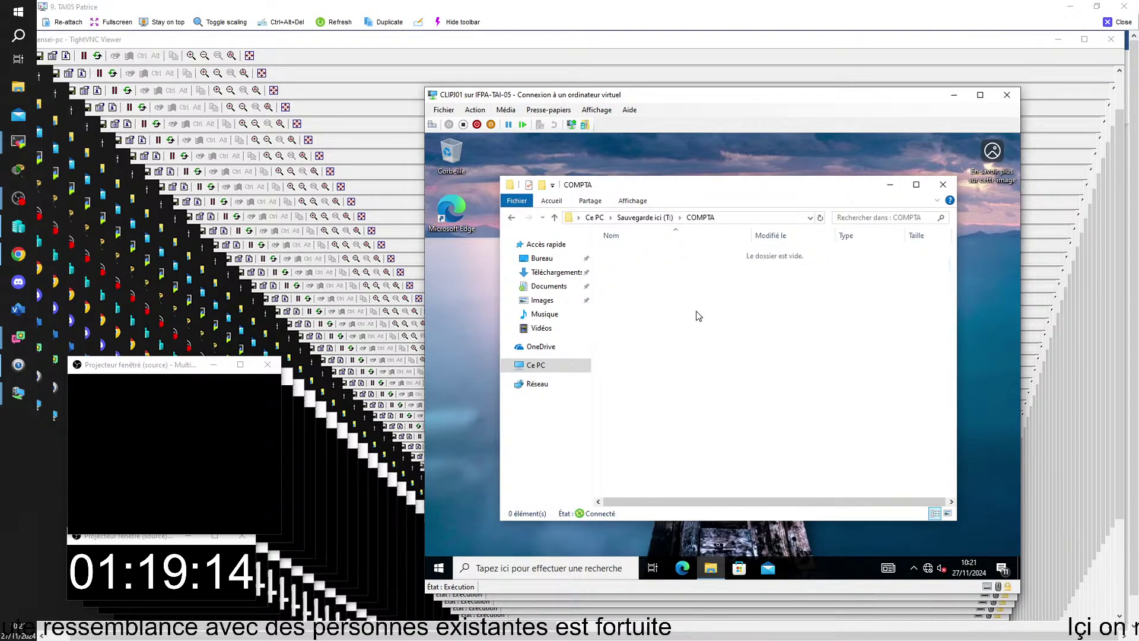
- Create a new folder named HC inside COMPTA
right_click(697, 312)
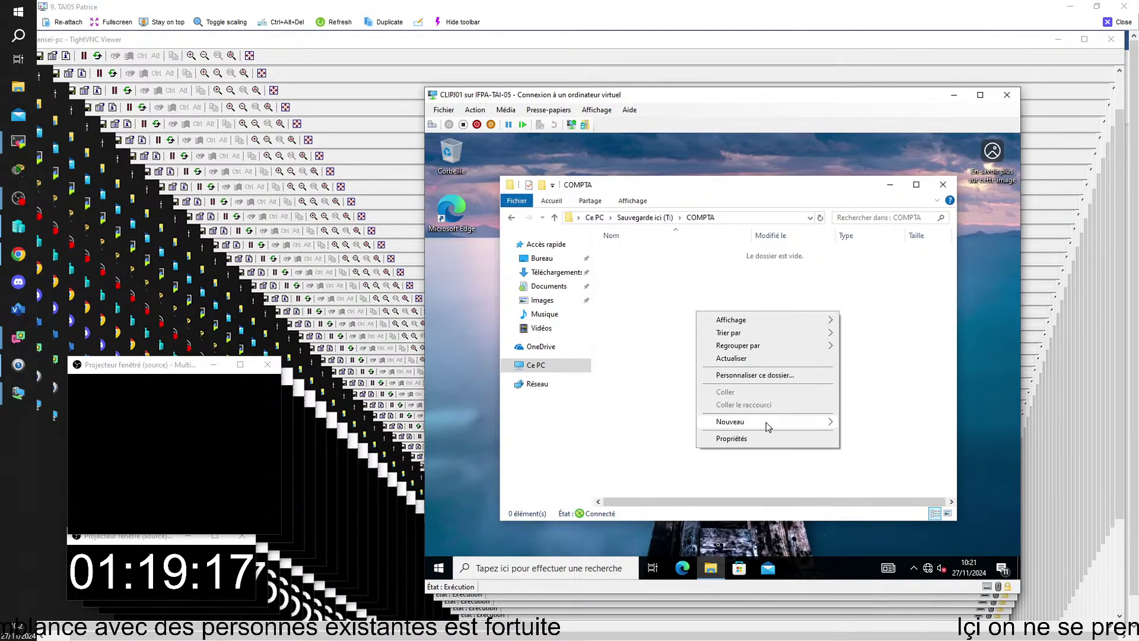
mouse_move(828, 427)
click(863, 421)
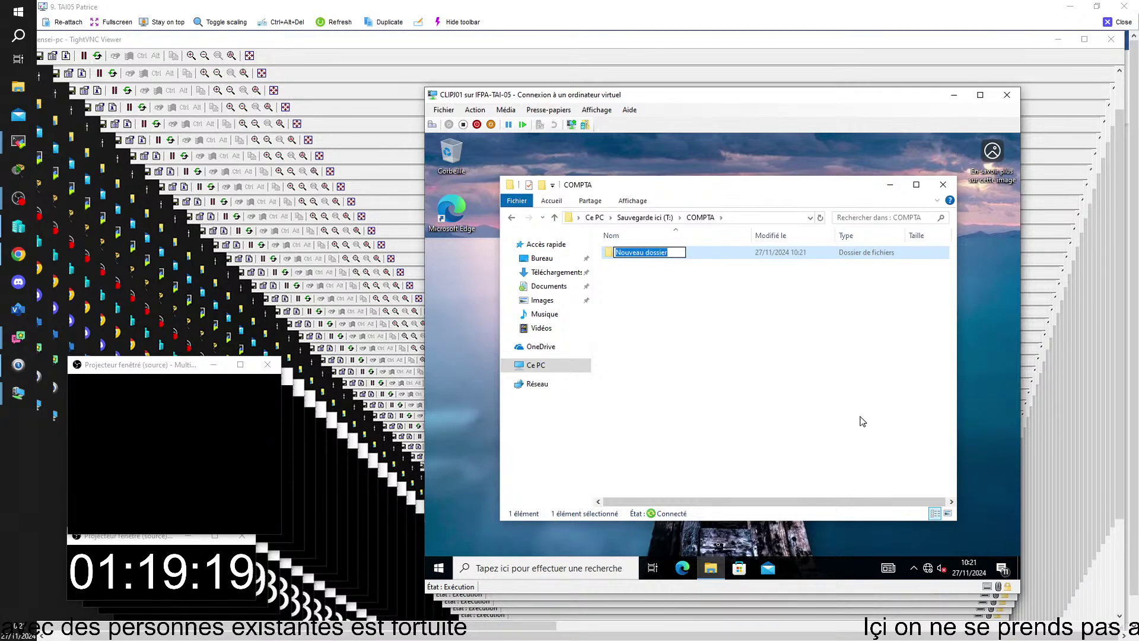
text(HC)
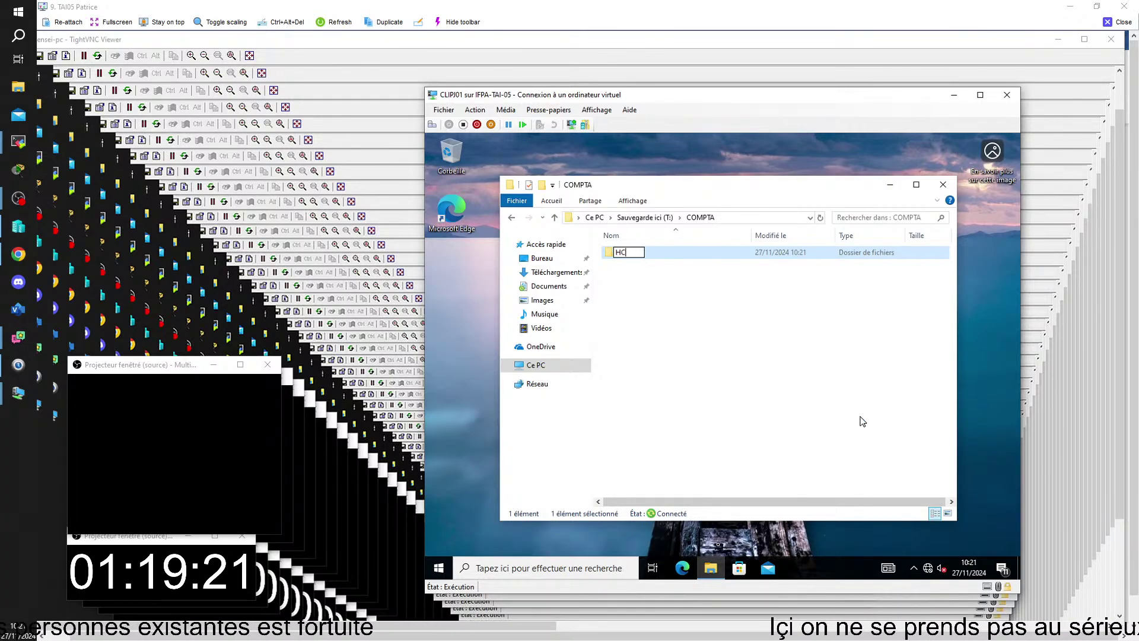
click(683, 317)
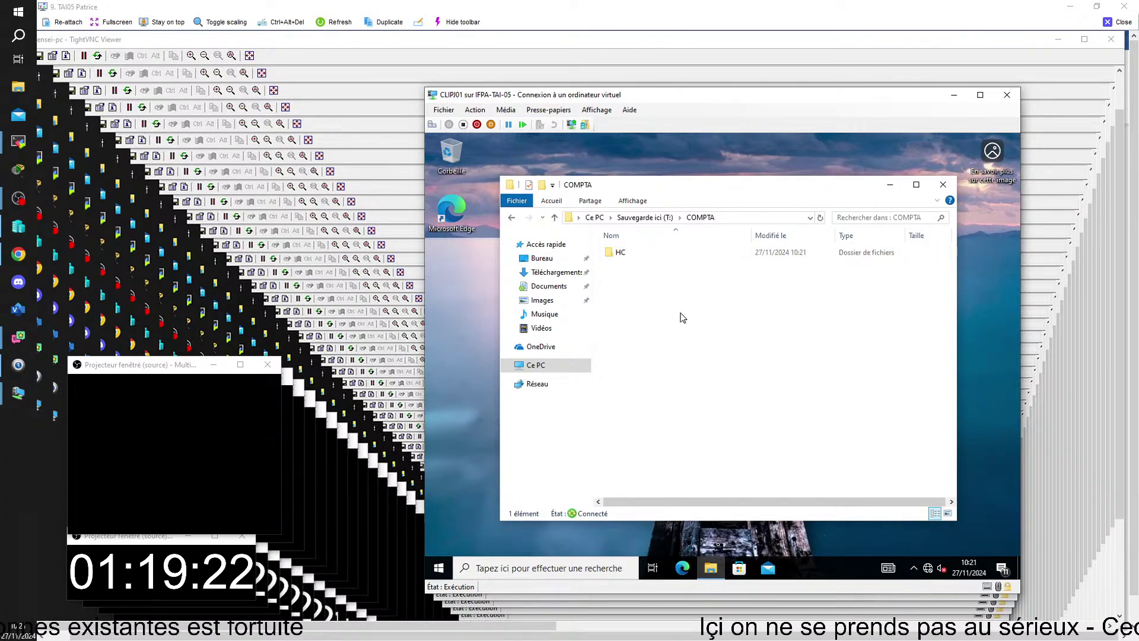
- Inside HC, create a text document named PSG and open it in Notepad
double_click(611, 251)
right_click(644, 290)
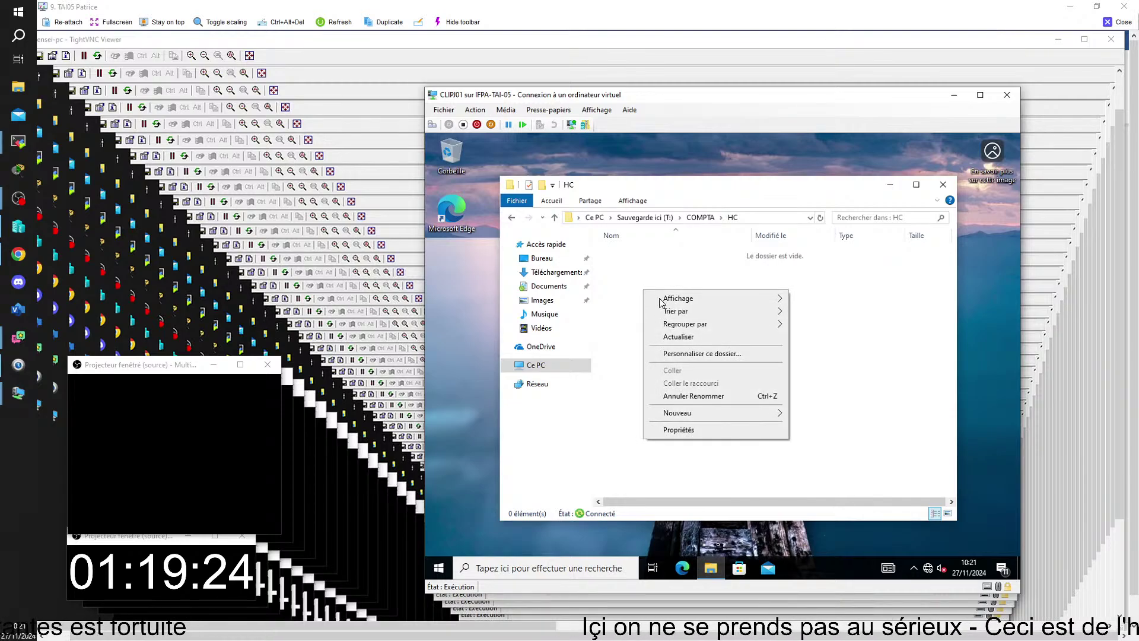
mouse_move(742, 413)
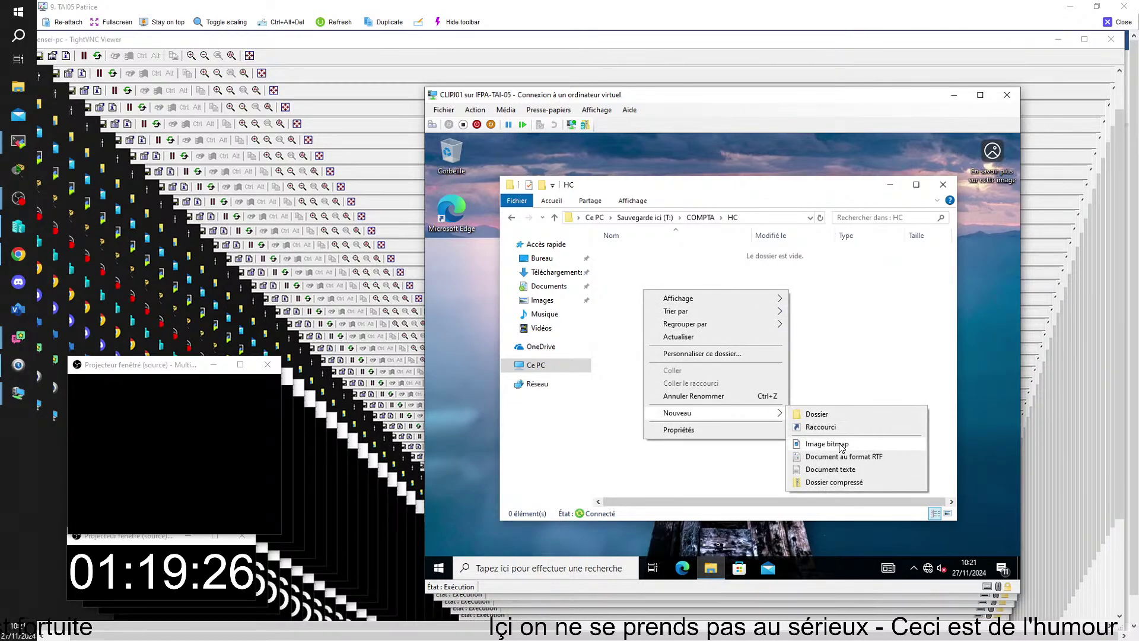
click(834, 469)
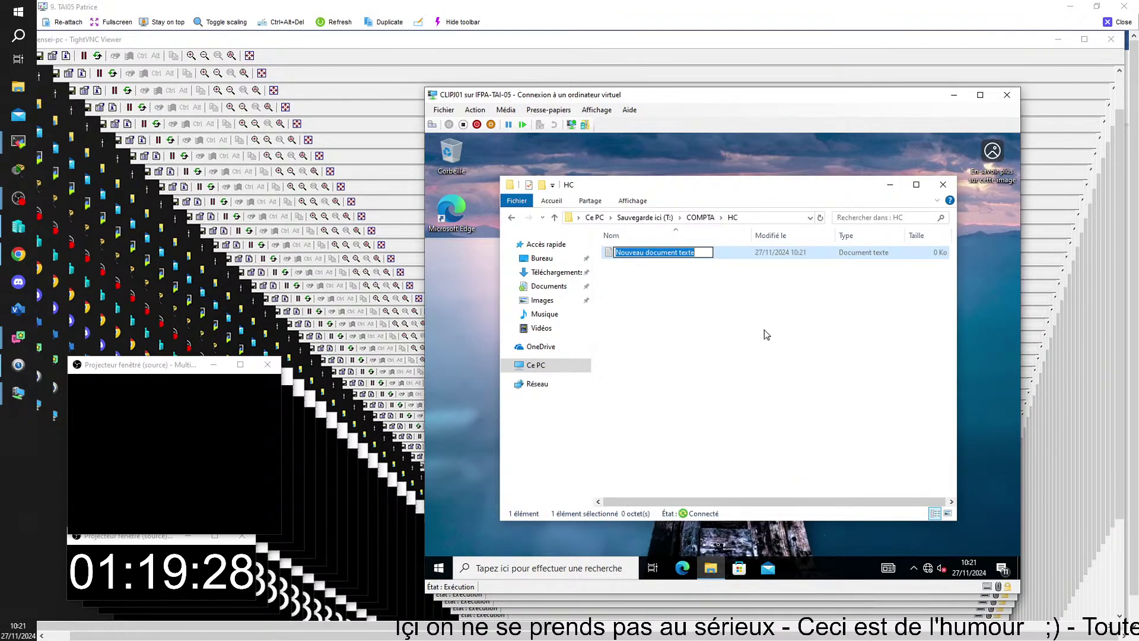
text(PS)
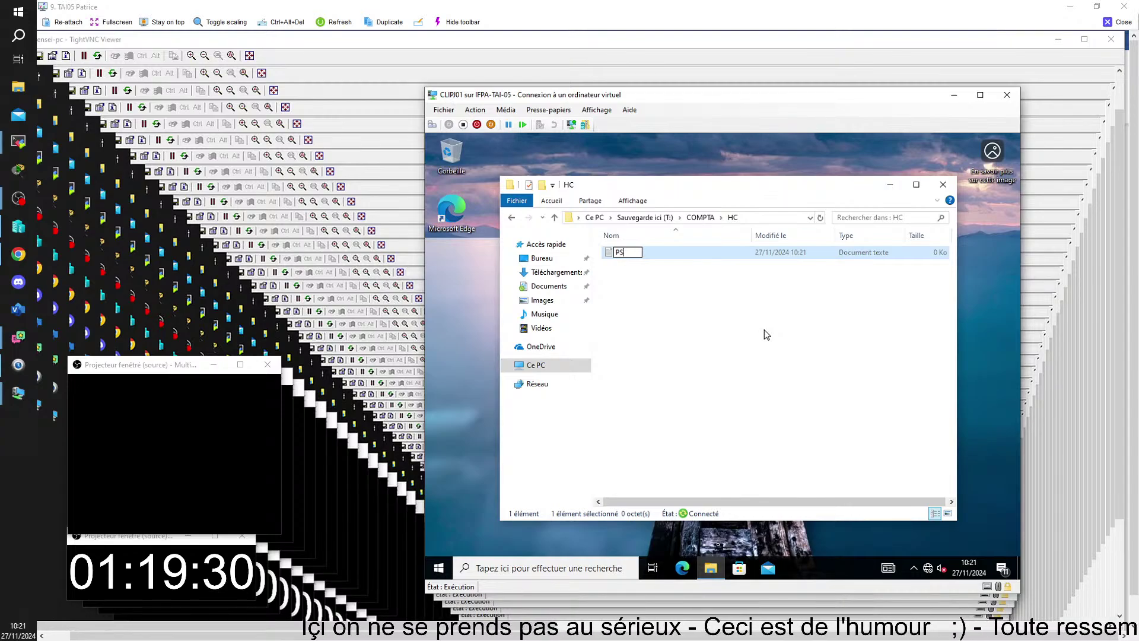
text(G)
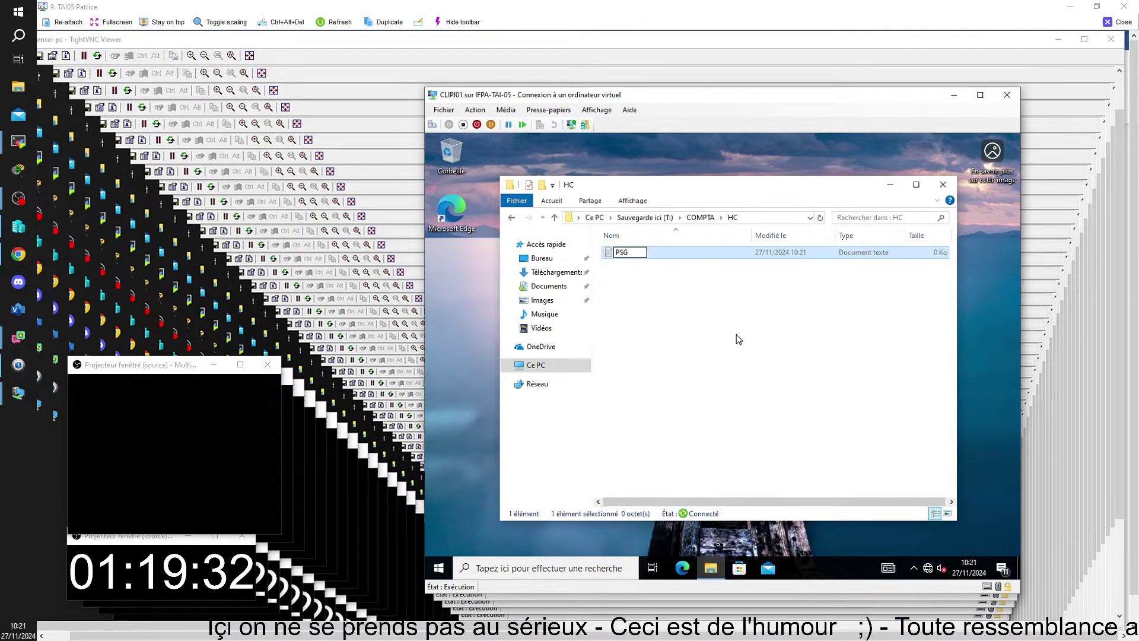
click(735, 334)
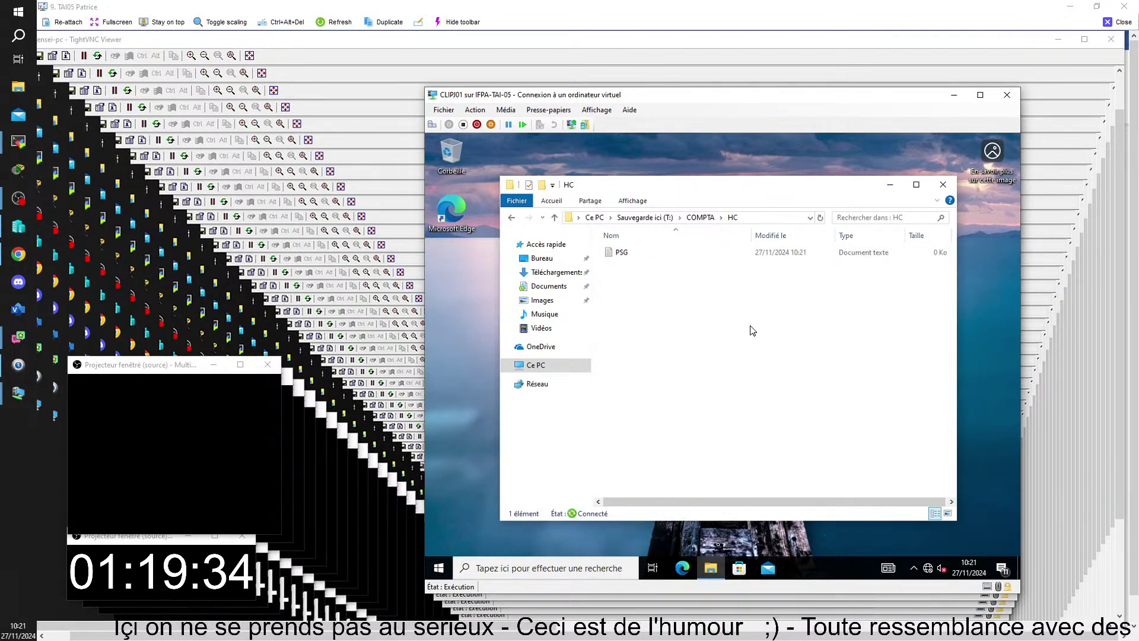
double_click(618, 253)
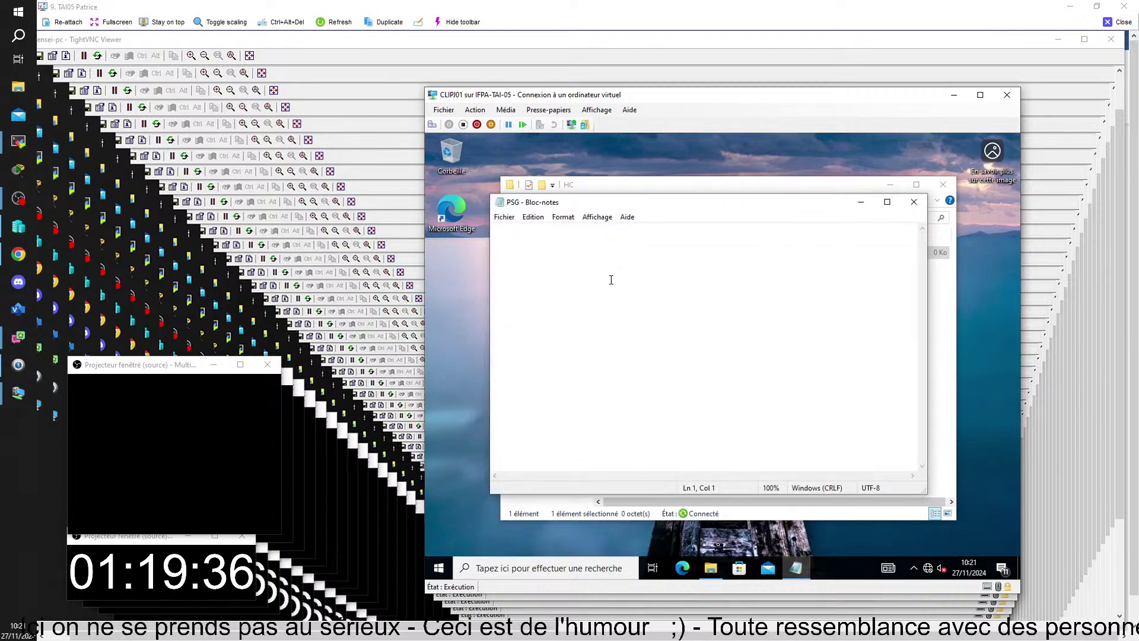
- Type 'iijodhauihkflf' into PSG, save it with Fichier > Enregistrer, and close Notepad
text(iijodhauihkflf)
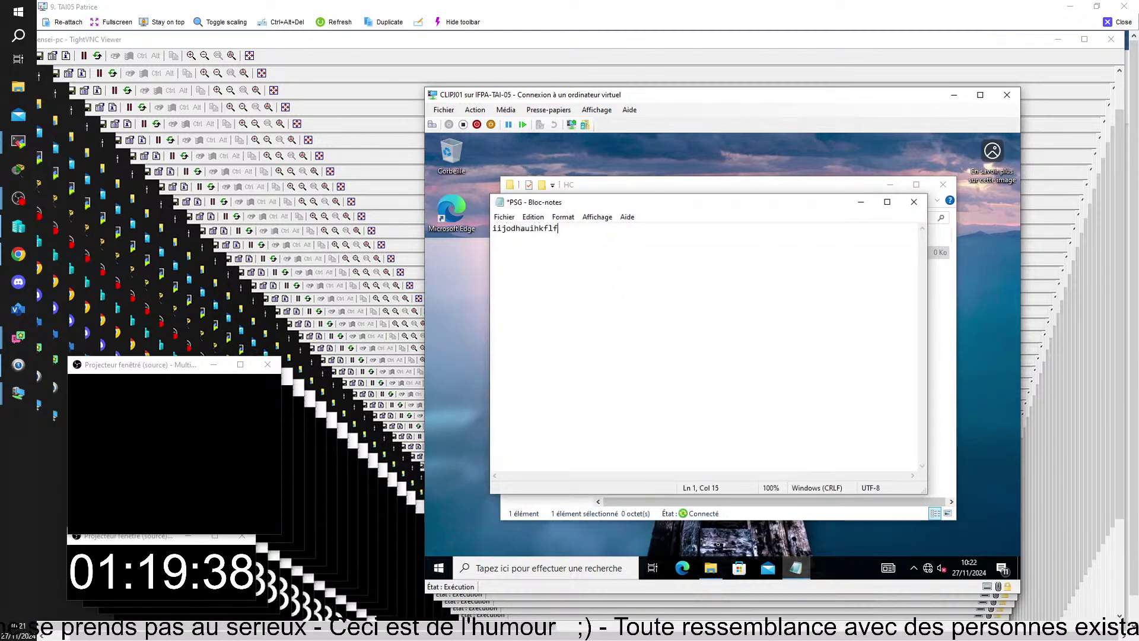
click(504, 217)
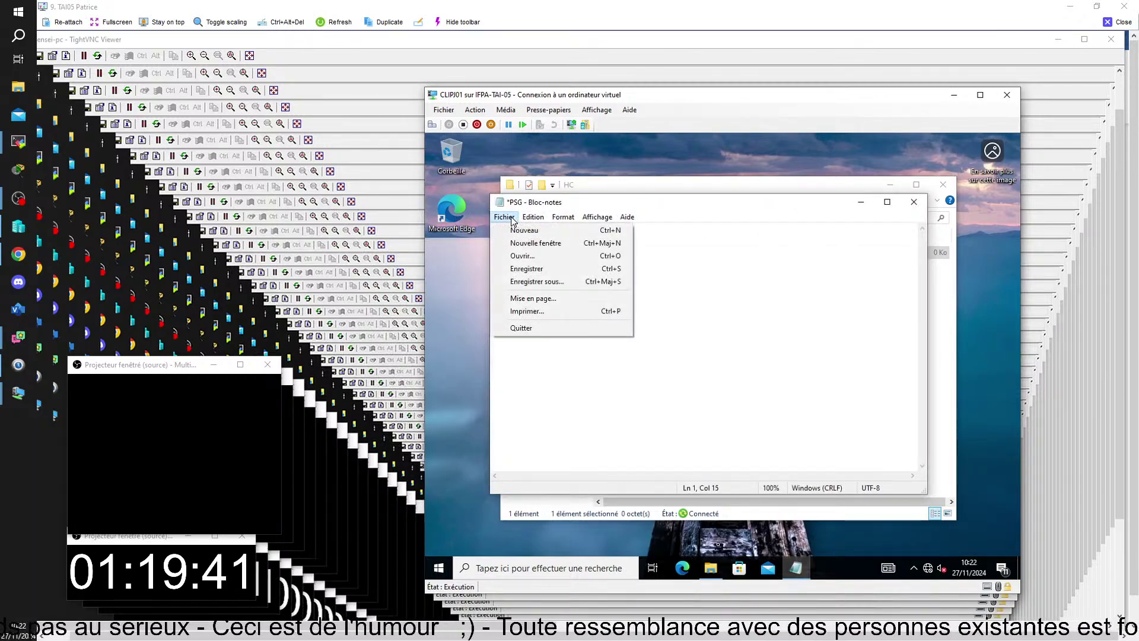
click(525, 269)
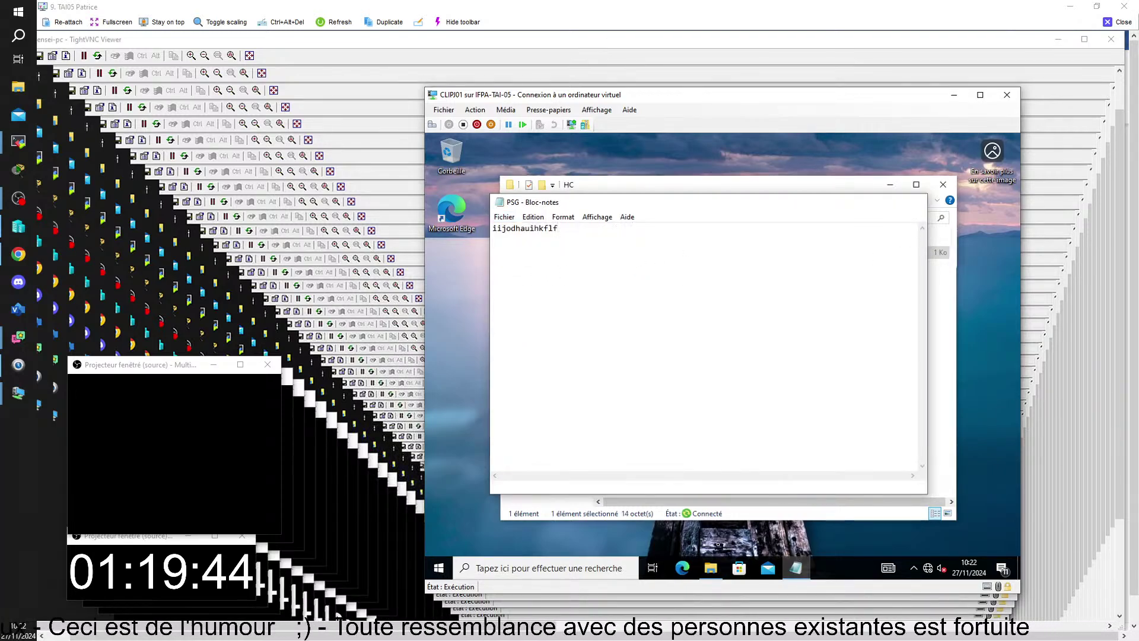
click(913, 202)
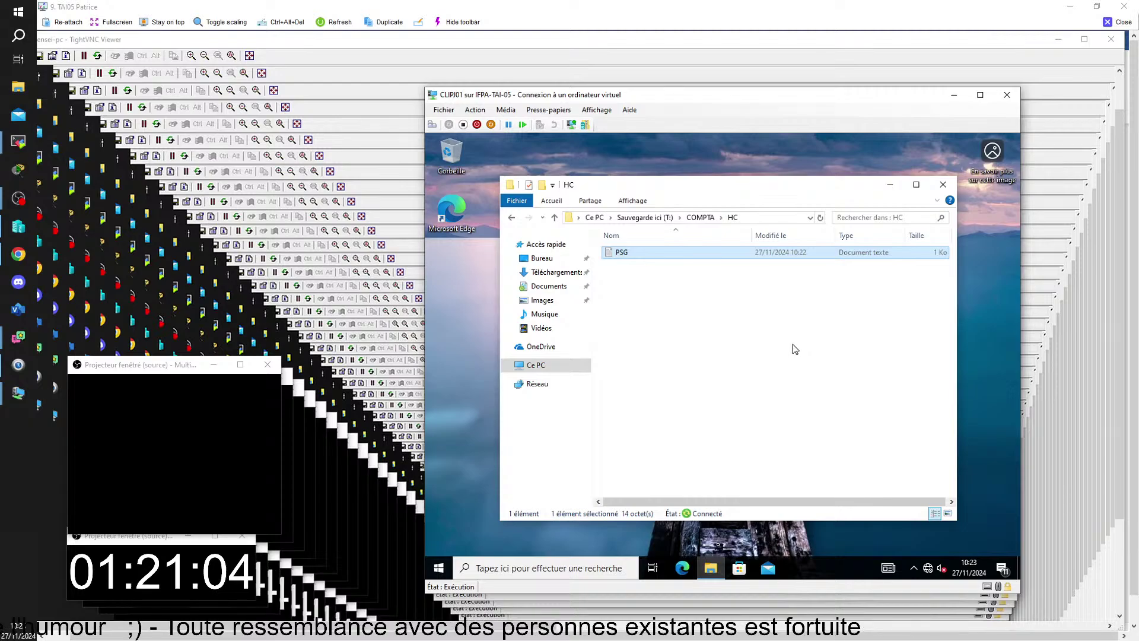
right_click(641, 254)
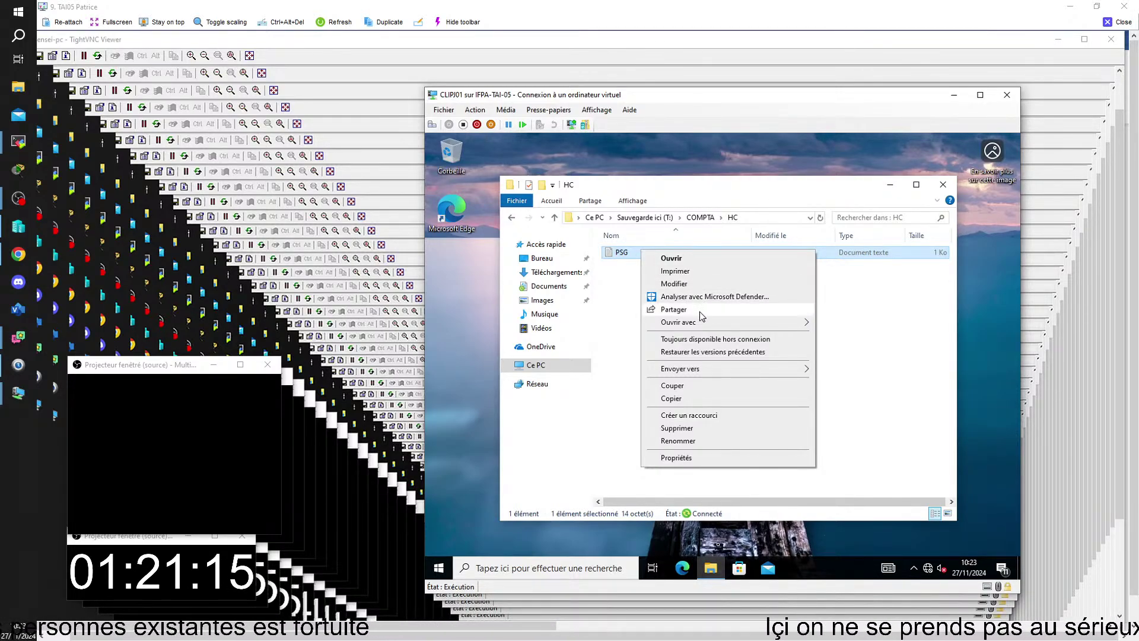
- Mark PSG, then the COMPTA folder at the T: root, as Toujours disponible hors connexion
click(712, 341)
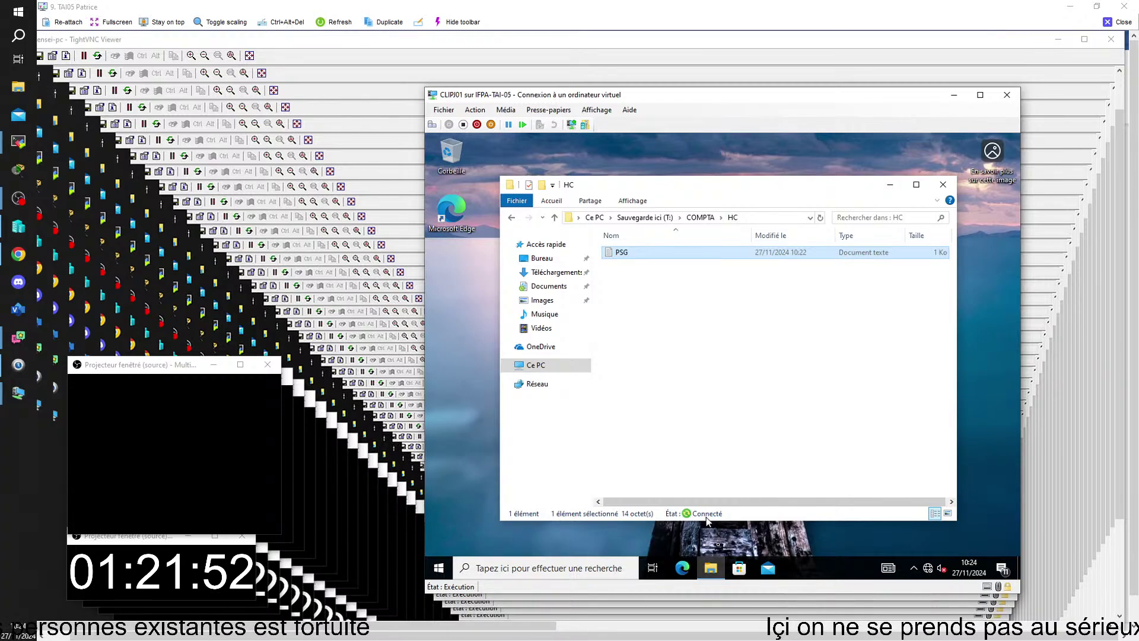
click(513, 221)
click(514, 221)
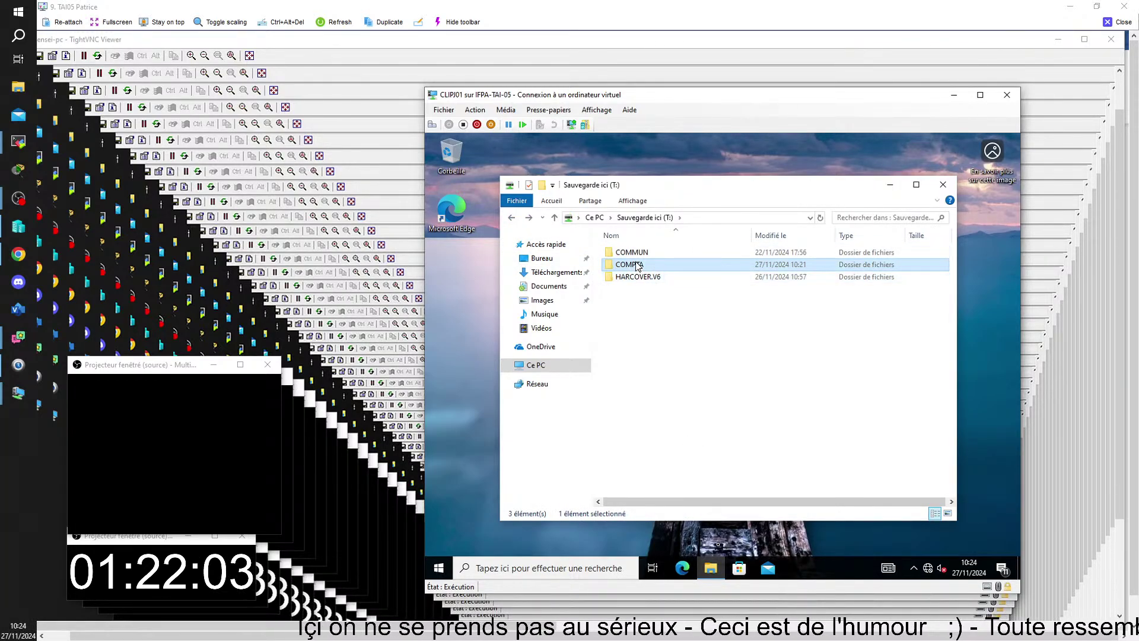
right_click(636, 265)
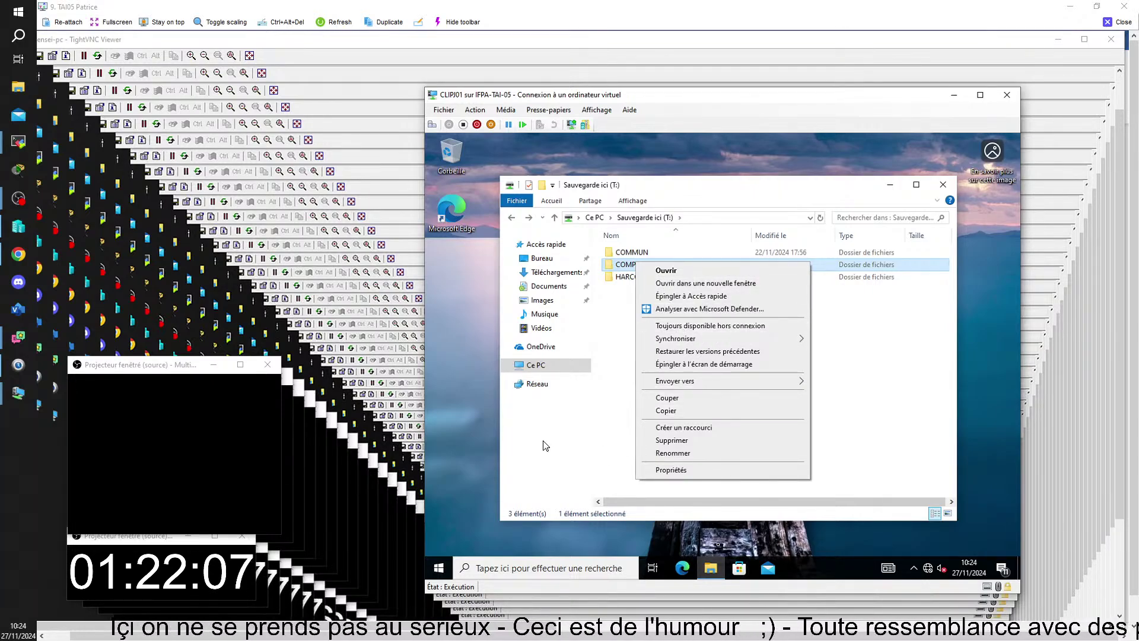
click(747, 326)
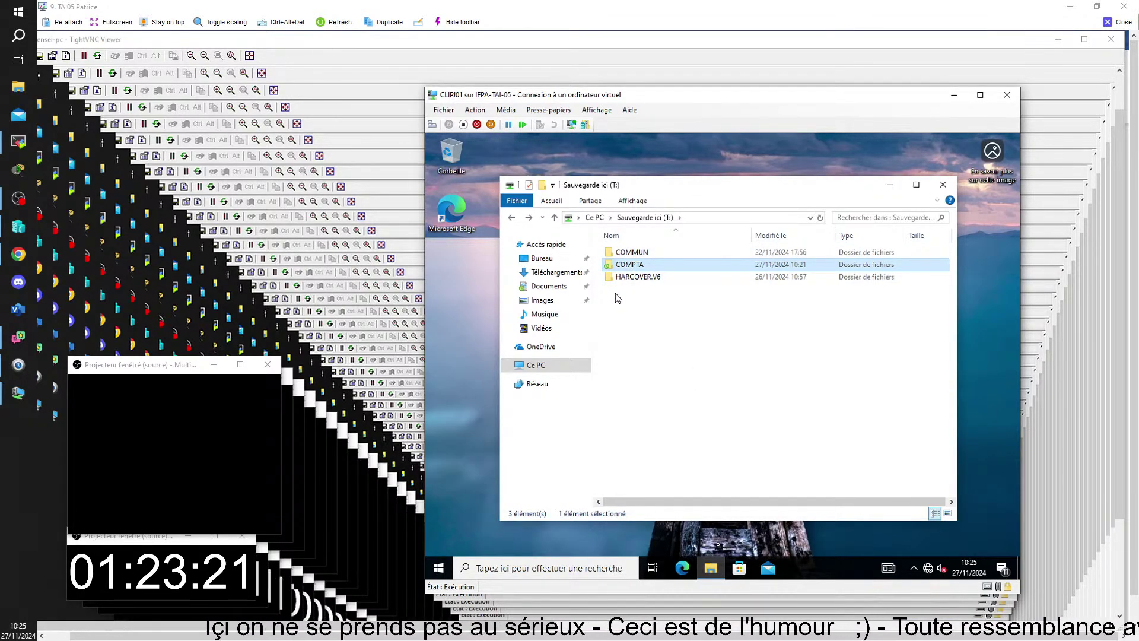
- Create a new text document named Marseille in the Documents folder
click(549, 286)
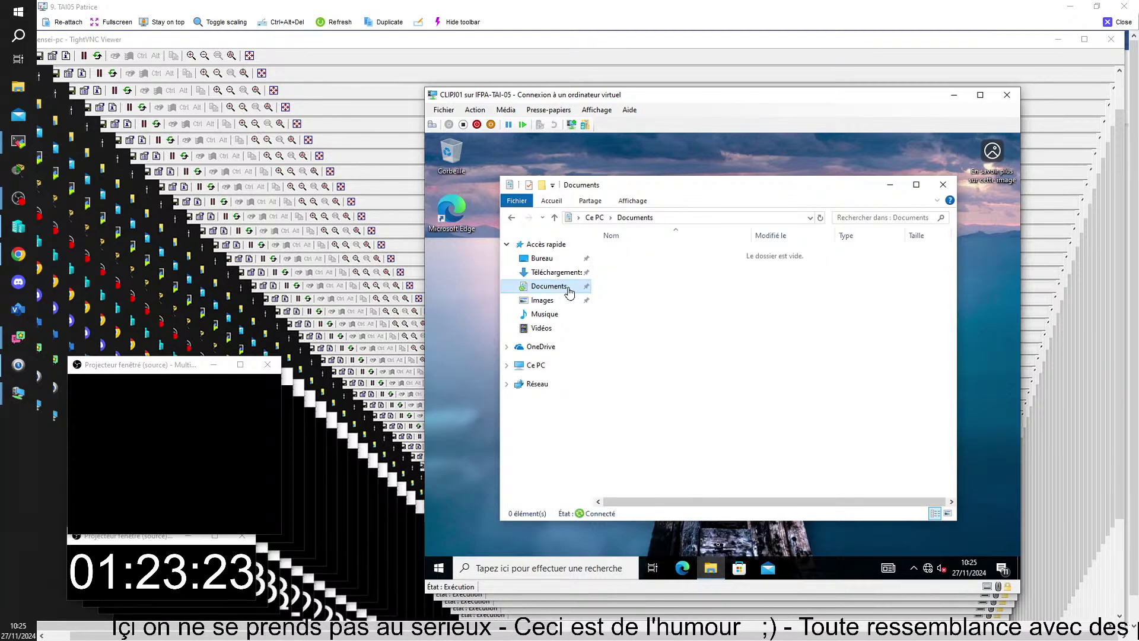
right_click(681, 280)
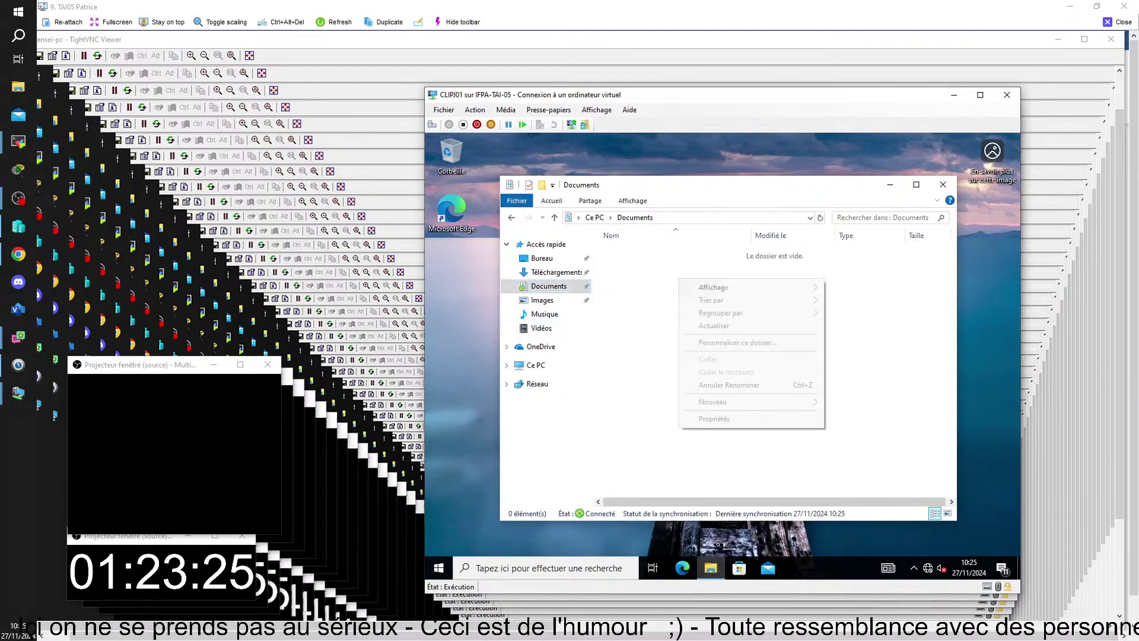
mouse_move(724, 402)
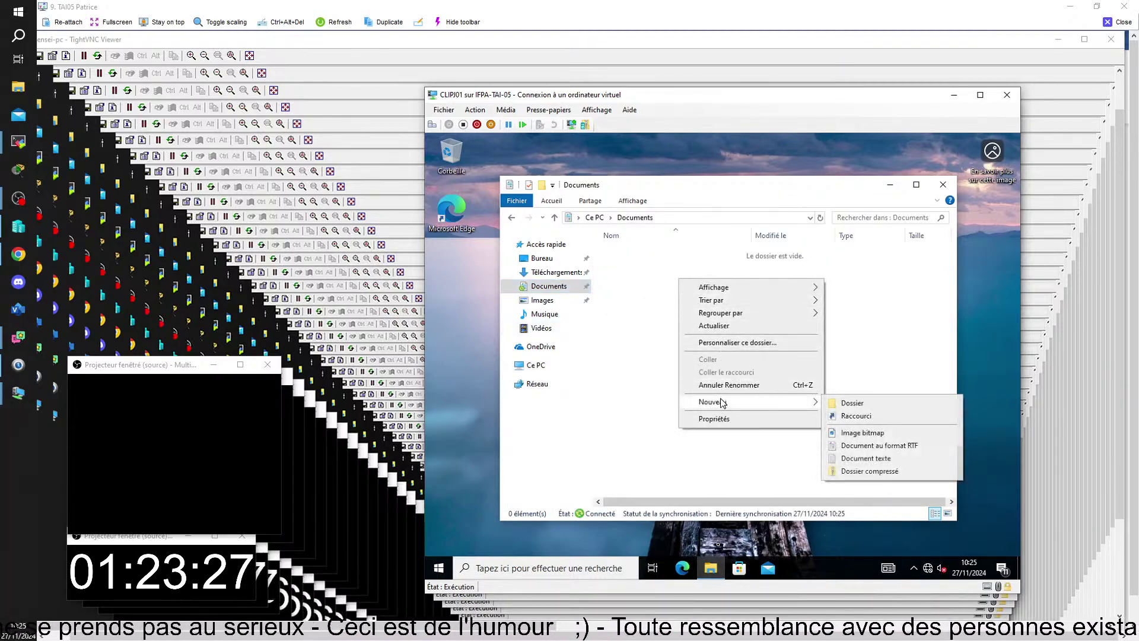
click(857, 458)
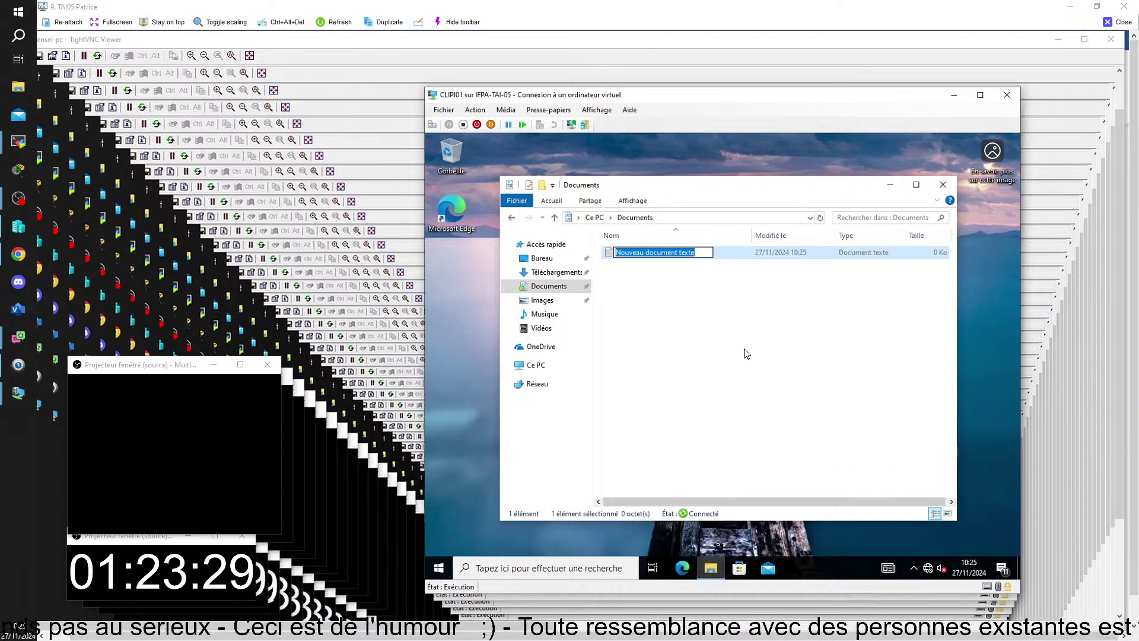
text(mARS)
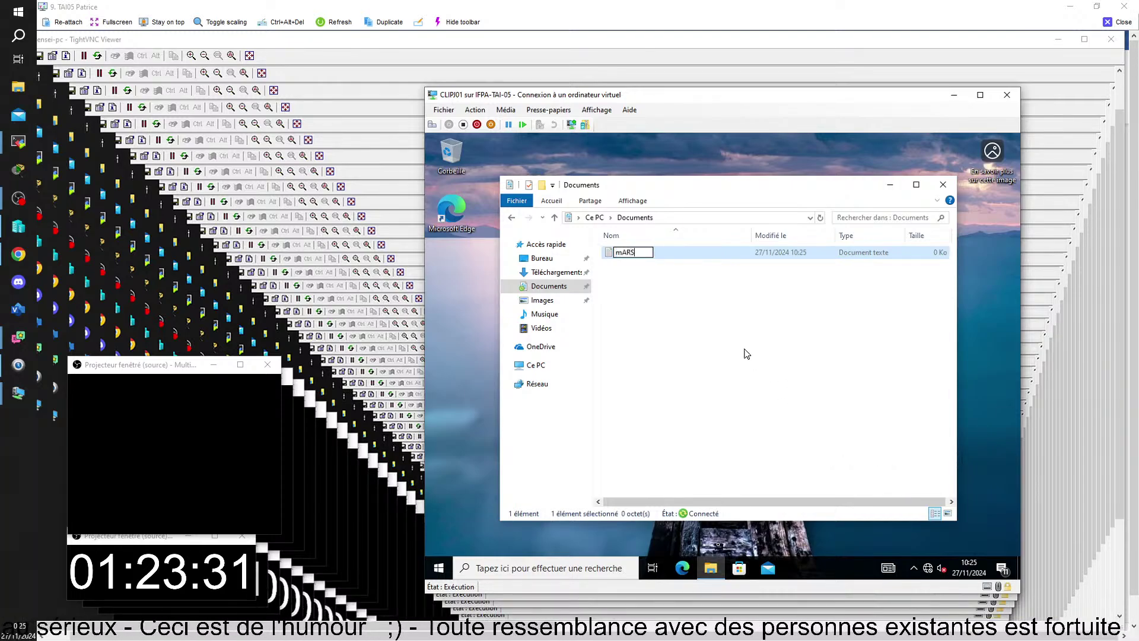
text(EILLE)
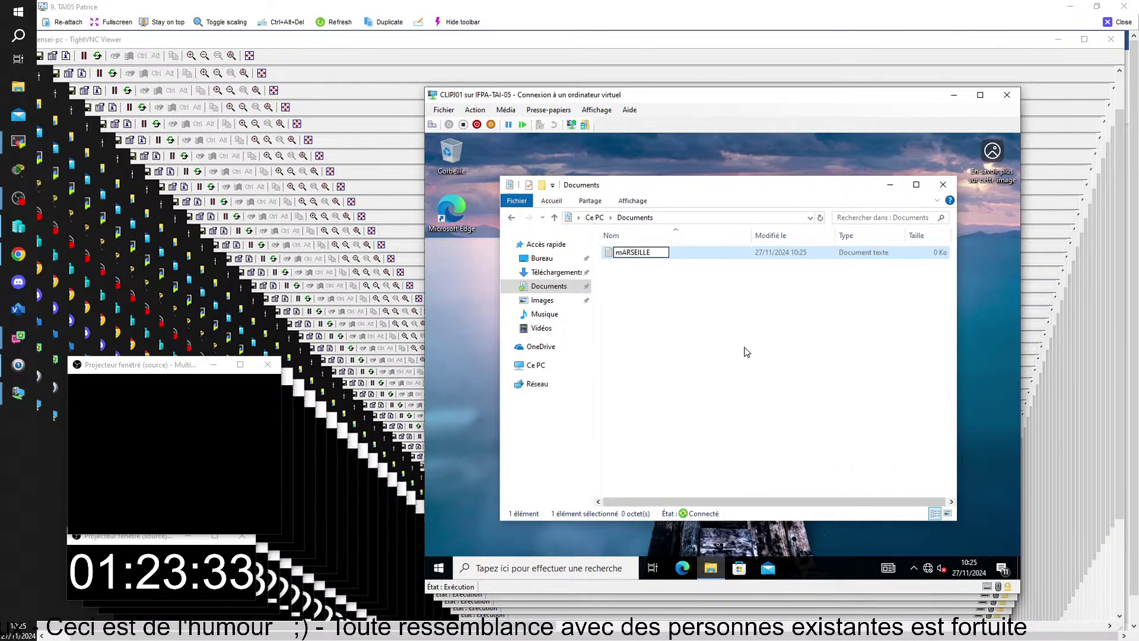
key(BackSpace)
key(BackSpace)
key(BackSpace)
key(BackSpace)
key(BackSpace)
key(BackSpace)
key(BackSpace)
key(BackSpace)
key(BackSpace)
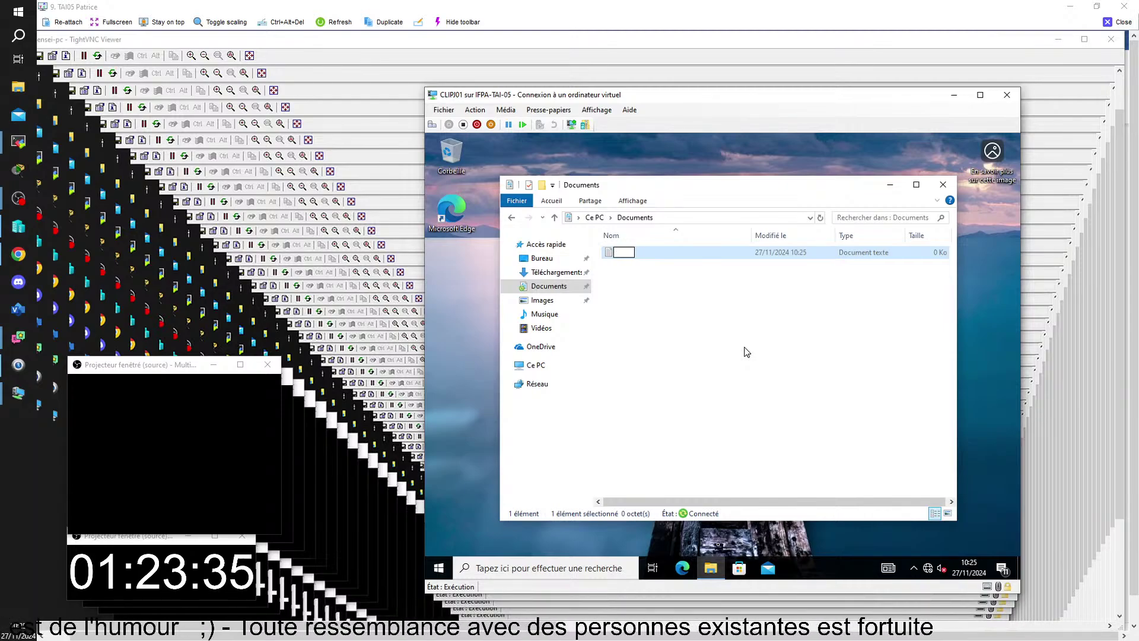
text(M)
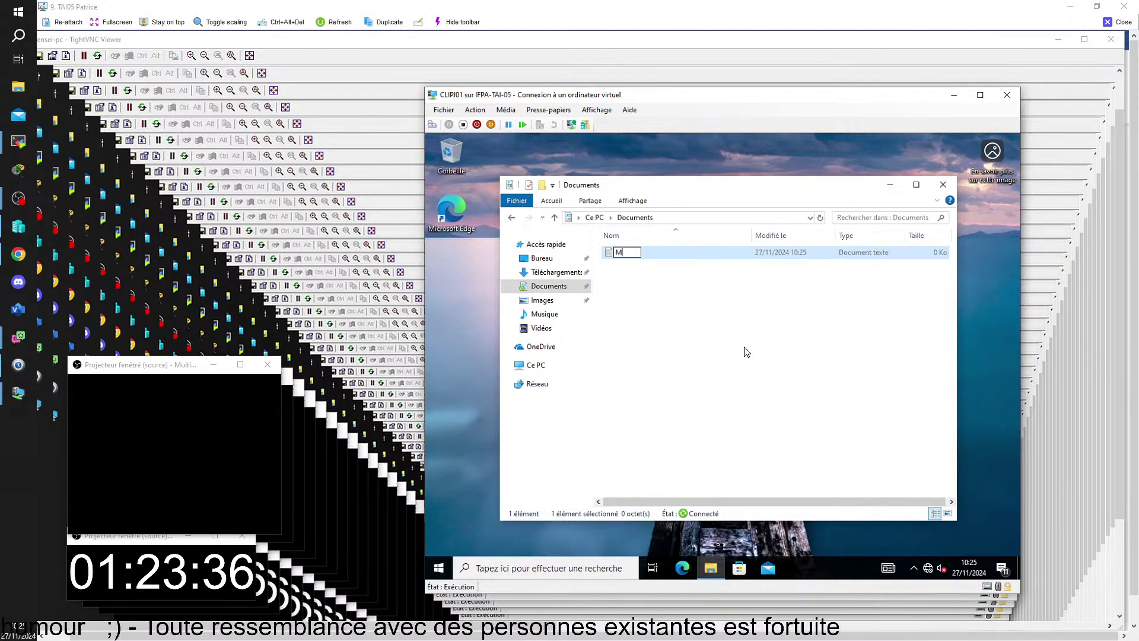
text(arseil)
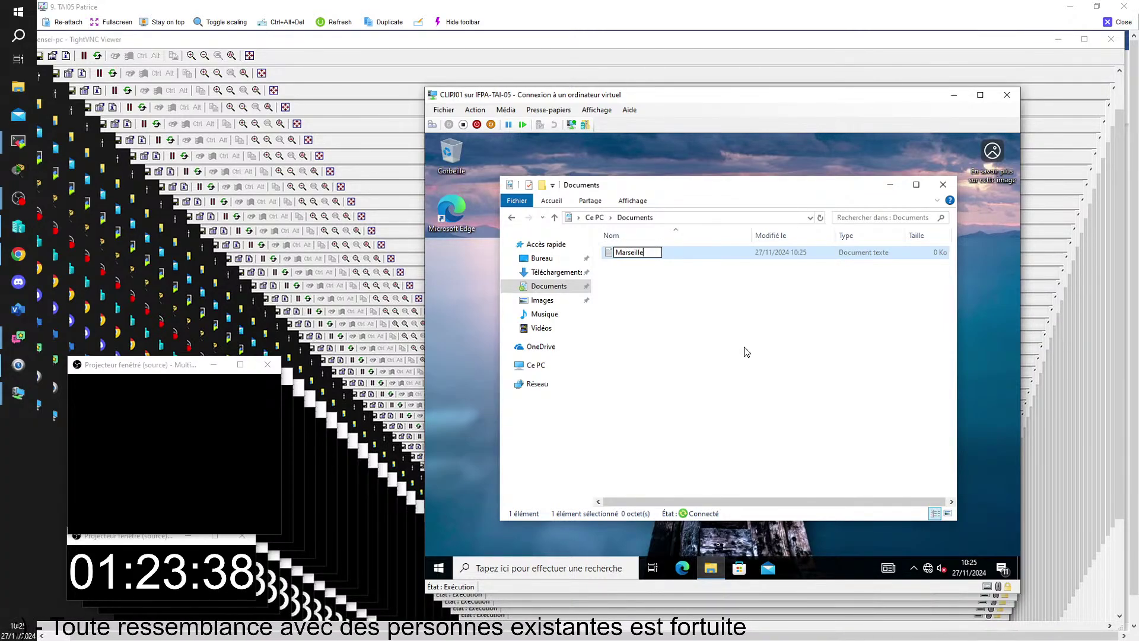
text(le)
key(Return)
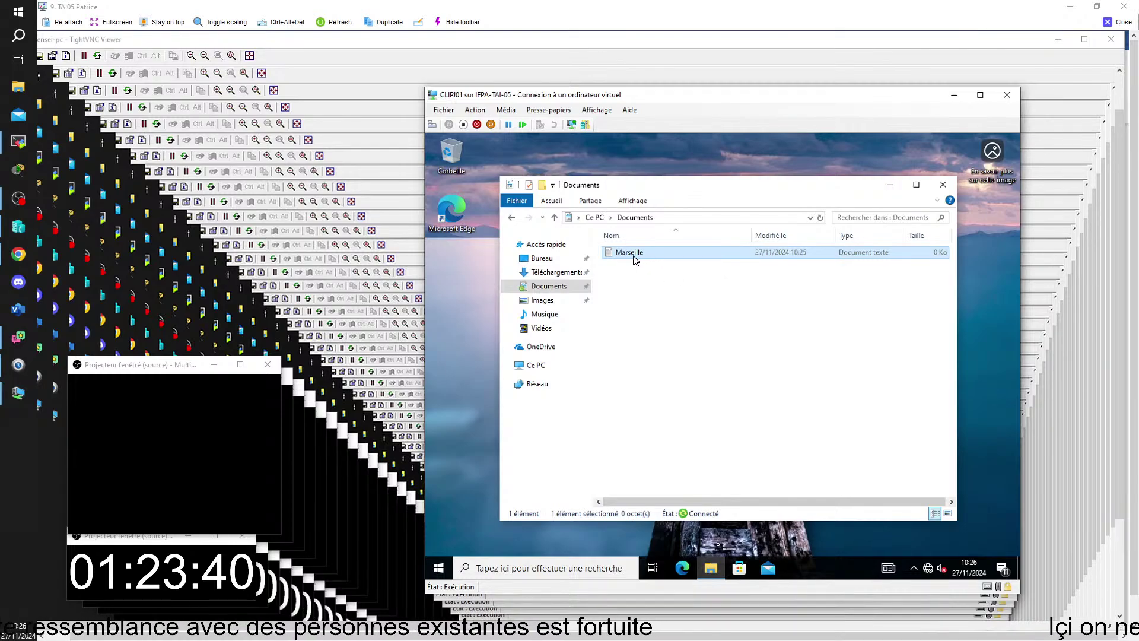
- Type 'zbahkfhkzjHFKJ' into Marseille, save it, and close Notepad
double_click(630, 253)
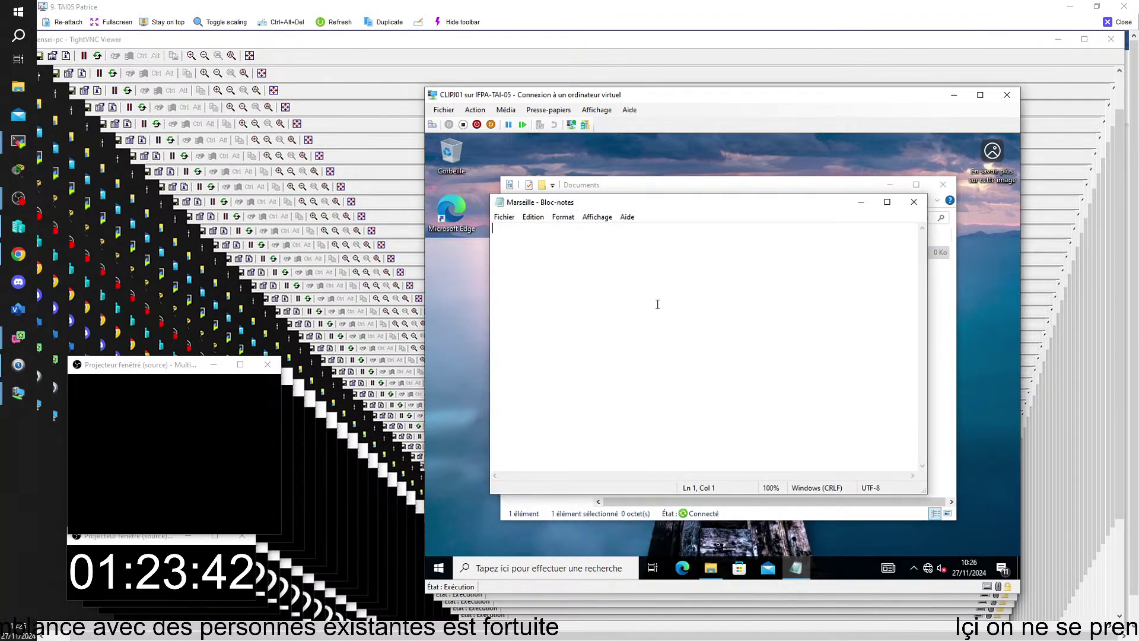
text(zbahkfhkzjHFKJ)
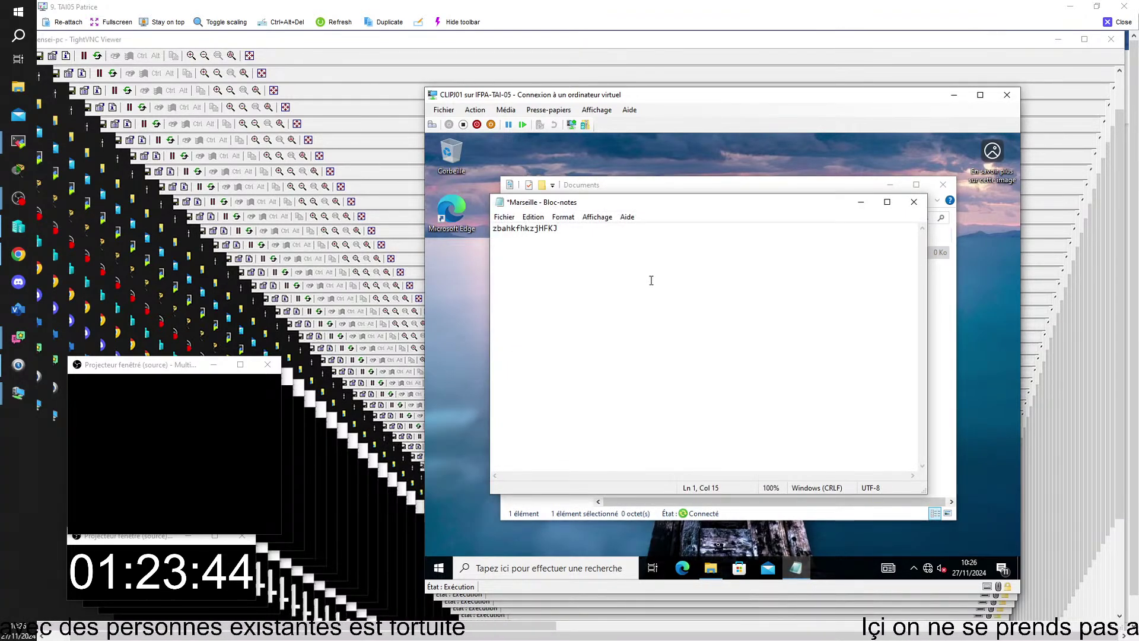
click(504, 217)
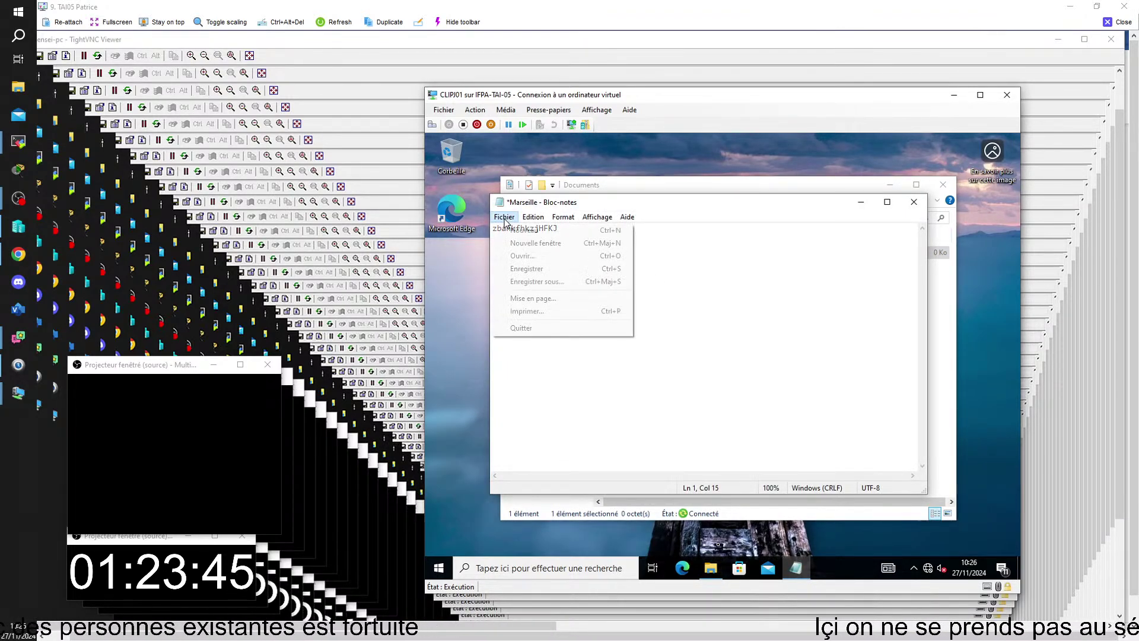
click(525, 272)
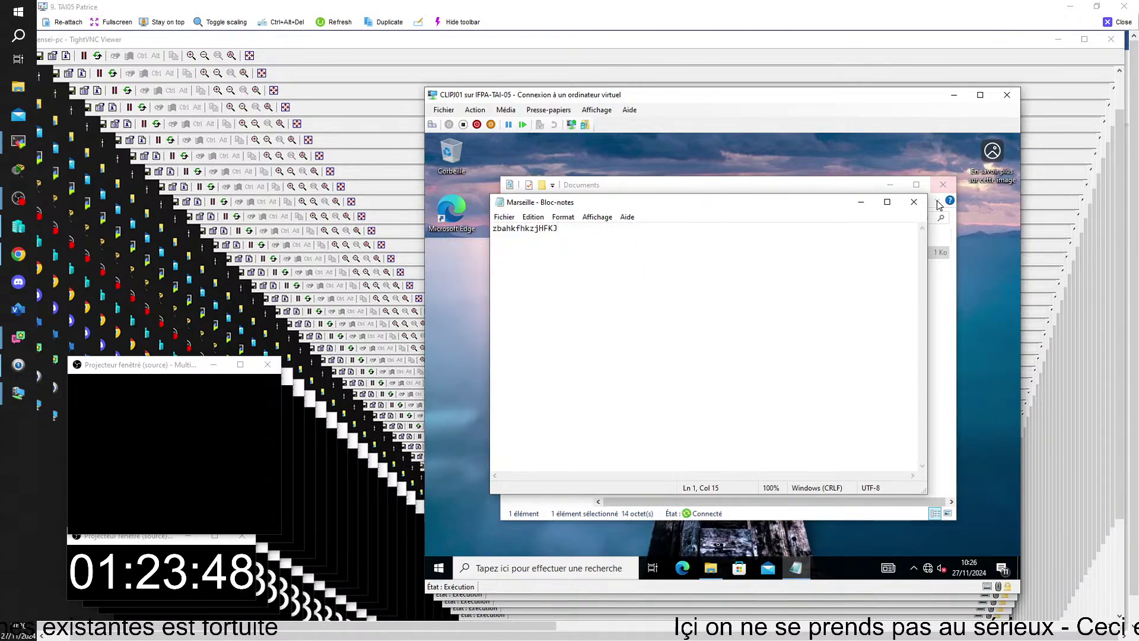
click(913, 202)
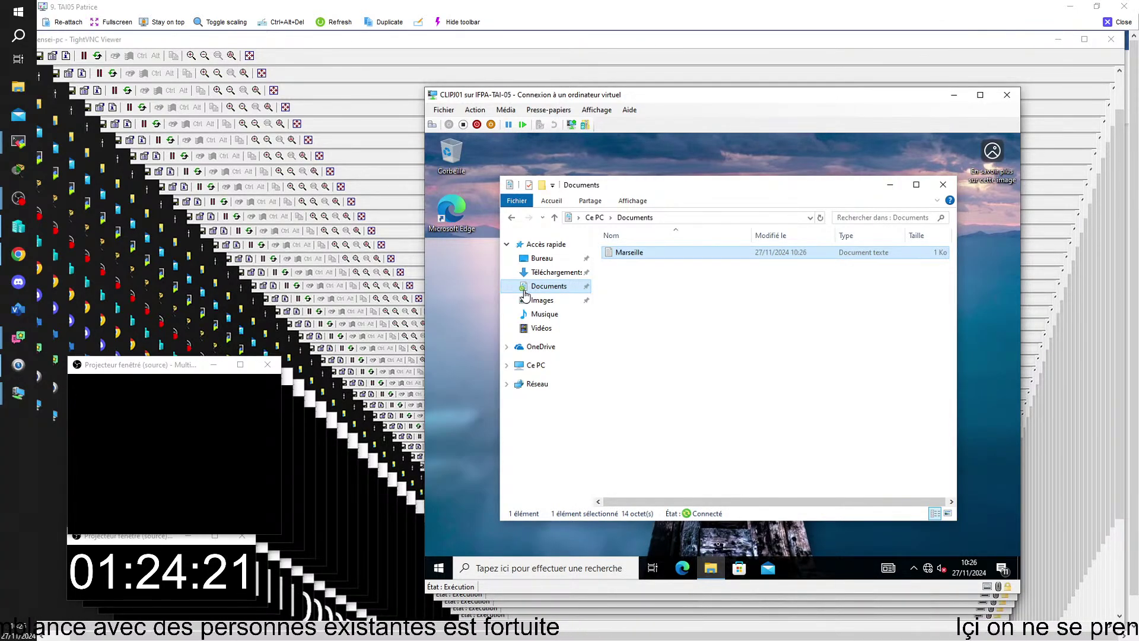
- Sign out of the Windows session via Start > user account > Se déconnecter
click(526, 287)
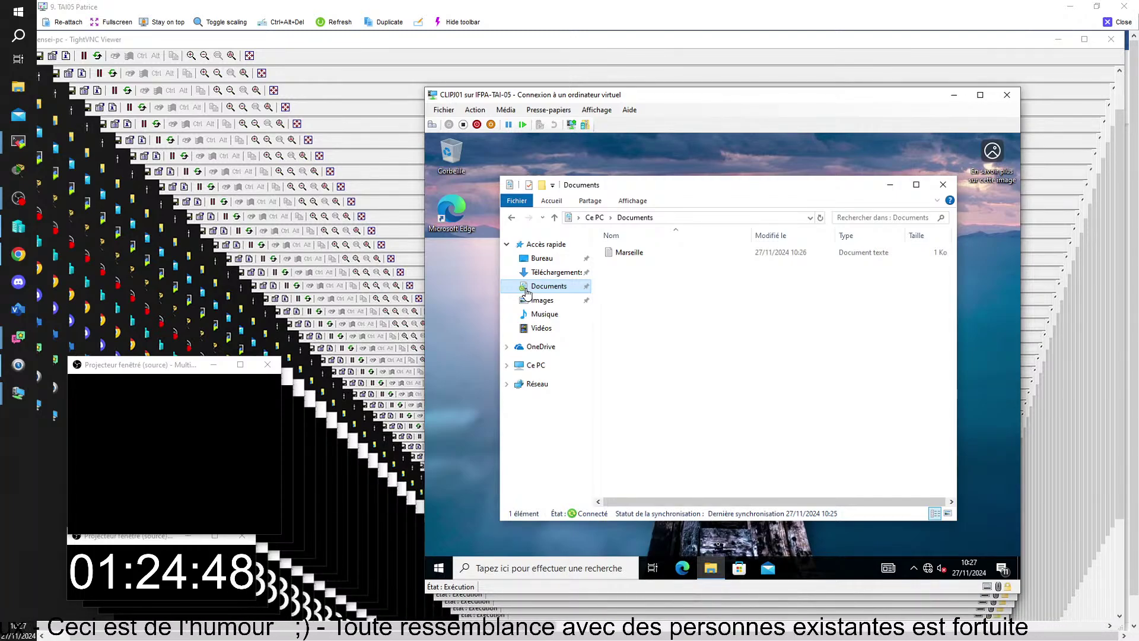
click(439, 568)
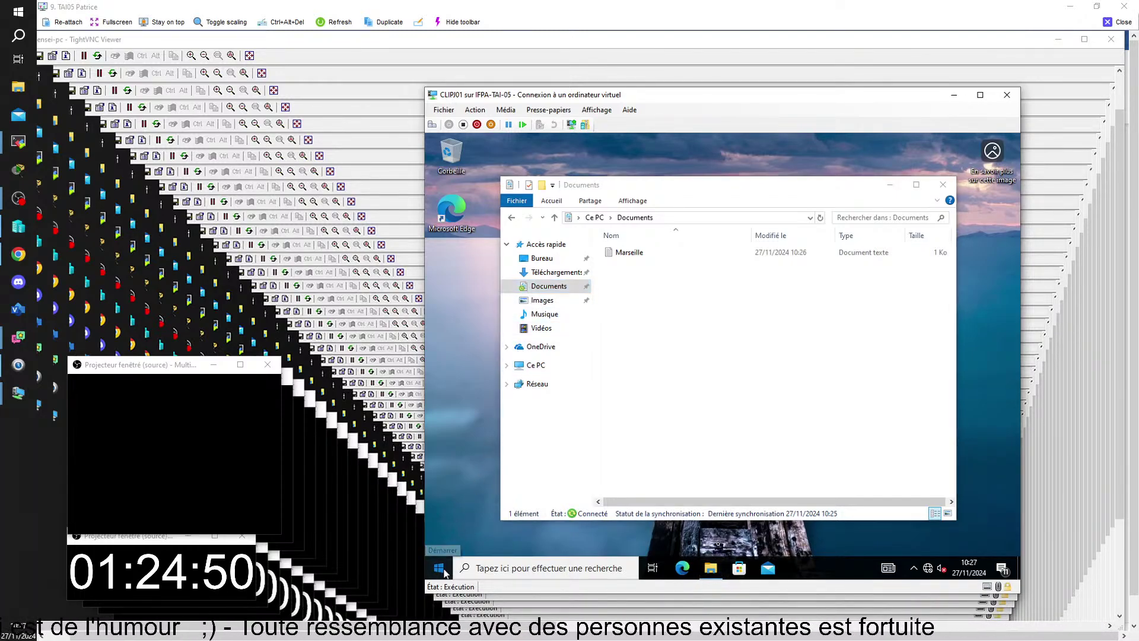
click(439, 432)
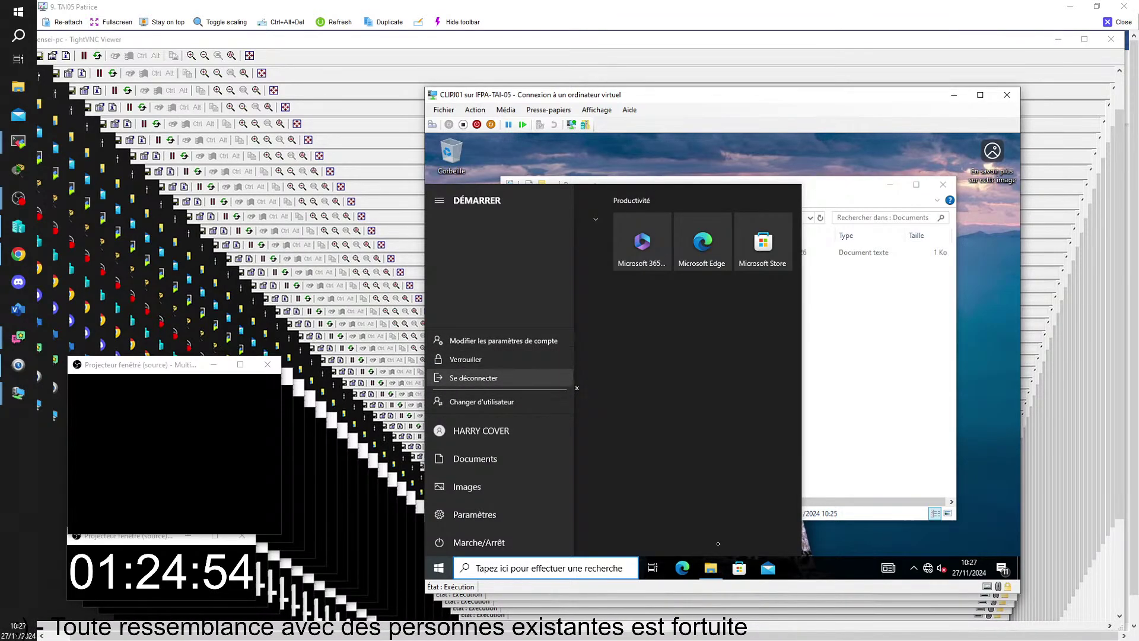
click(452, 380)
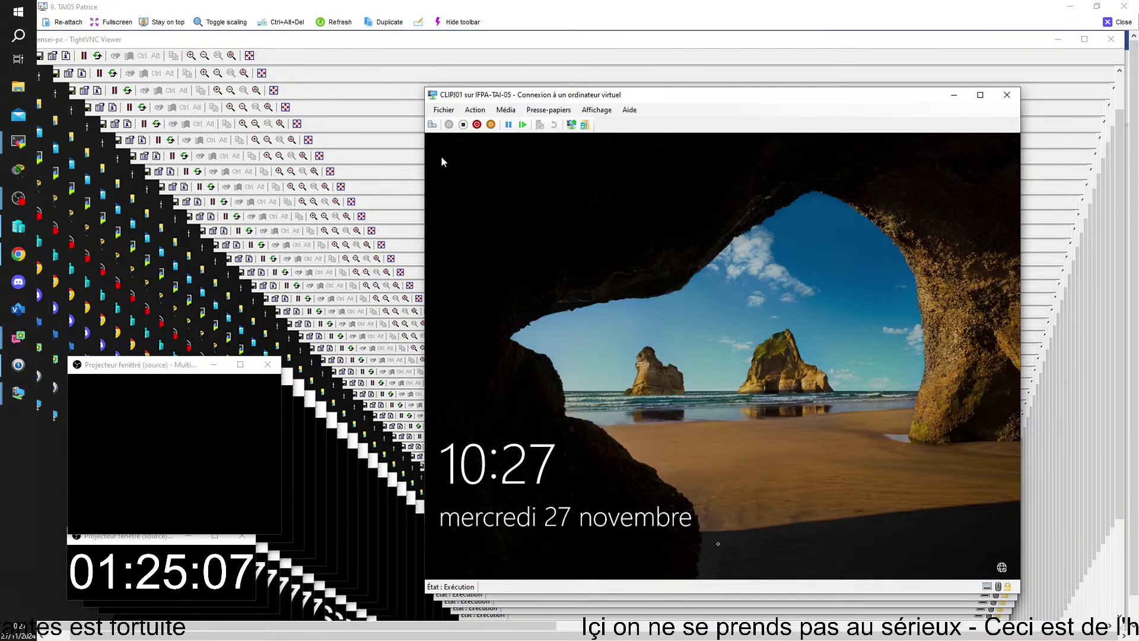
- From the sign-in screen's power button, choose Arrêter to shut down the CLIPJ01 VM
click(846, 488)
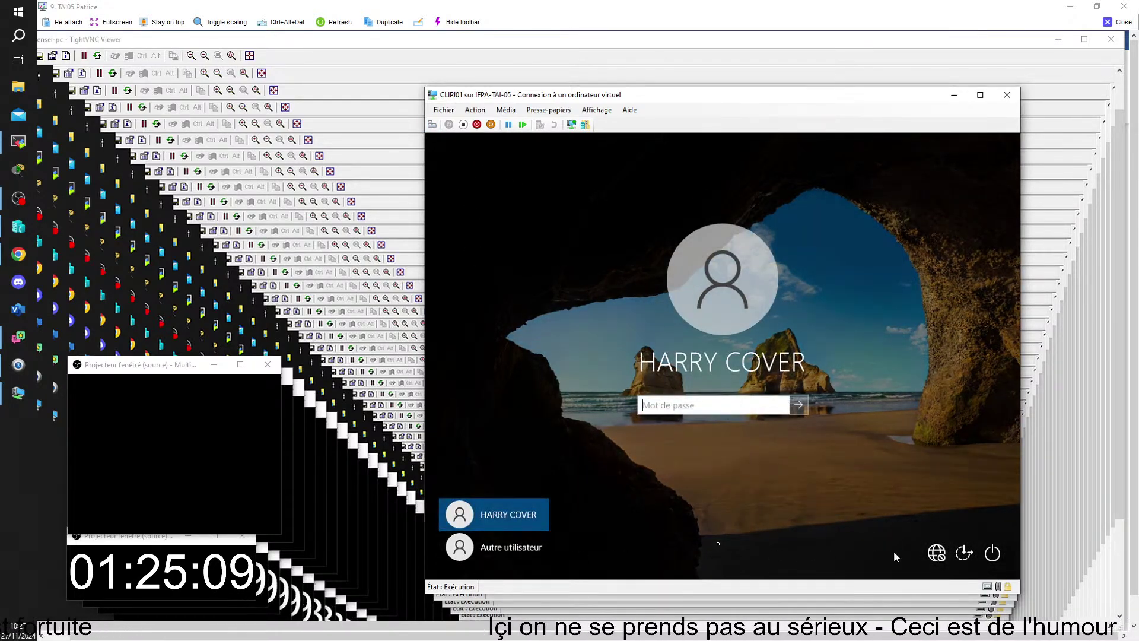
click(990, 558)
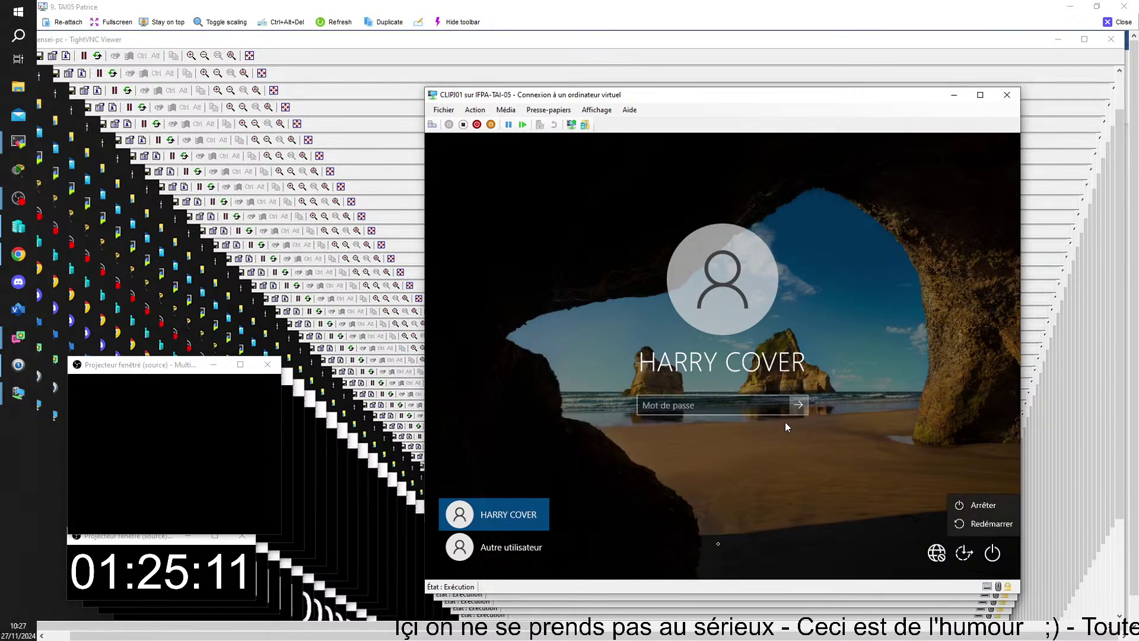
click(971, 507)
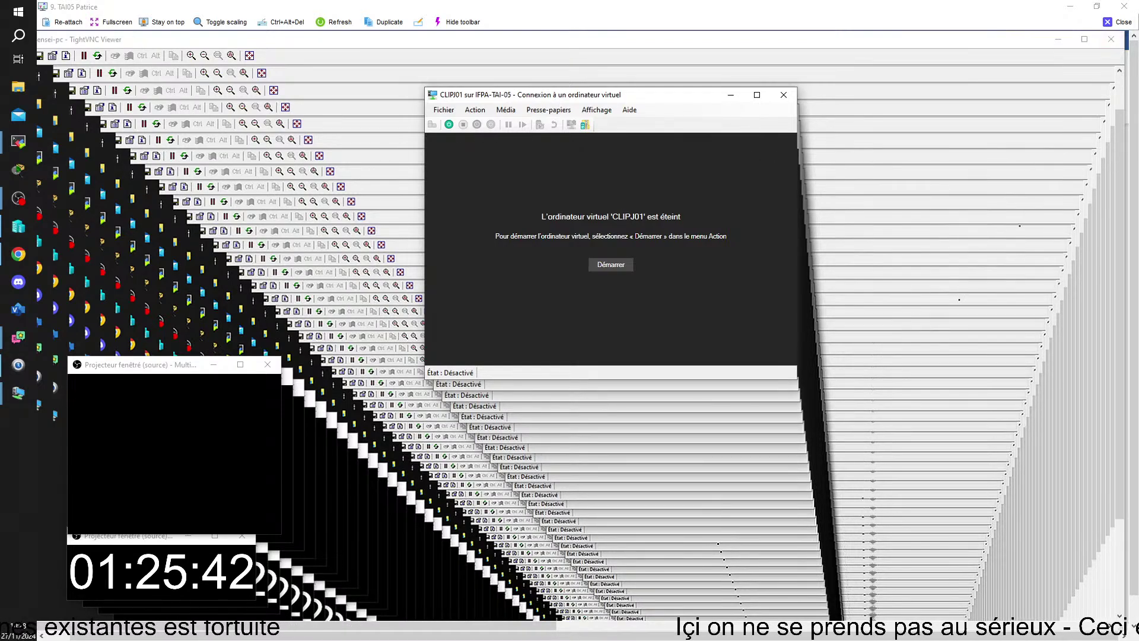
- In Paramètres > Carte réseau, switch the virtual switch from V-switch01 to Non connecté and apply
click(444, 110)
click(469, 122)
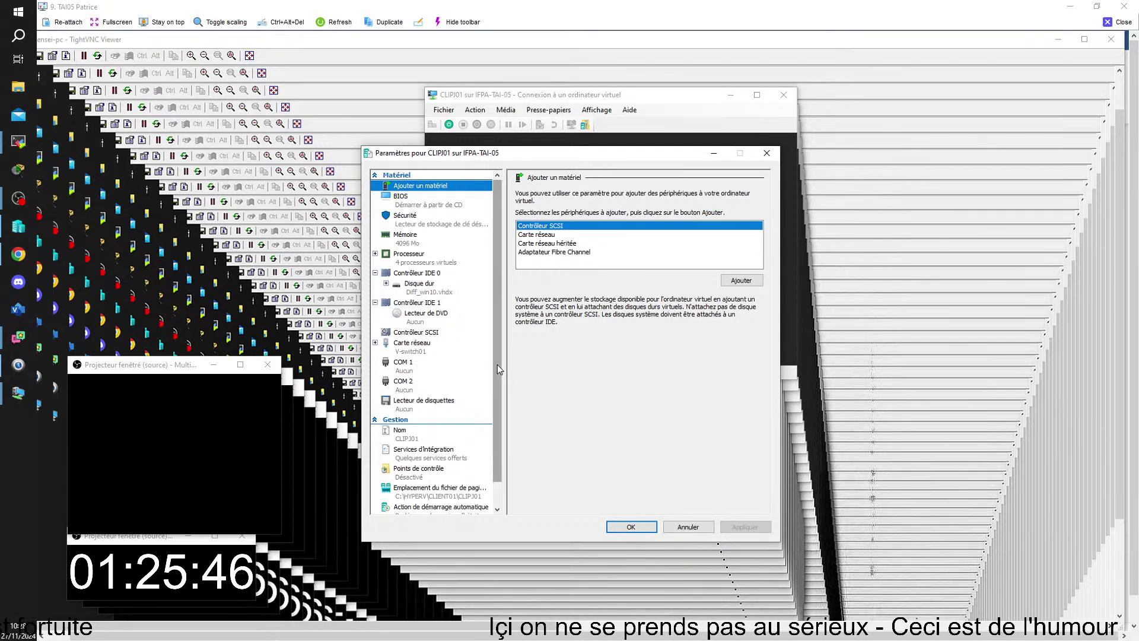
click(400, 347)
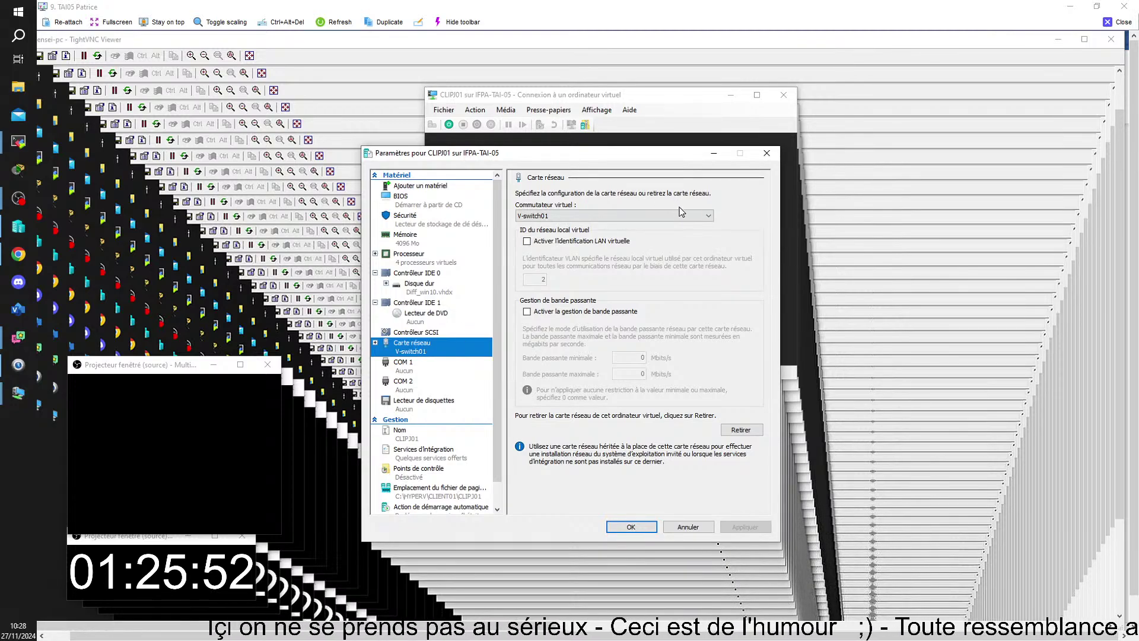
click(709, 216)
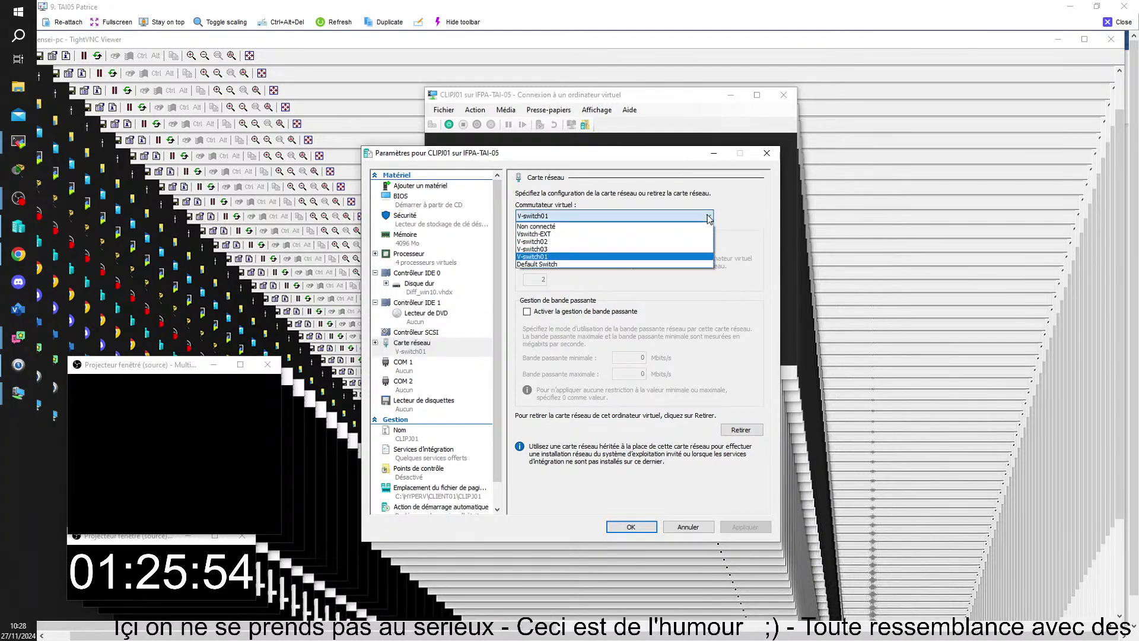
click(537, 226)
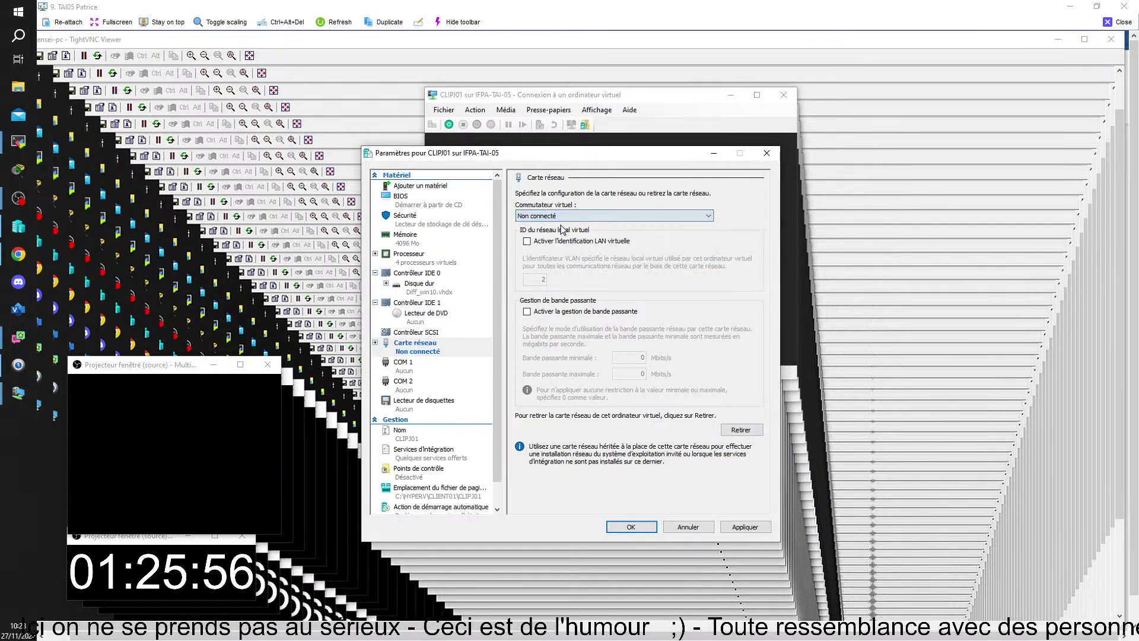
click(623, 527)
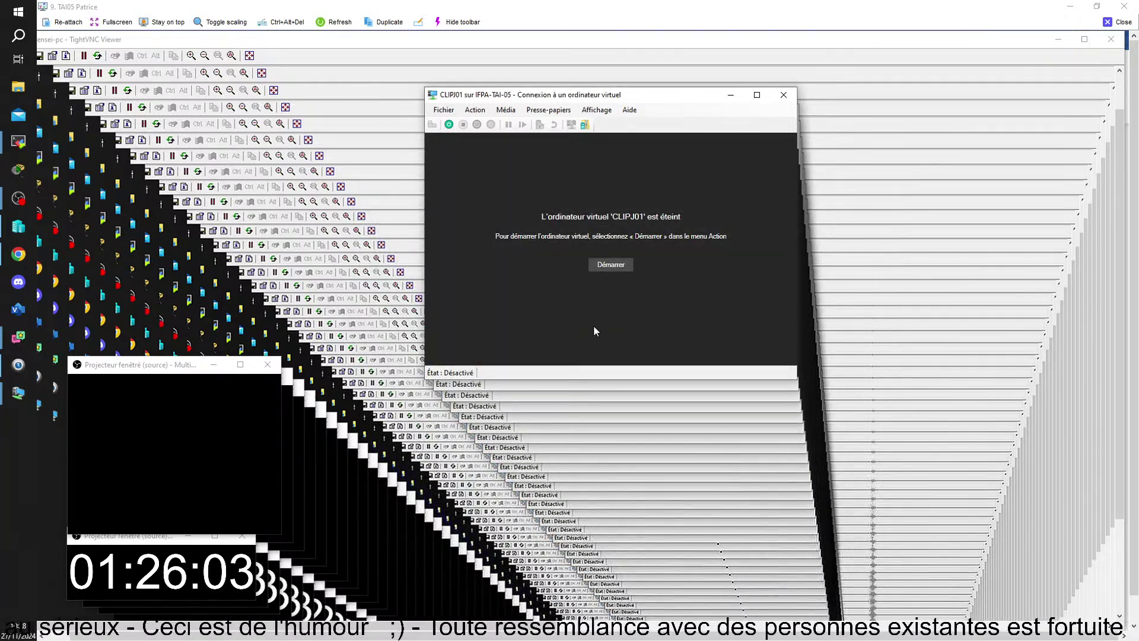
- Start CLIPJ01 and sign in by entering the user's password at the logon screen
click(599, 267)
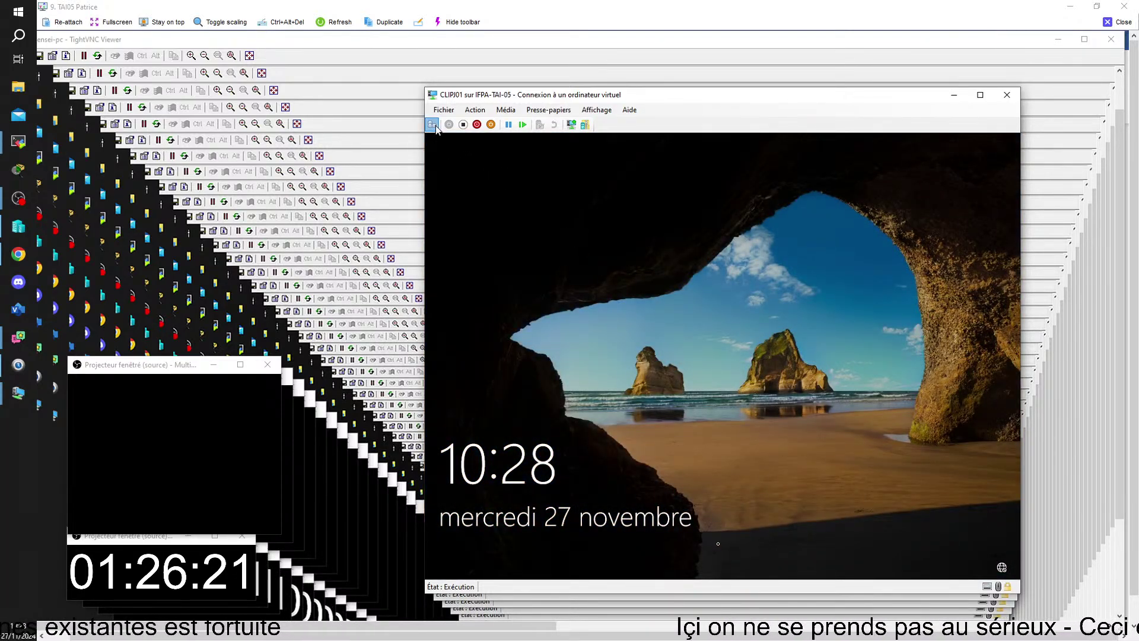
click(434, 125)
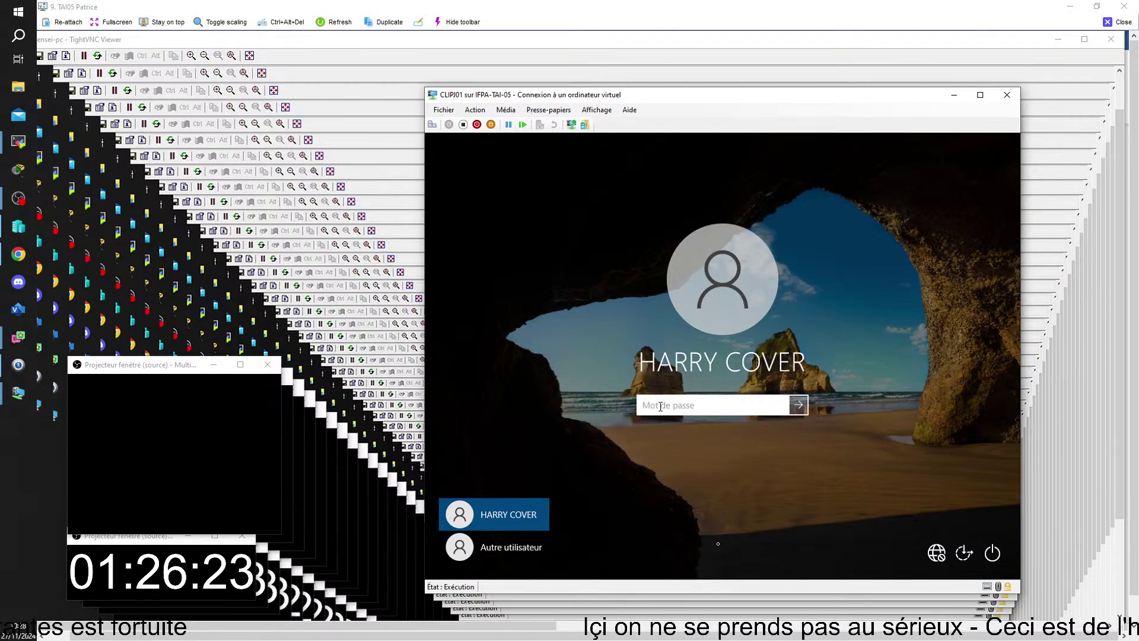
text(•)
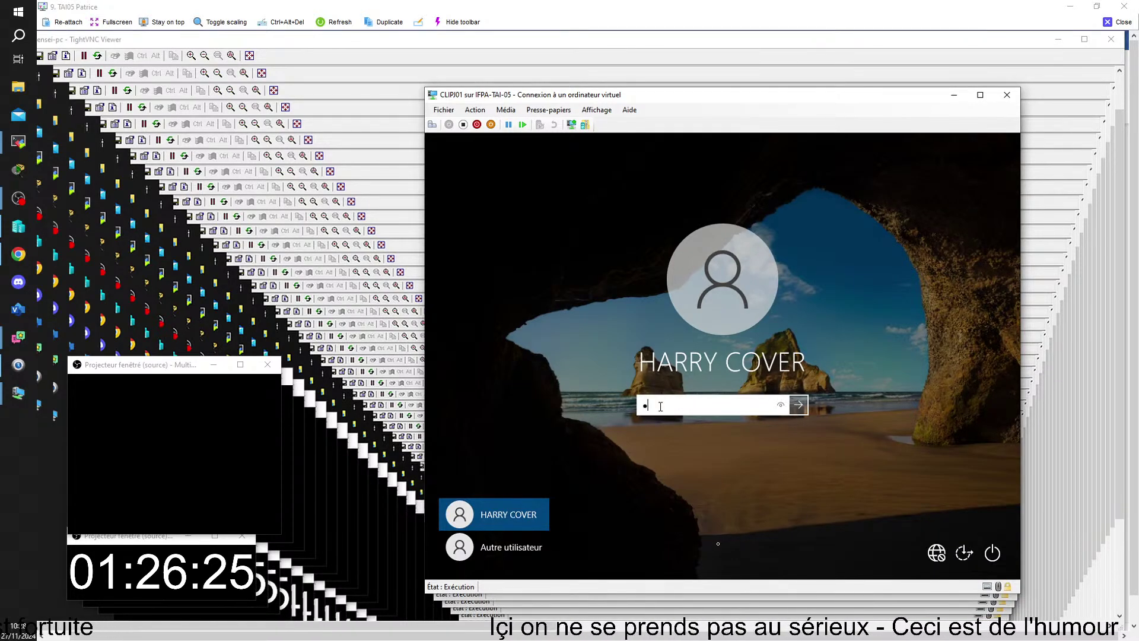
text(•••)
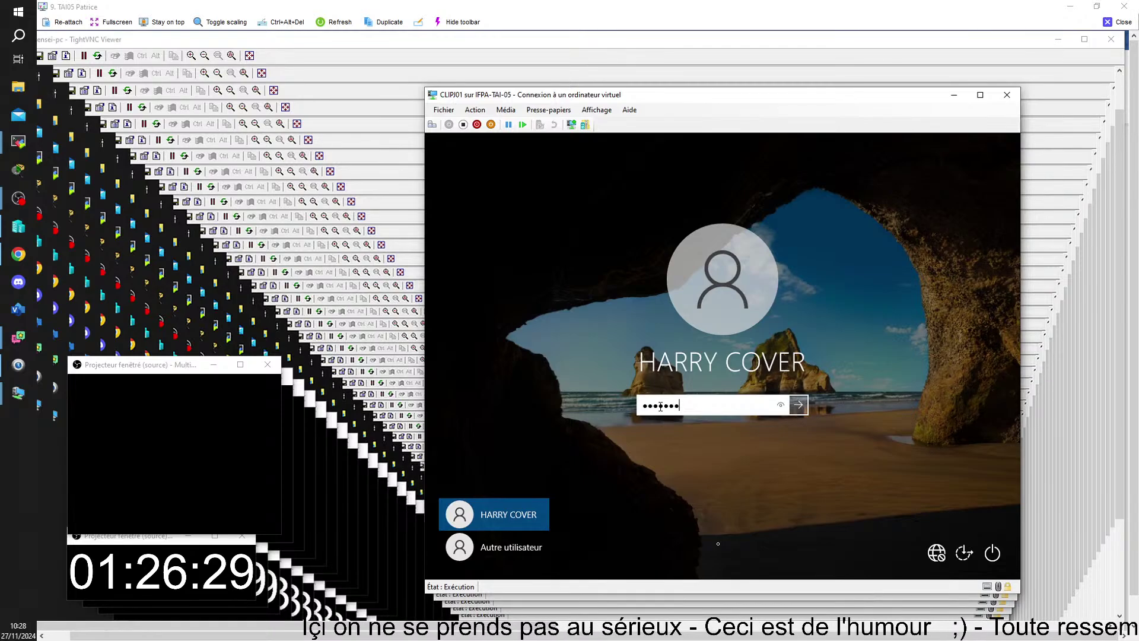
text(•••••)
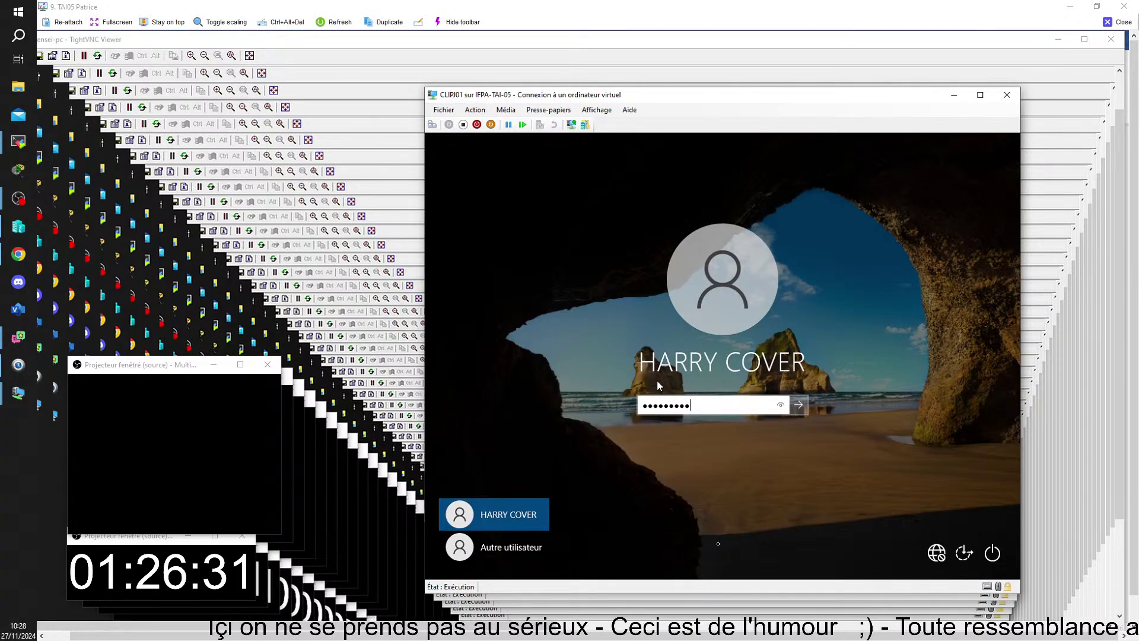
key(Return)
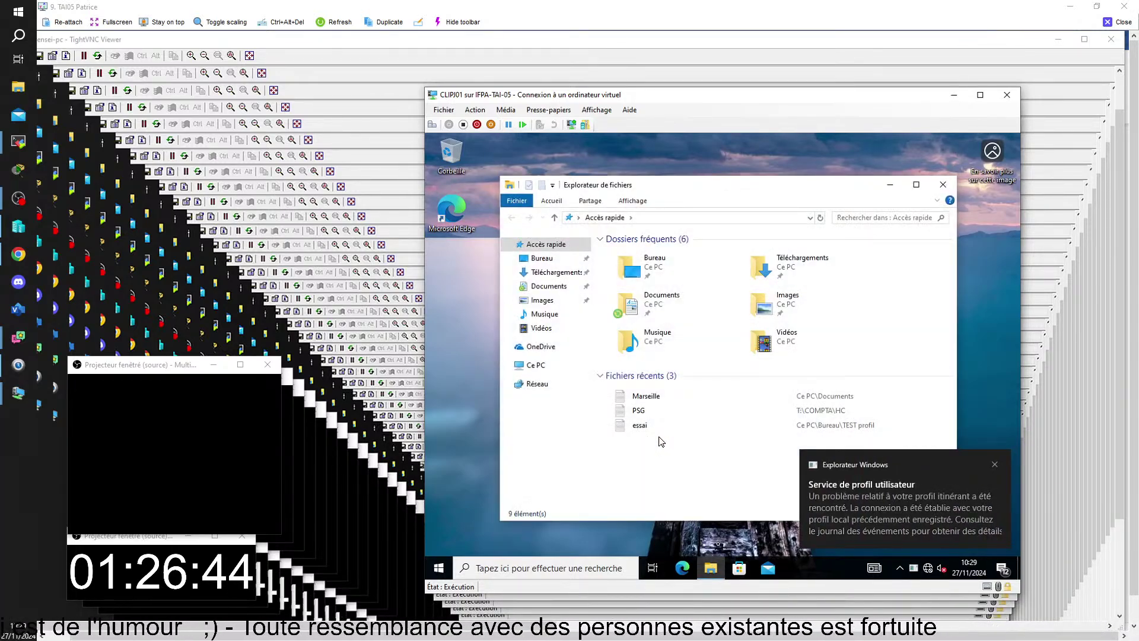
- Open Marseille from Documents, add 'jhjqfhhfjkjf', save it, and close Notepad
click(634, 310)
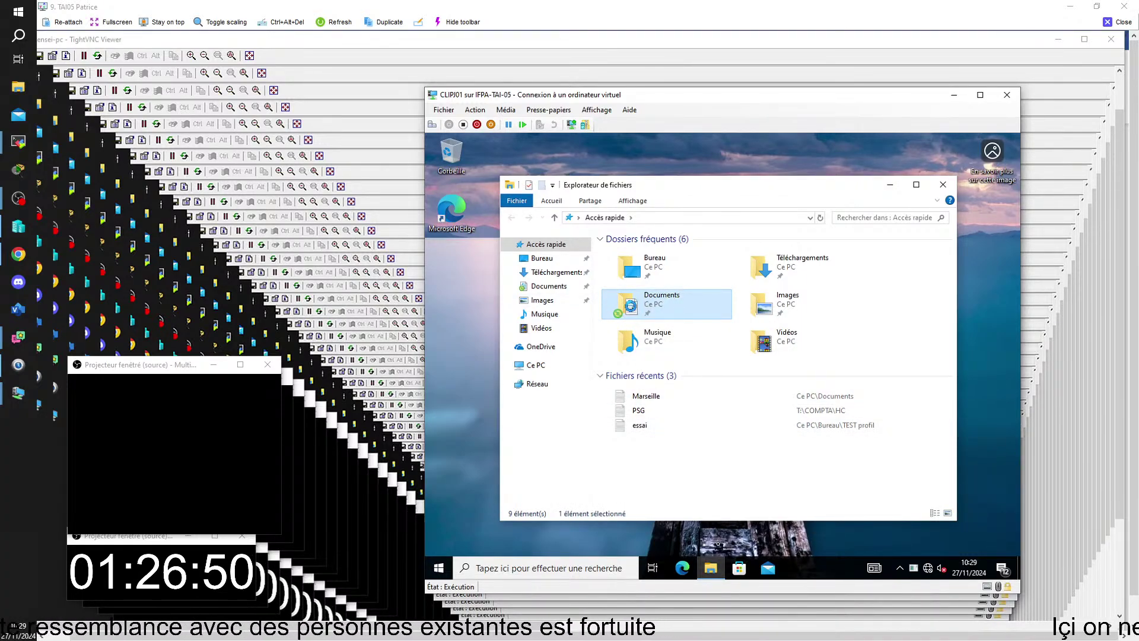
double_click(633, 311)
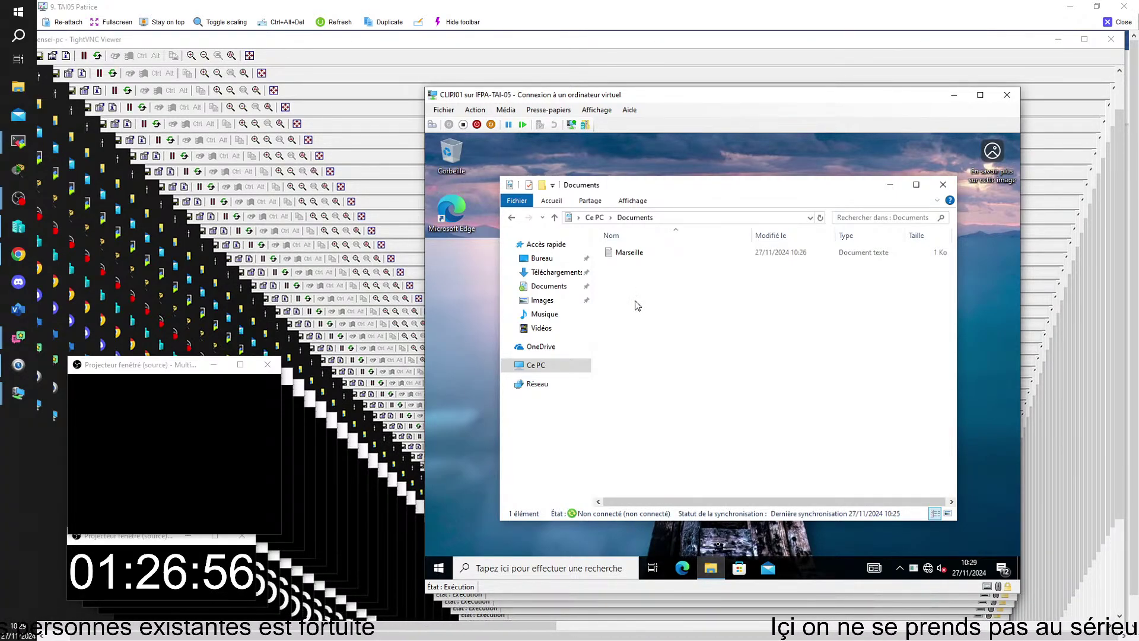
click(634, 261)
double_click(634, 261)
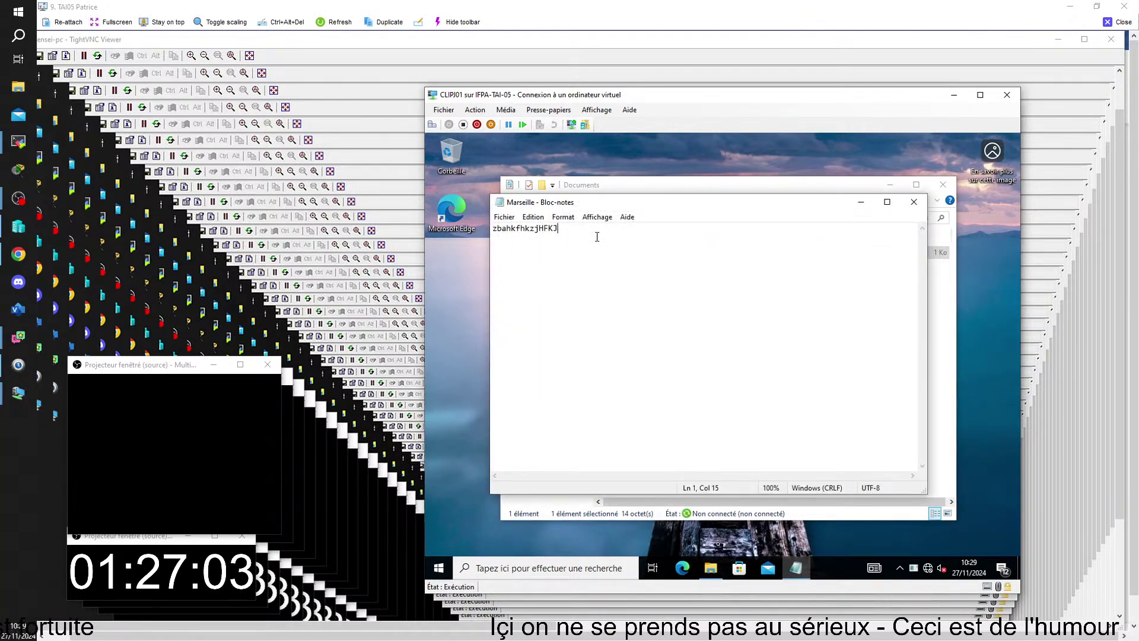
text(jhjqfhhfjkjfkj)
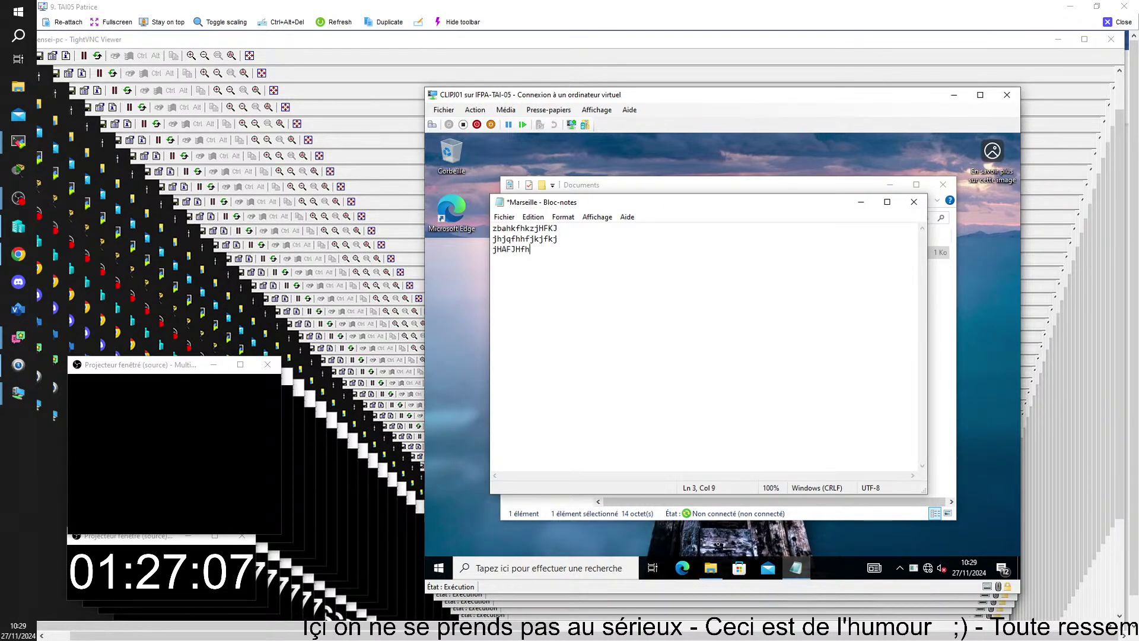
click(511, 224)
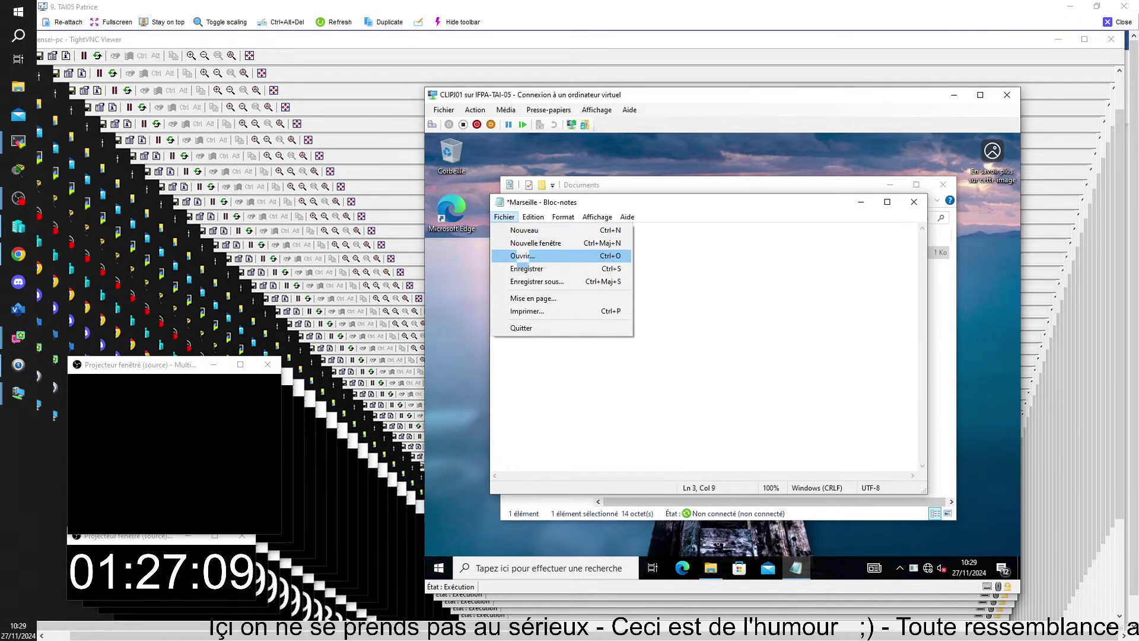
click(522, 270)
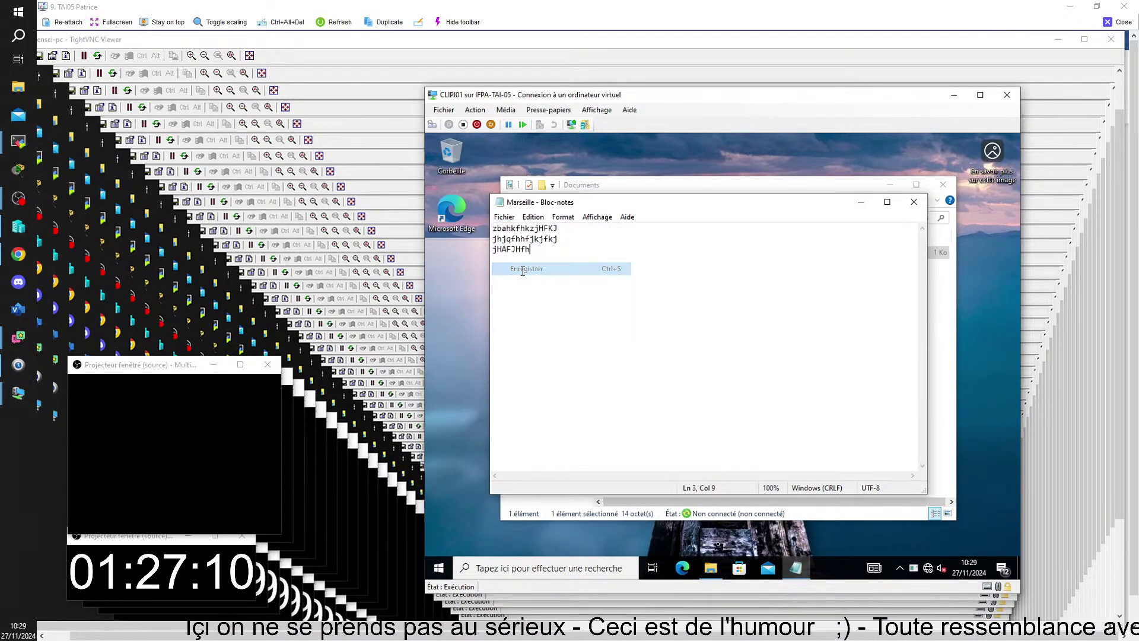
click(913, 203)
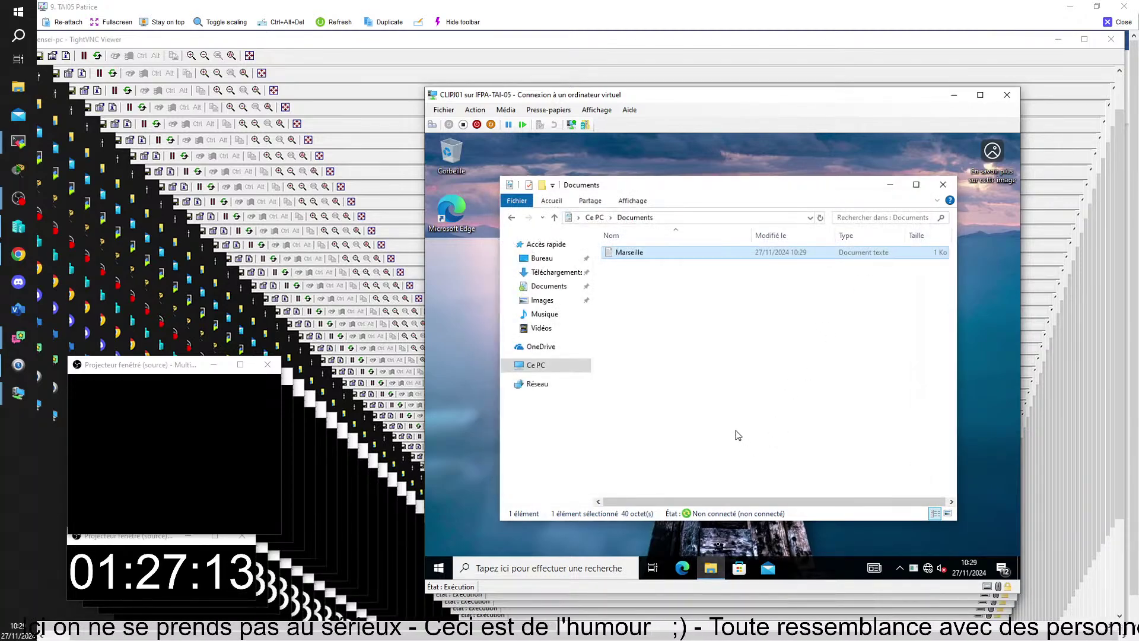
- Create a new folder named Lille in Documents
right_click(666, 320)
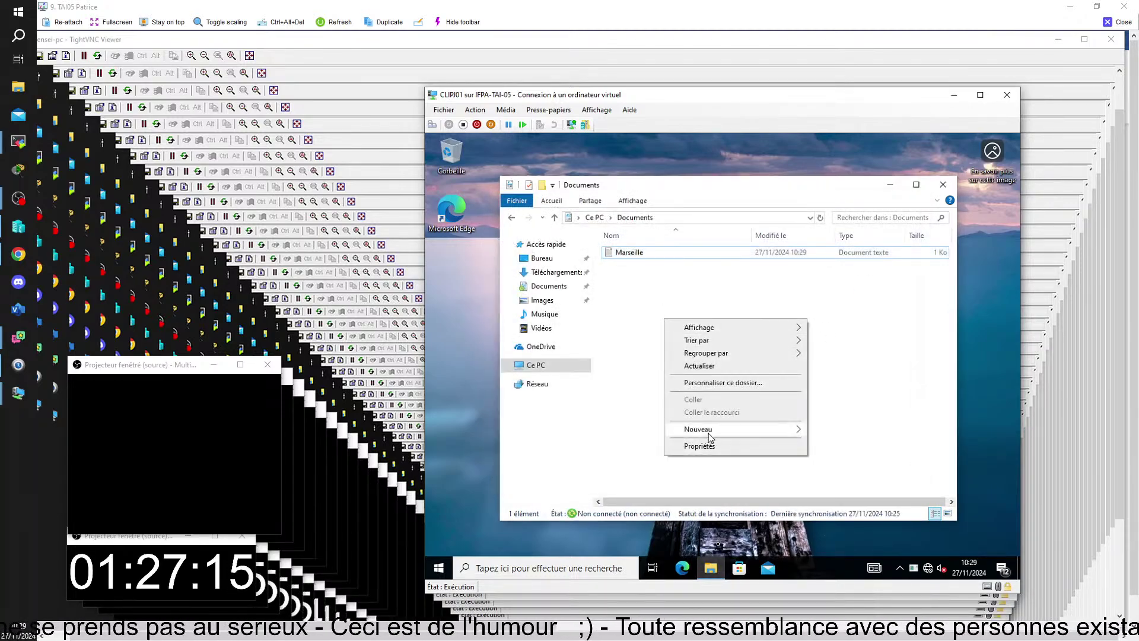
mouse_move(711, 431)
click(830, 431)
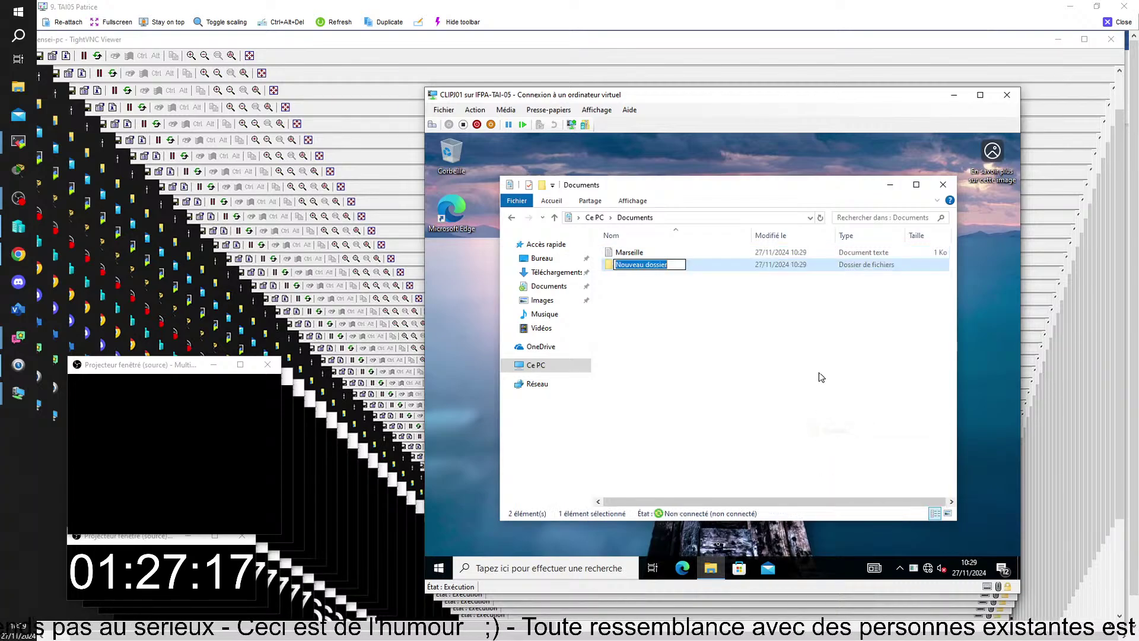
text(Lil)
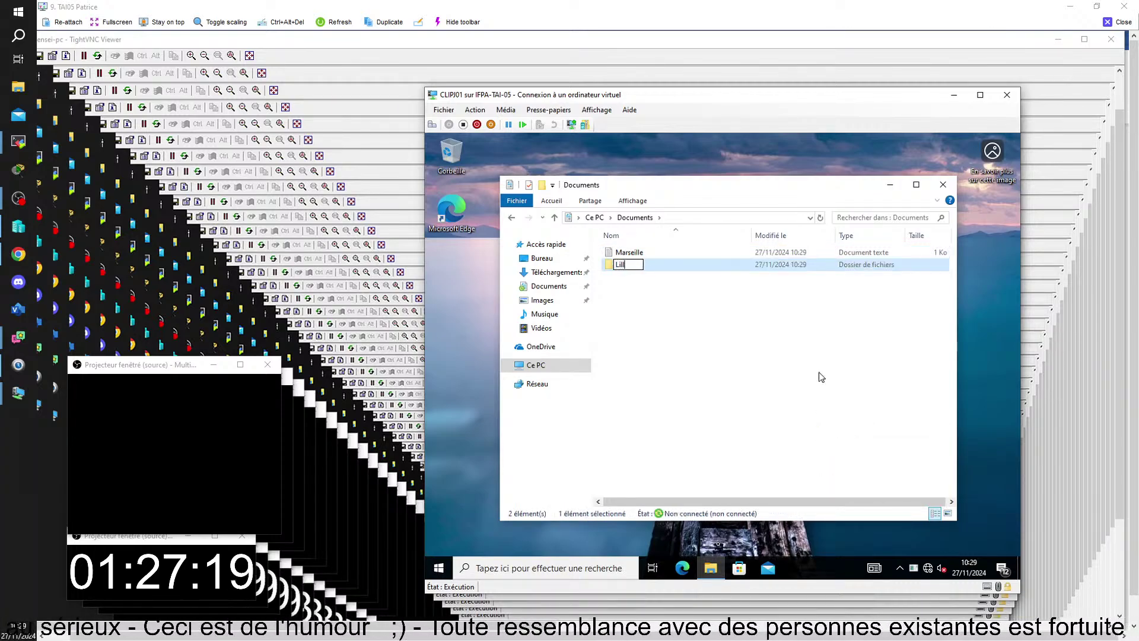
text(le)
key(Return)
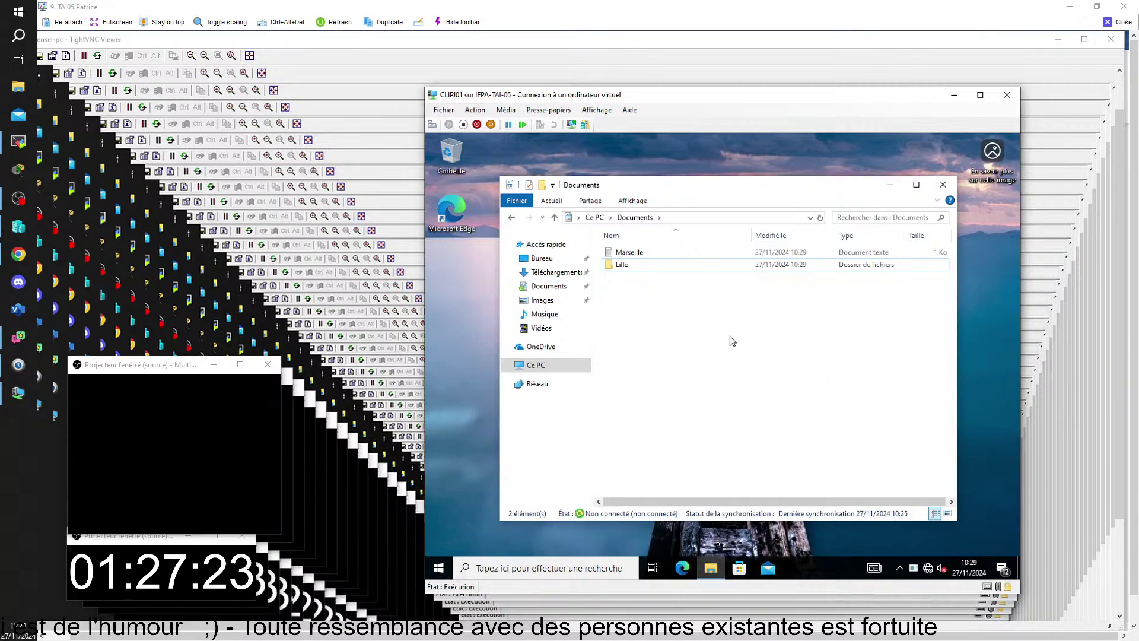
- Inside the Lille folder, create a text document named Lille
double_click(620, 265)
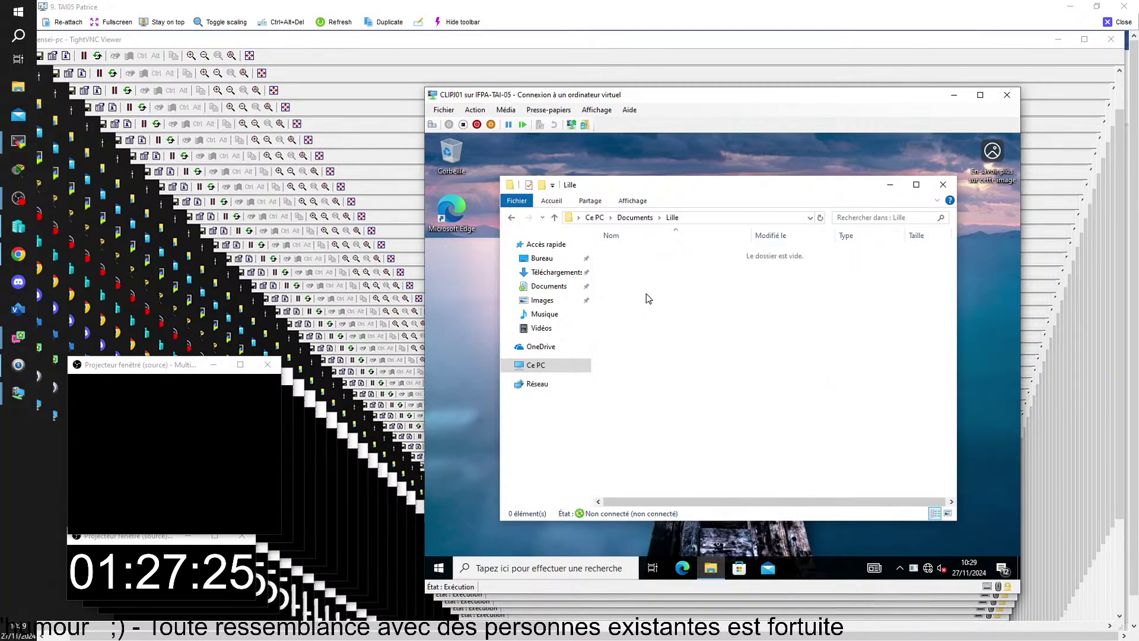
right_click(647, 294)
mouse_move(737, 417)
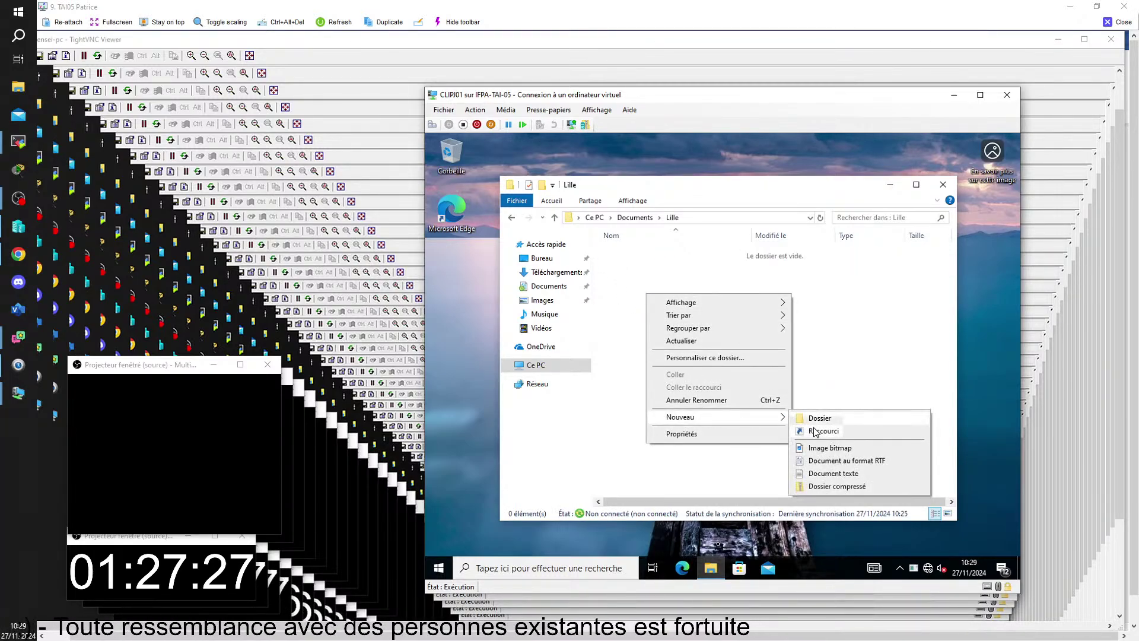
click(833, 473)
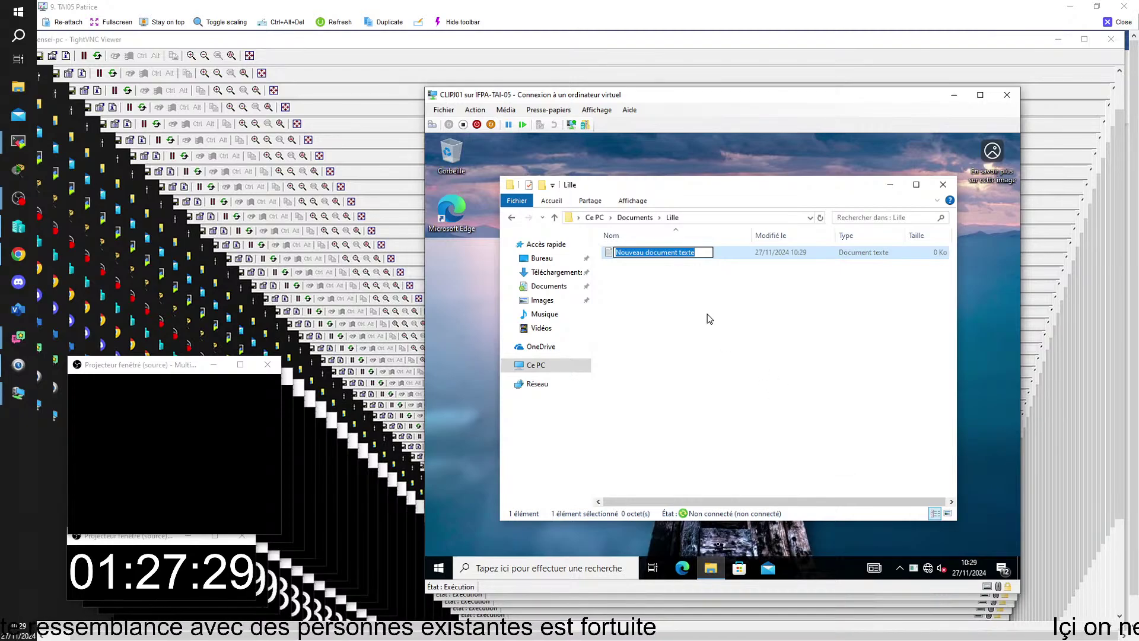
text(Li)
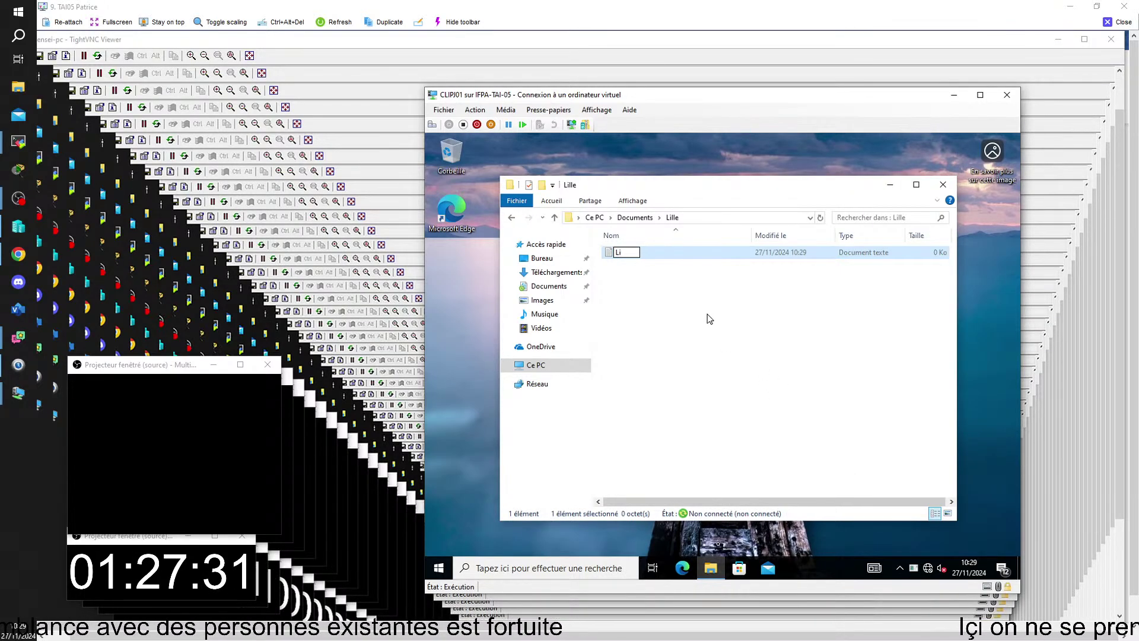
text(lle)
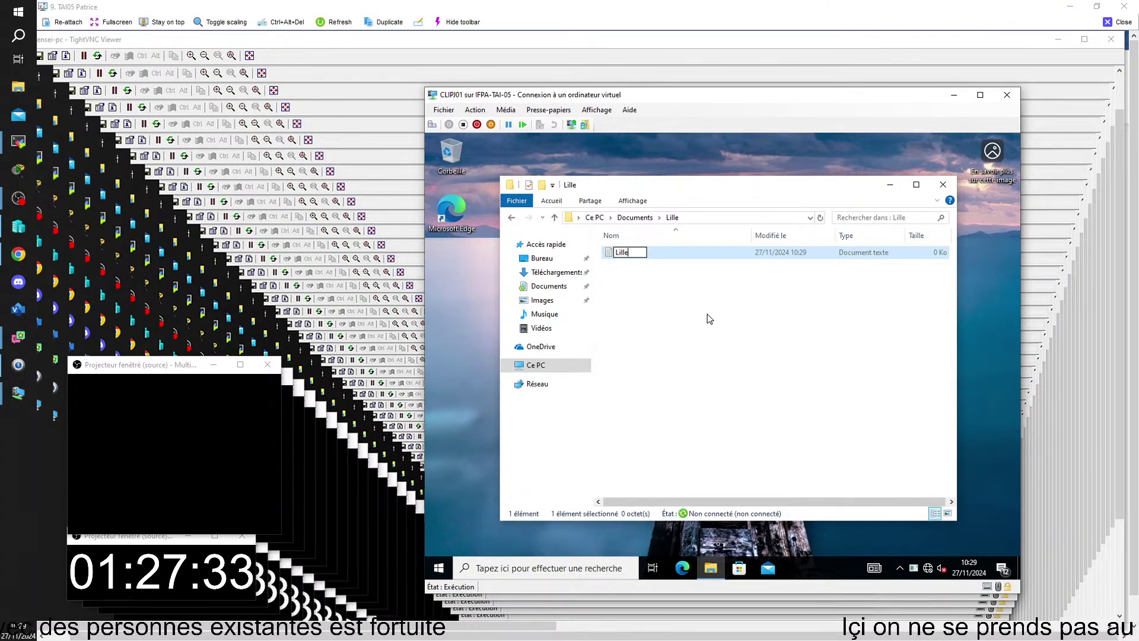
key(Return)
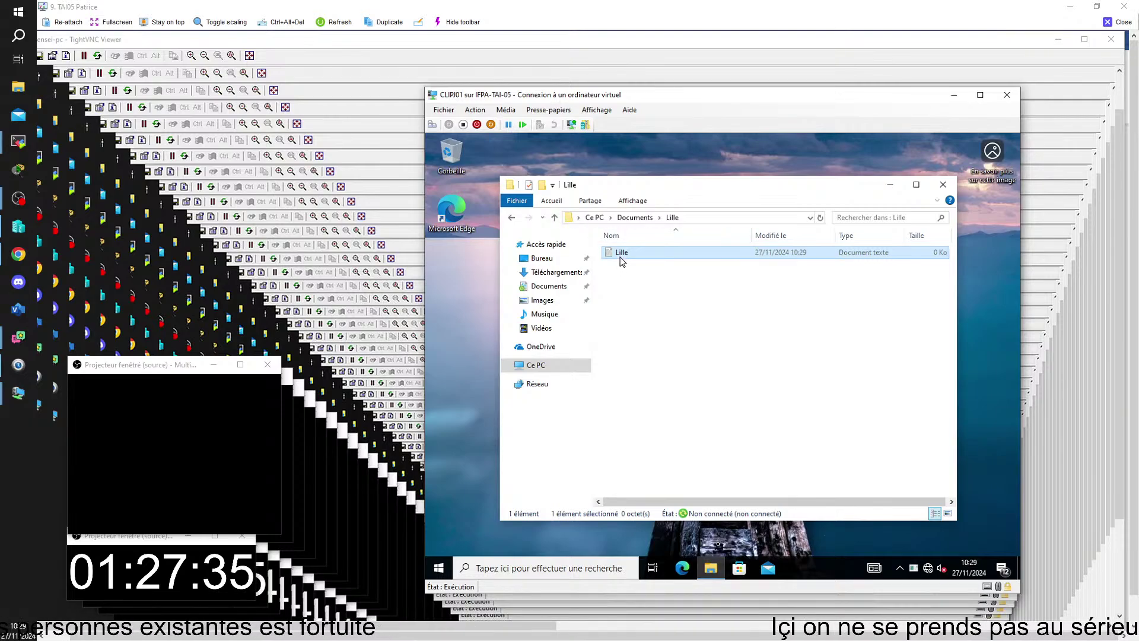
- Type 'gG' into the Lille text file, save it, and close Notepad
double_click(622, 253)
text(gGHFHFHHFhh)
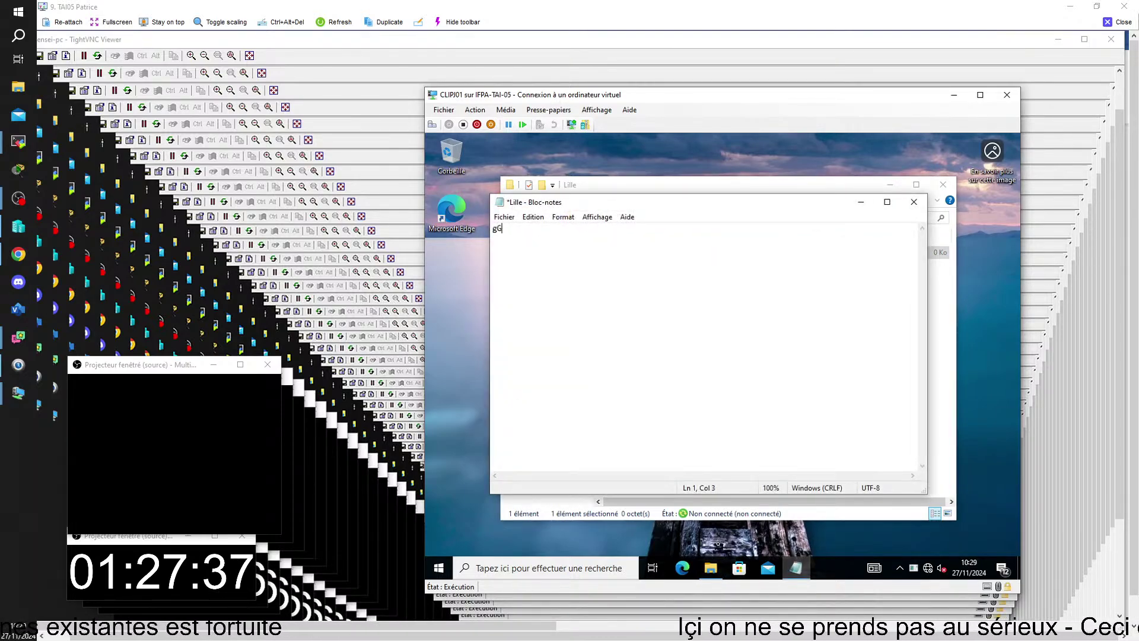
click(504, 217)
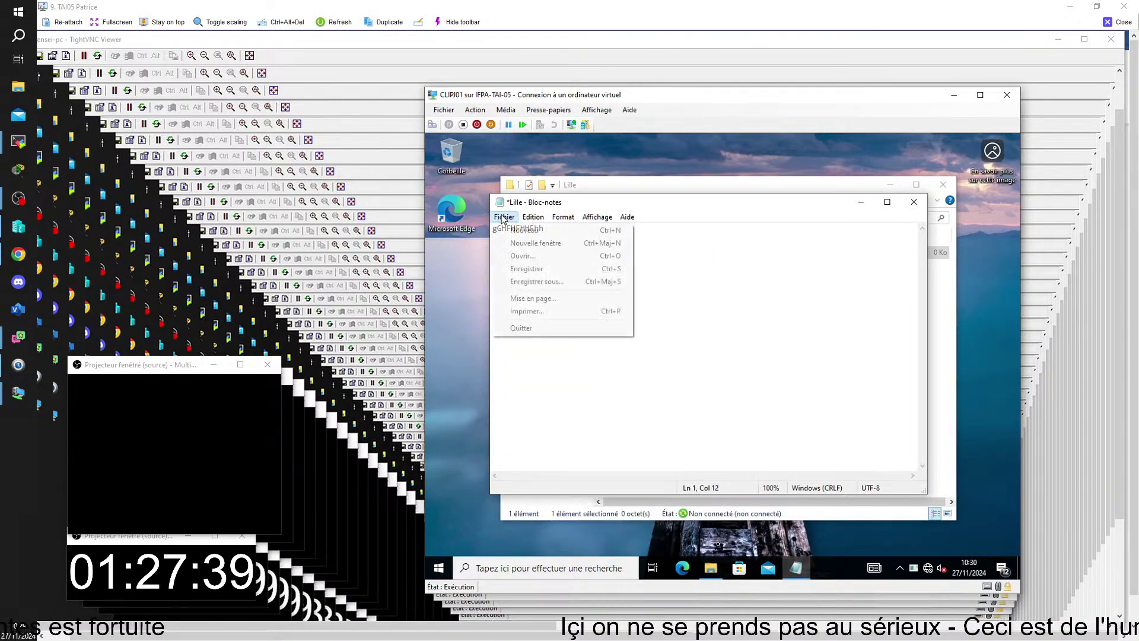
click(527, 269)
click(914, 202)
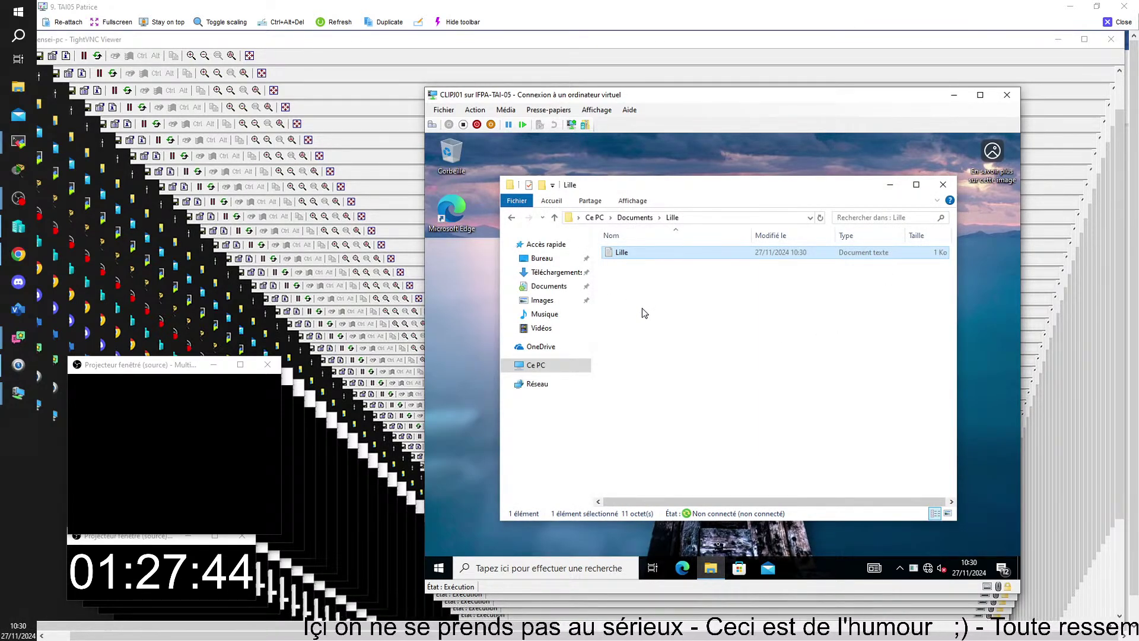
- Check This PC and Réseau, dismissing the discovery error, to confirm no network drive is mapped
click(537, 366)
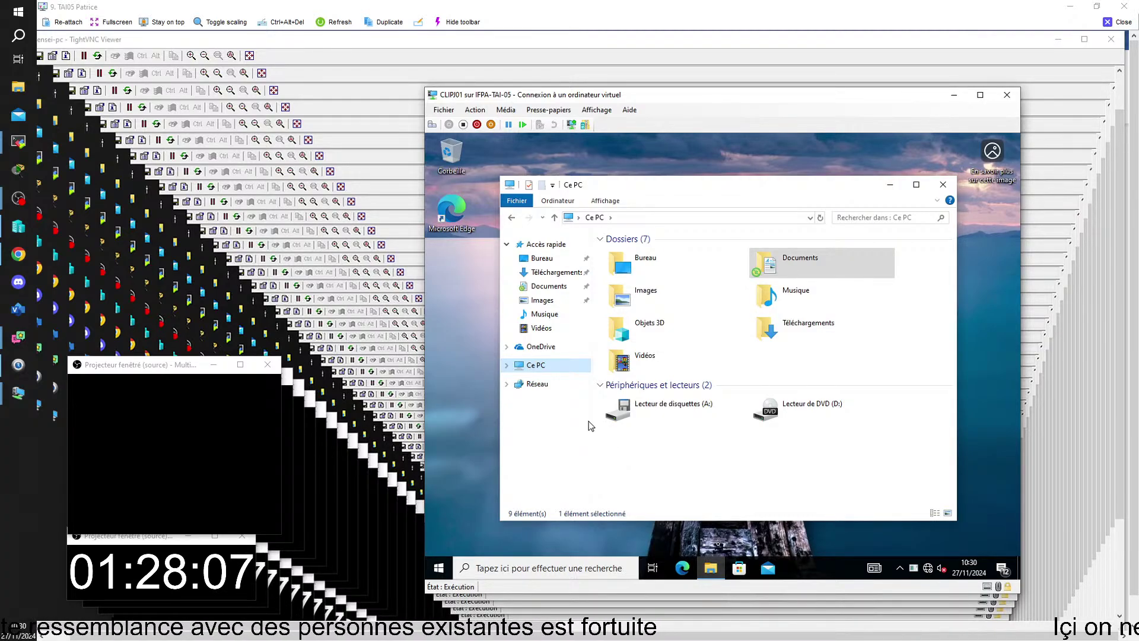
click(520, 368)
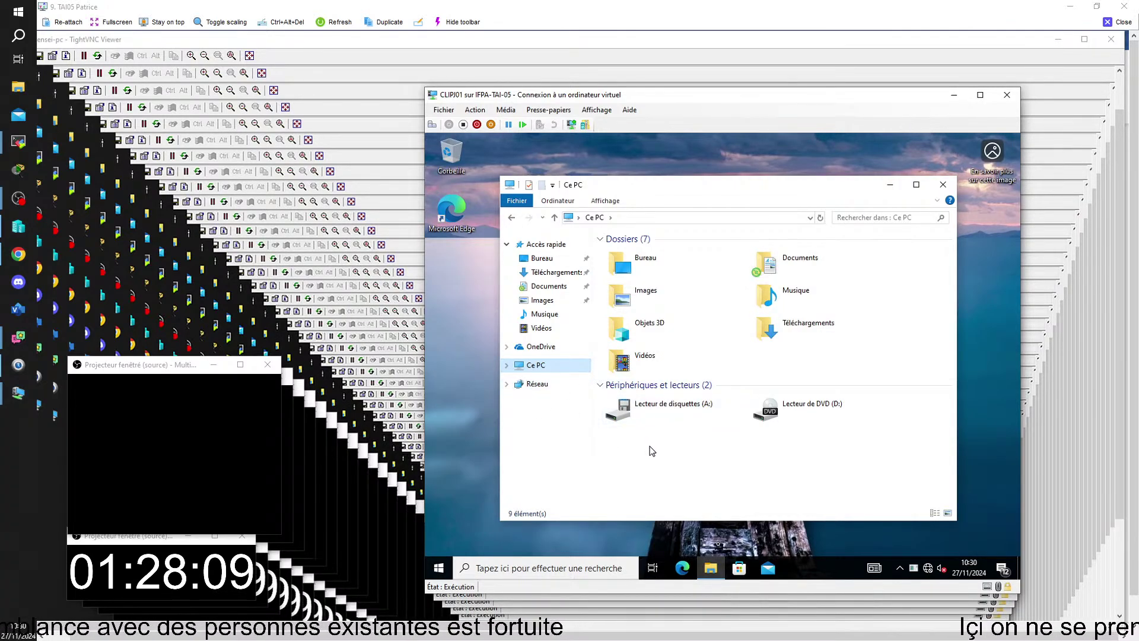
click(531, 386)
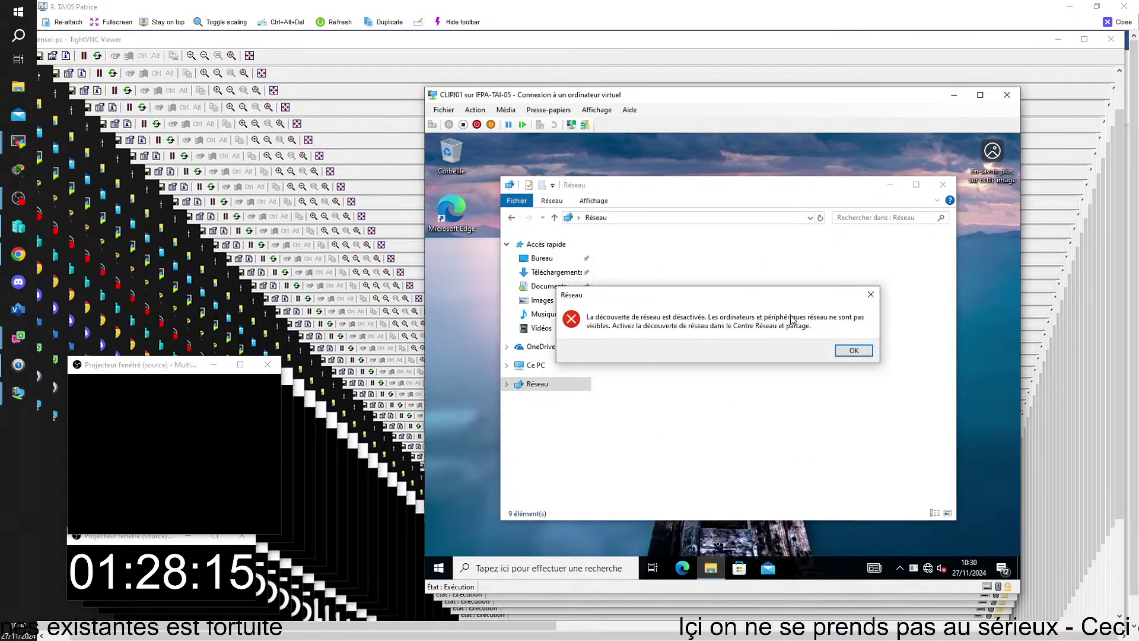
click(855, 350)
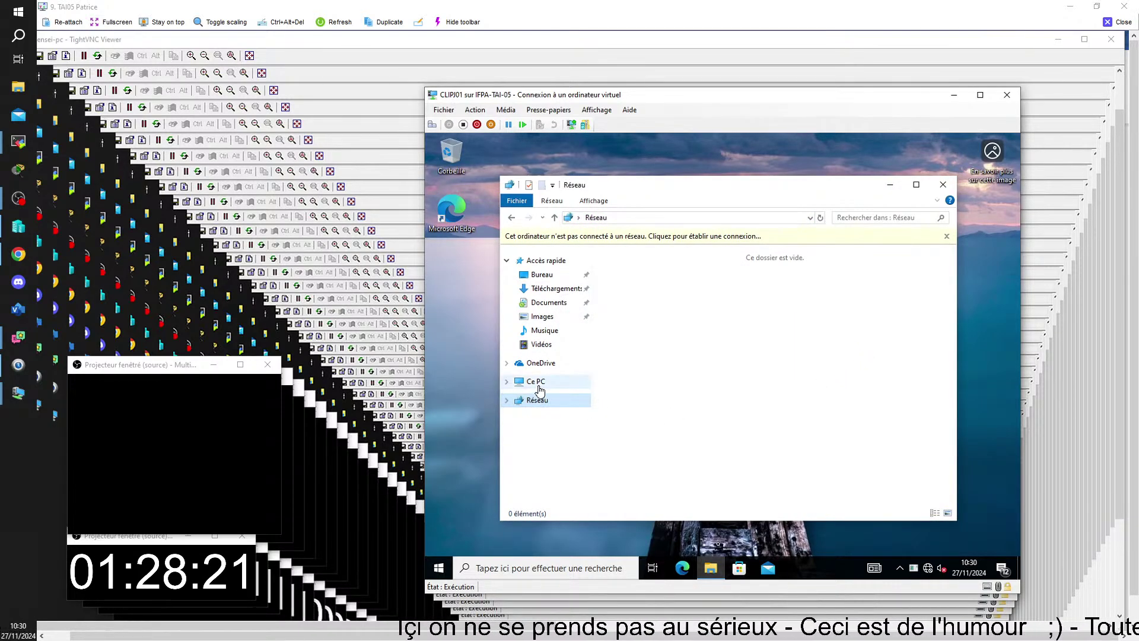
click(537, 382)
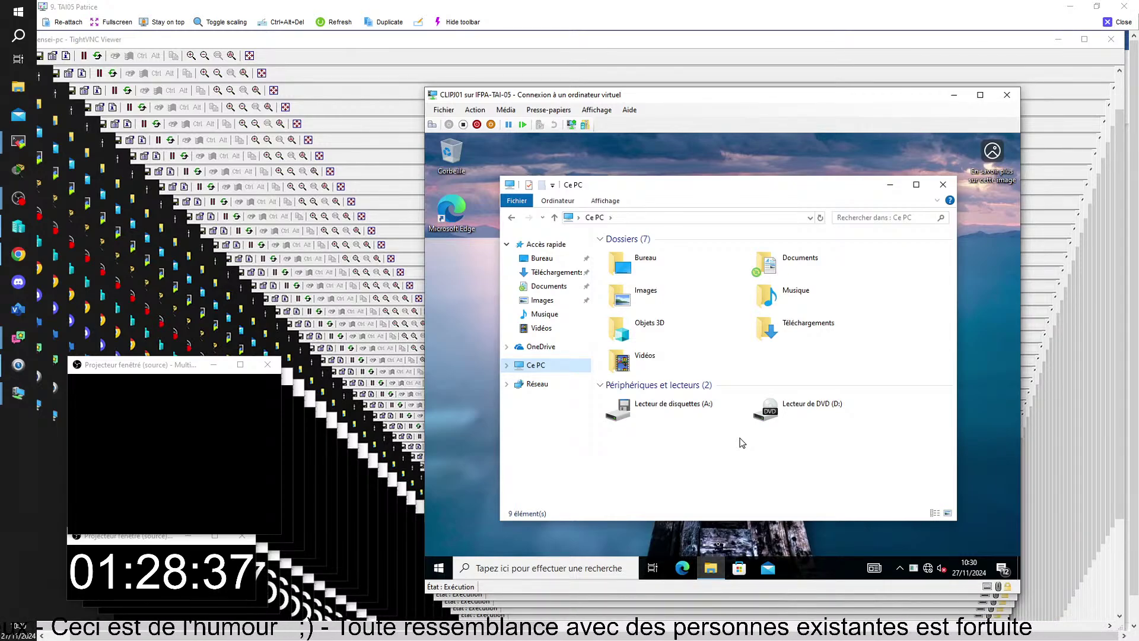
- Close Explorer, shut down CLIPJ01 with Arrêter, and switch to the SRVPJ03 server window
click(943, 185)
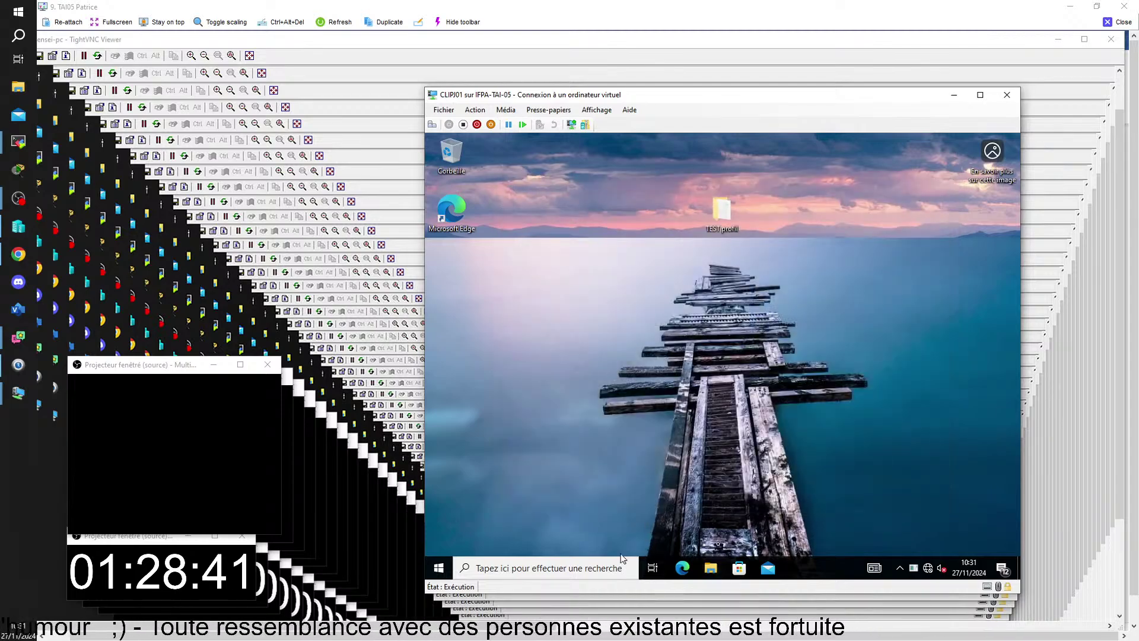
click(439, 568)
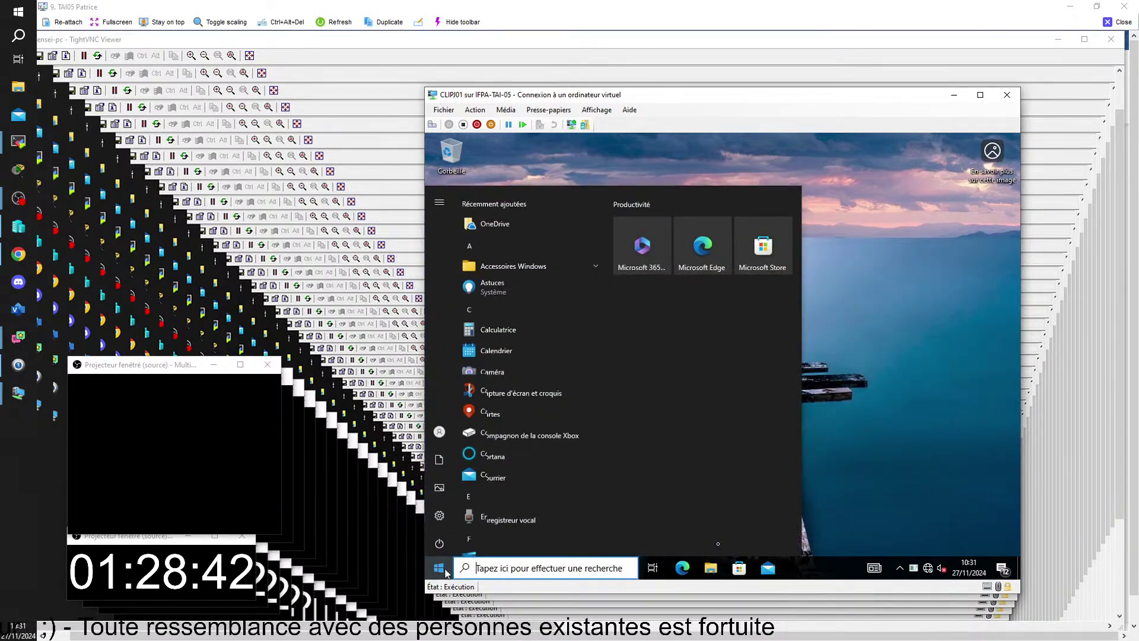
click(437, 544)
click(453, 496)
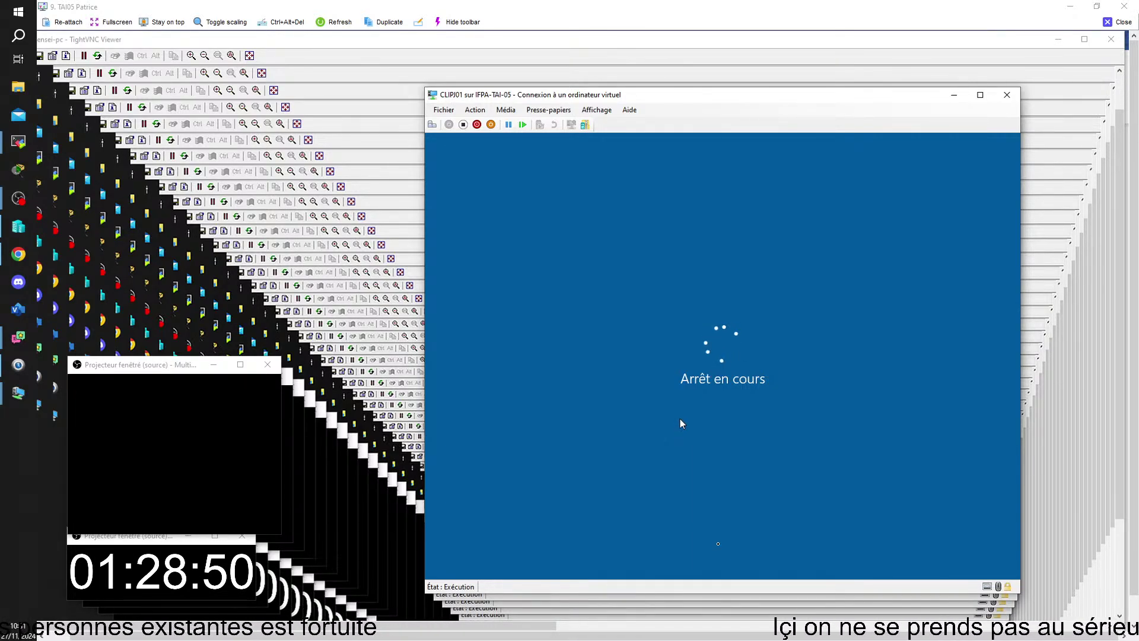
mouse_move(508, 639)
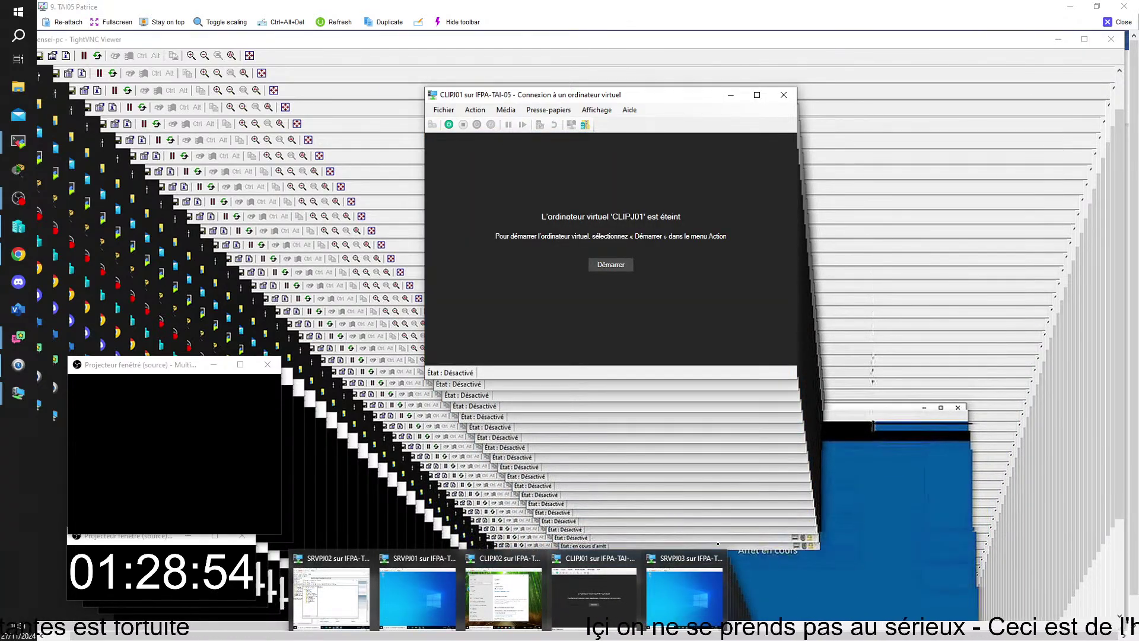
click(691, 602)
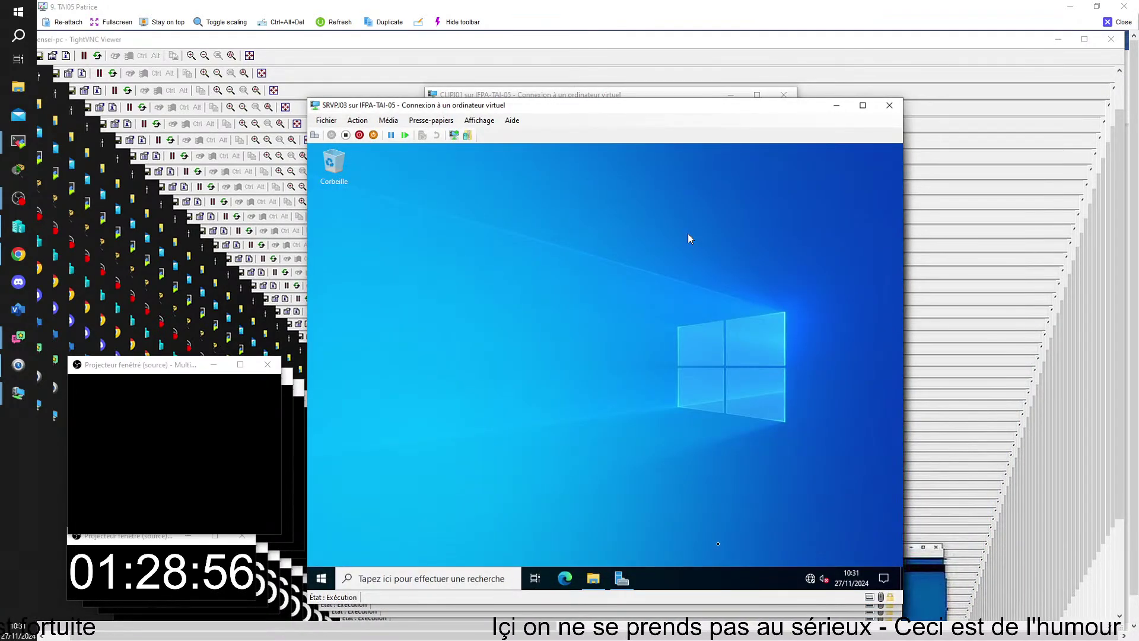
- On SRVPJ03, browse DATAS (D:)\REDIRECTION to the user's redirected Documents, then return to CLIPJ01
click(595, 582)
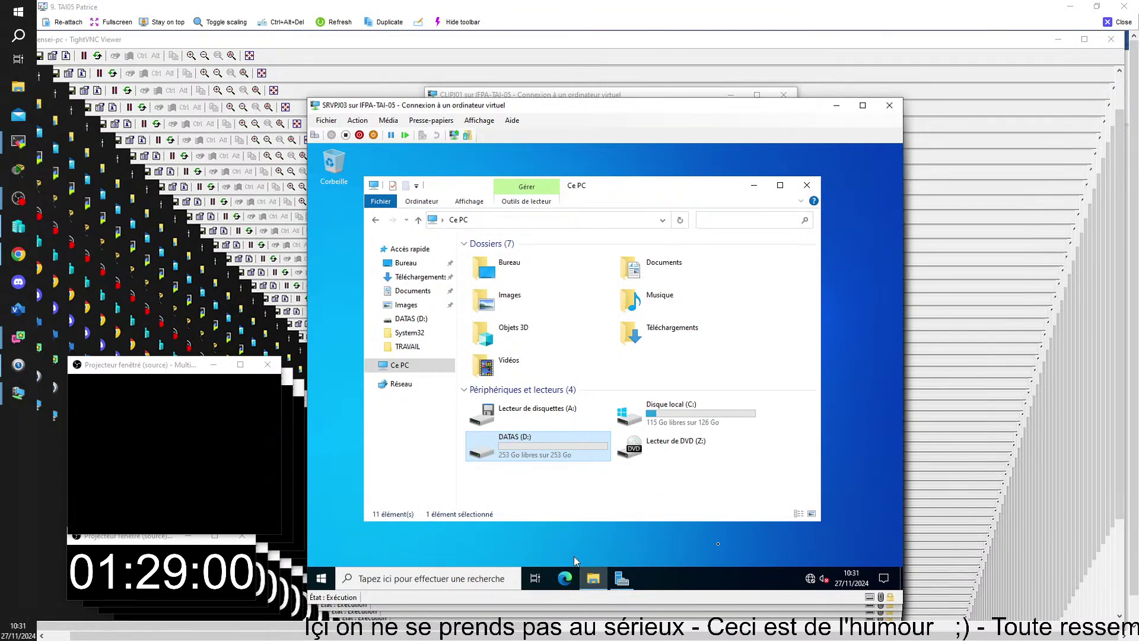
double_click(511, 451)
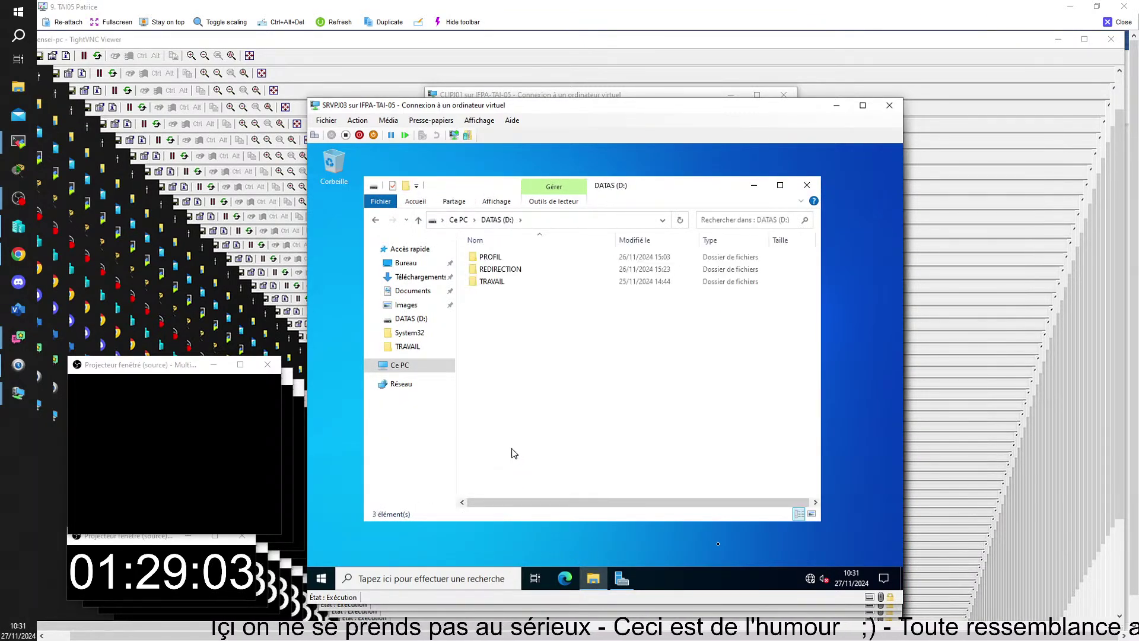
double_click(501, 270)
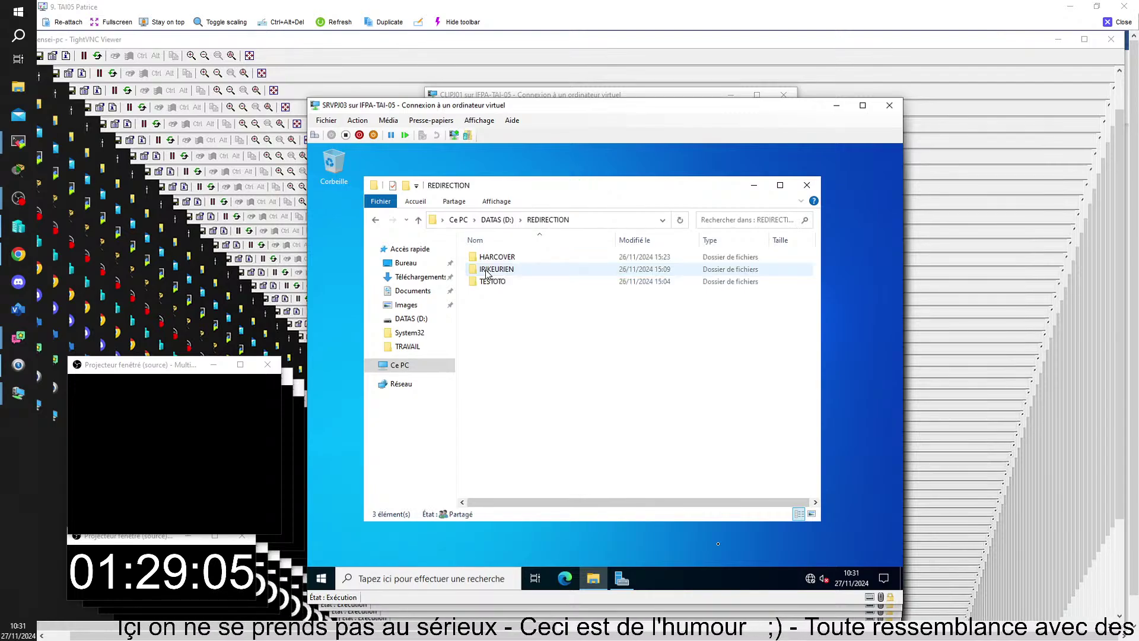
double_click(492, 259)
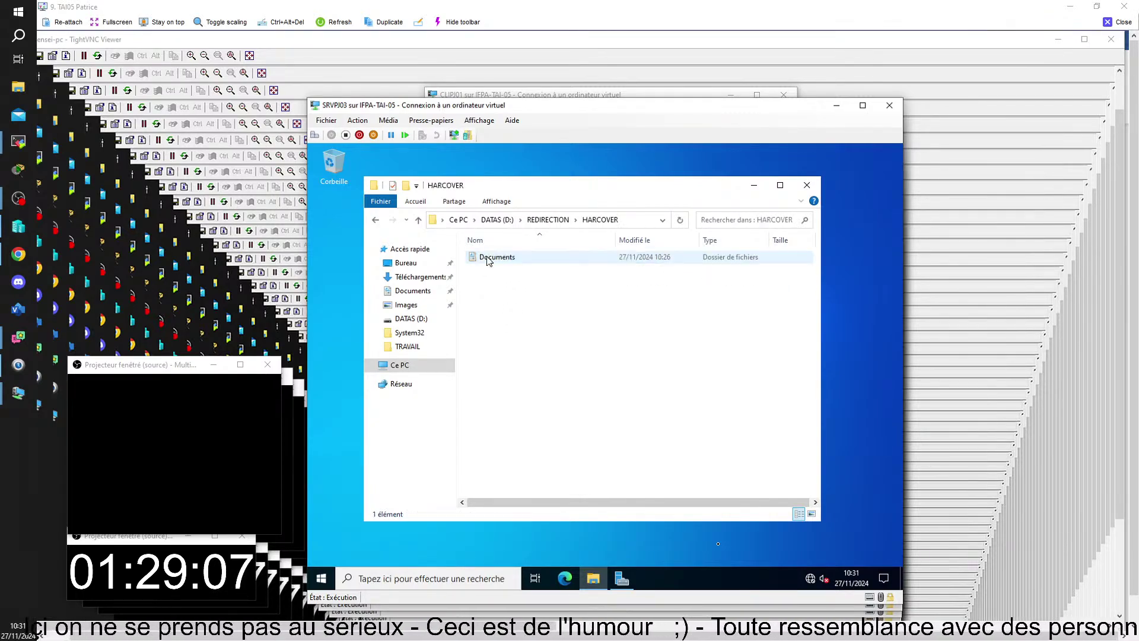
double_click(493, 260)
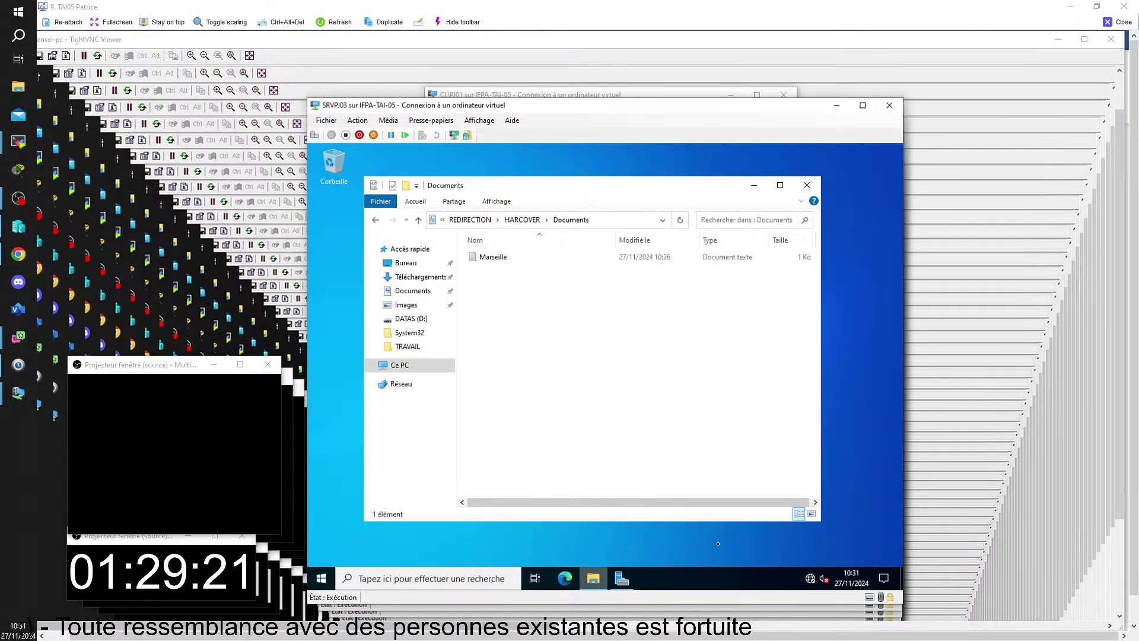
mouse_move(593, 578)
mouse_move(509, 637)
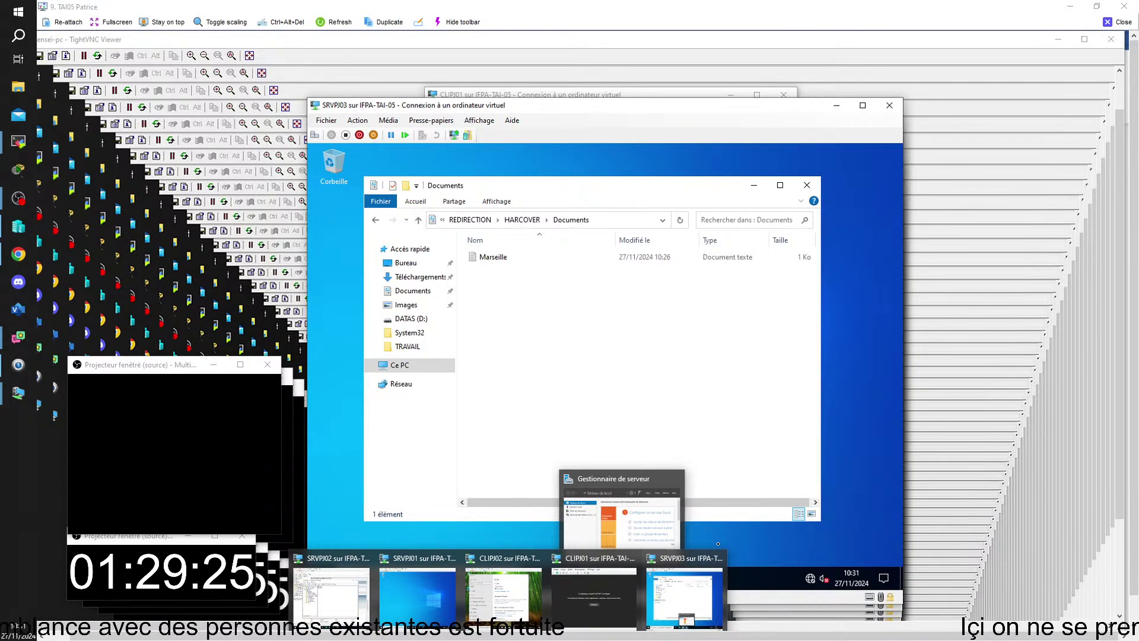
click(589, 603)
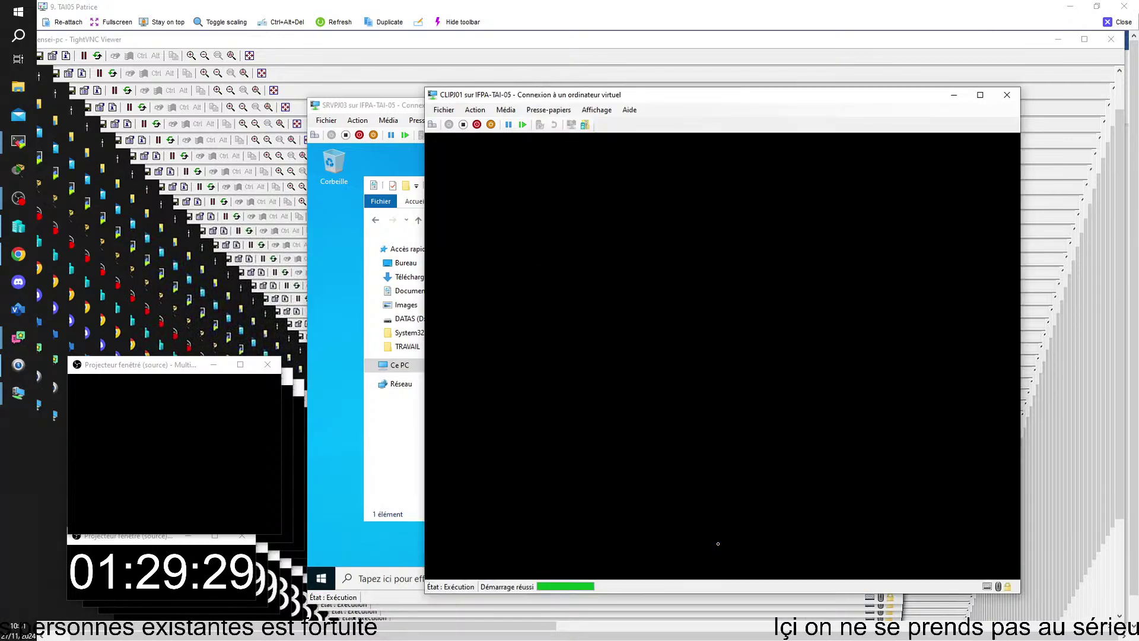
- Connect CLIPJ01's network adapter to the V-switch01 virtual switch in the VM settings
click(444, 110)
click(465, 127)
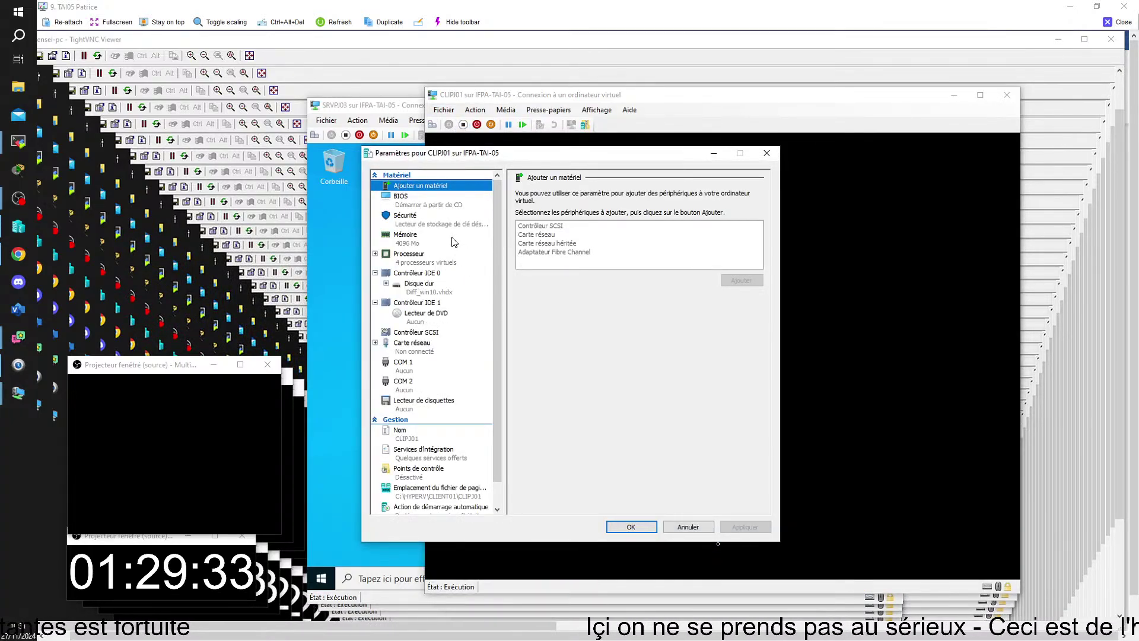
click(406, 350)
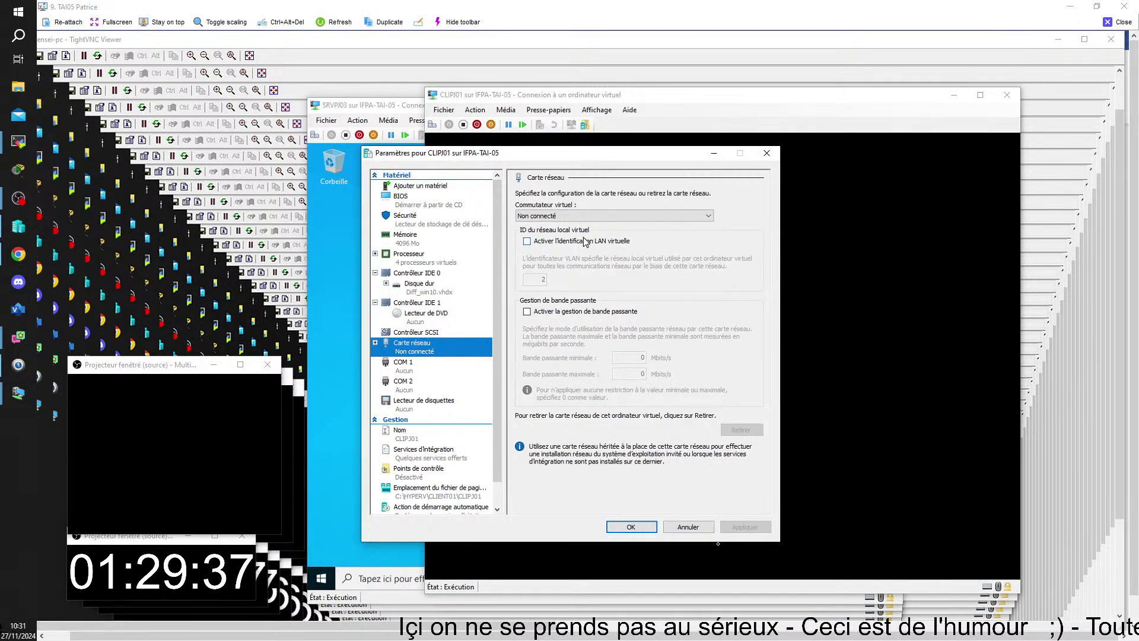
click(709, 217)
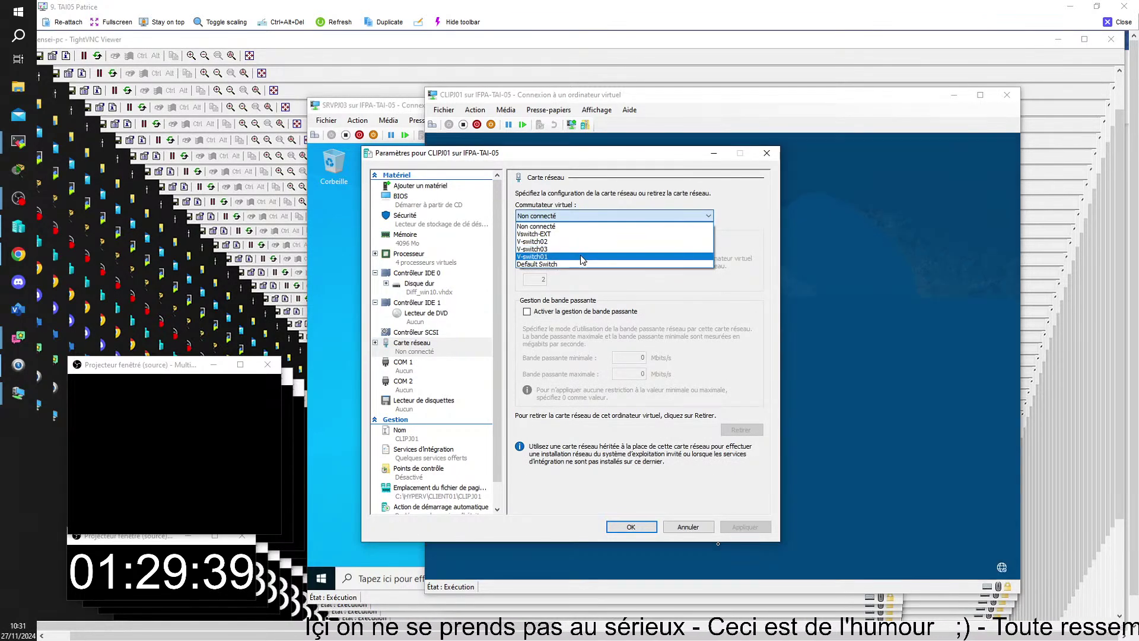
click(586, 256)
click(644, 533)
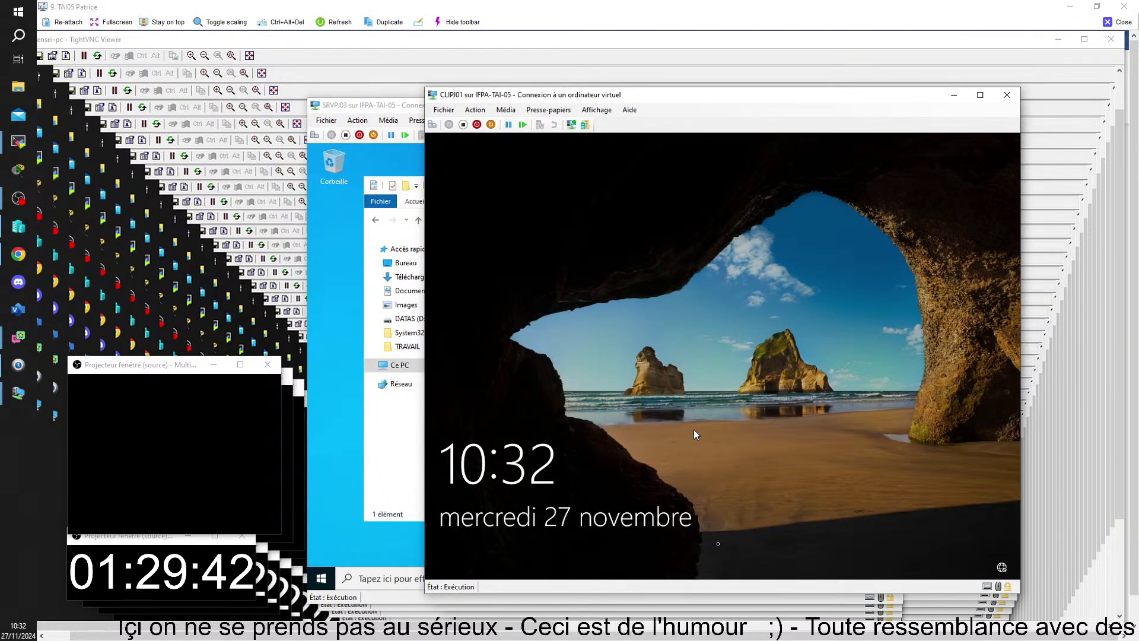
- Sign in to CLIPJ01 with the user's password and shift the VM window right
click(432, 124)
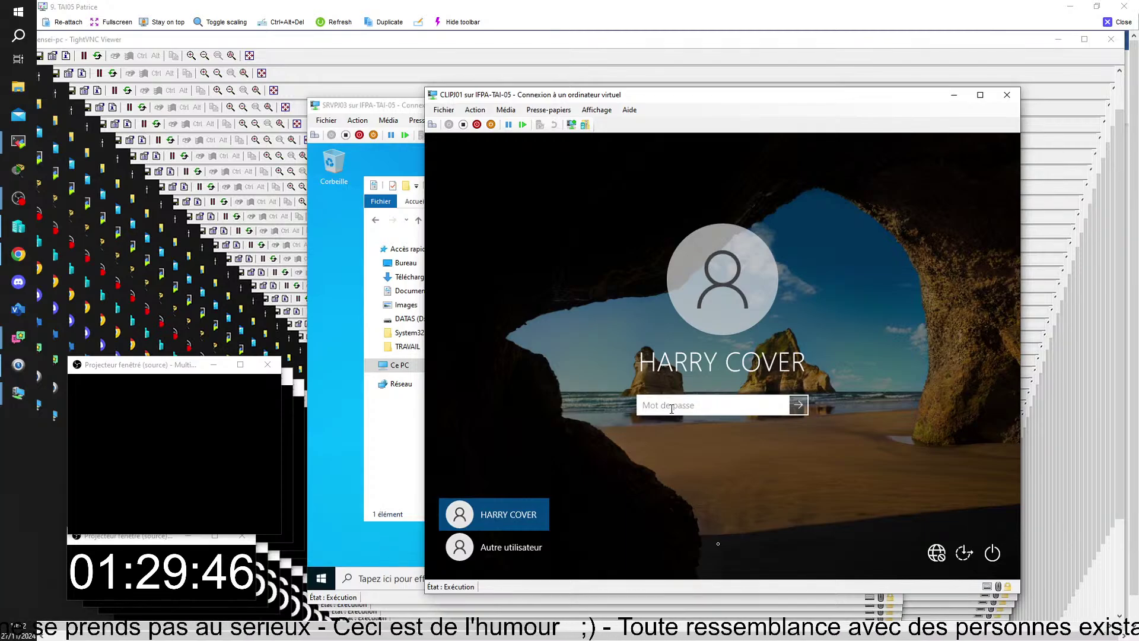
text(a)
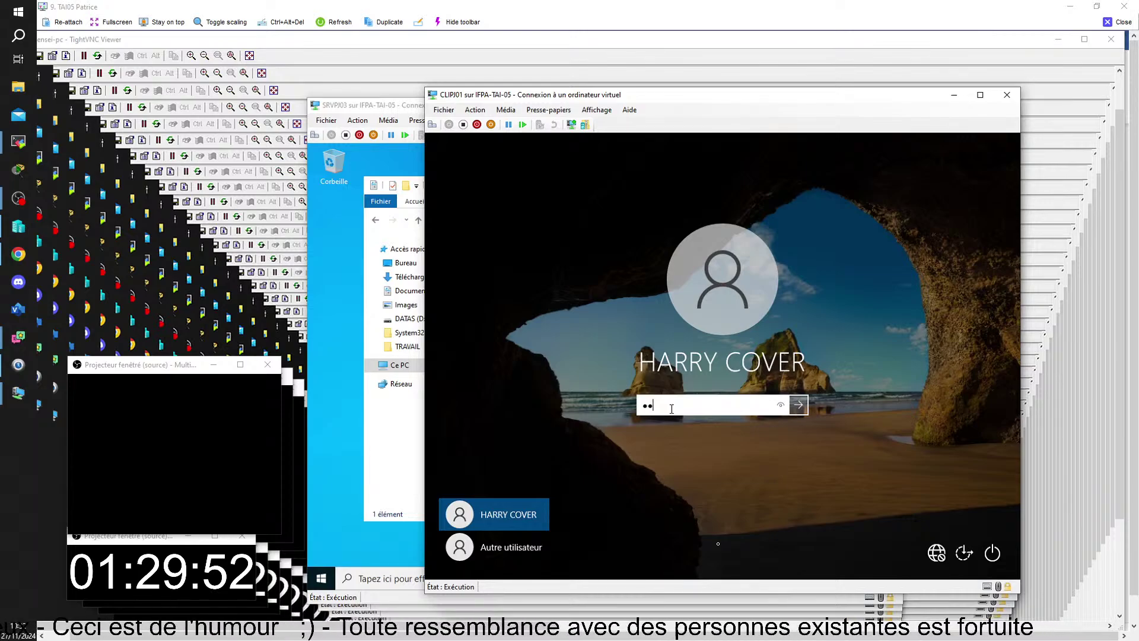
text(••)
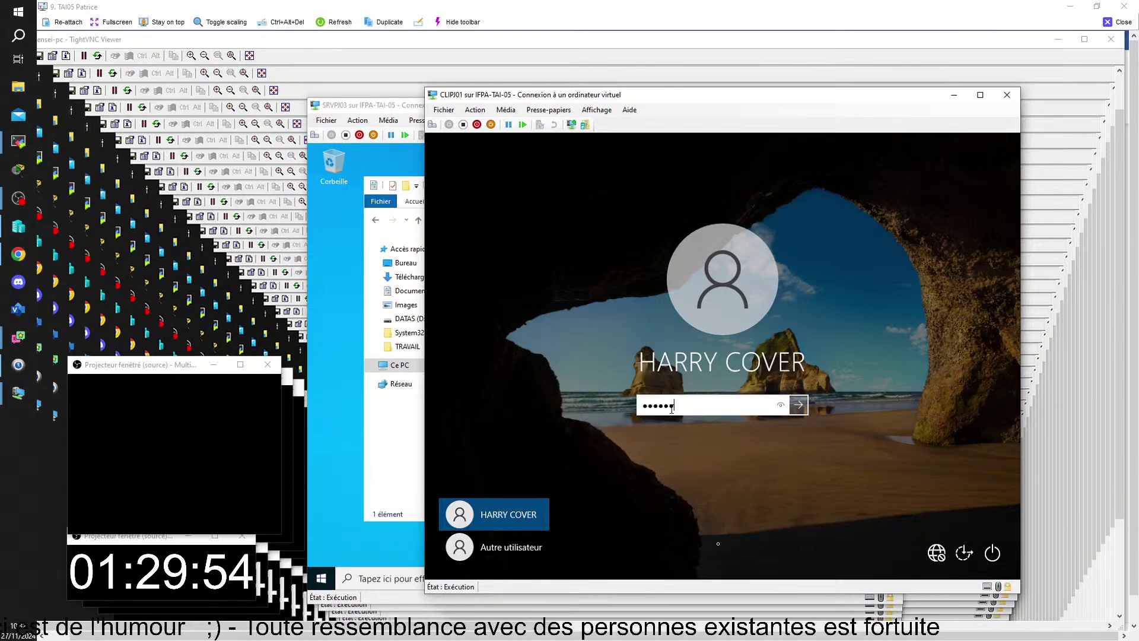
text(•)
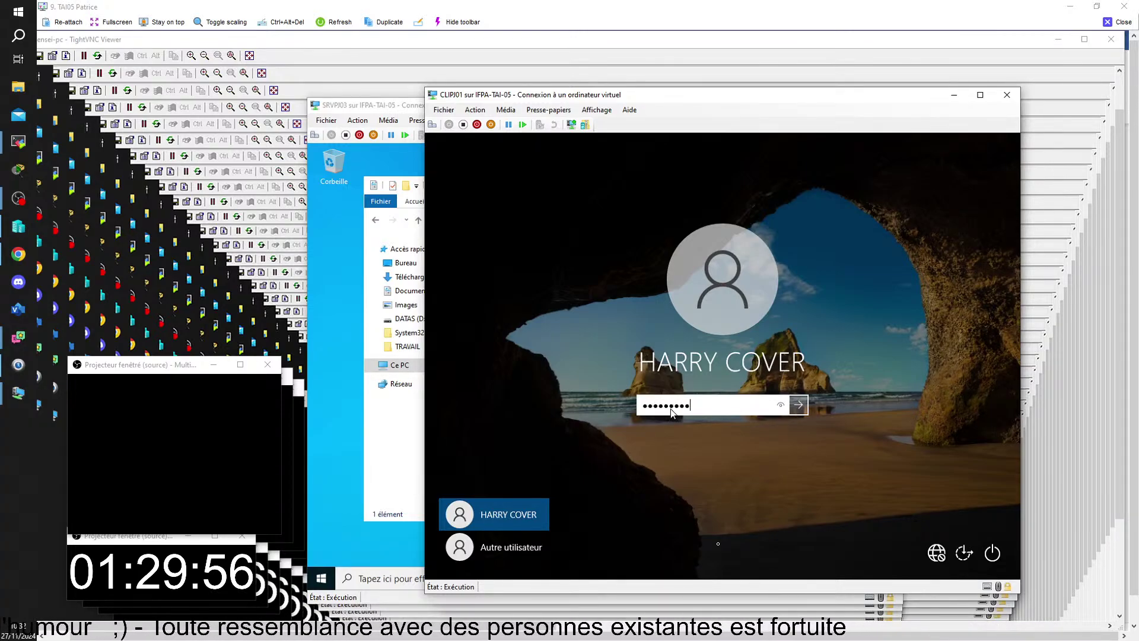
key(Return)
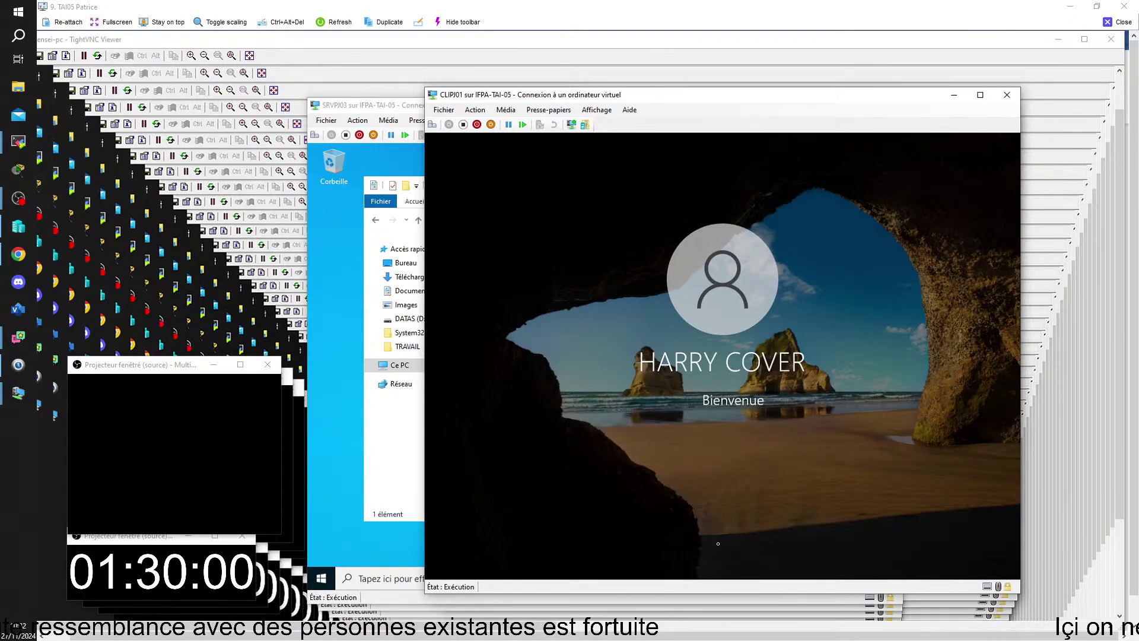
drag(715, 97, 823, 80)
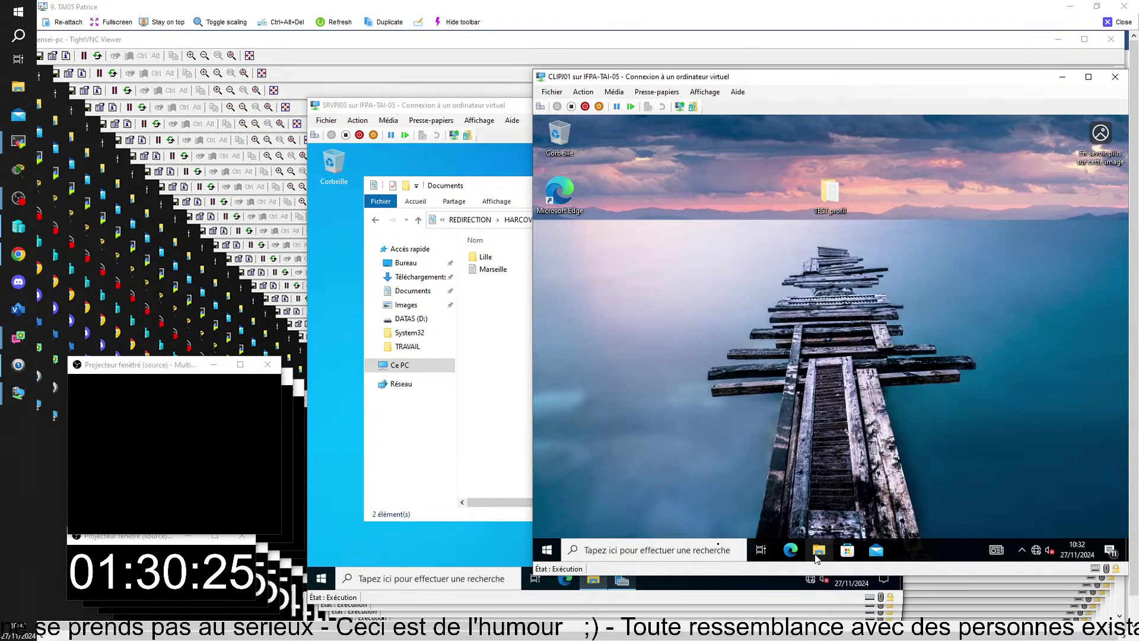
click(817, 550)
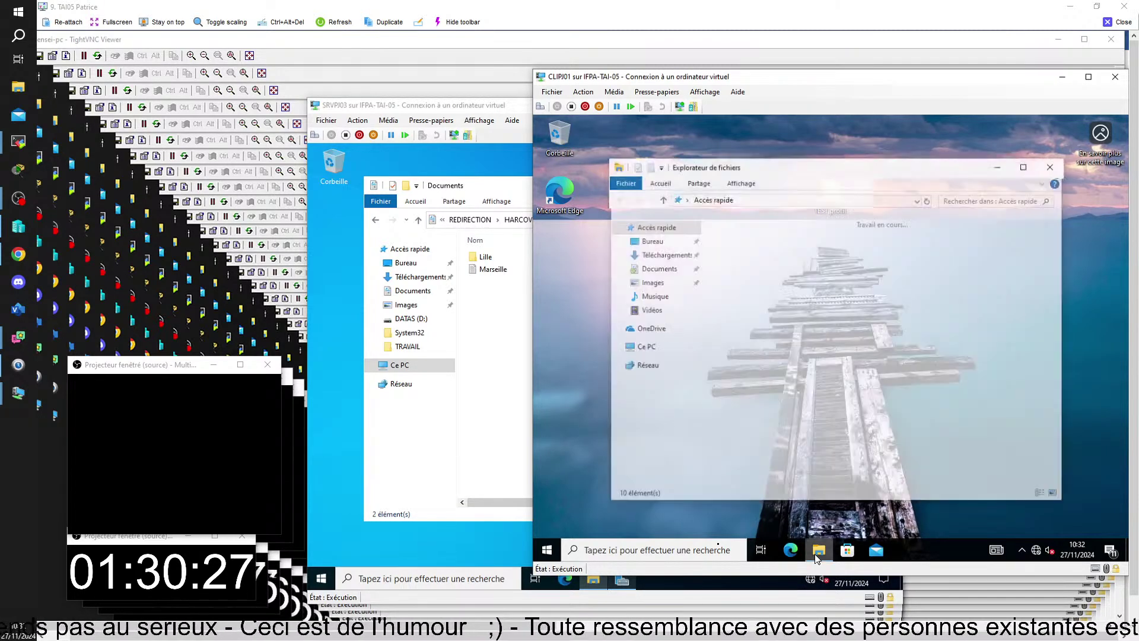
- Check the redirected Documents folder from This PC, then open the Sauvegarde ici (T:) drive
click(644, 347)
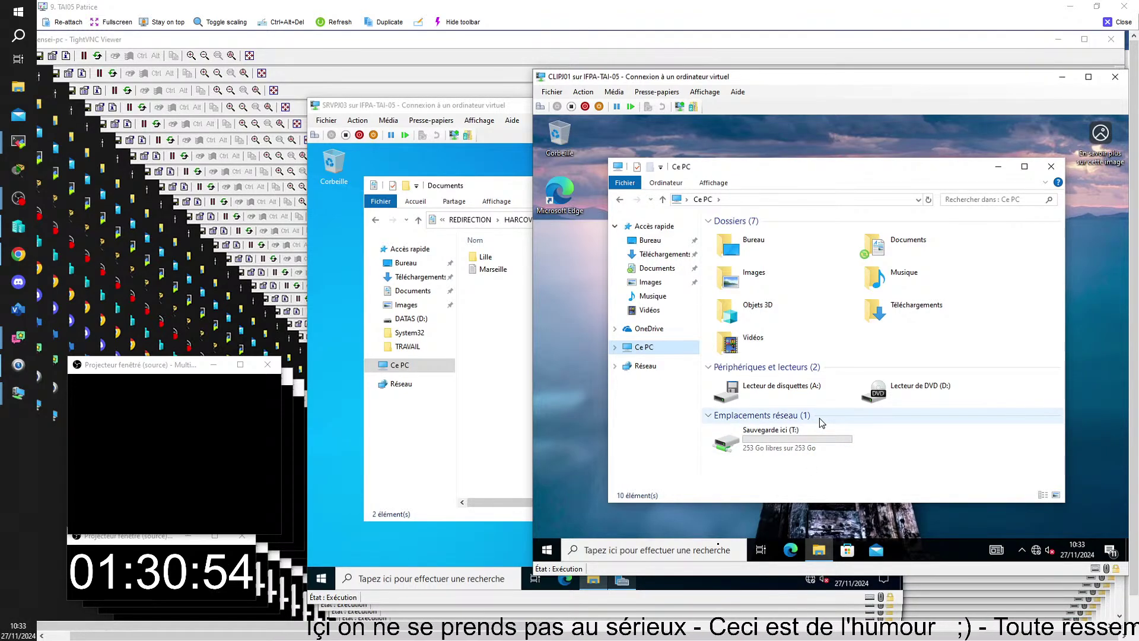
double_click(888, 246)
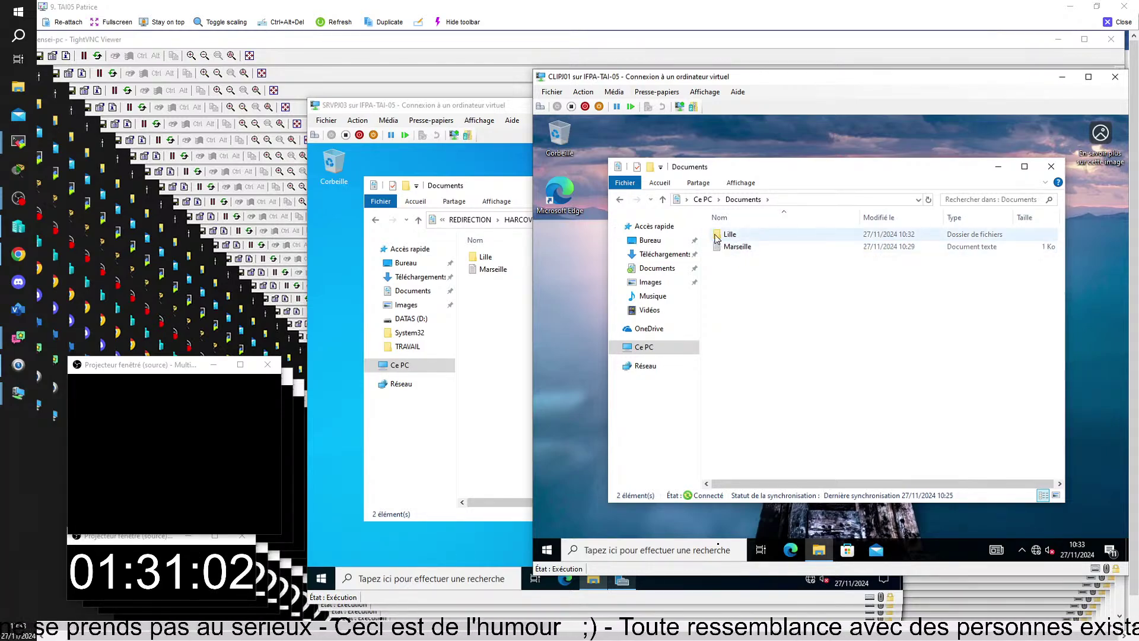
click(664, 201)
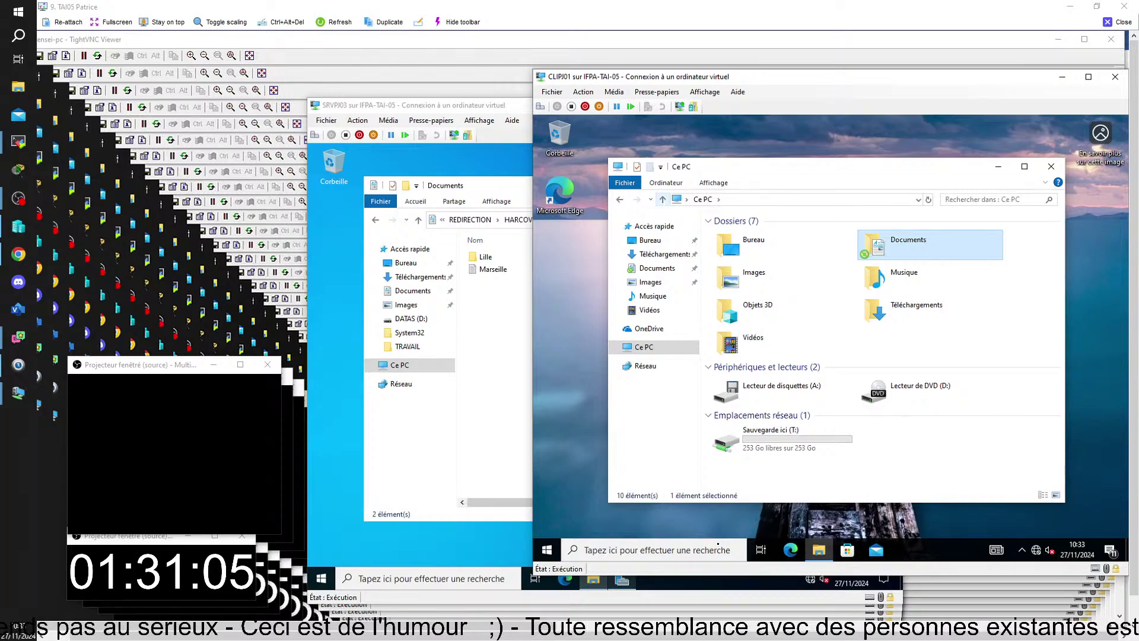
double_click(895, 246)
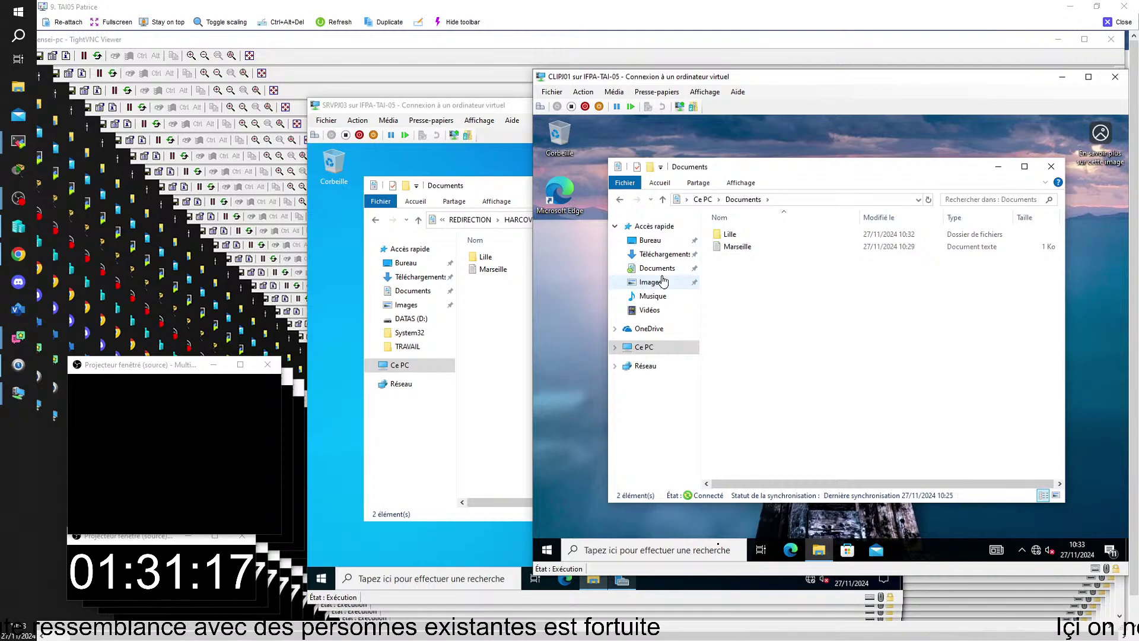
click(630, 349)
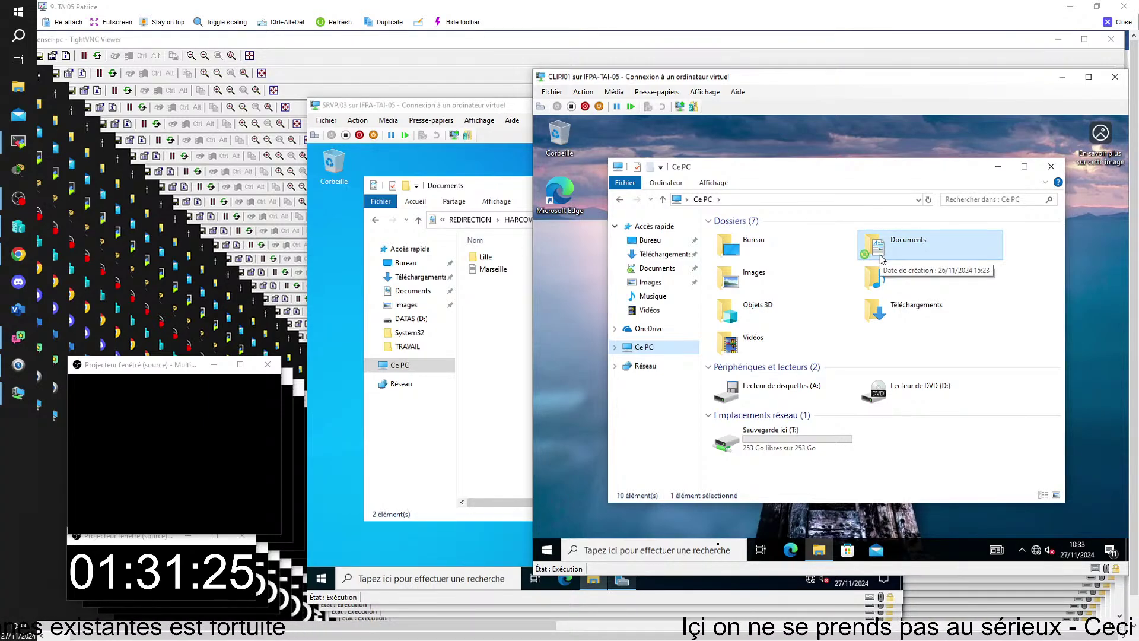
double_click(769, 450)
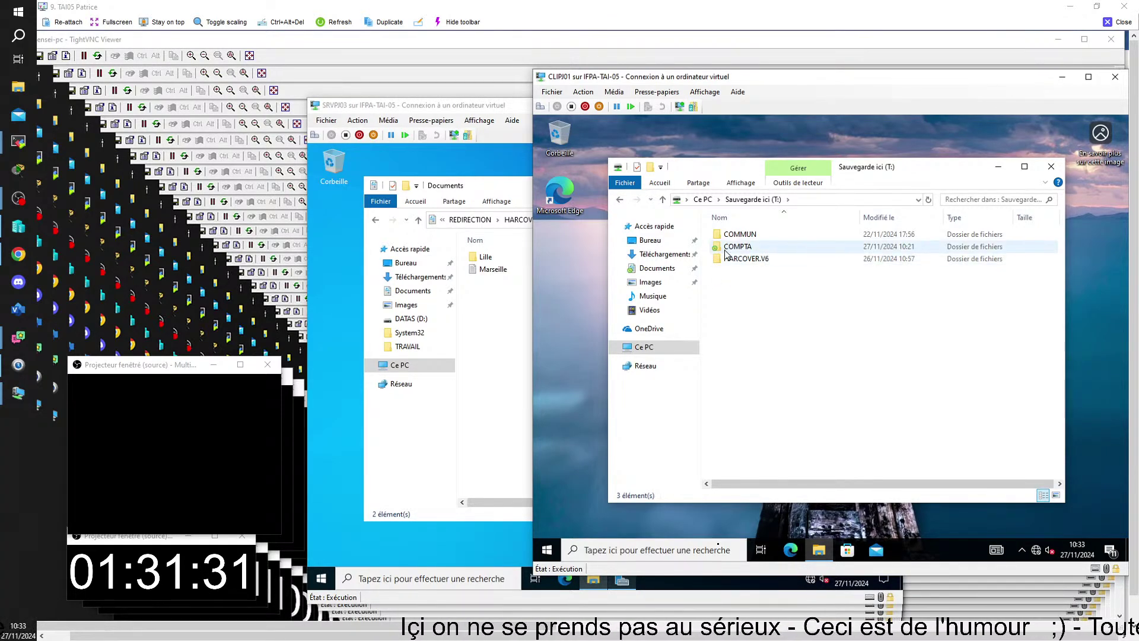
mouse_move(734, 249)
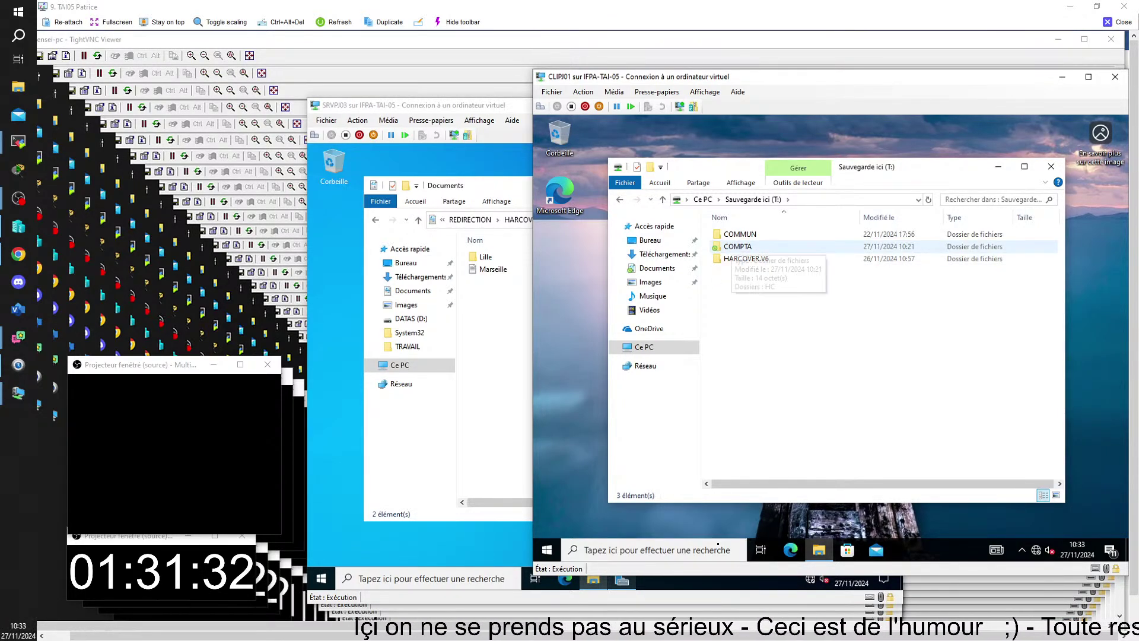
double_click(734, 249)
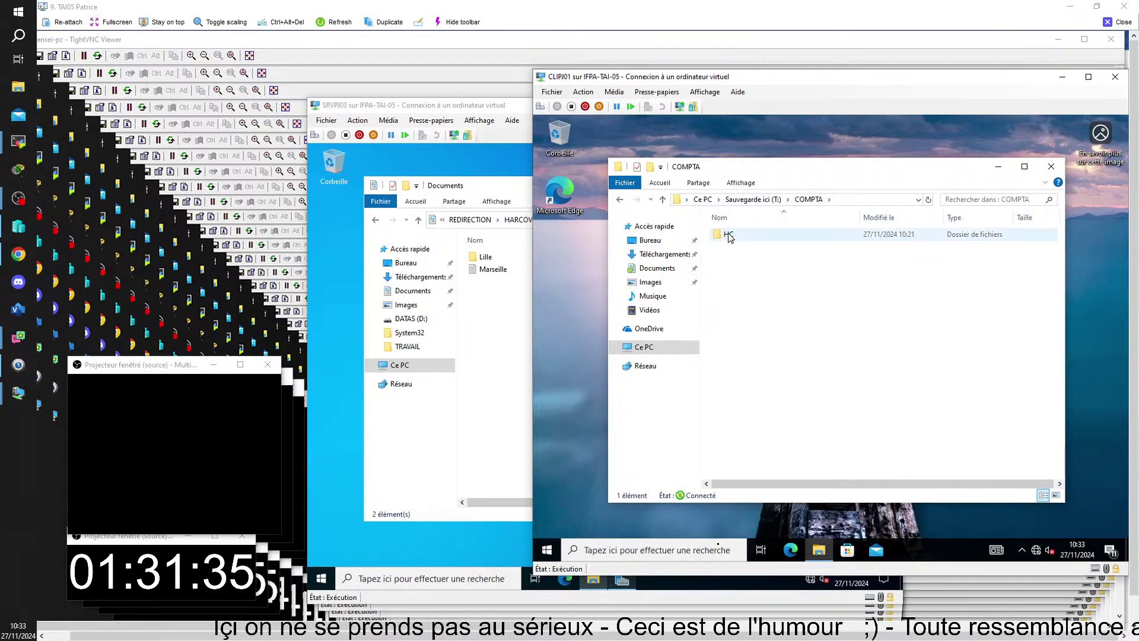
click(729, 235)
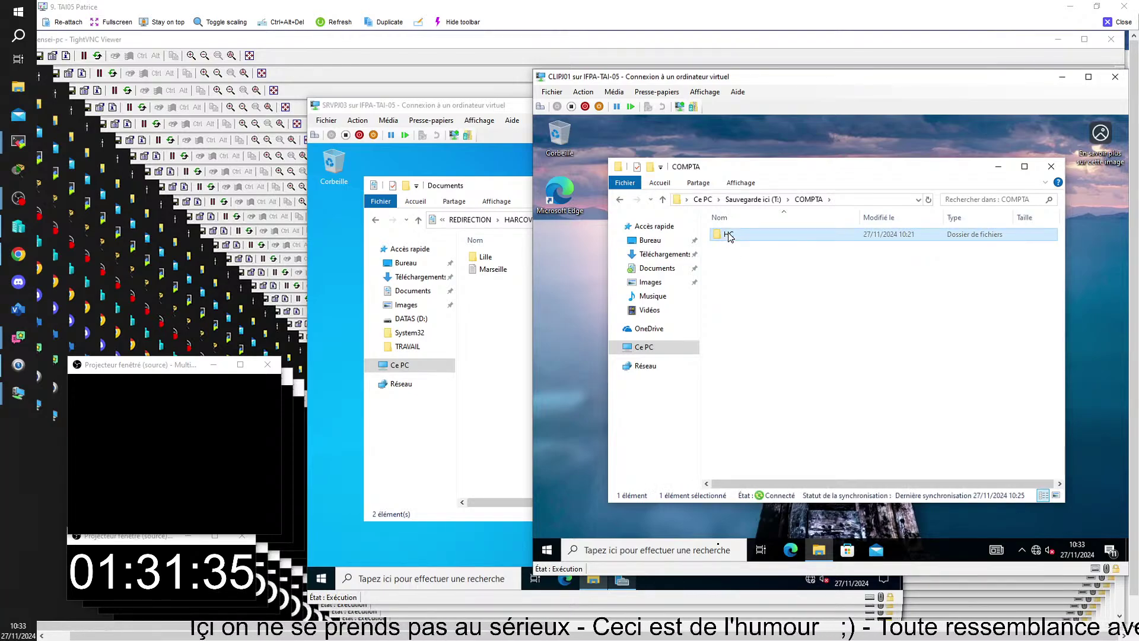
click(620, 200)
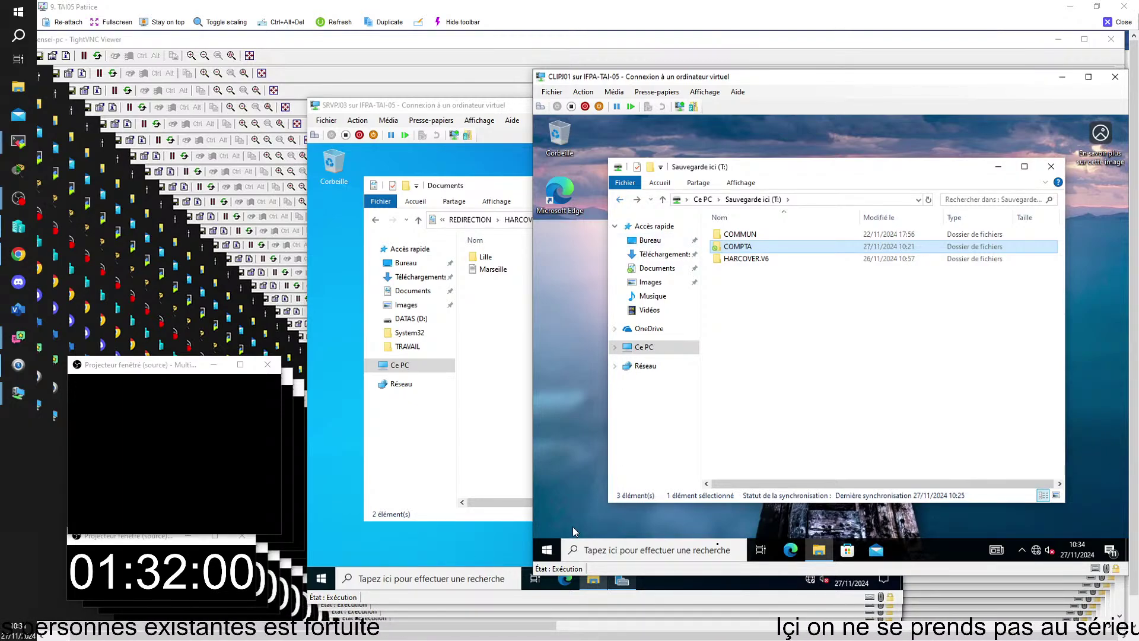
- Switch to the SRVPJ02 server and bring Group Policy Management to the front
mouse_move(621, 580)
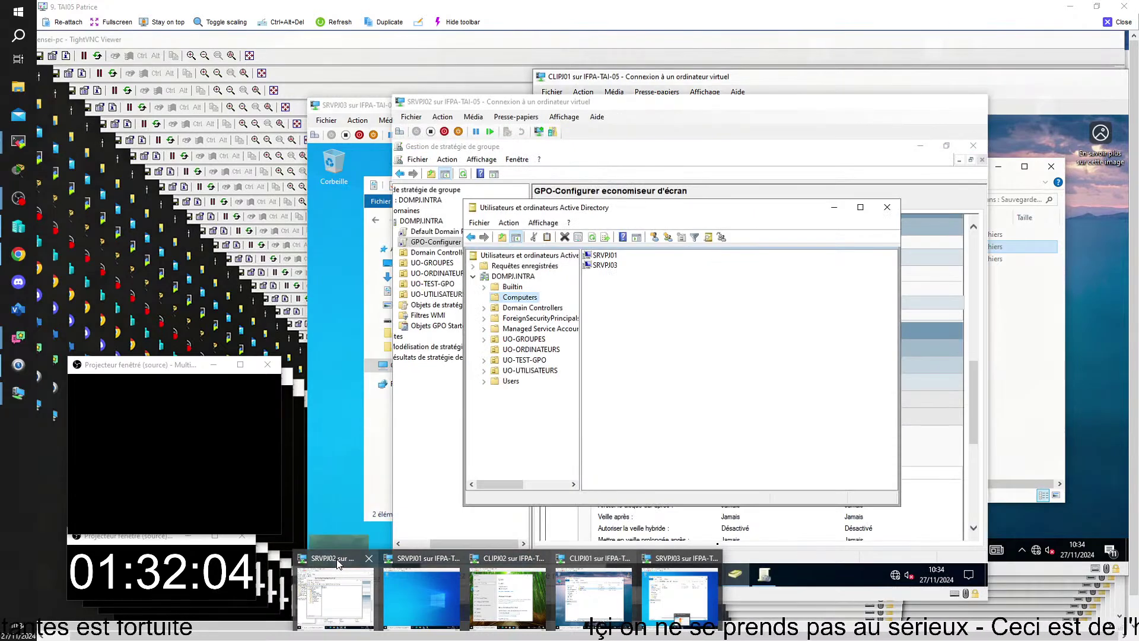
click(336, 596)
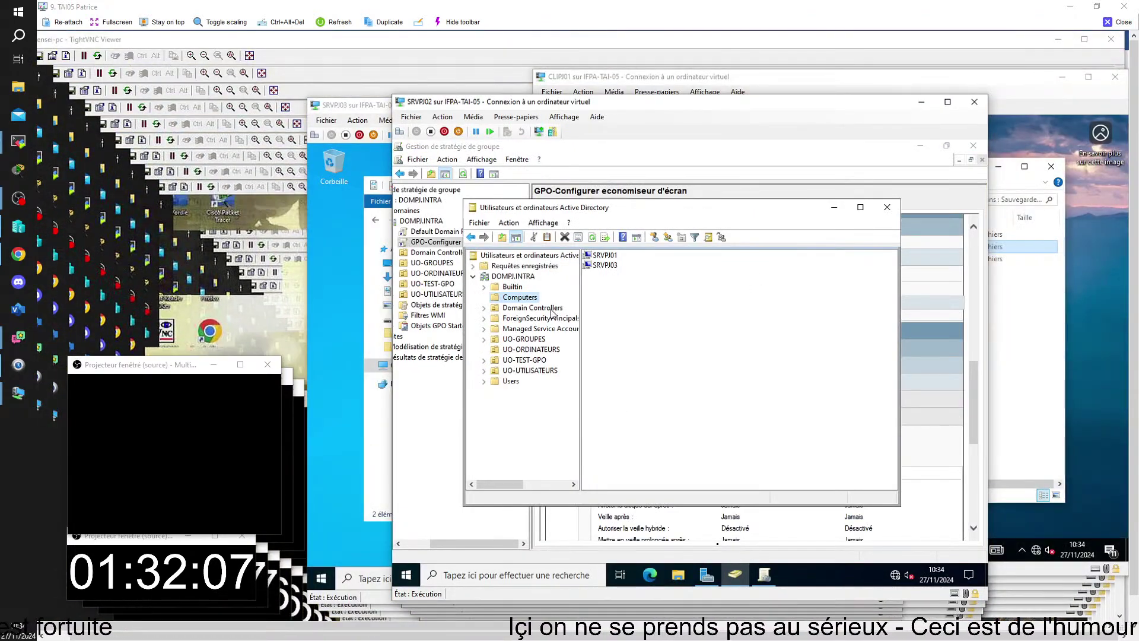
click(434, 291)
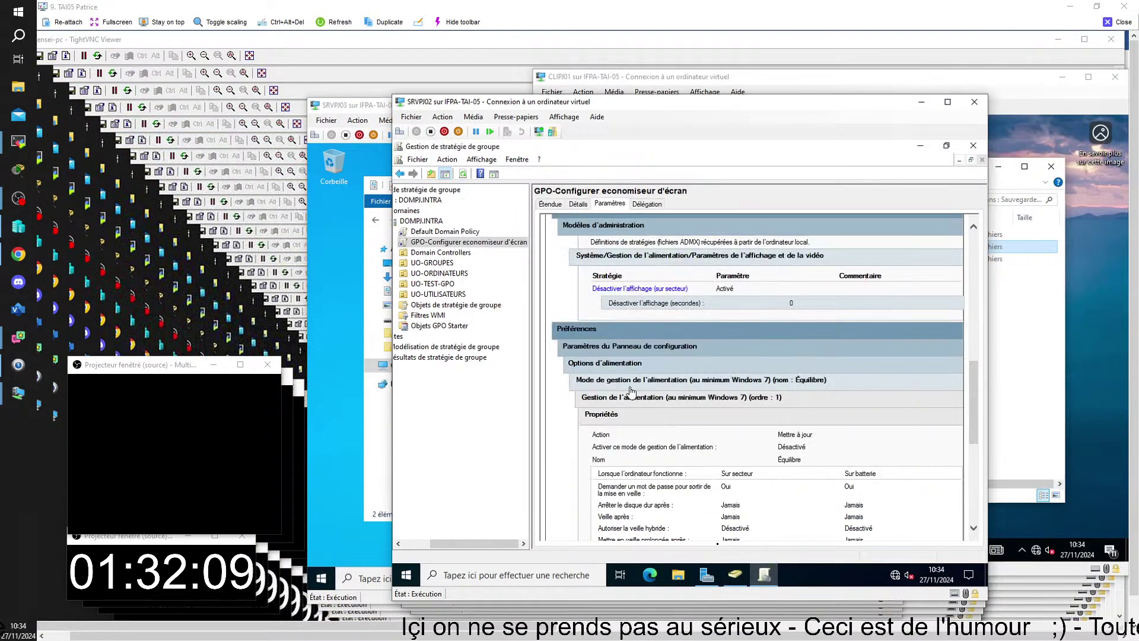
- View GPO-Connecter un lecteur reseau's settings under UO-UTILISATEURS, showing Reconnecter set to Désactivé
click(407, 295)
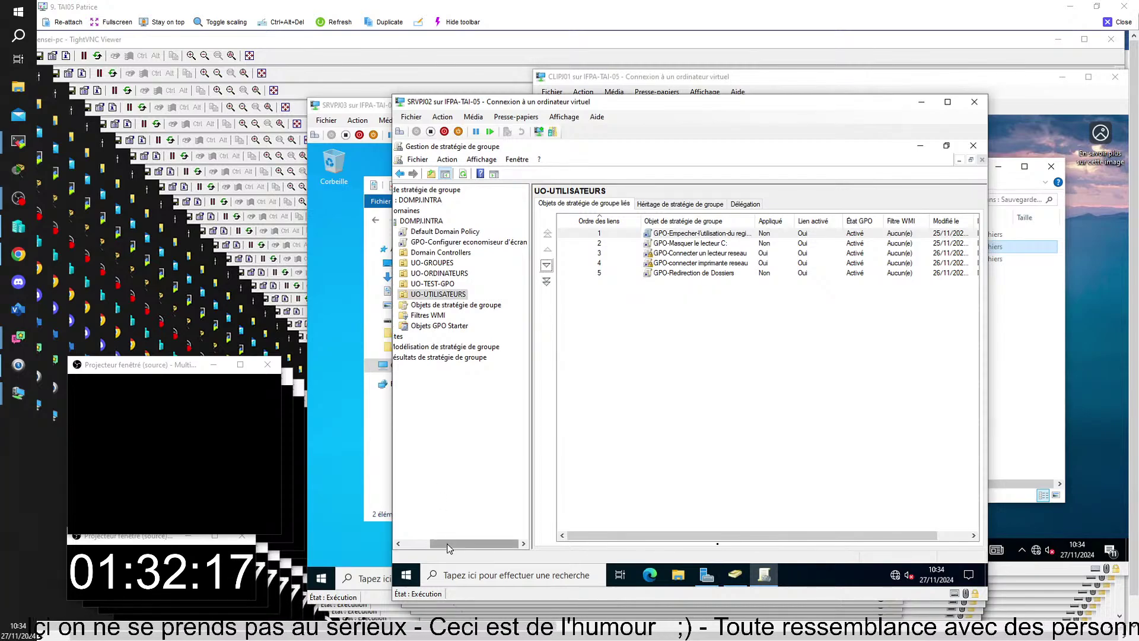
drag(462, 544, 434, 543)
click(432, 295)
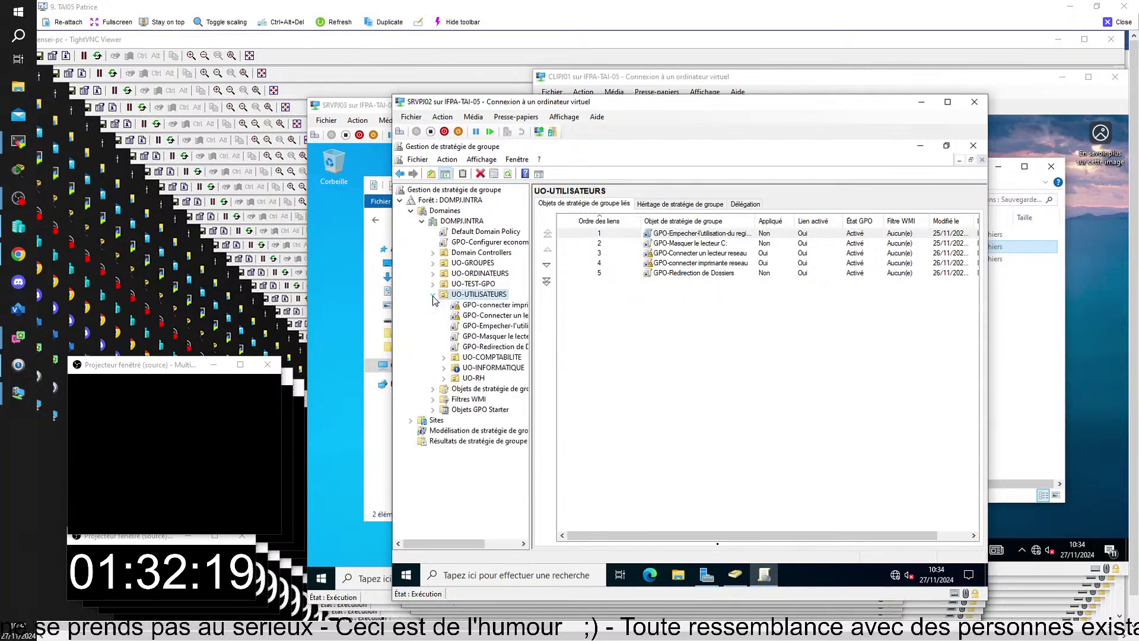
drag(447, 543, 465, 544)
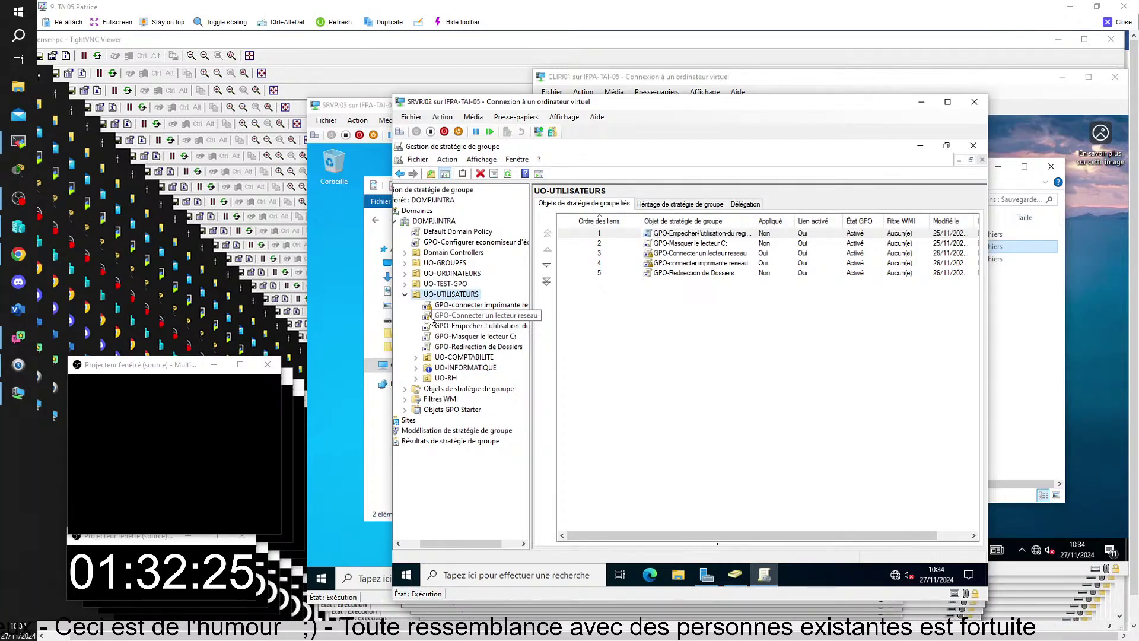
click(430, 319)
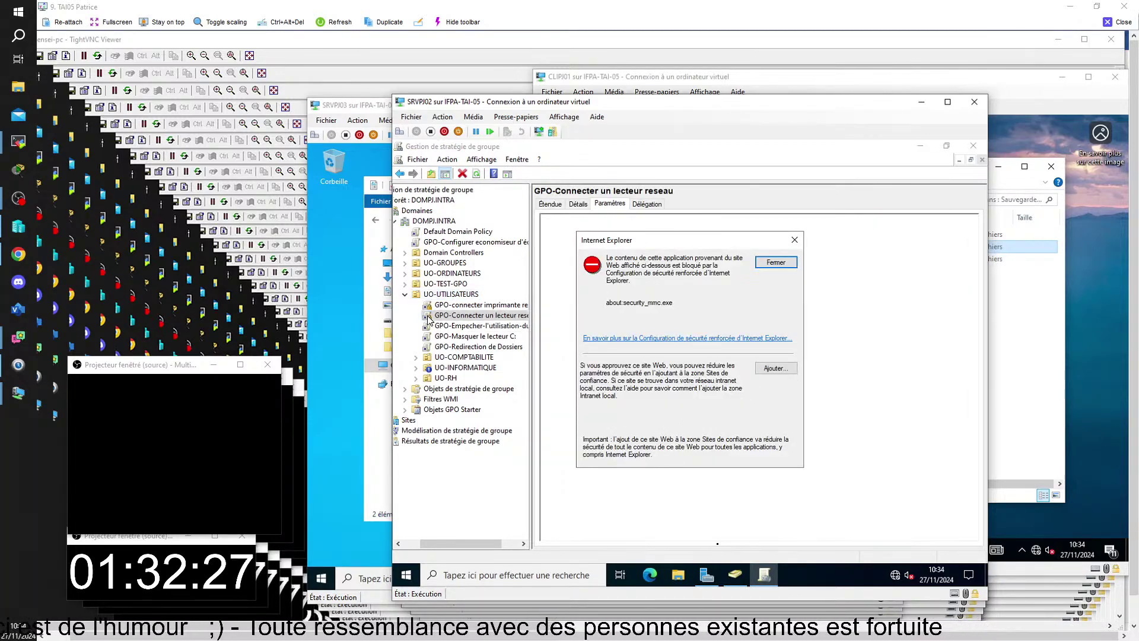
click(776, 264)
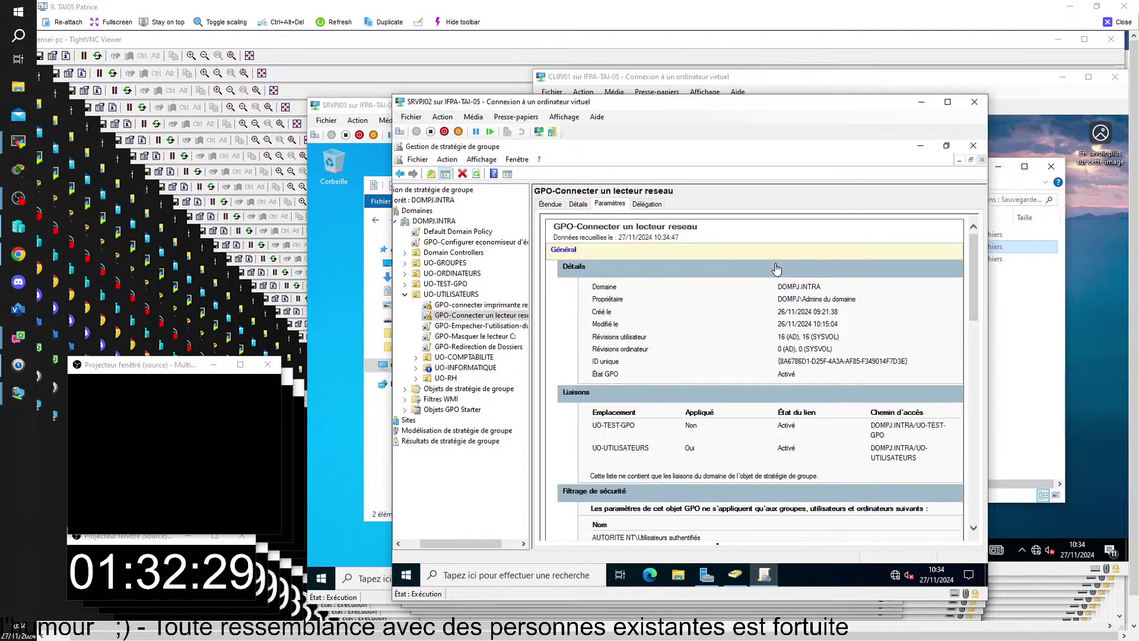
drag(972, 301, 990, 451)
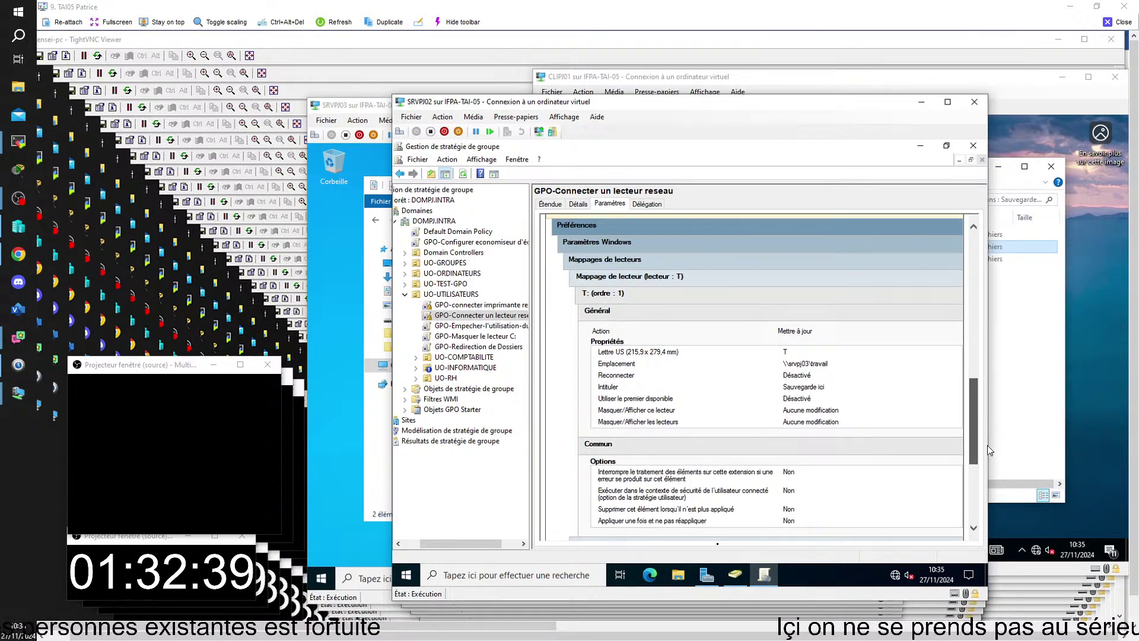
drag(990, 450, 989, 449)
right_click(478, 319)
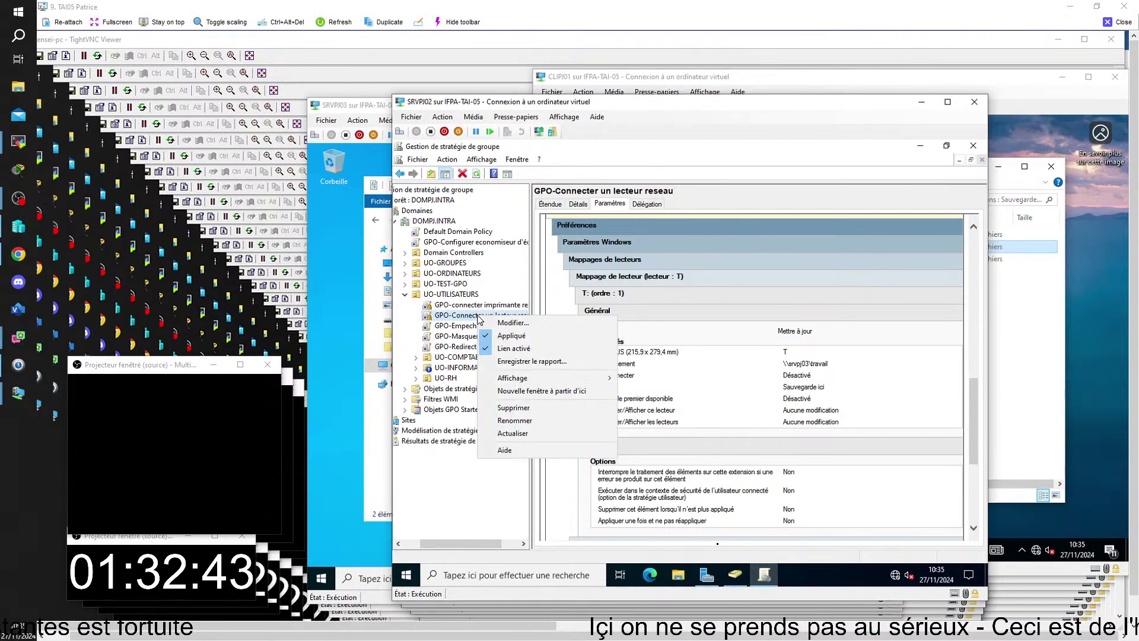
- Edit the GPO and navigate to User Configuration > Préférences > Paramètres Windows > Mappages de lecteurs
click(505, 328)
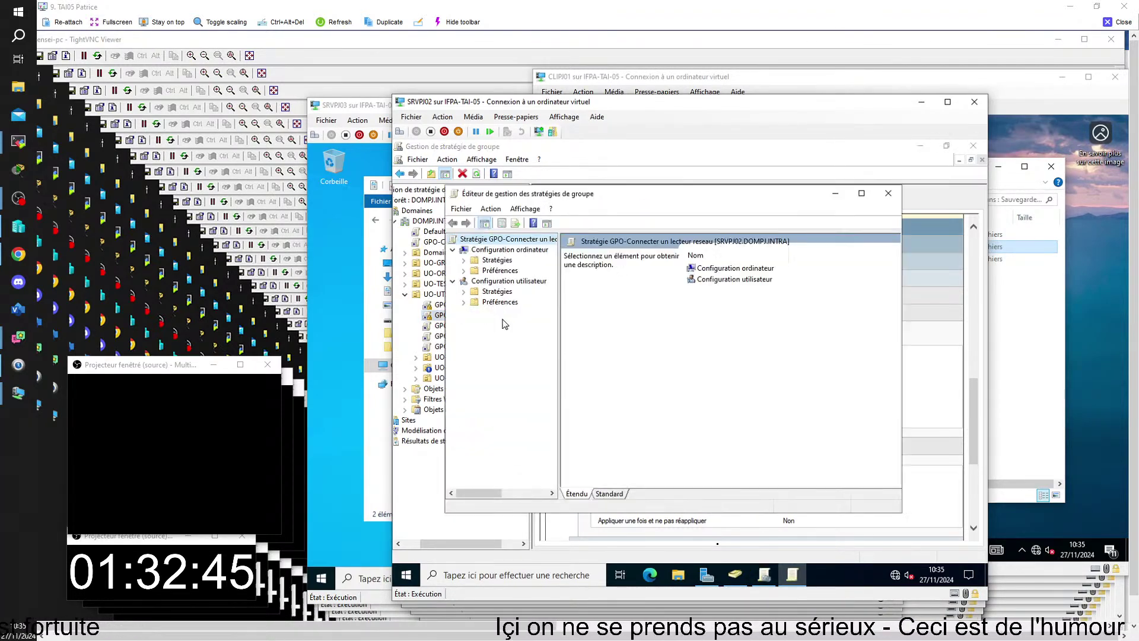
click(463, 271)
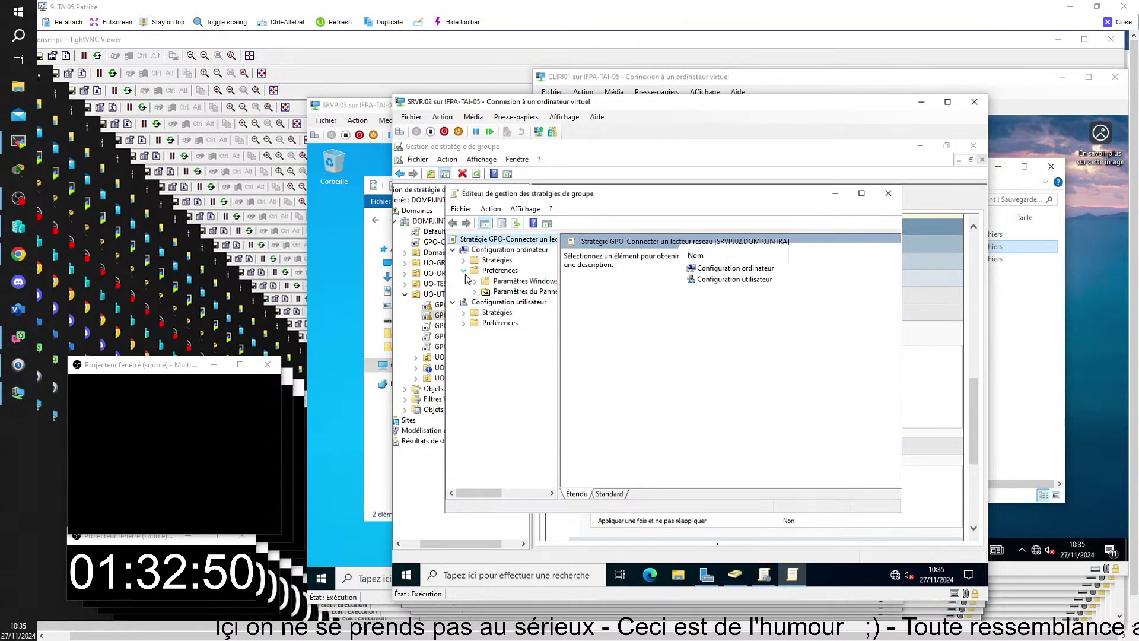
click(464, 271)
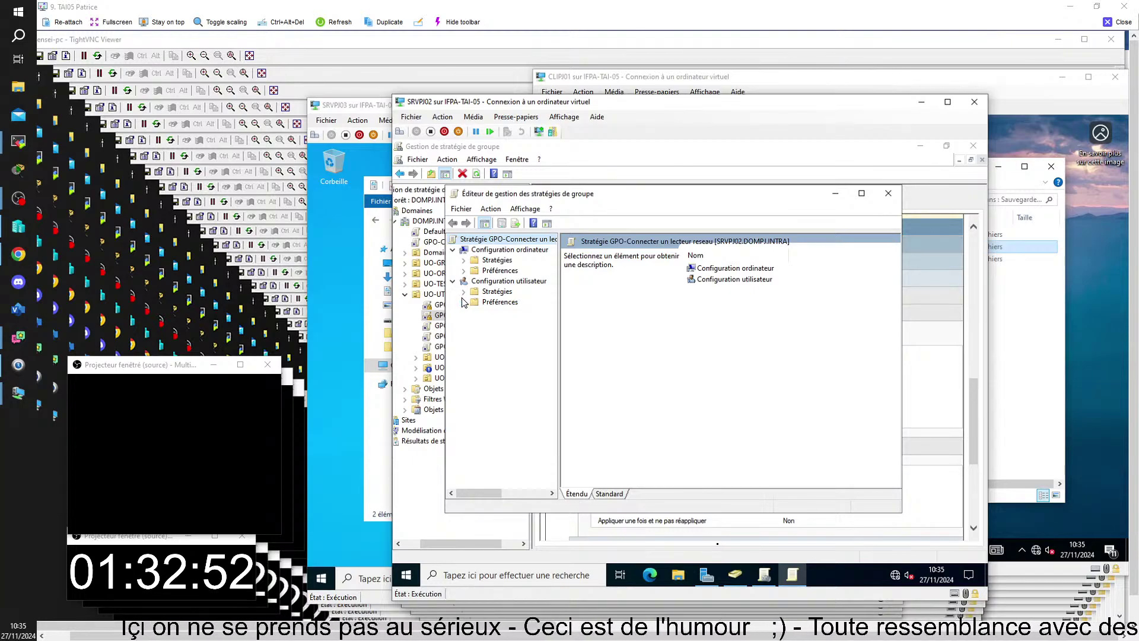
click(464, 302)
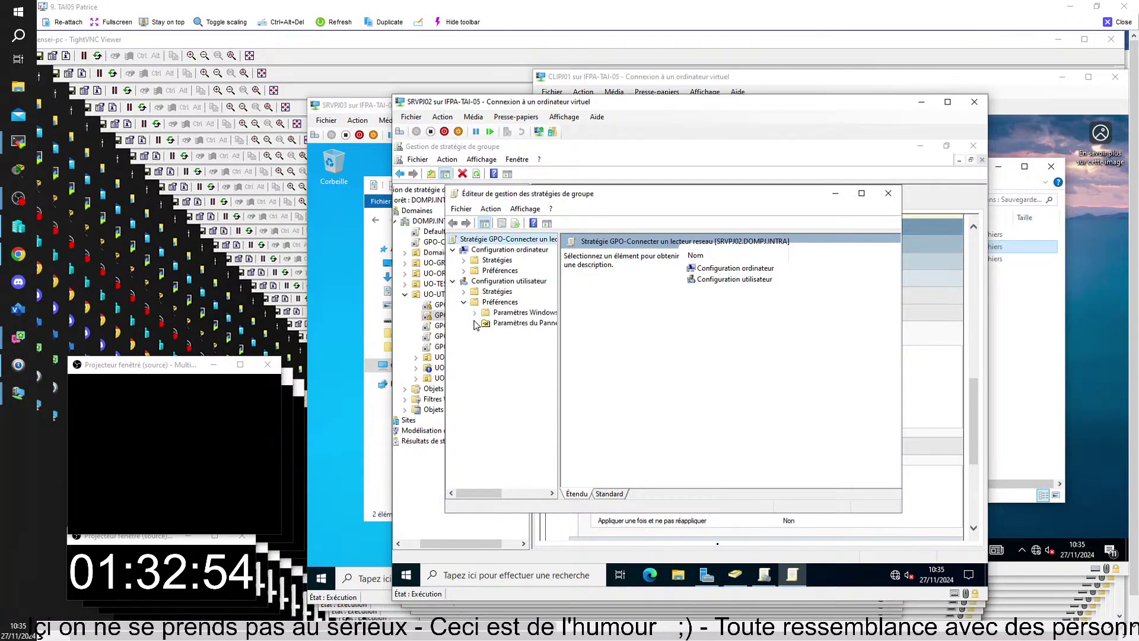
click(474, 312)
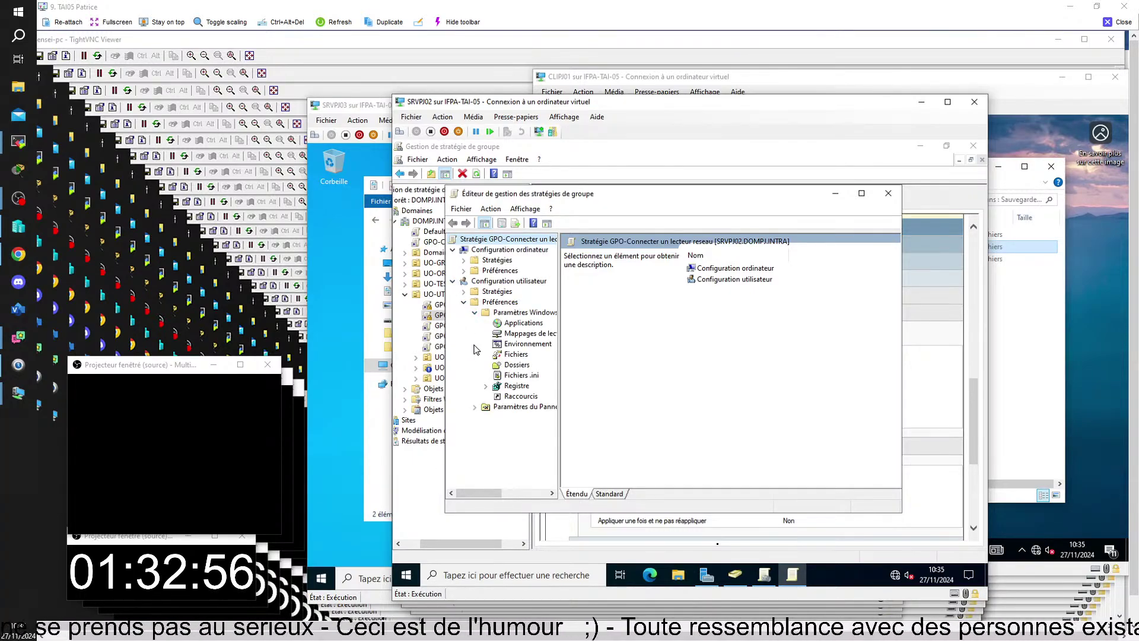
click(517, 334)
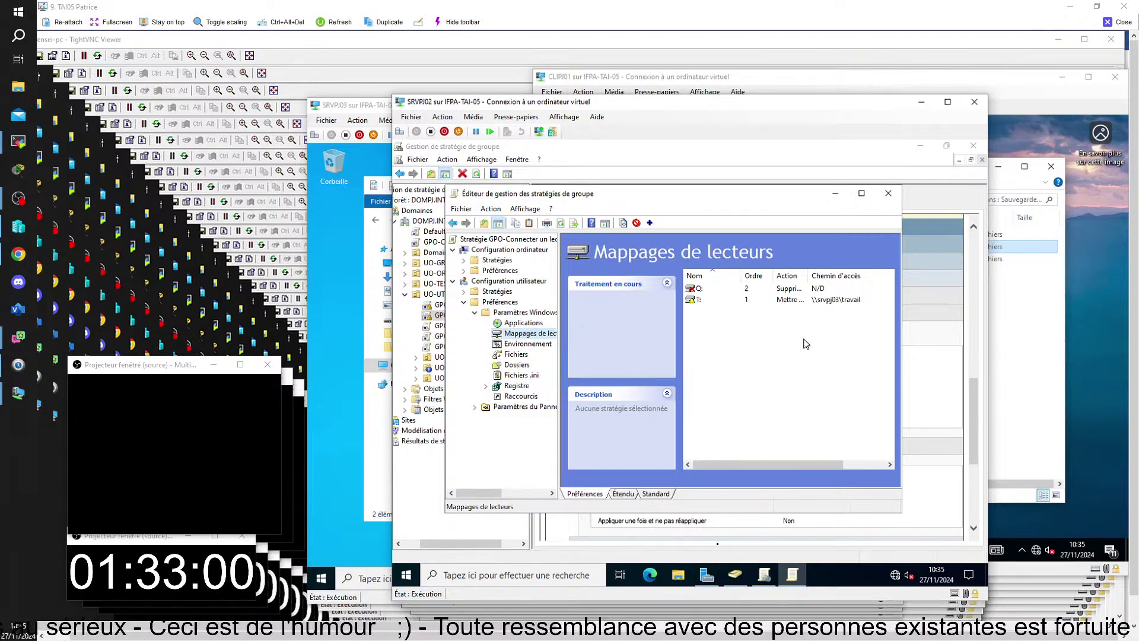
- Open the Propriétés of the T: drive mapping to \\srvpj03\travail
click(700, 301)
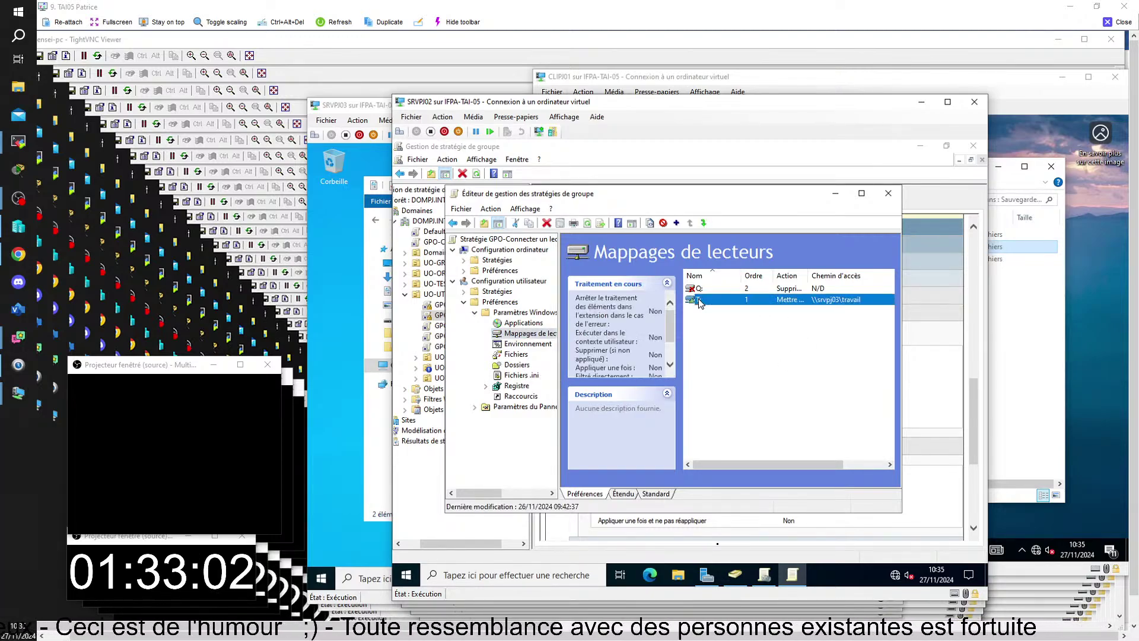
right_click(700, 301)
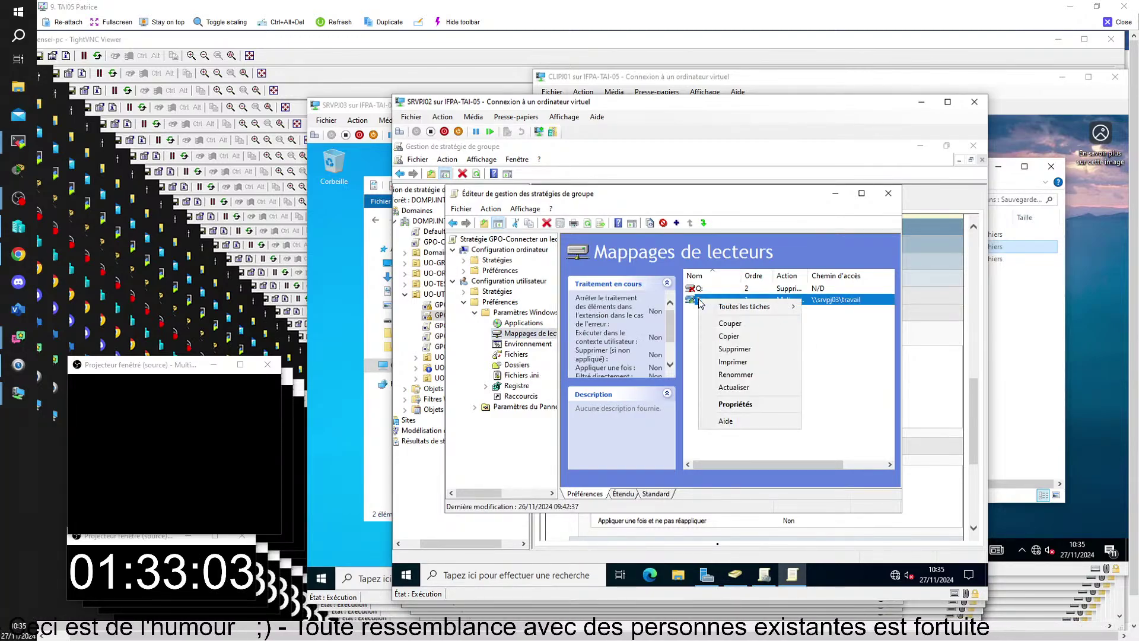
click(742, 405)
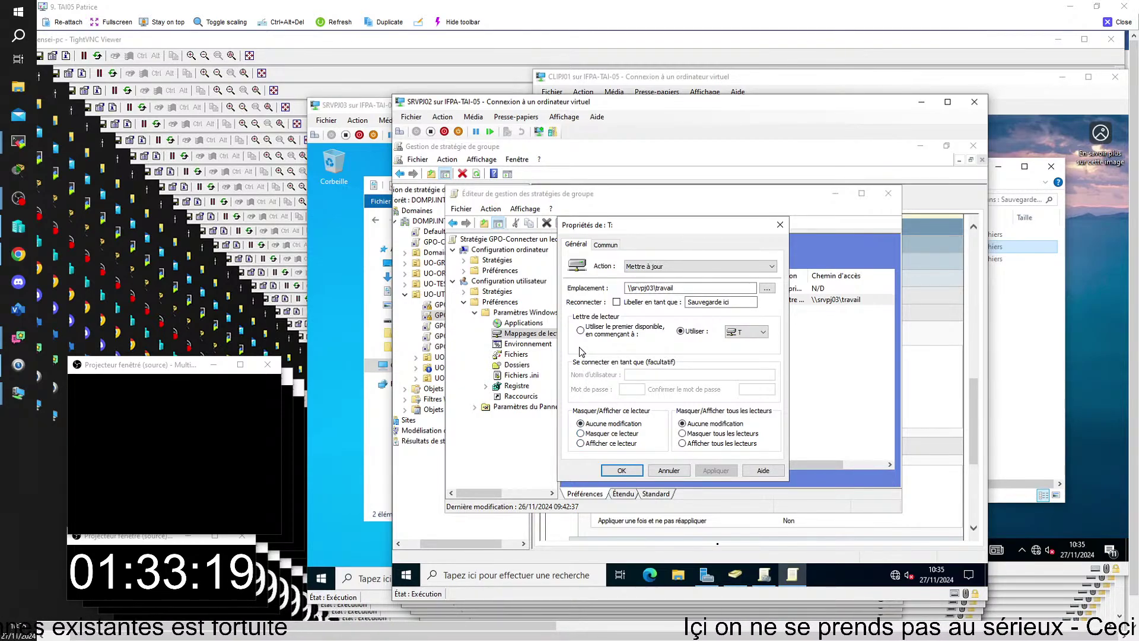
- Enable Reconnecter on the T: mapping, save it, and close the editor and remote viewer
click(616, 302)
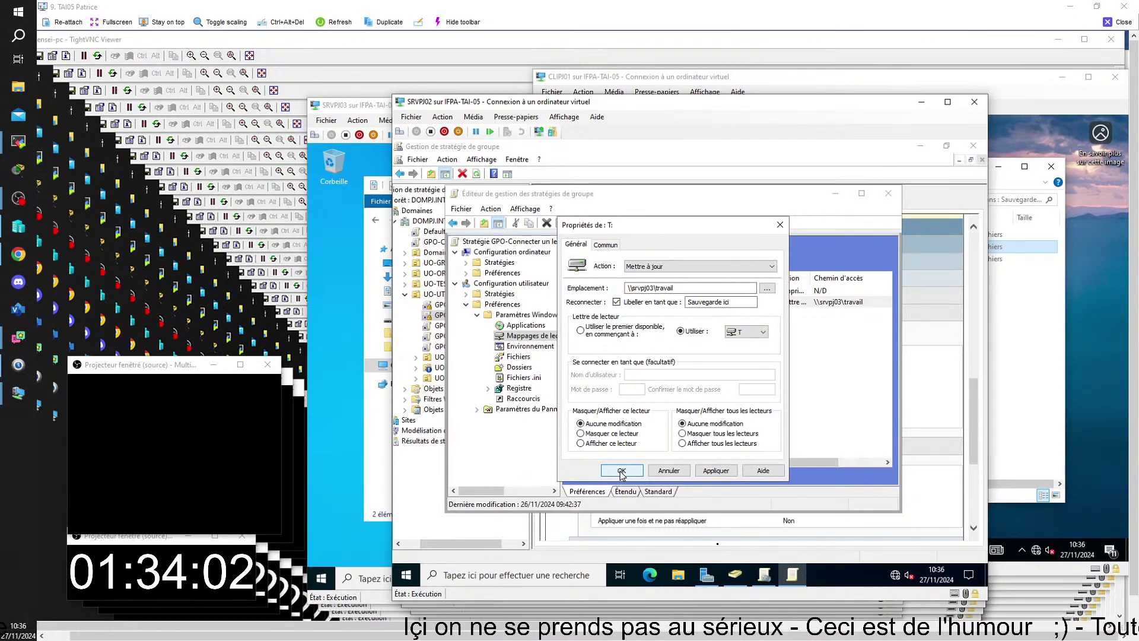
click(621, 470)
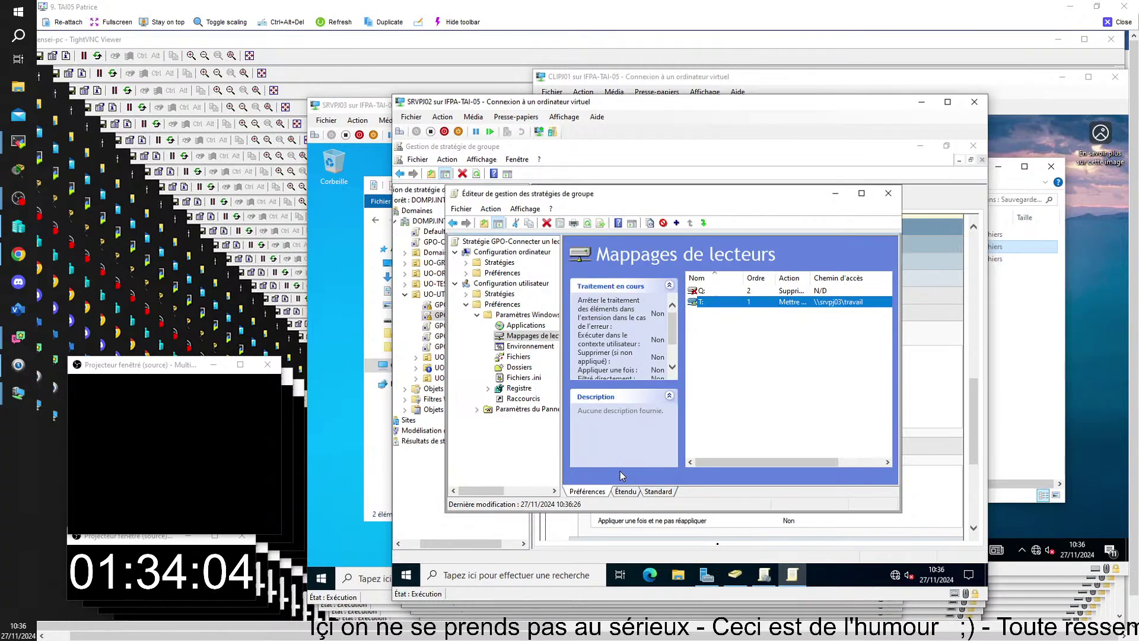
click(888, 193)
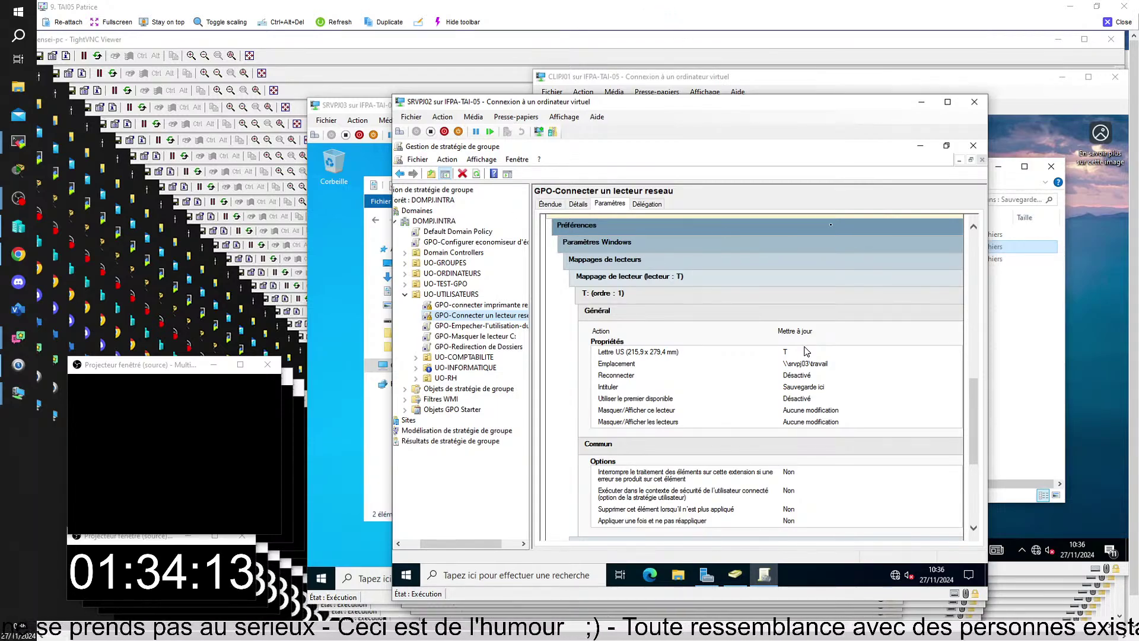
click(1118, 22)
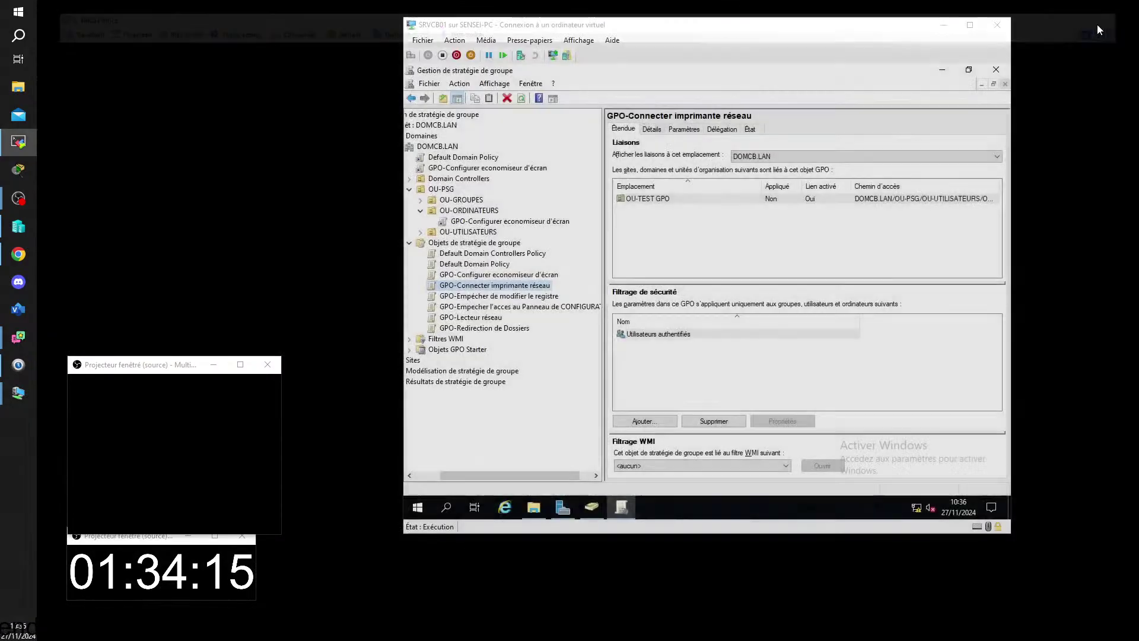